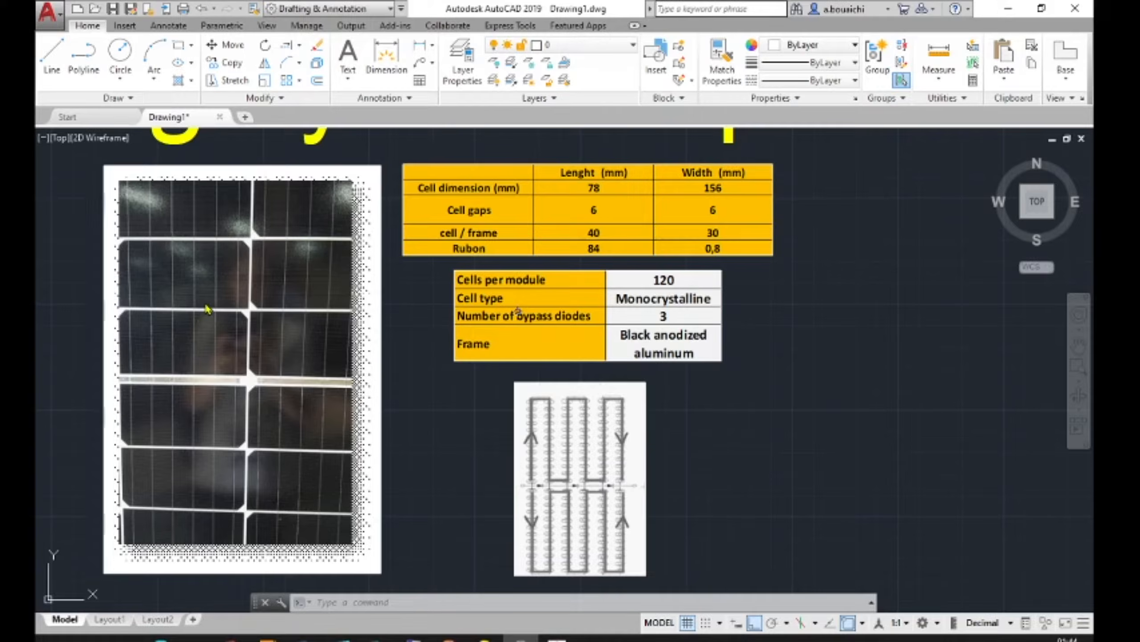
Examine the PV panel photo, the cell dimension and module tables, and the string wiring diagram.
scroll(201, 277, up, 3)
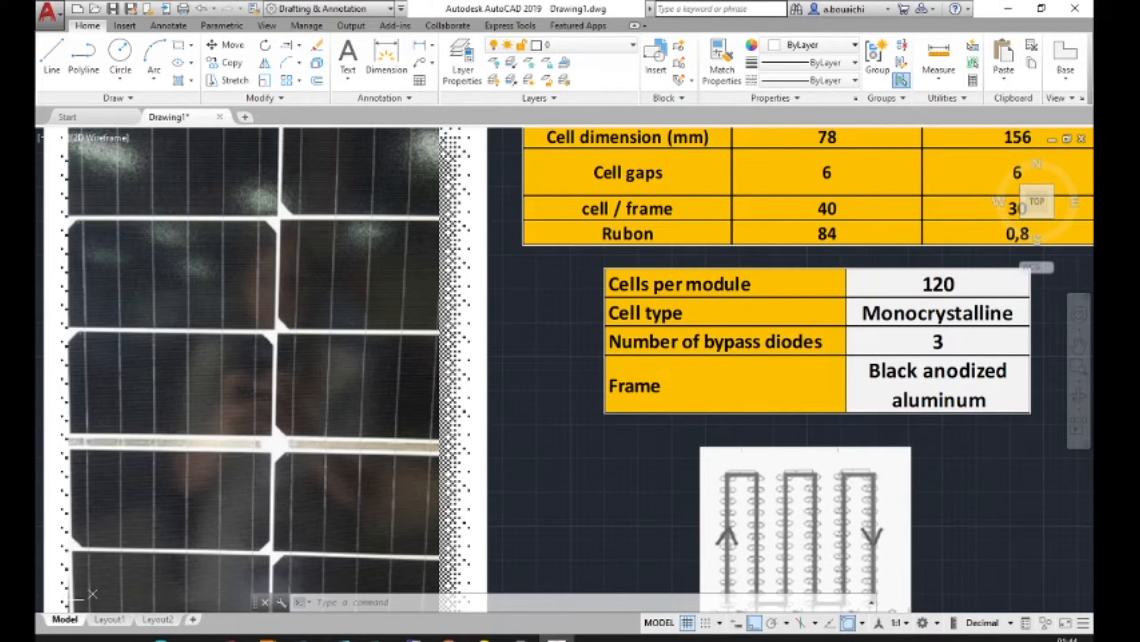
middle_drag(357, 291, 493, 300)
scroll(377, 262, up, 2)
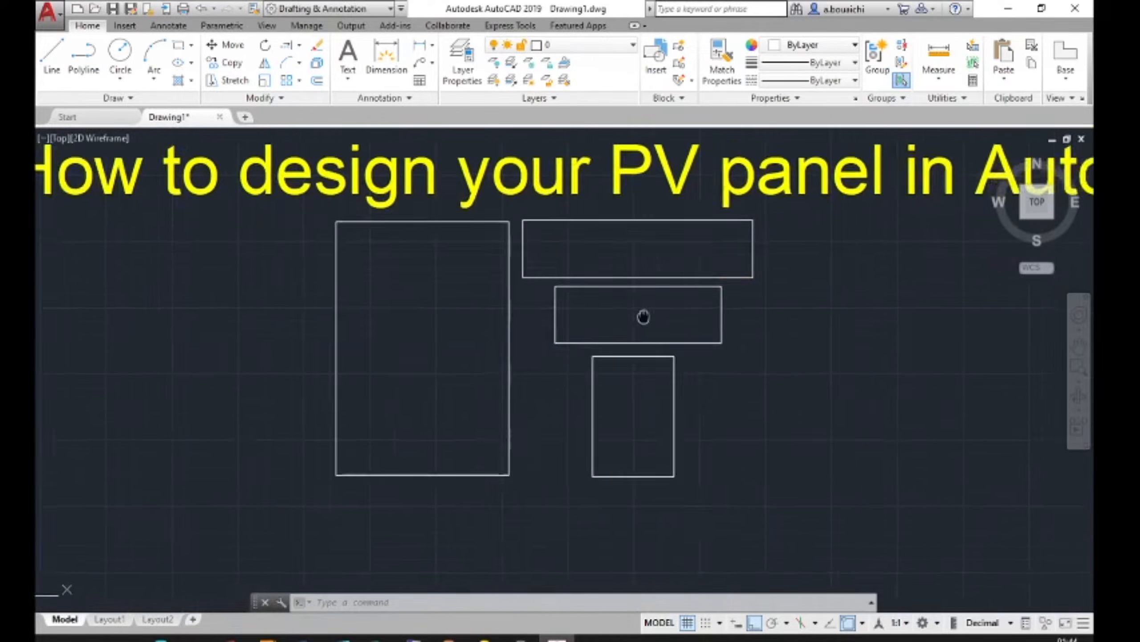
middle_drag(644, 316, 332, 310)
scroll(431, 276, up, 2)
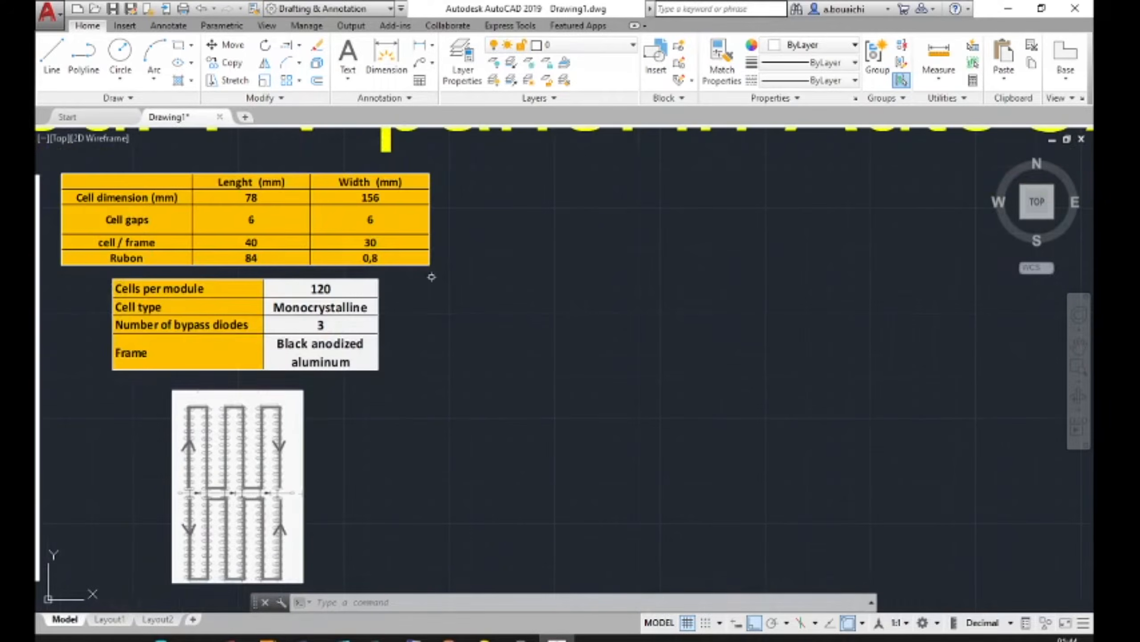
scroll(432, 276, up, 2)
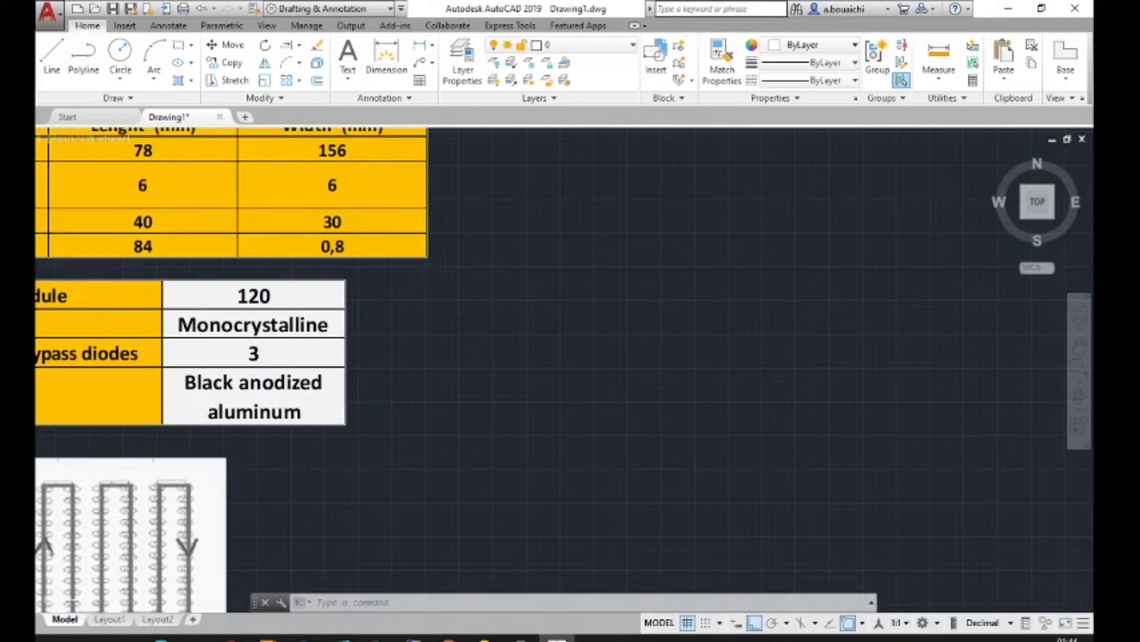
scroll(243, 247, down, 3)
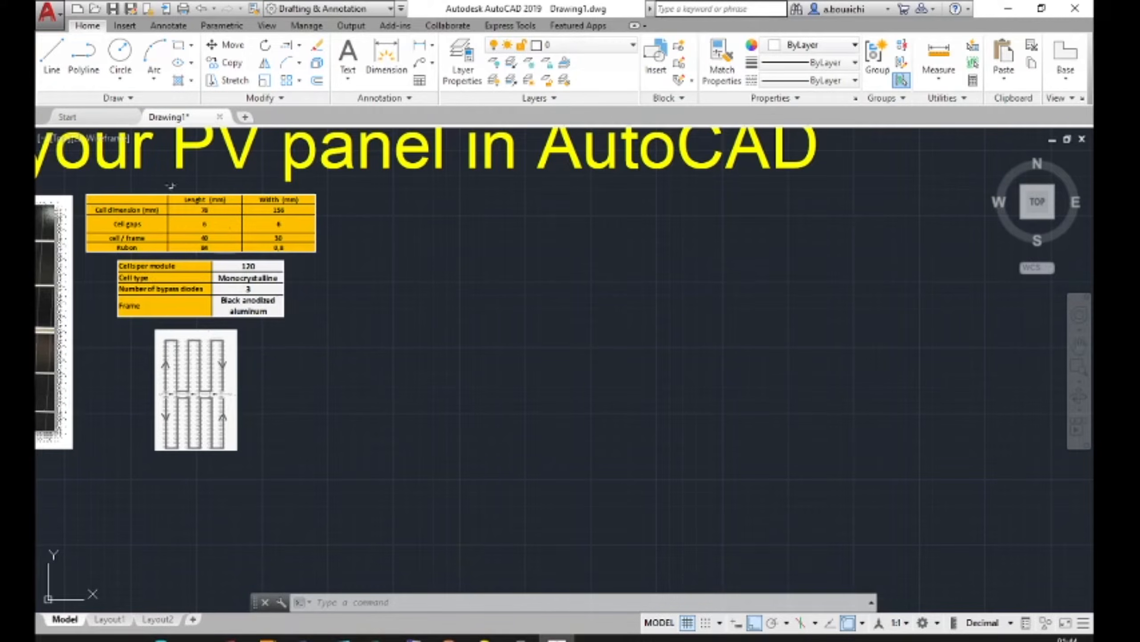
With ortho mode on, begin the cell outline in the empty area beside the reference tables with a 156 mm horizontal line towards the right.
click(57, 65)
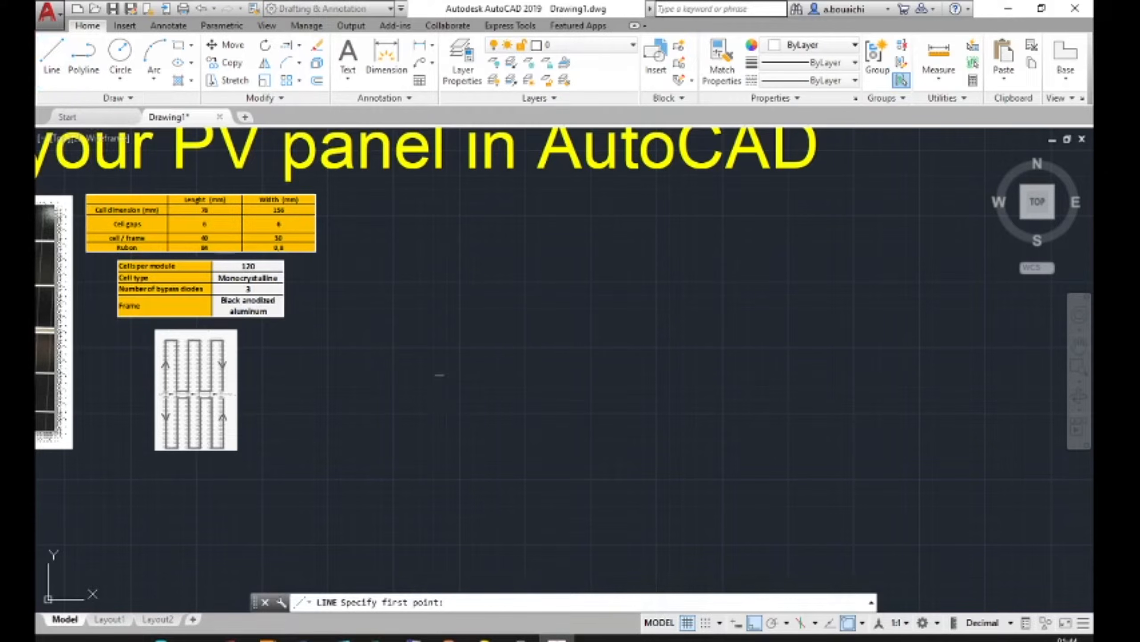
click(415, 440)
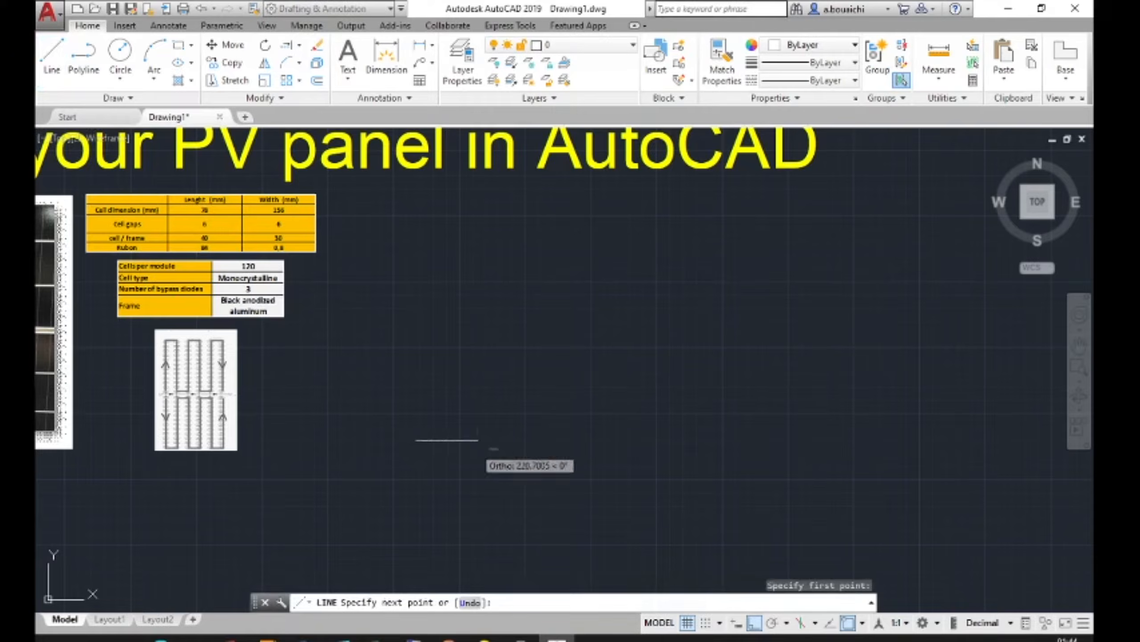
click(754, 623)
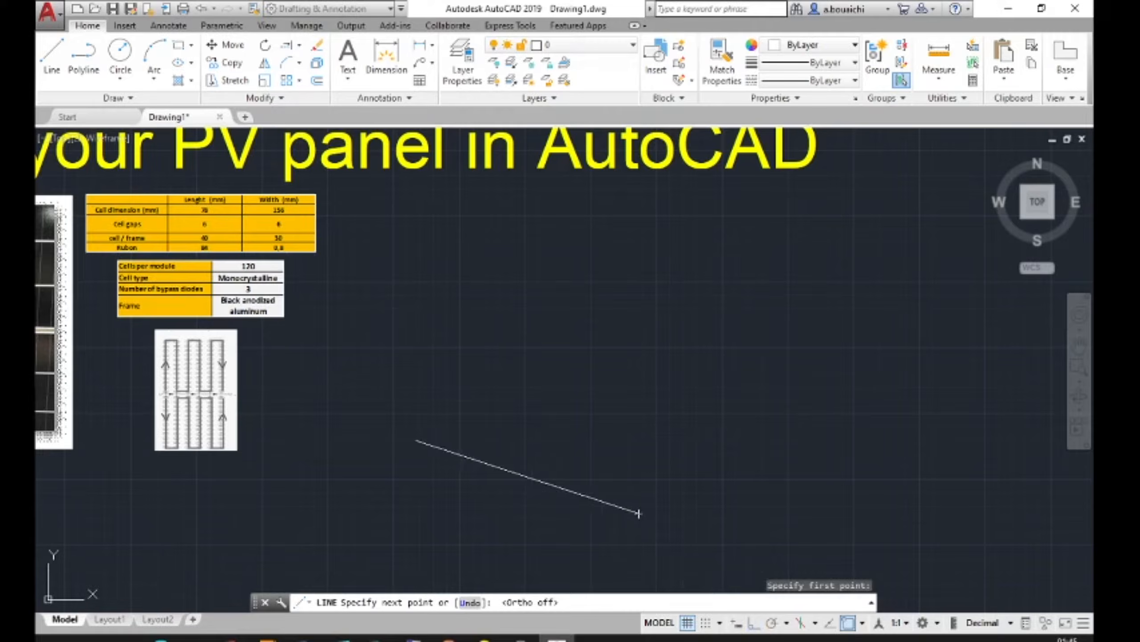
click(753, 622)
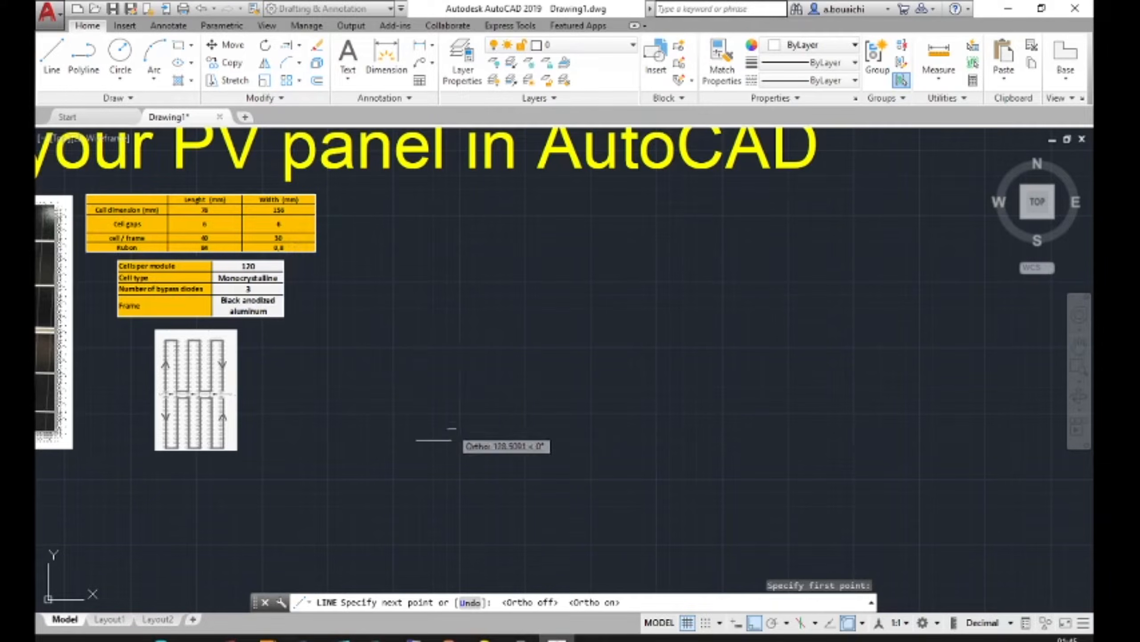
text(156)
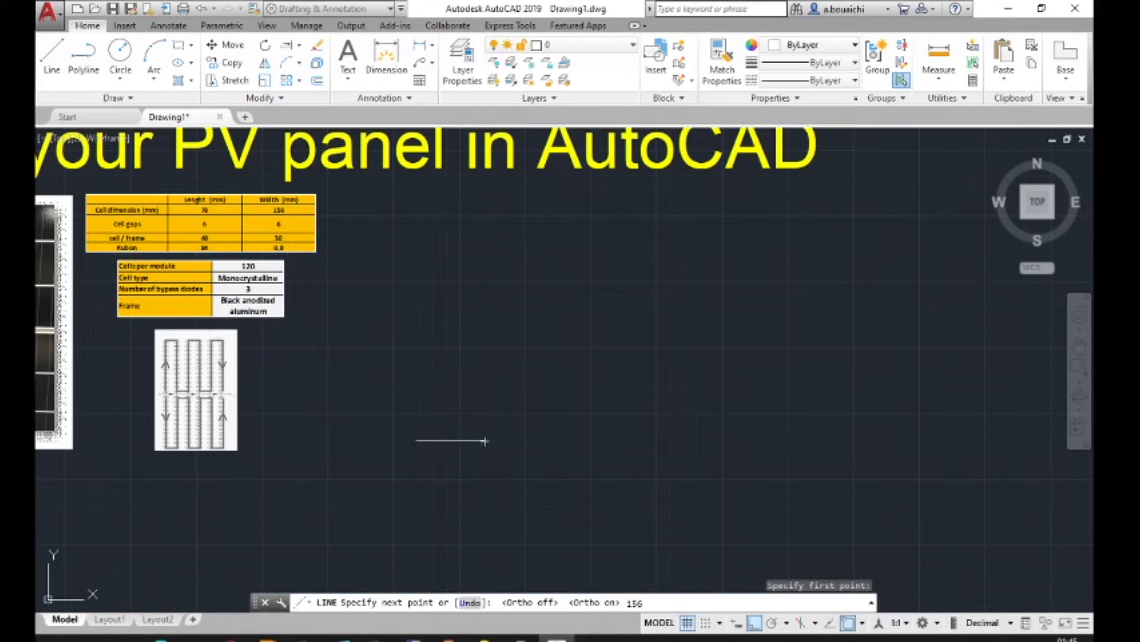
key(Return)
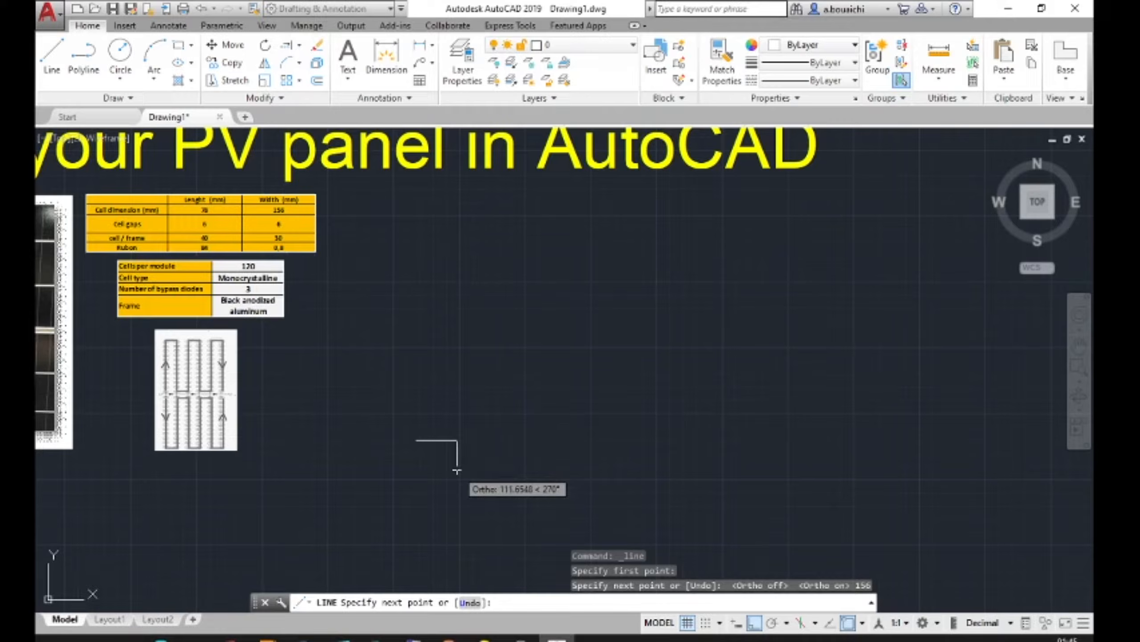
Continue the cell outline 78 mm downward and 156 mm back to the left, and close it into a rectangle.
text(78)
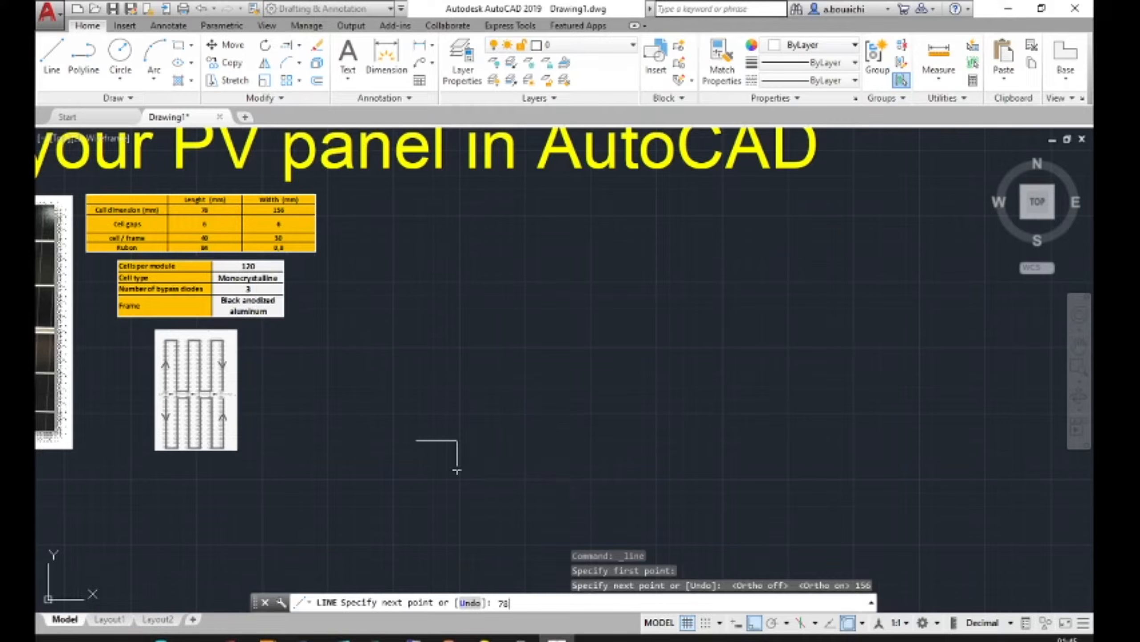
key(Return)
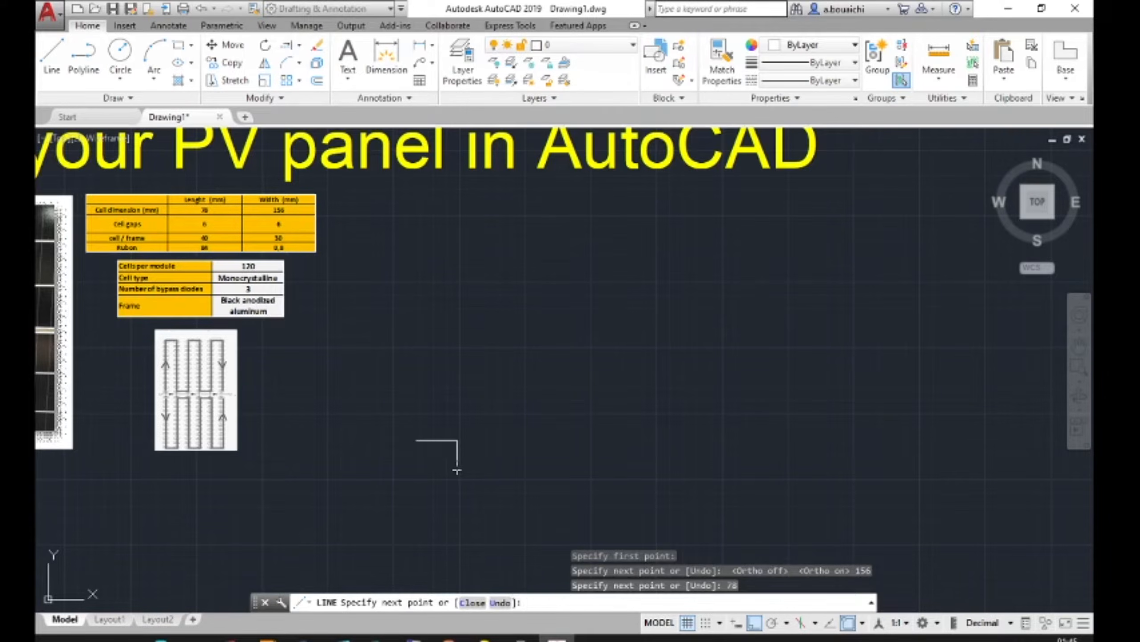
scroll(457, 470, up, 2)
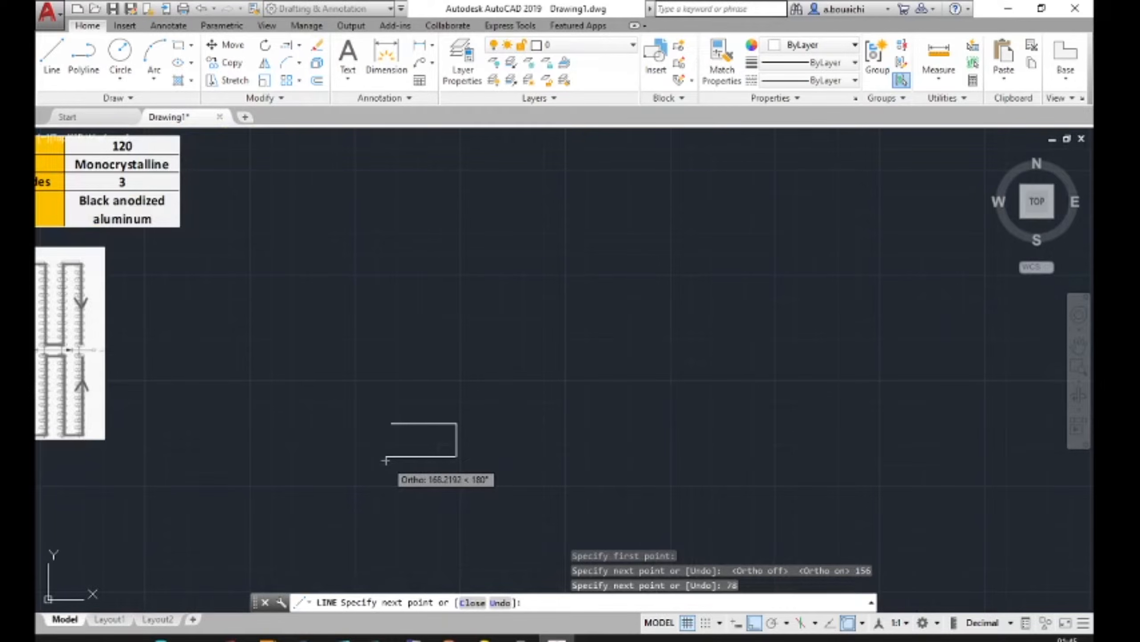
text(156)
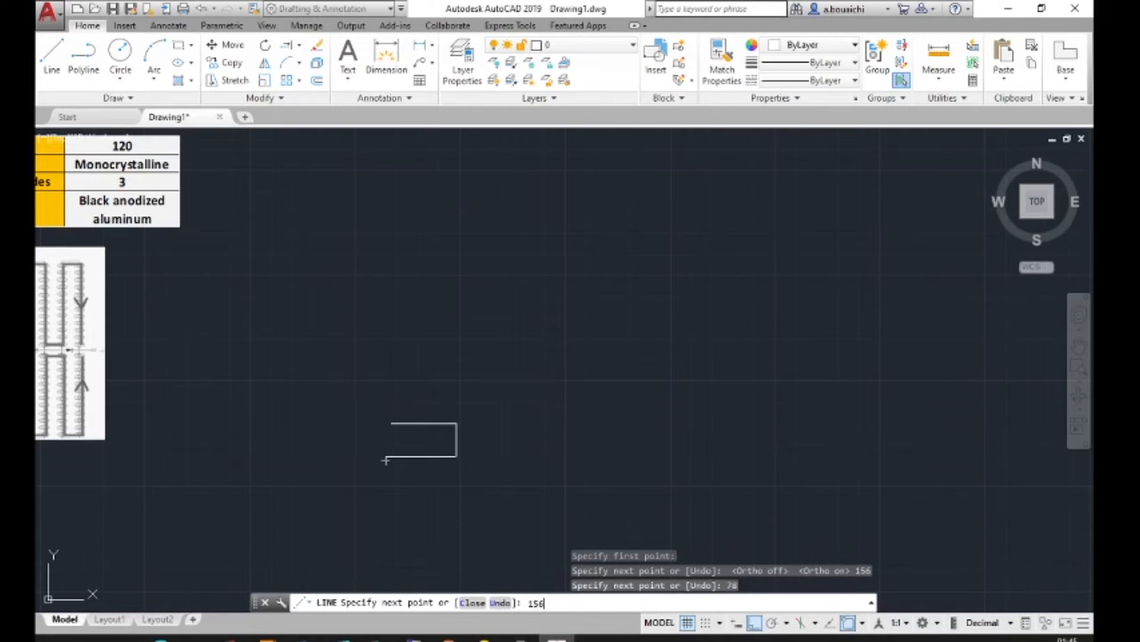
key(Return)
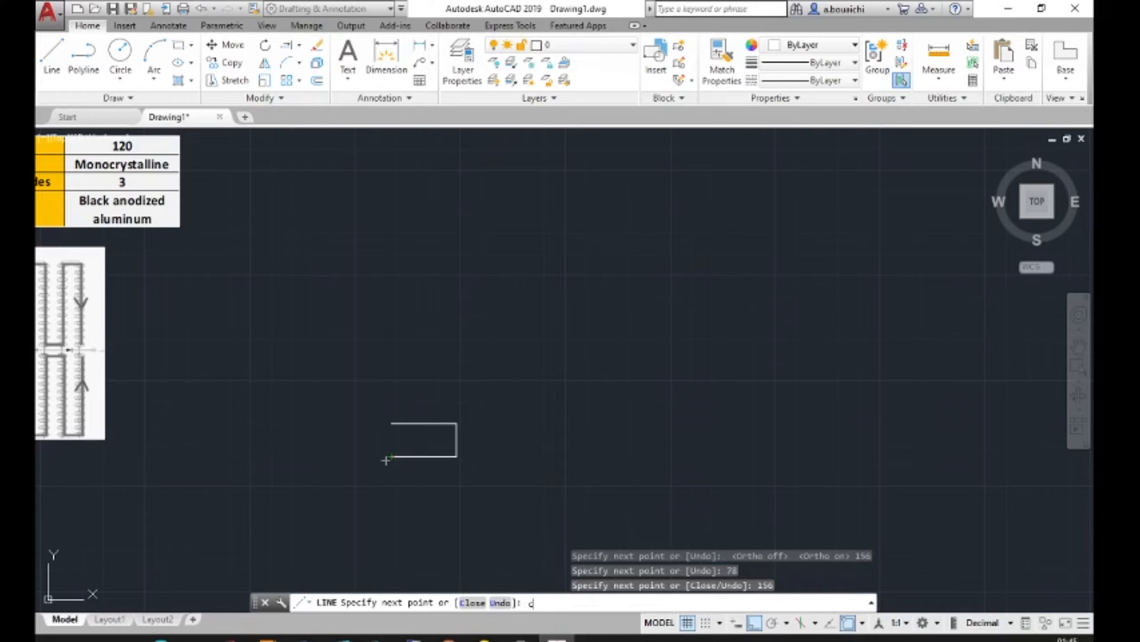
text(c)
key(Return)
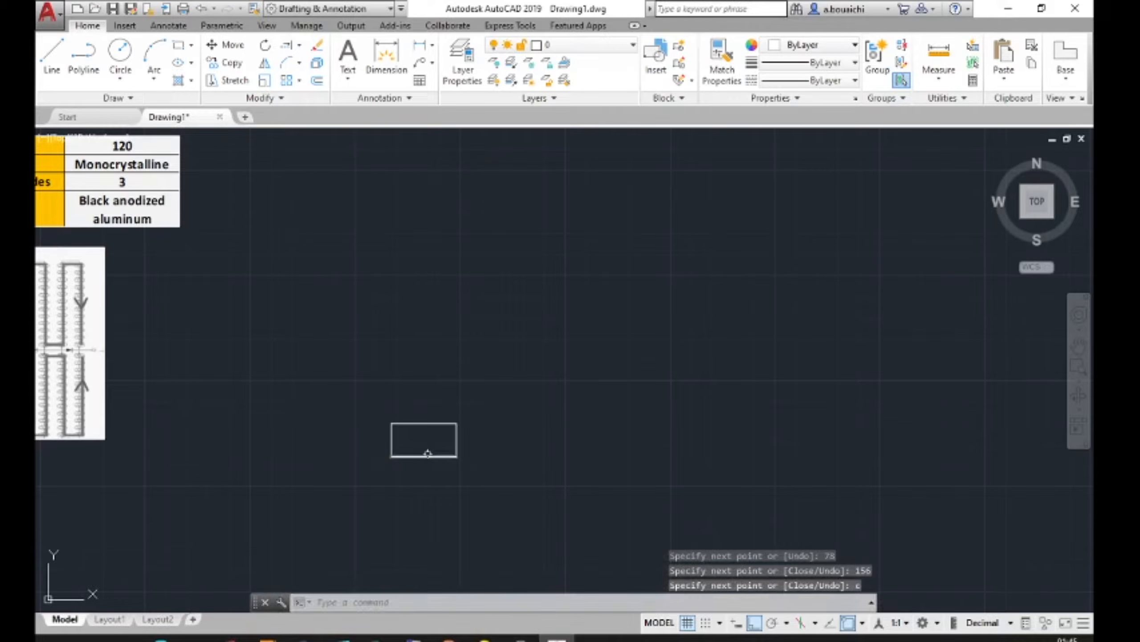
Add a linear dimension above the rectangle's upper edge, from corner to corner.
scroll(428, 452, up, 2)
scroll(427, 452, up, 2)
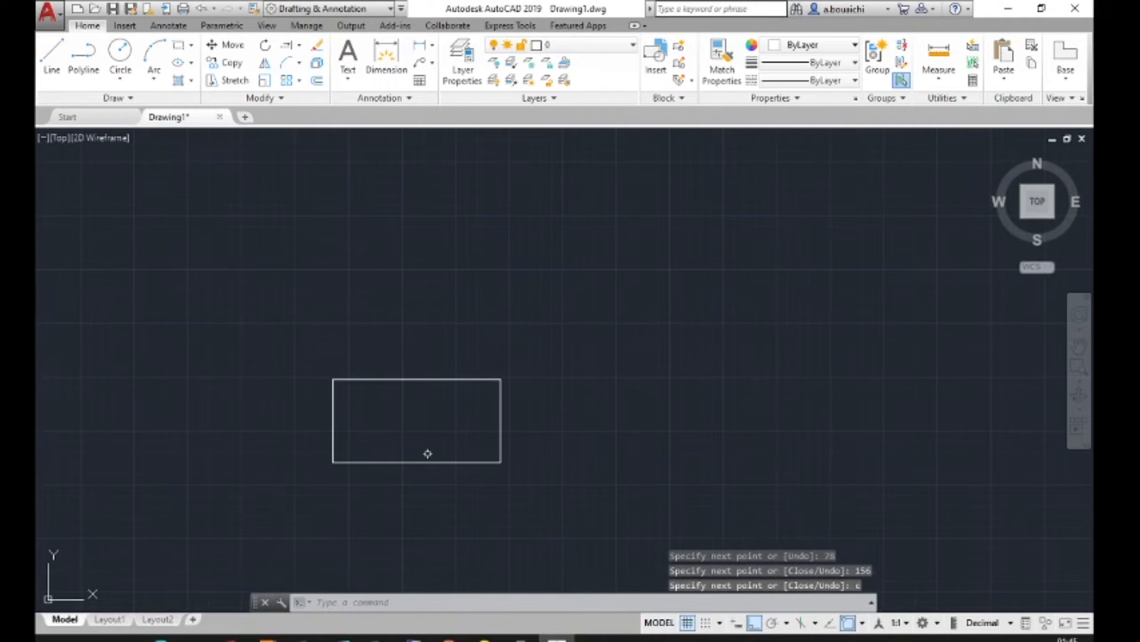
scroll(427, 453, up, 2)
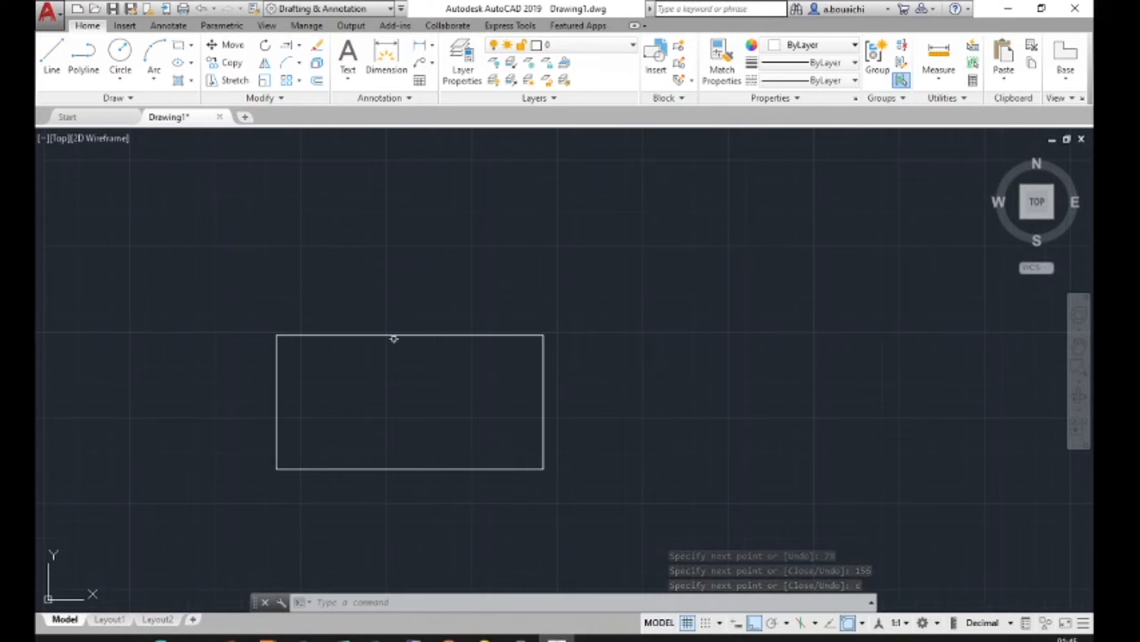
click(421, 46)
click(277, 335)
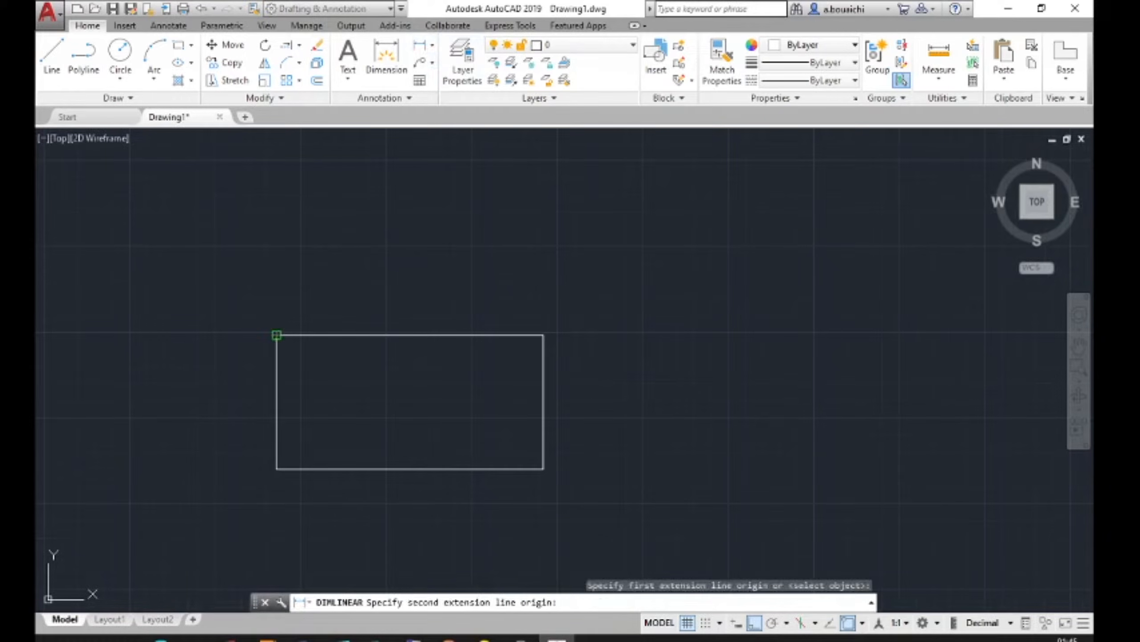
click(543, 335)
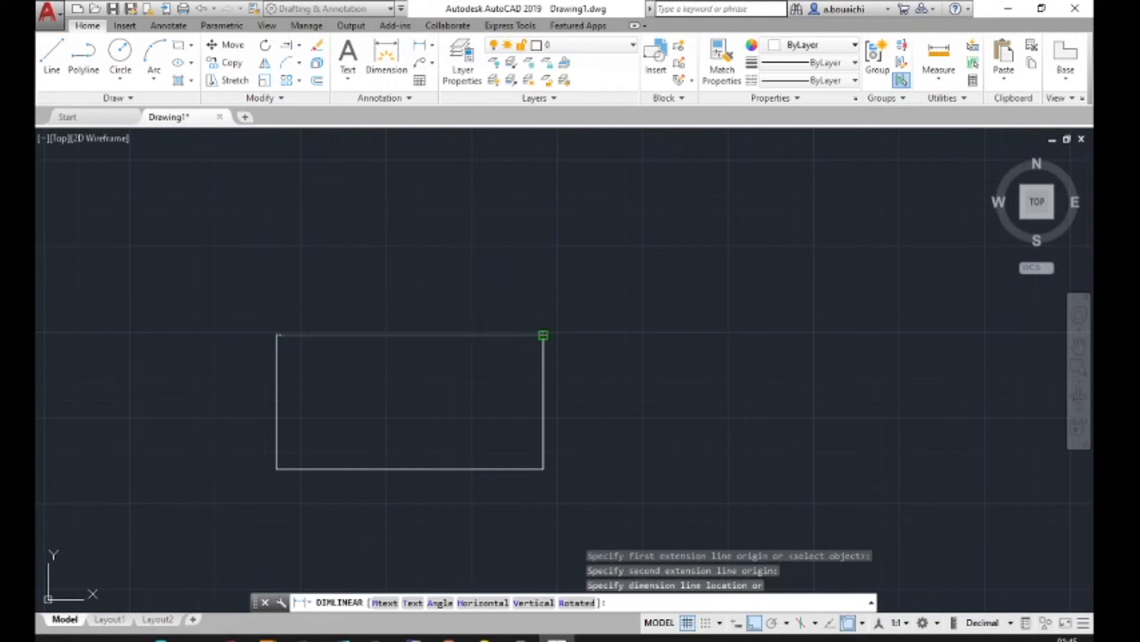
click(538, 307)
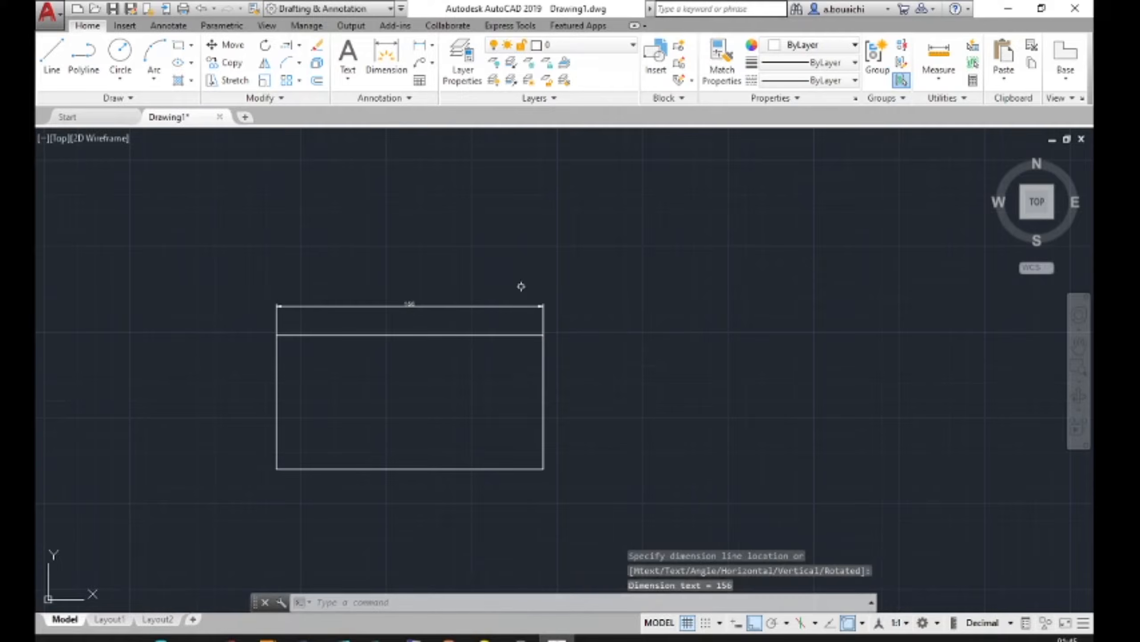
Add a vertical linear dimension beside the rectangle's right edge.
click(421, 46)
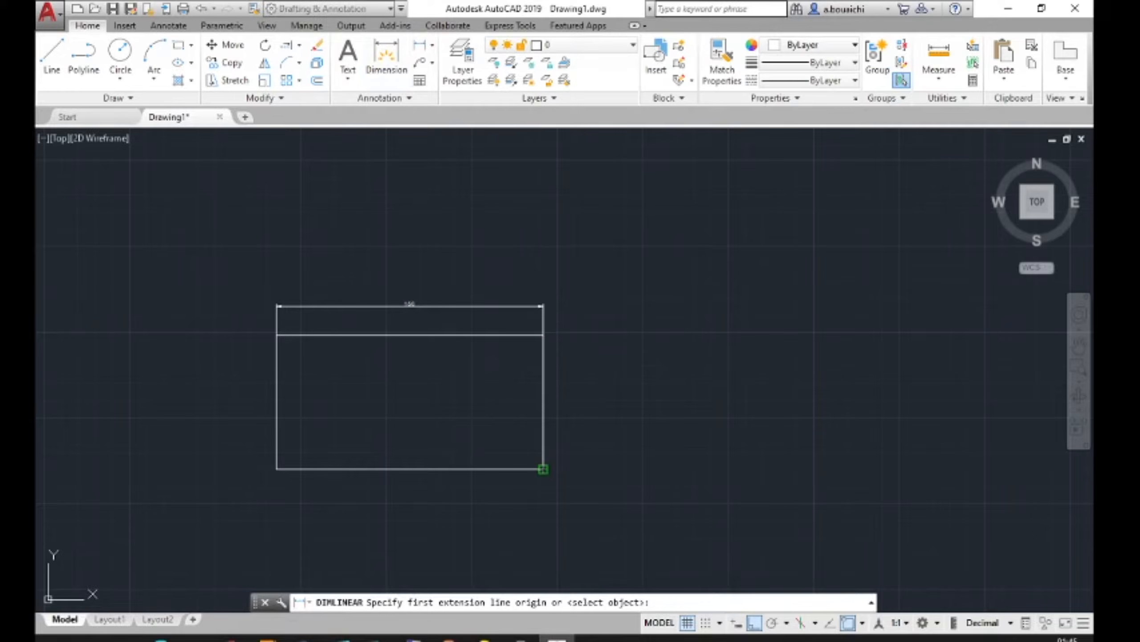
click(543, 468)
click(544, 334)
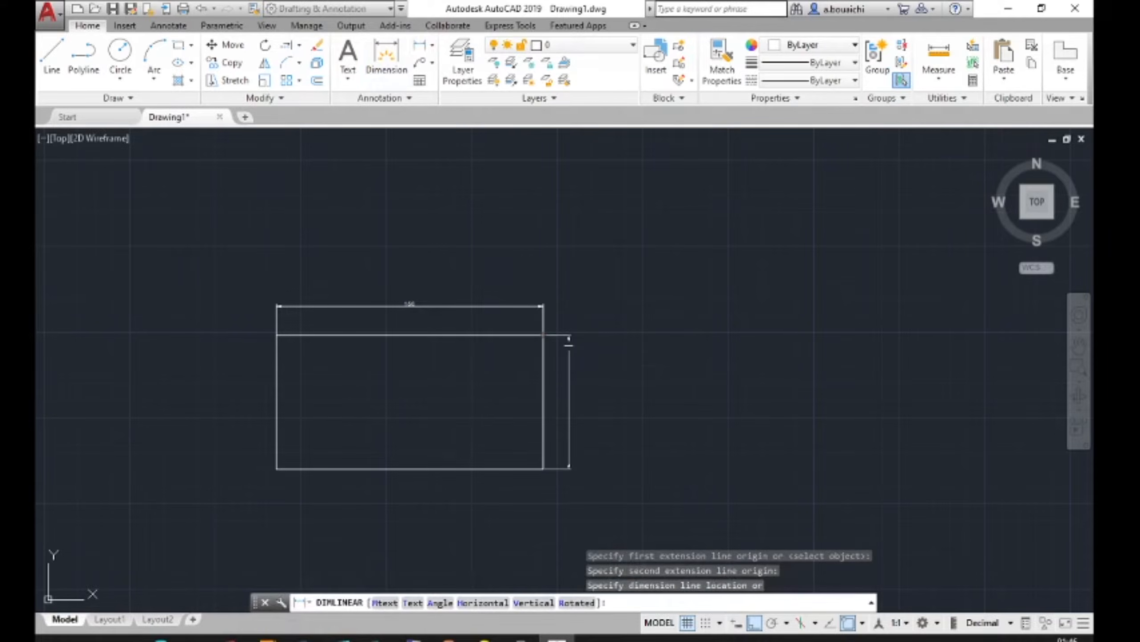
scroll(564, 359, up, 6)
scroll(564, 364, down, 5)
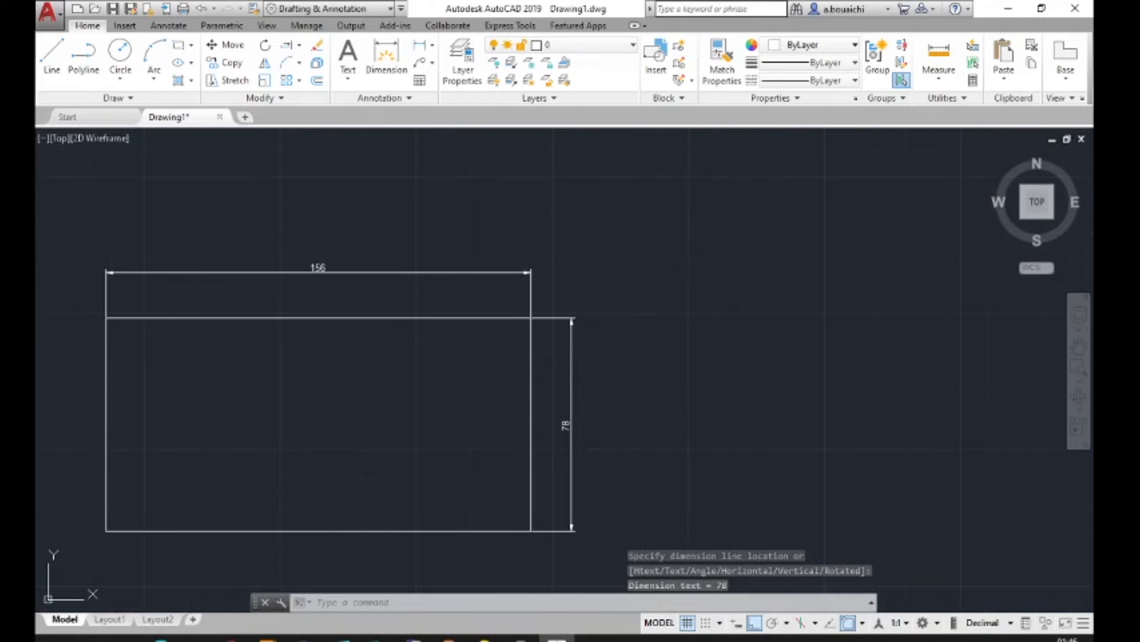
Erase both the vertical and the horizontal dimension from the cell rectangle.
click(573, 371)
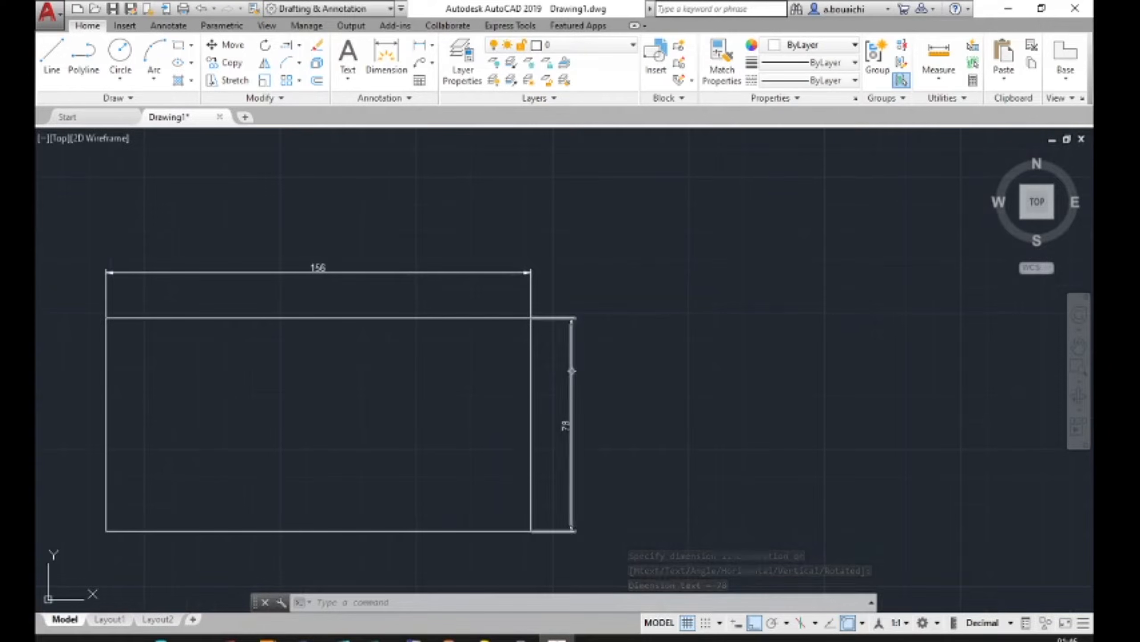
text(E)
key(Return)
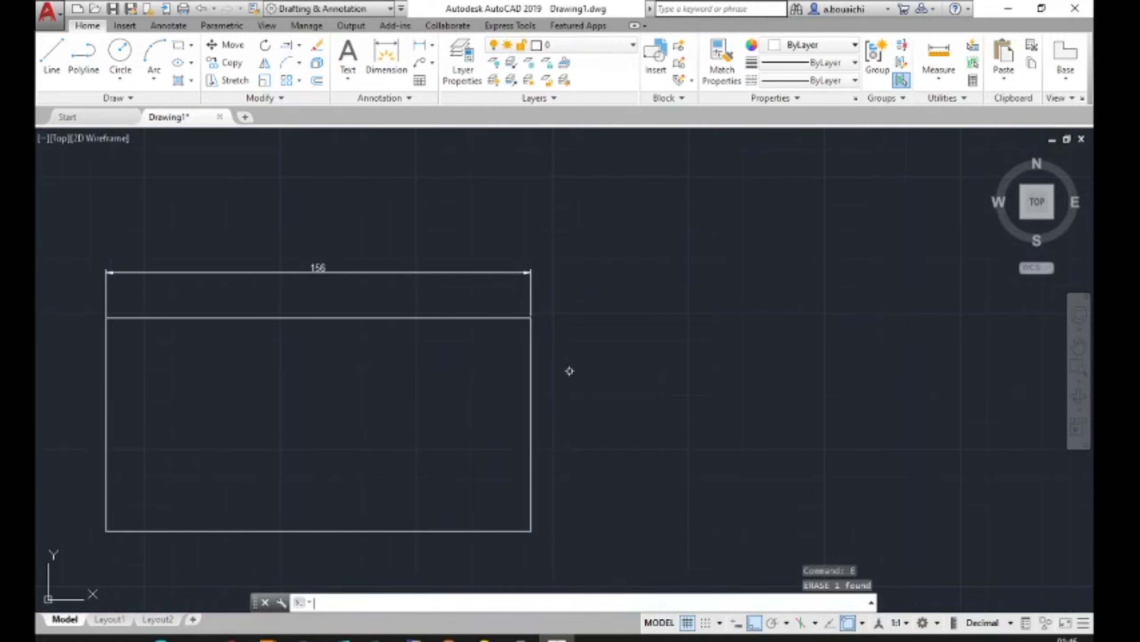
click(530, 277)
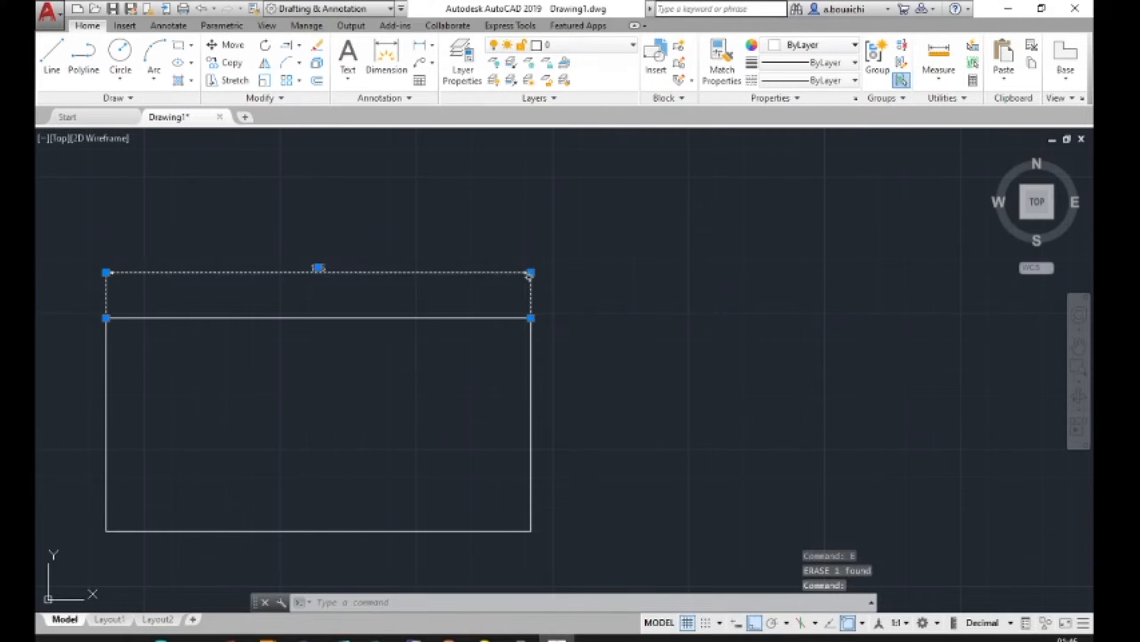
text(E)
key(Return)
Chamfer the rectangle's upper-left corner with both chamfer distances set to 5.
middle_drag(283, 356, 385, 305)
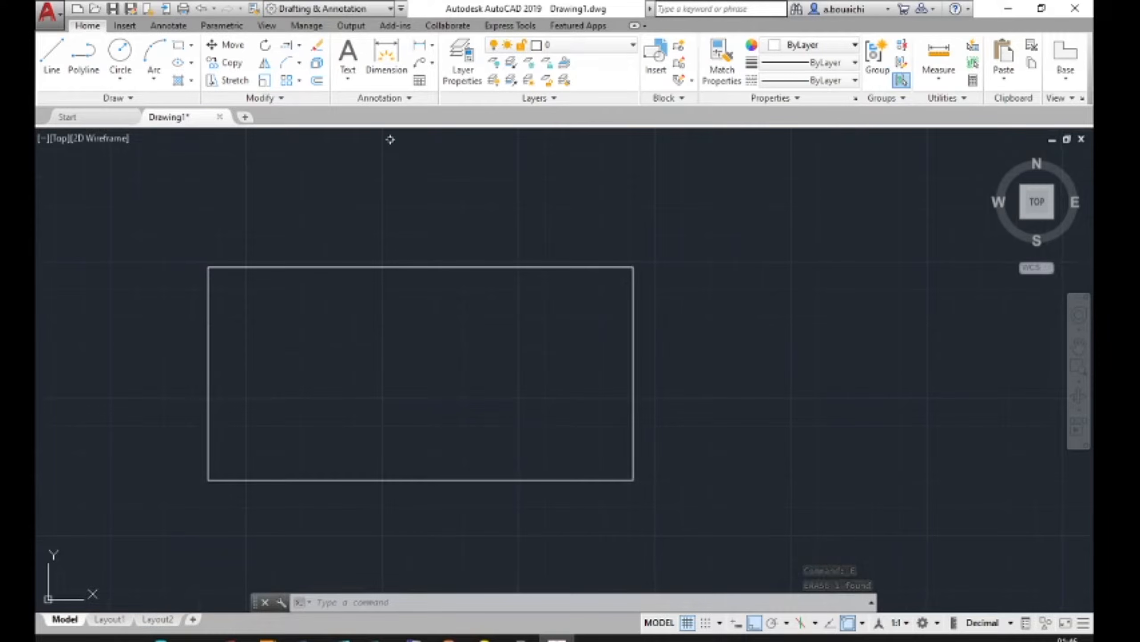
click(288, 67)
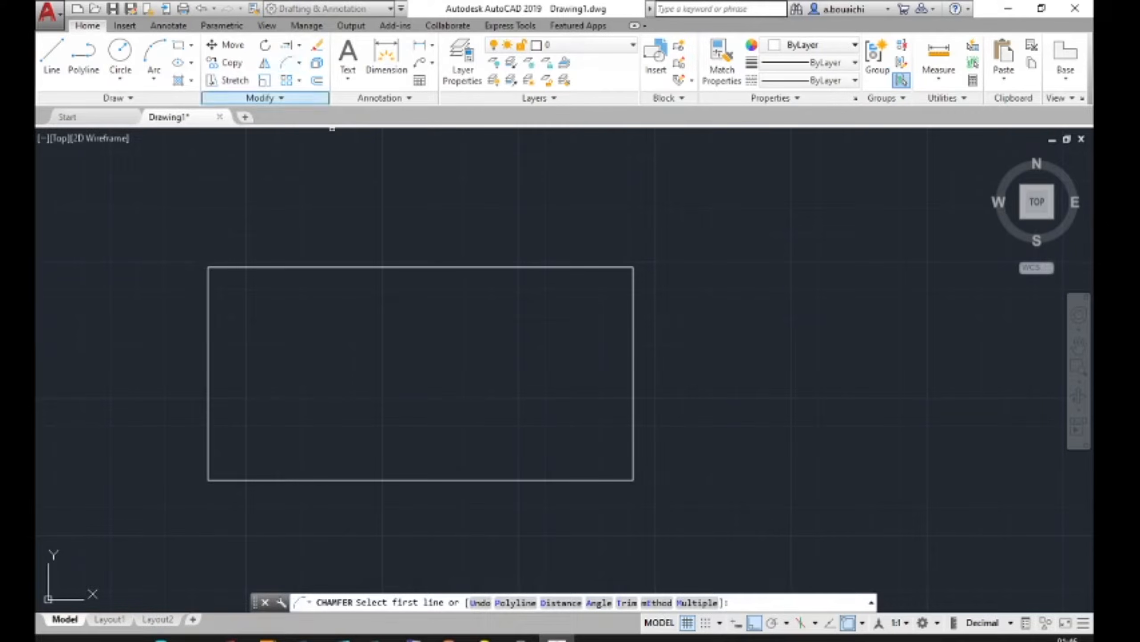
click(544, 606)
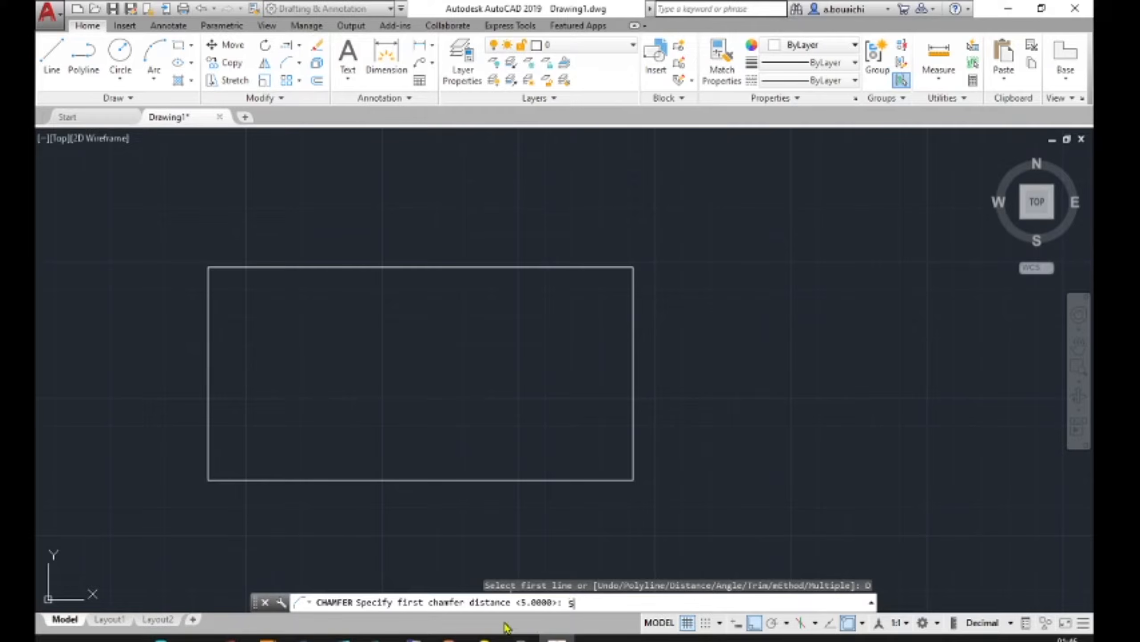
key(Return)
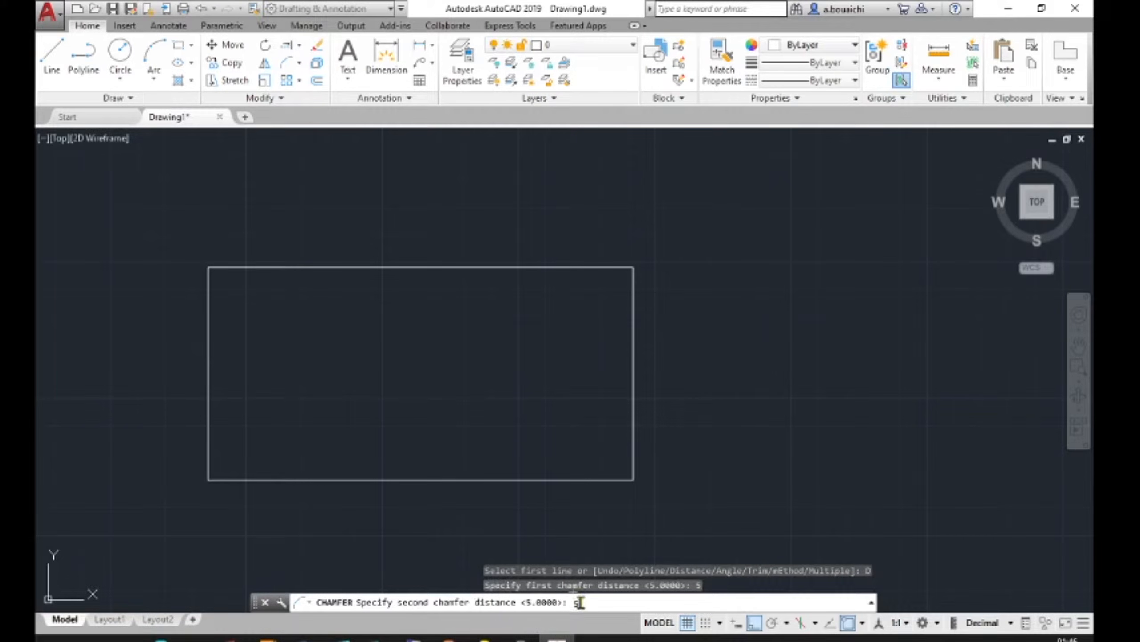
text(5)
key(Return)
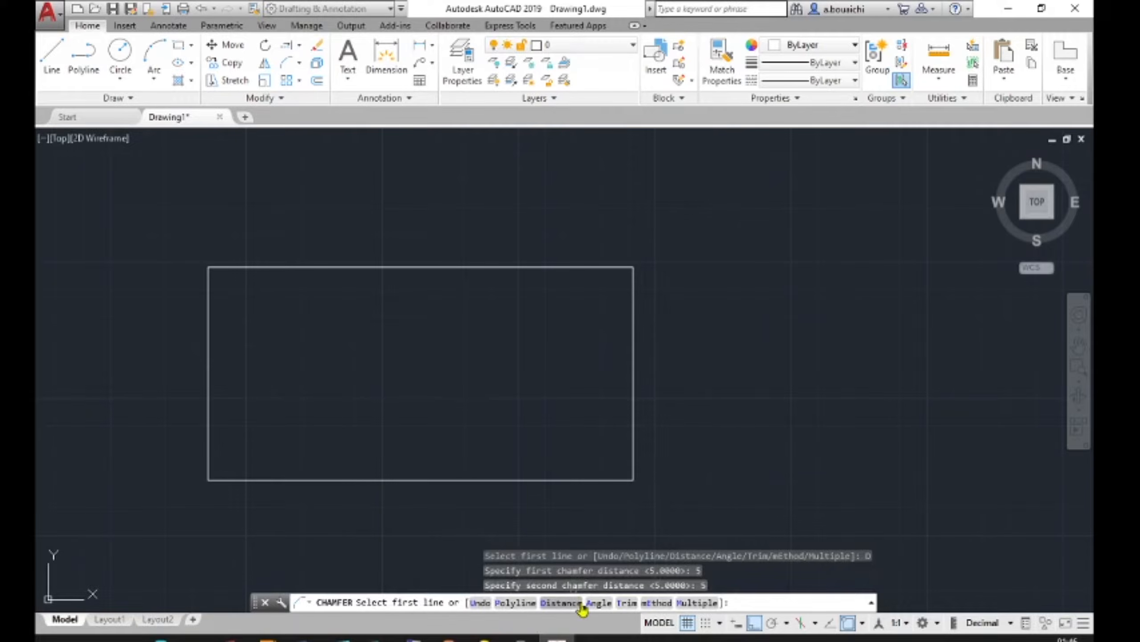
click(208, 298)
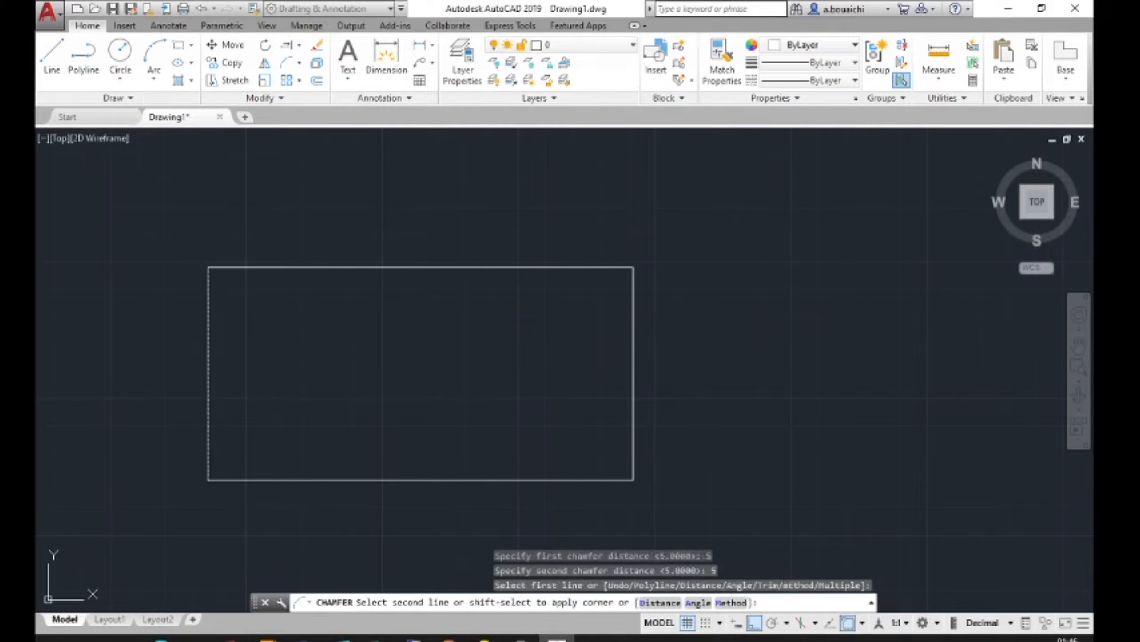
click(226, 270)
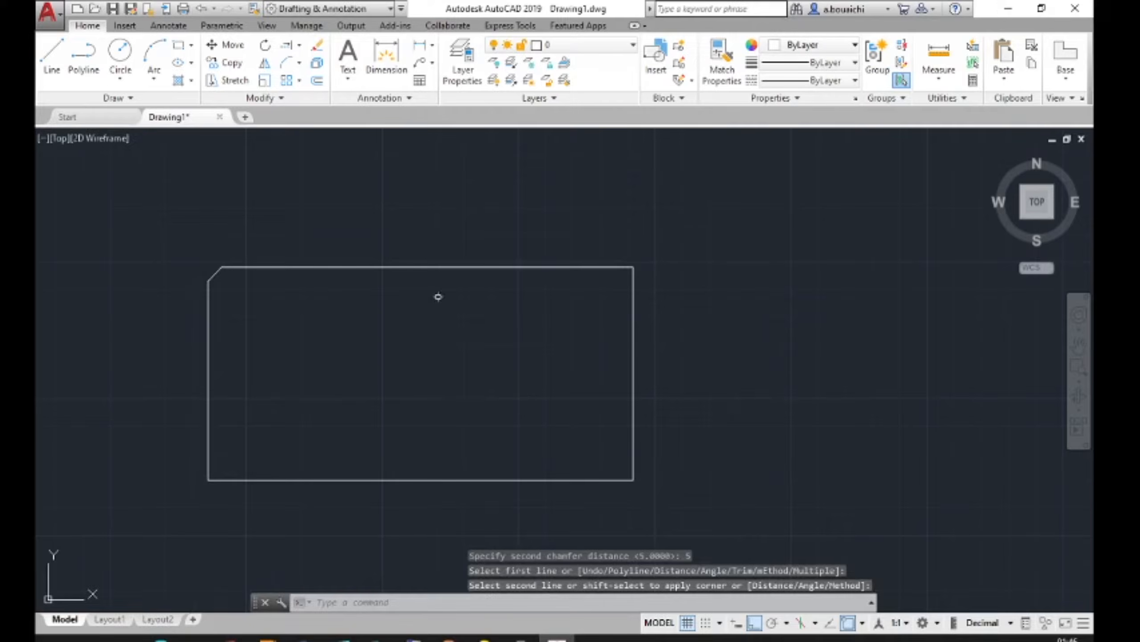
Chamfer the cell rectangle's upper-right corner with the same 5 x 5 chamfer distances.
key(Return)
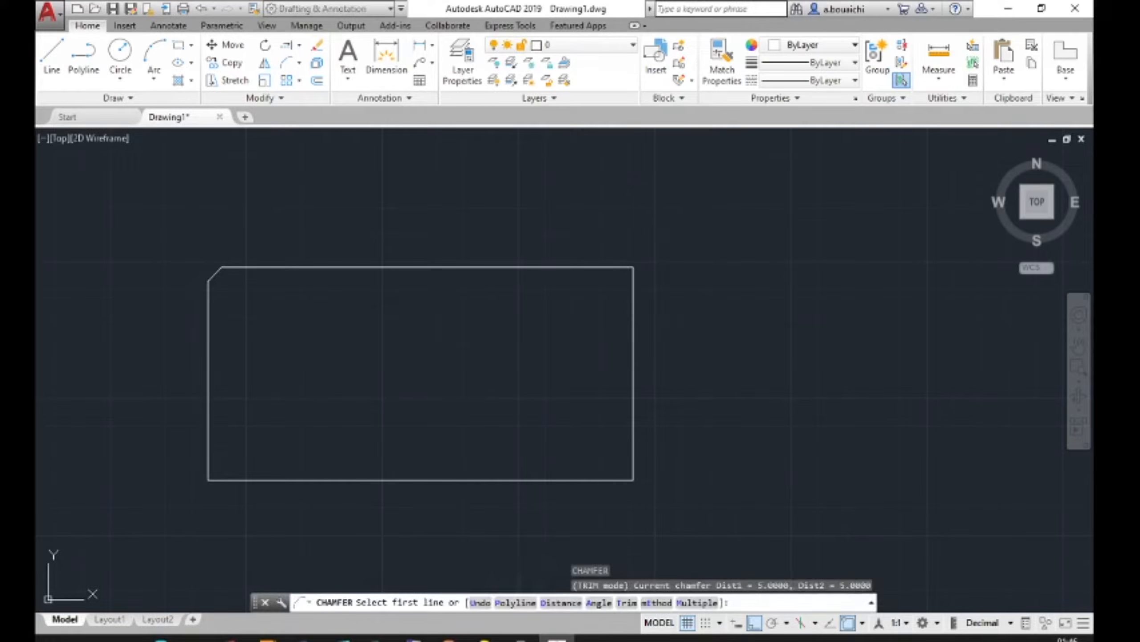
click(605, 266)
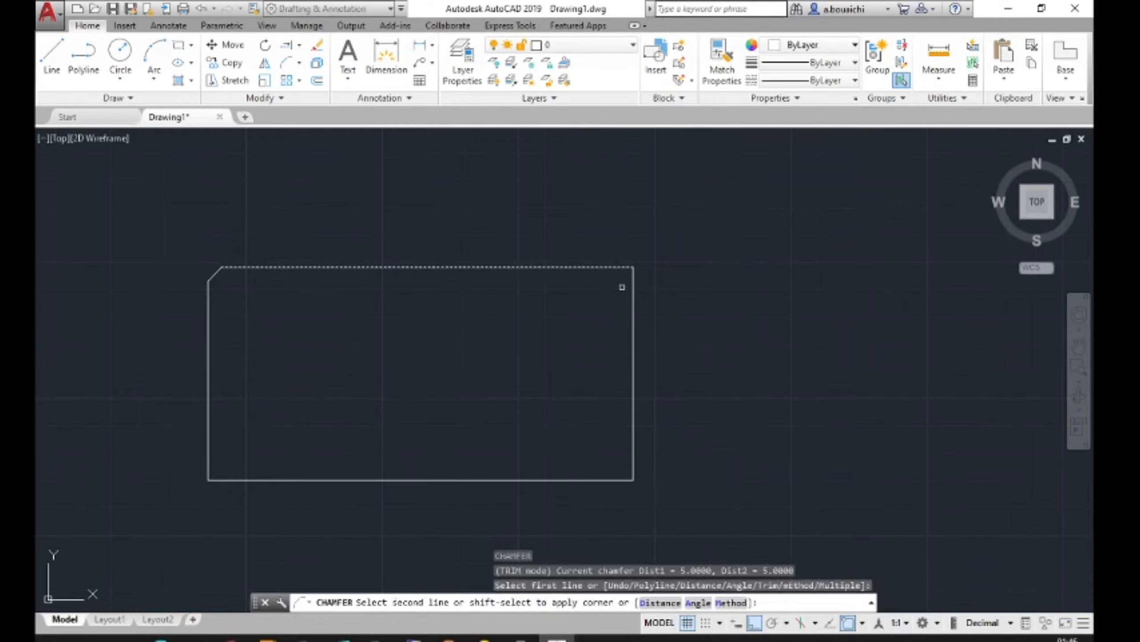
click(633, 291)
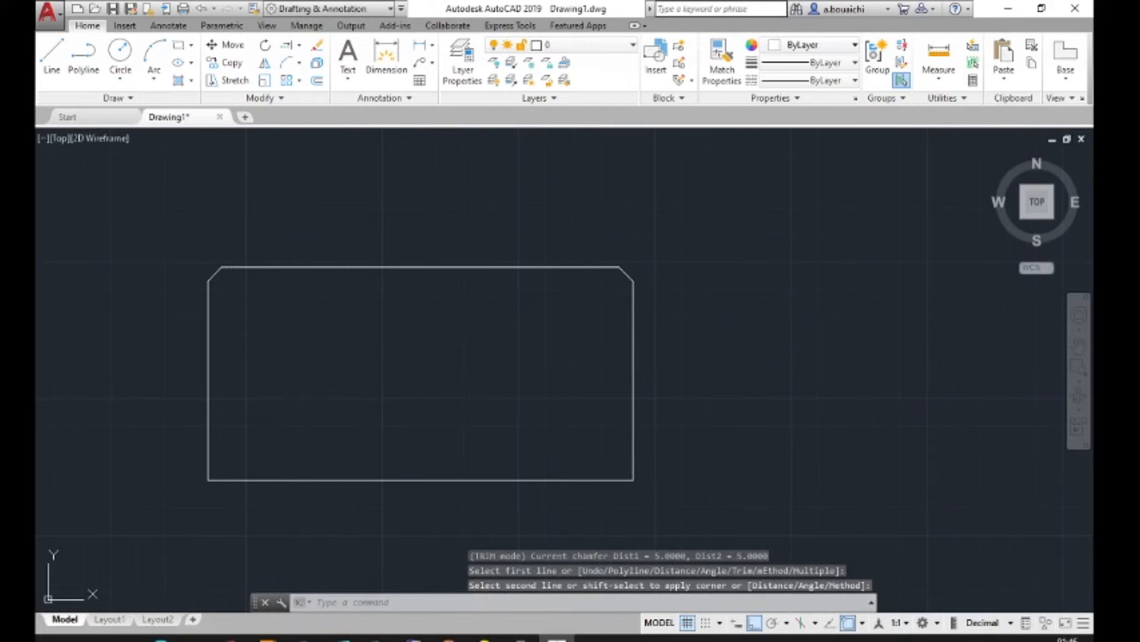
Start a polyline inside the cell near its upper-right corner, with starting and ending widths of 0.9.
scroll(433, 309, down, 5)
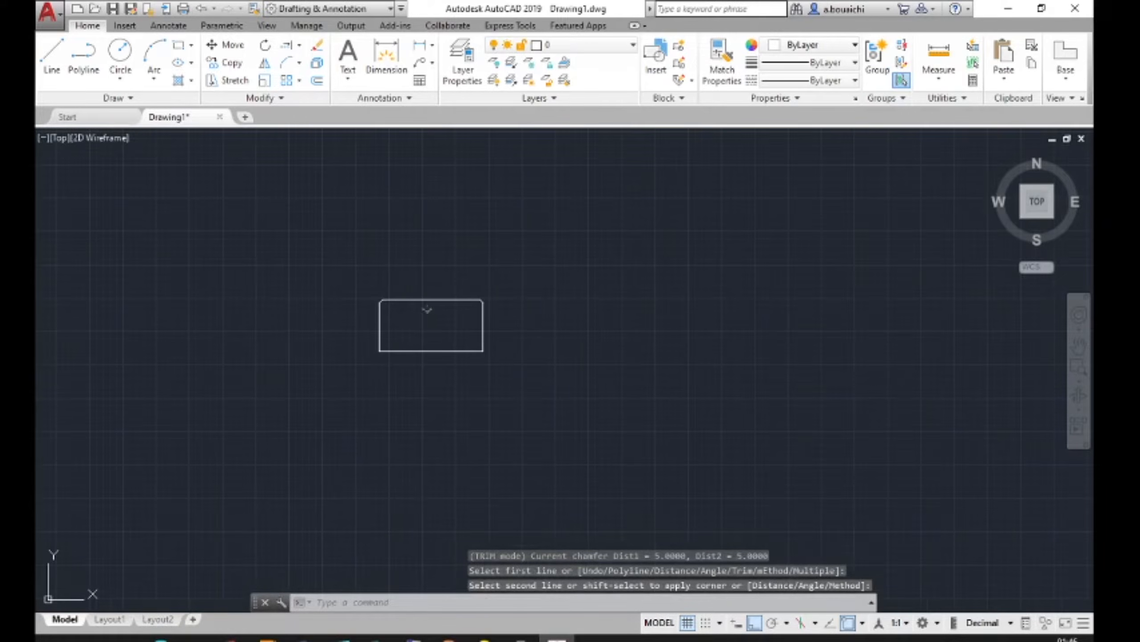
scroll(426, 309, down, 5)
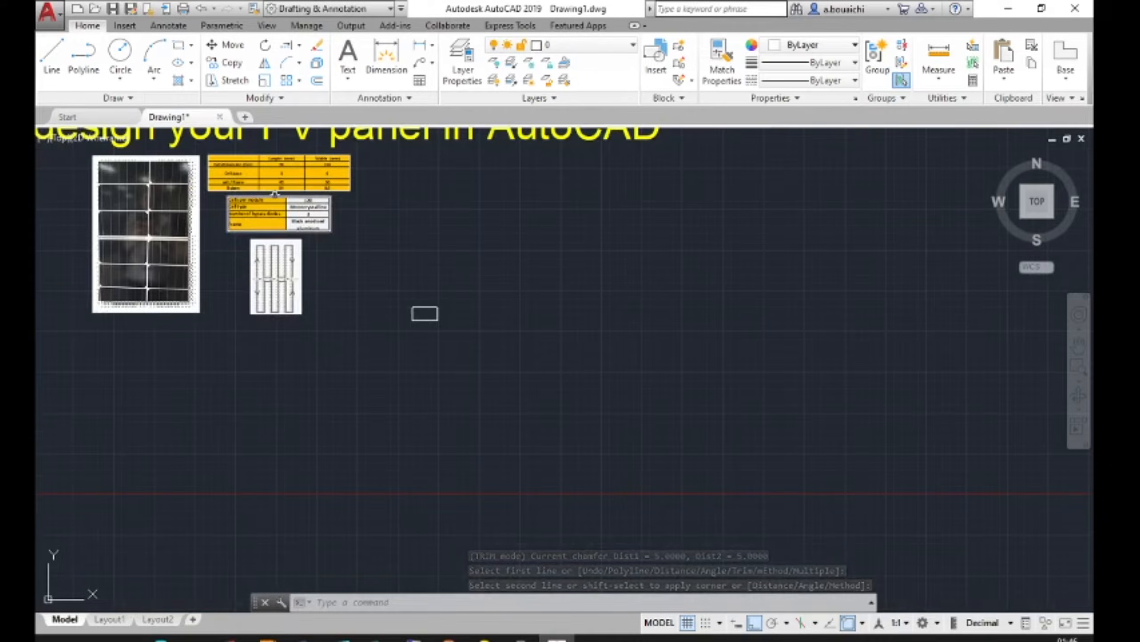
scroll(275, 193, up, 2)
middle_drag(257, 202, 316, 207)
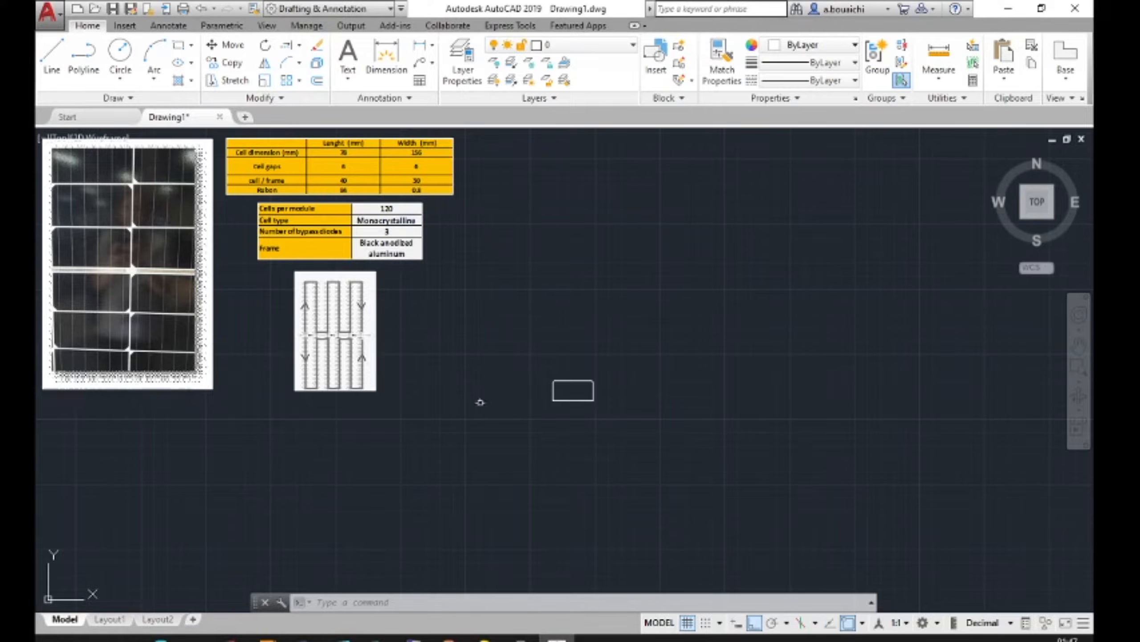
scroll(577, 392, up, 4)
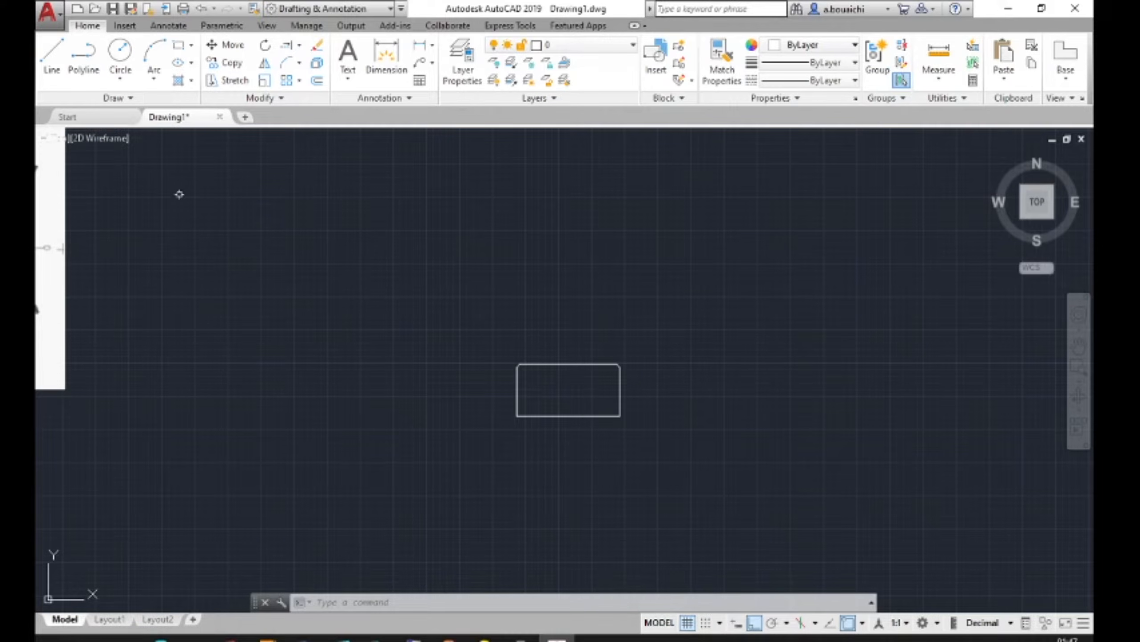
scroll(207, 228, up, 2)
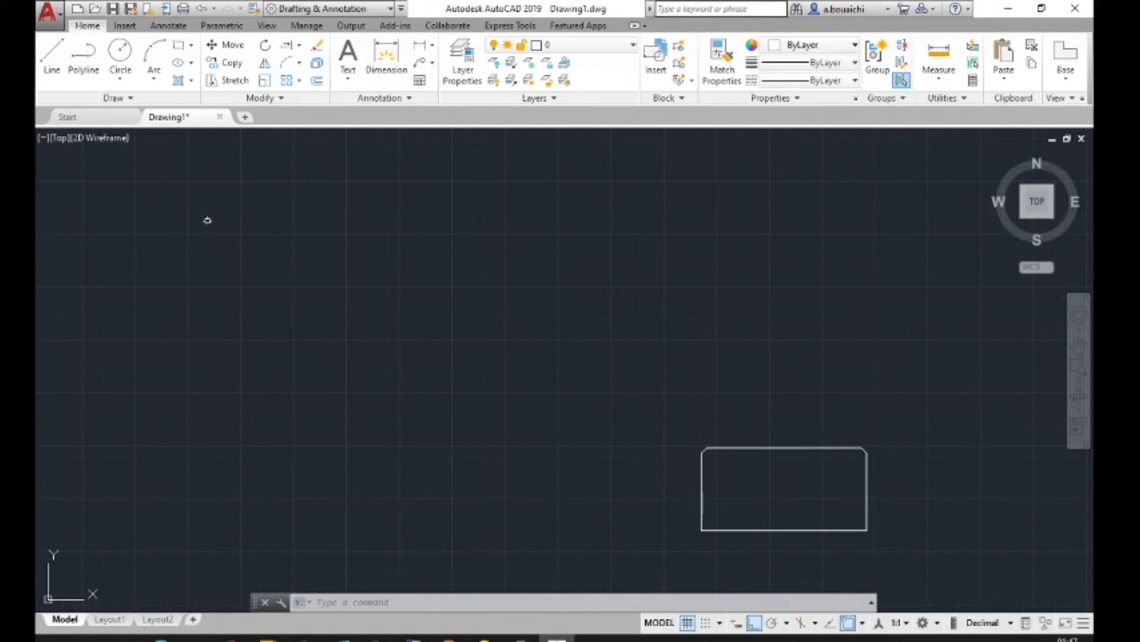
click(93, 69)
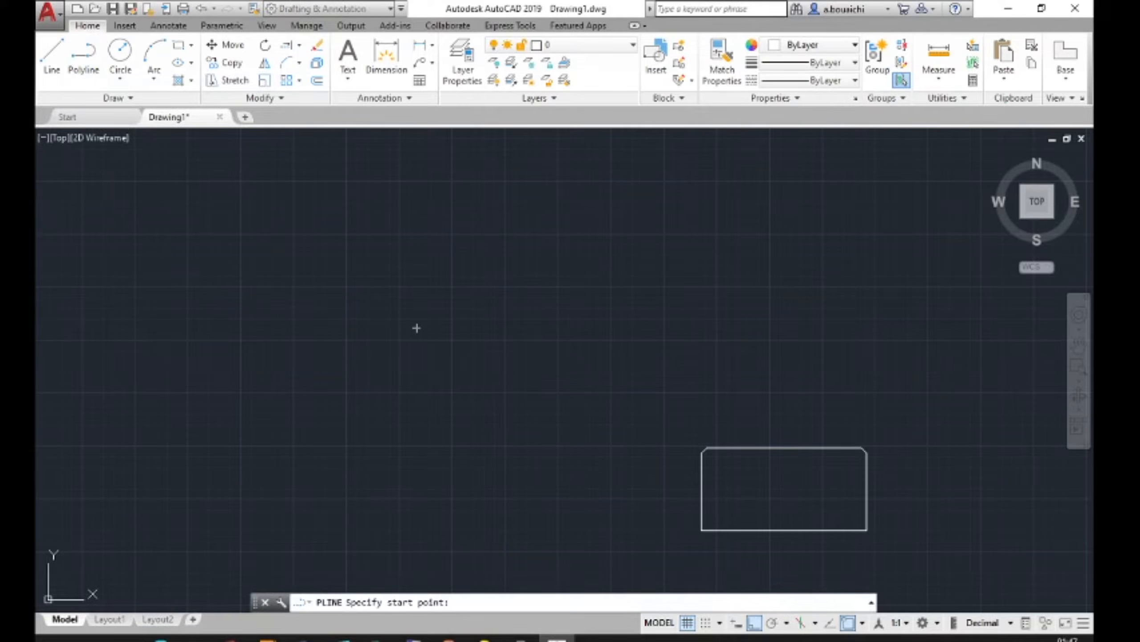
middle_drag(619, 448, 296, 220)
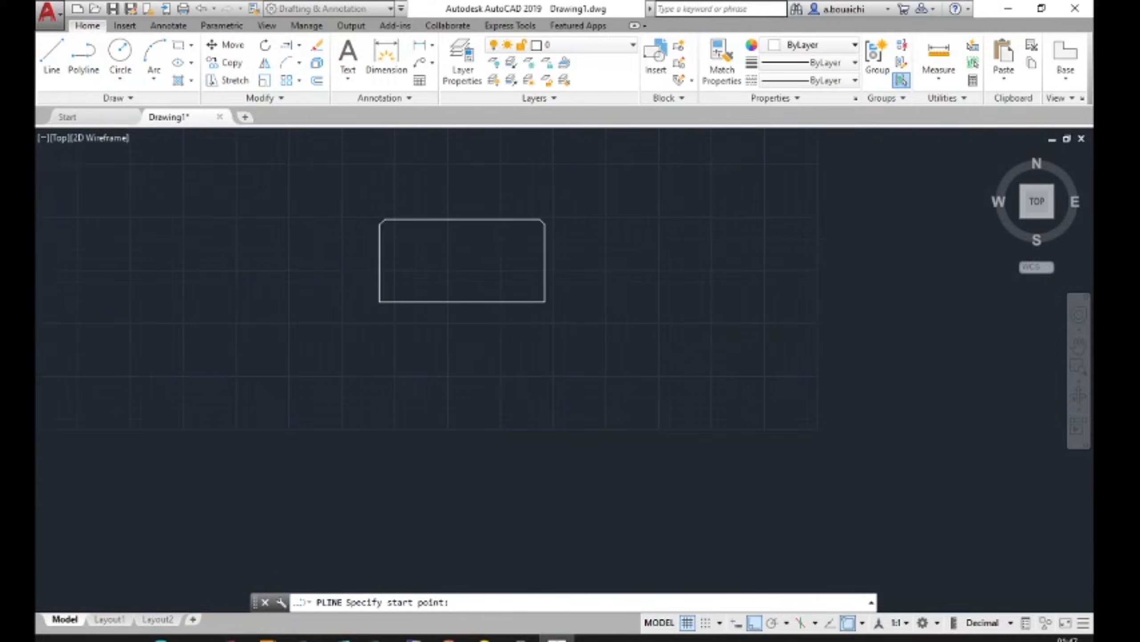
scroll(457, 275, up, 2)
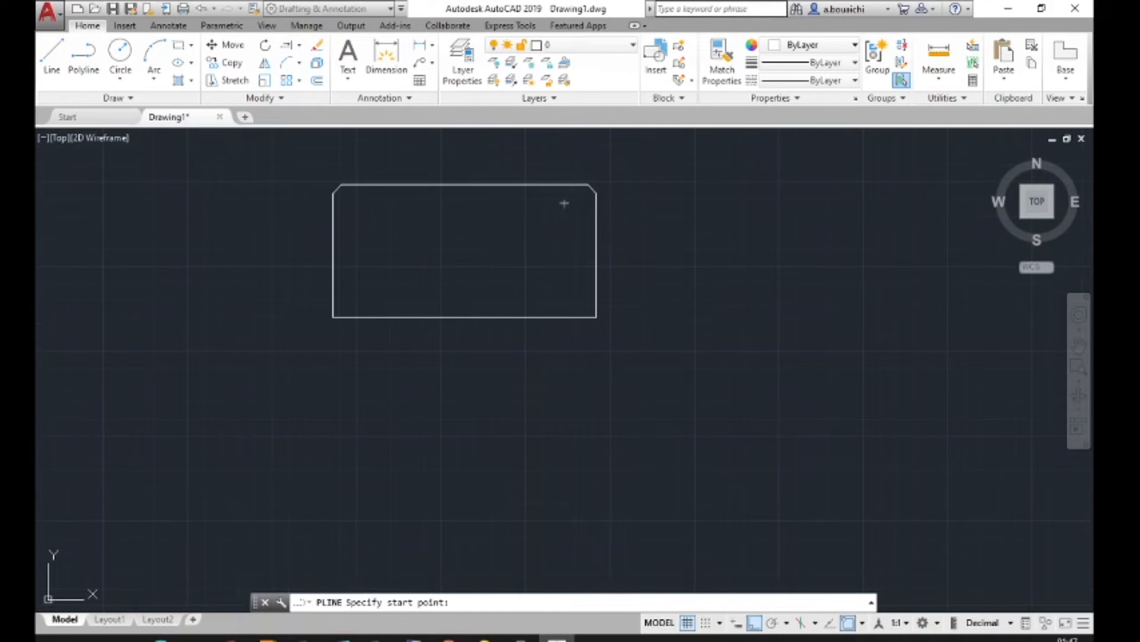
click(568, 196)
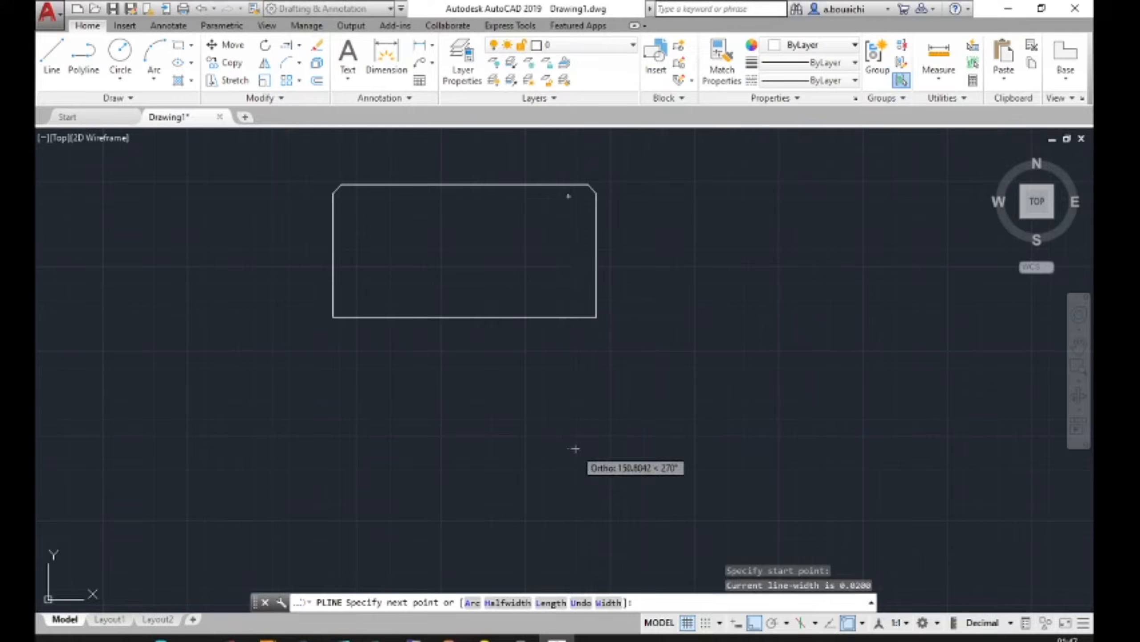
click(604, 603)
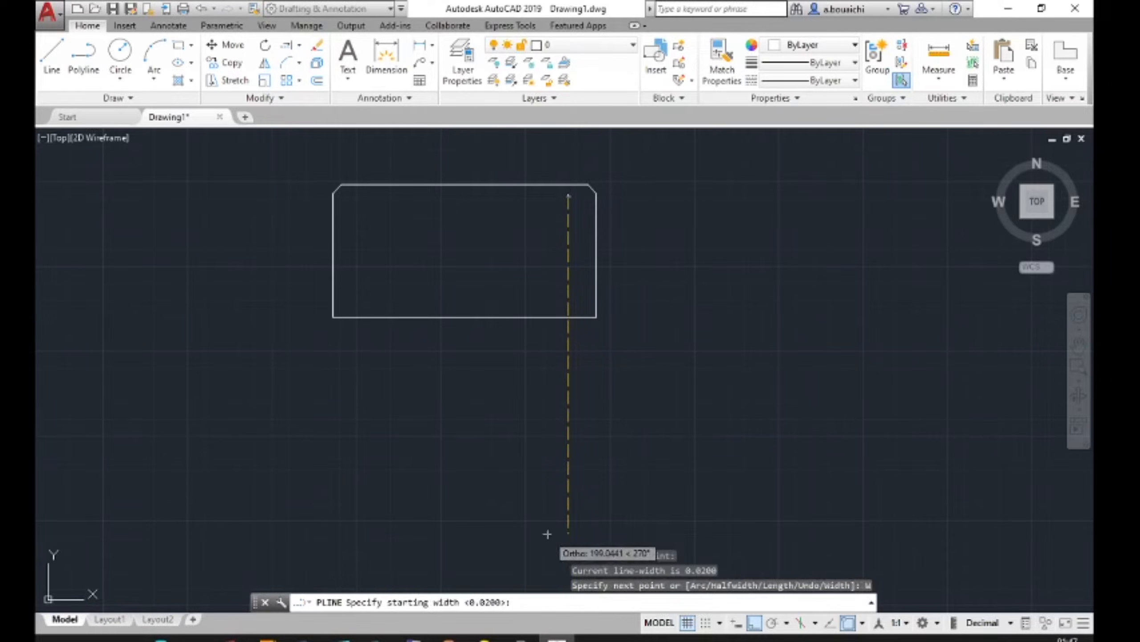
text(0.5)
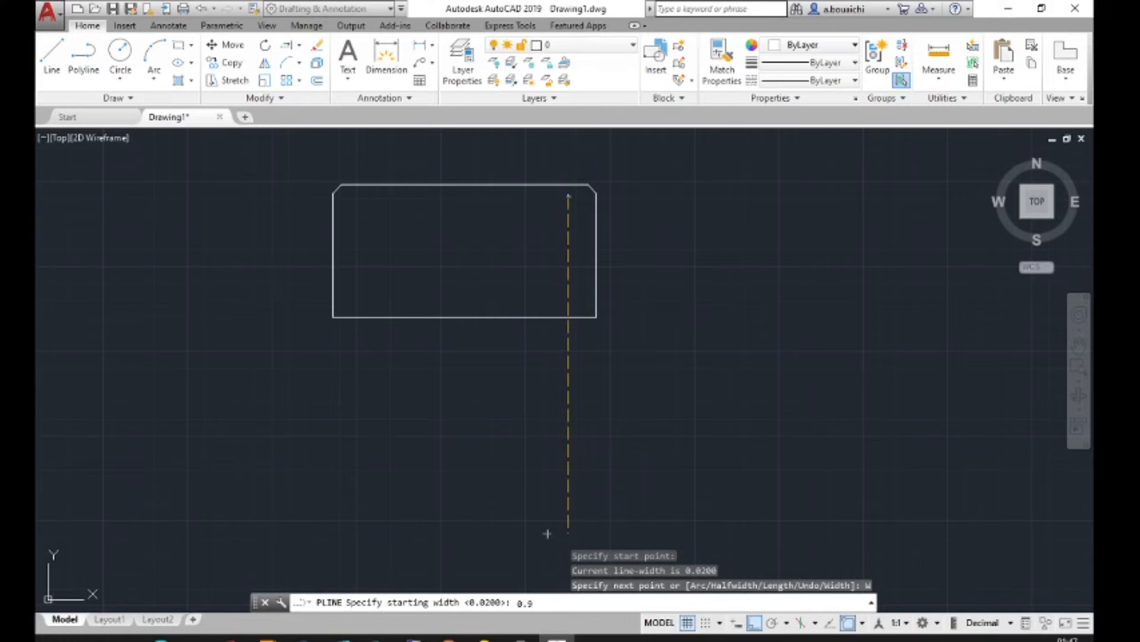
key(Return)
text(0.9)
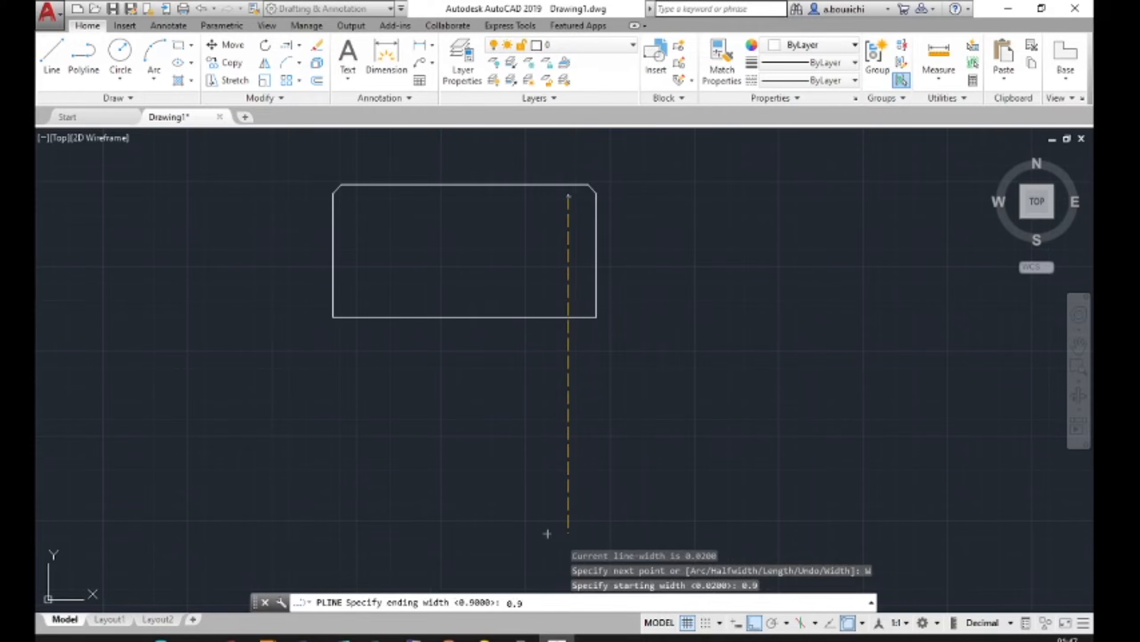
key(Return)
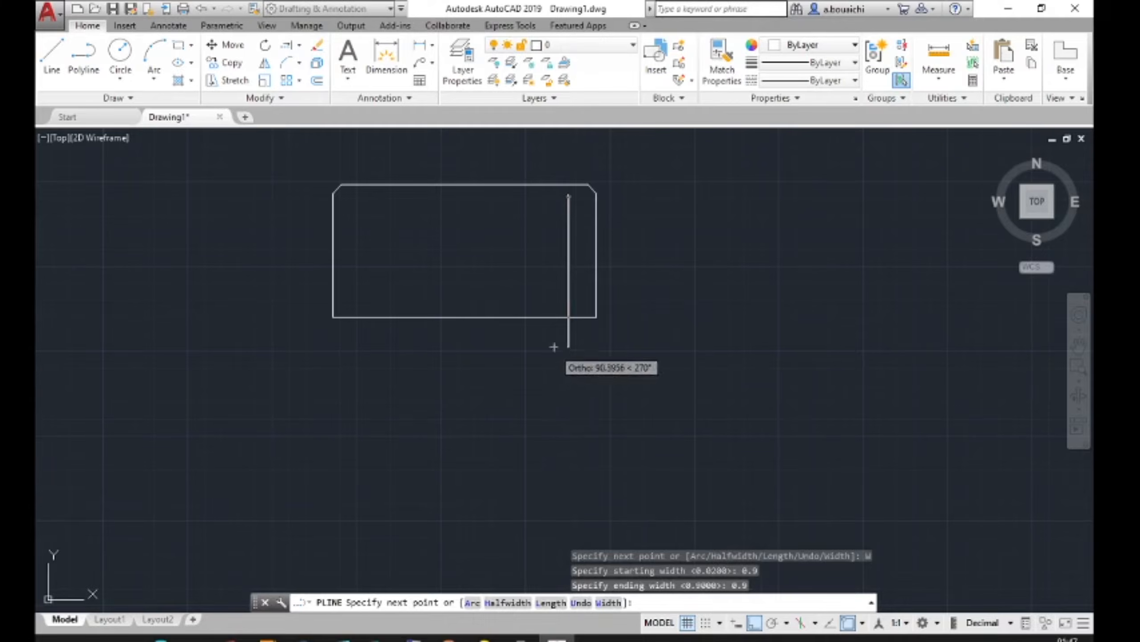
Run the polyline vertically down to the cell's lower edge, extend it 6 mm past that edge, and end it.
scroll(567, 321, up, 2)
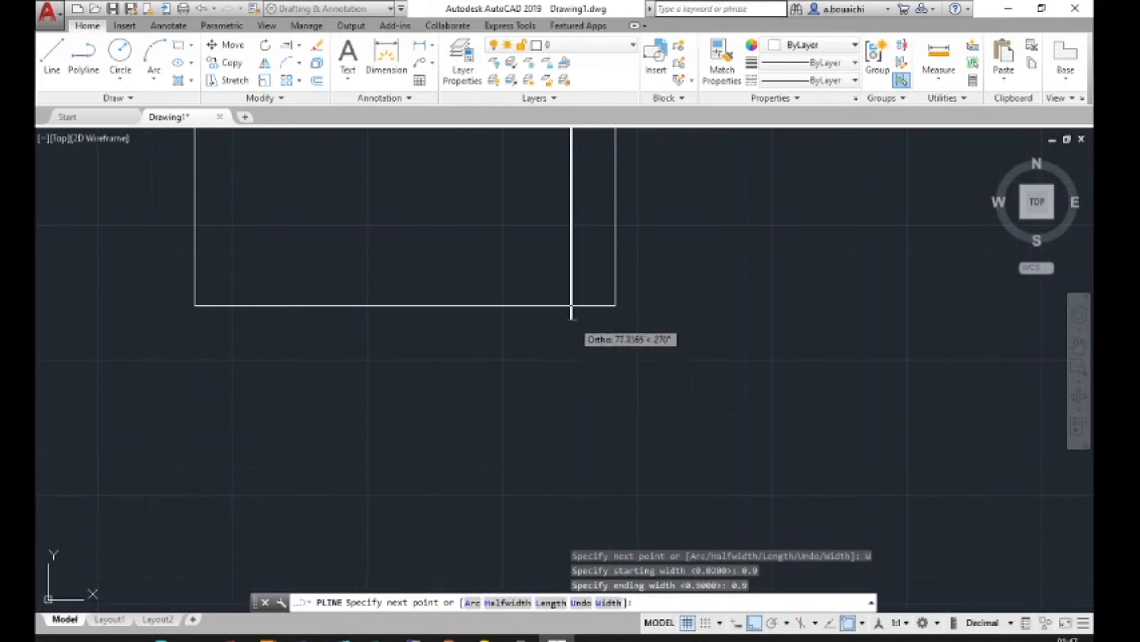
click(570, 305)
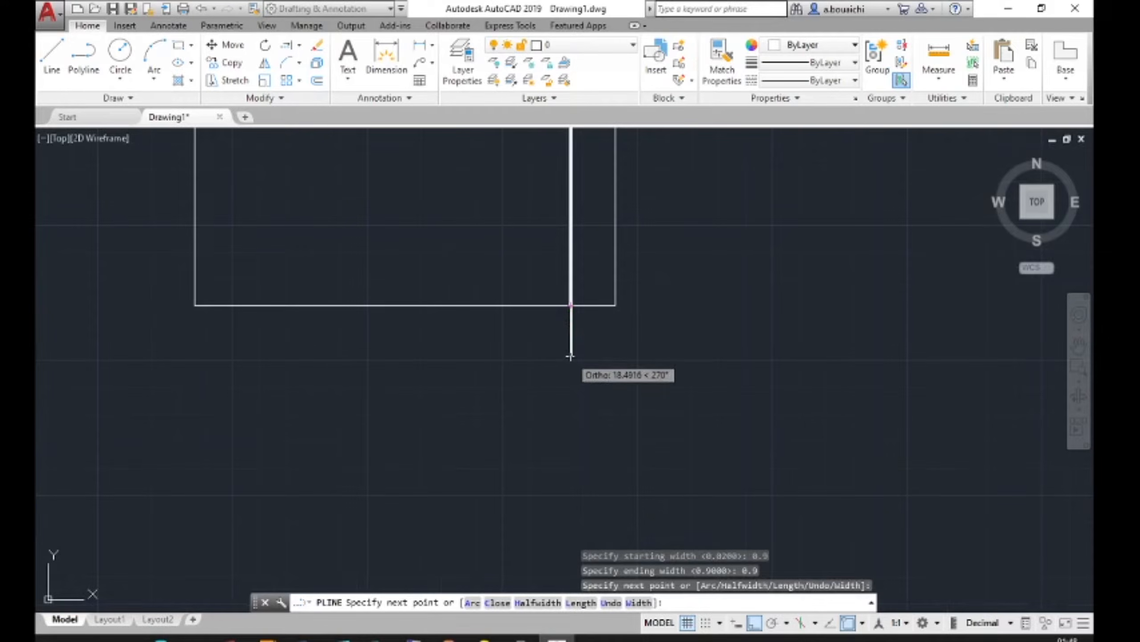
text(6)
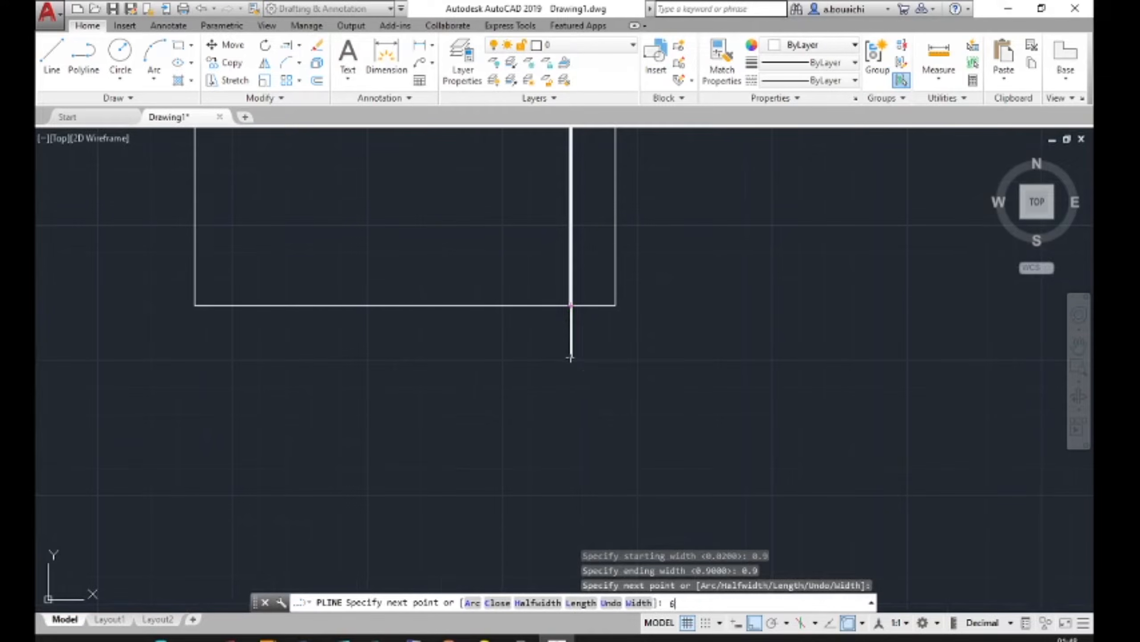
key(Return)
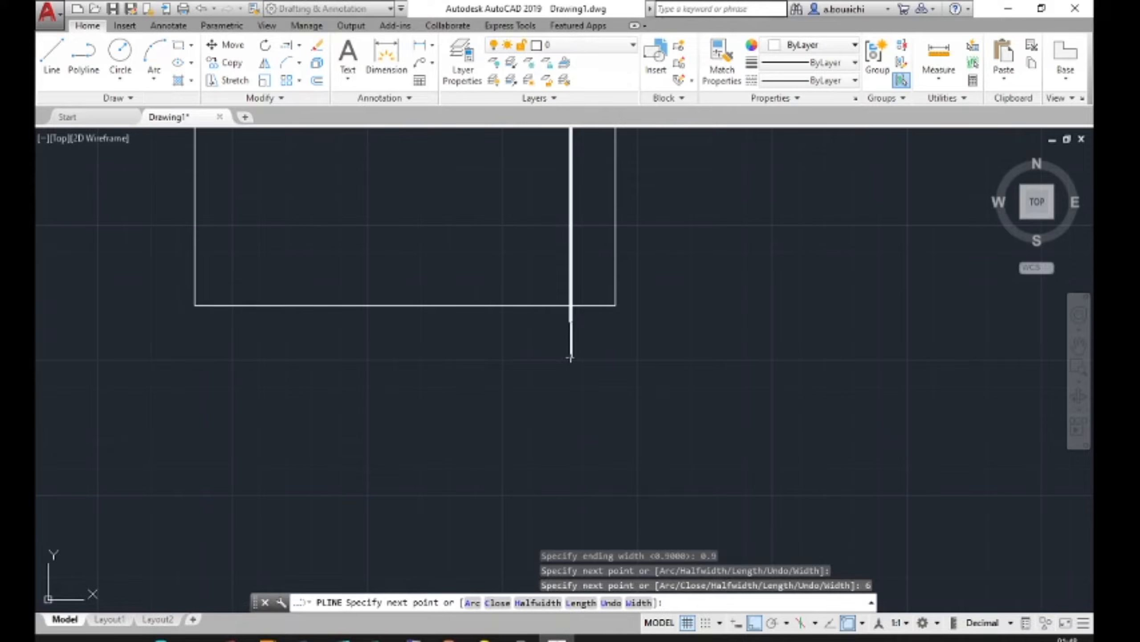
key(Escape)
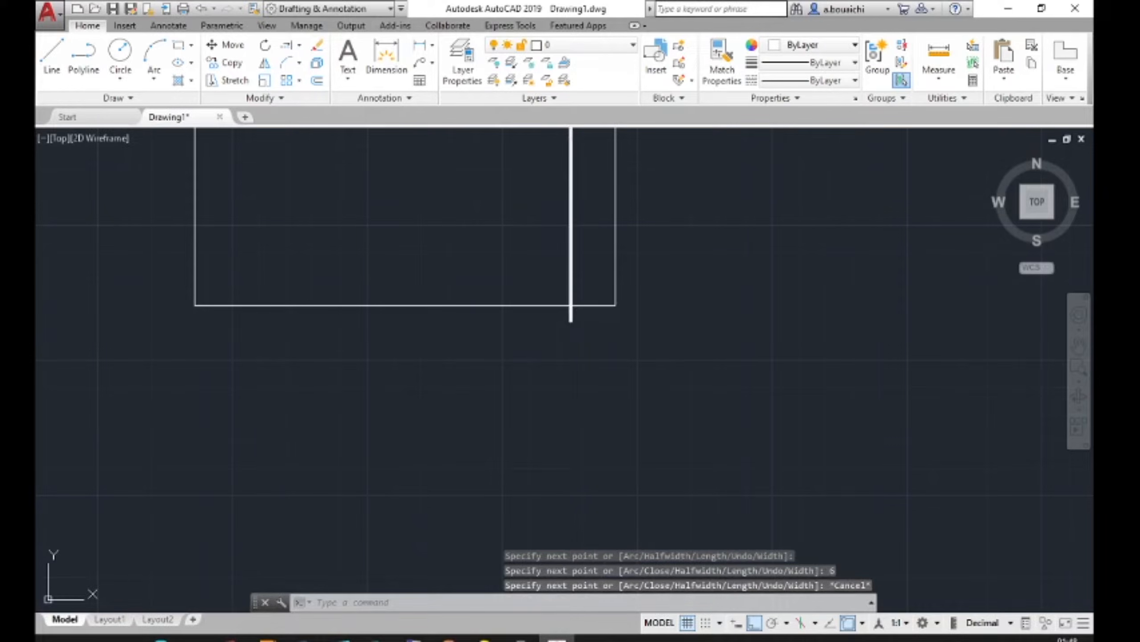
Create a rectangular array of the vertical ribbon polyline with 5 columns and 1 row.
middle_drag(569, 307, 586, 396)
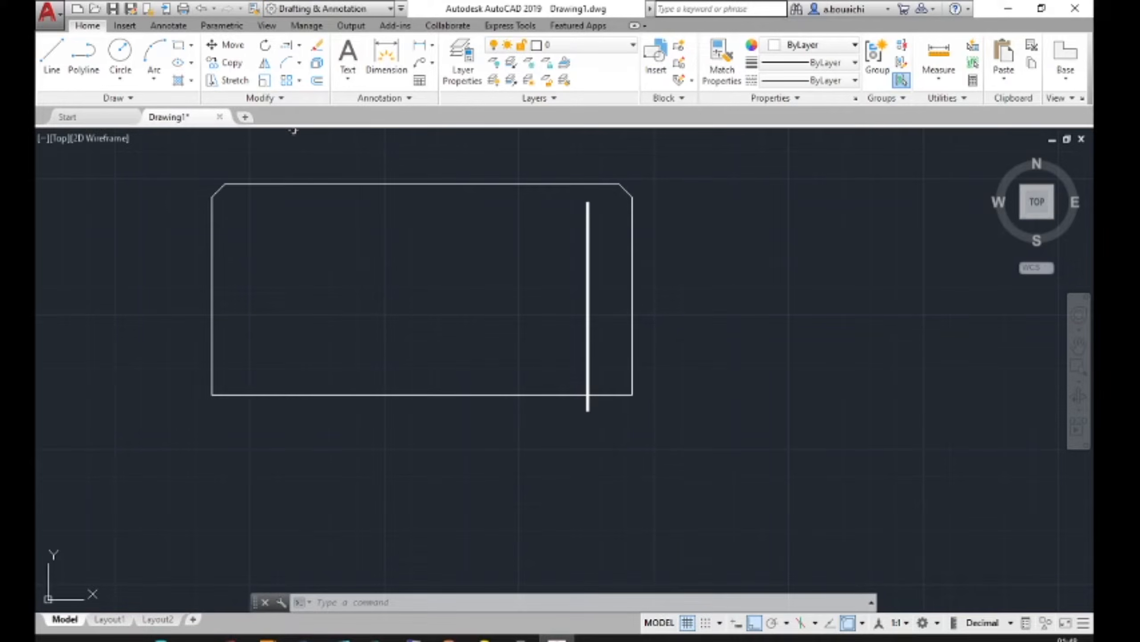
click(299, 81)
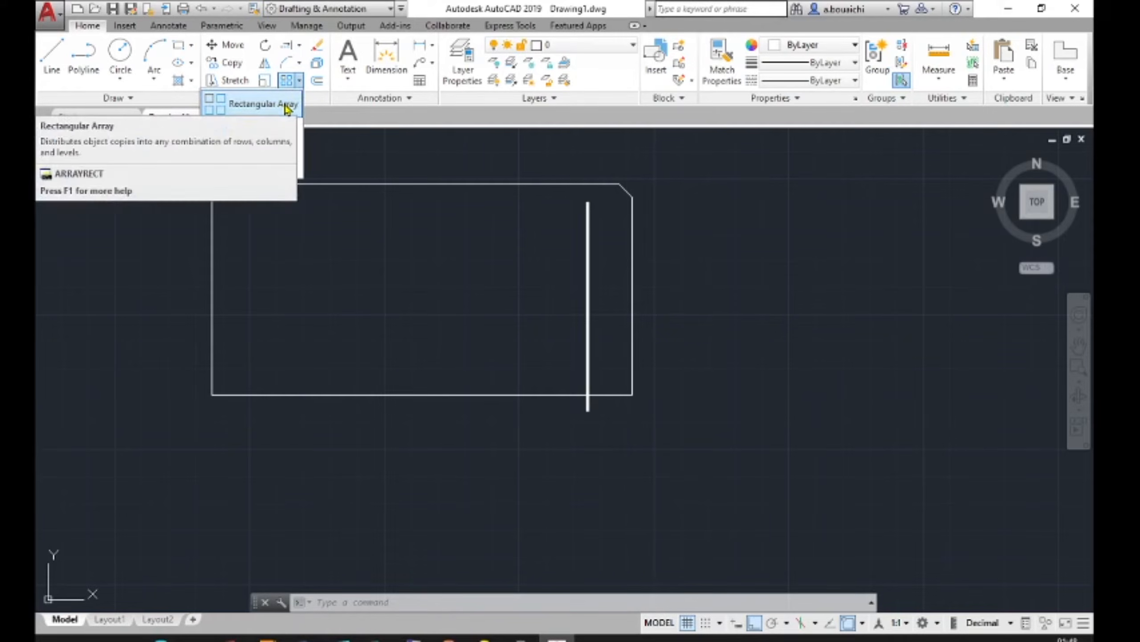
click(285, 106)
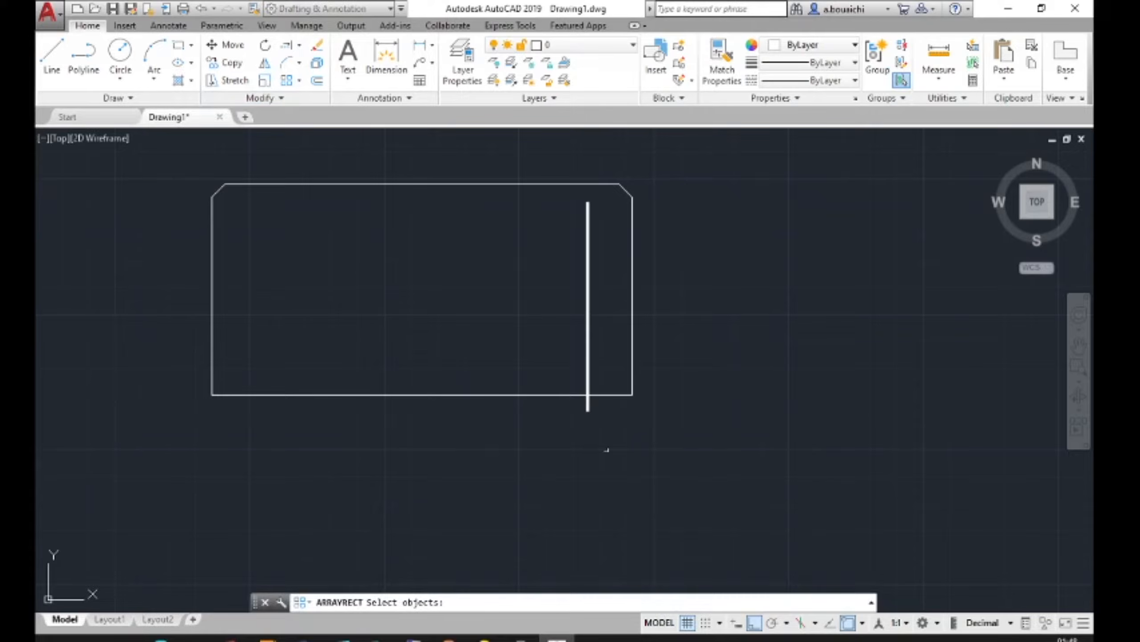
click(588, 407)
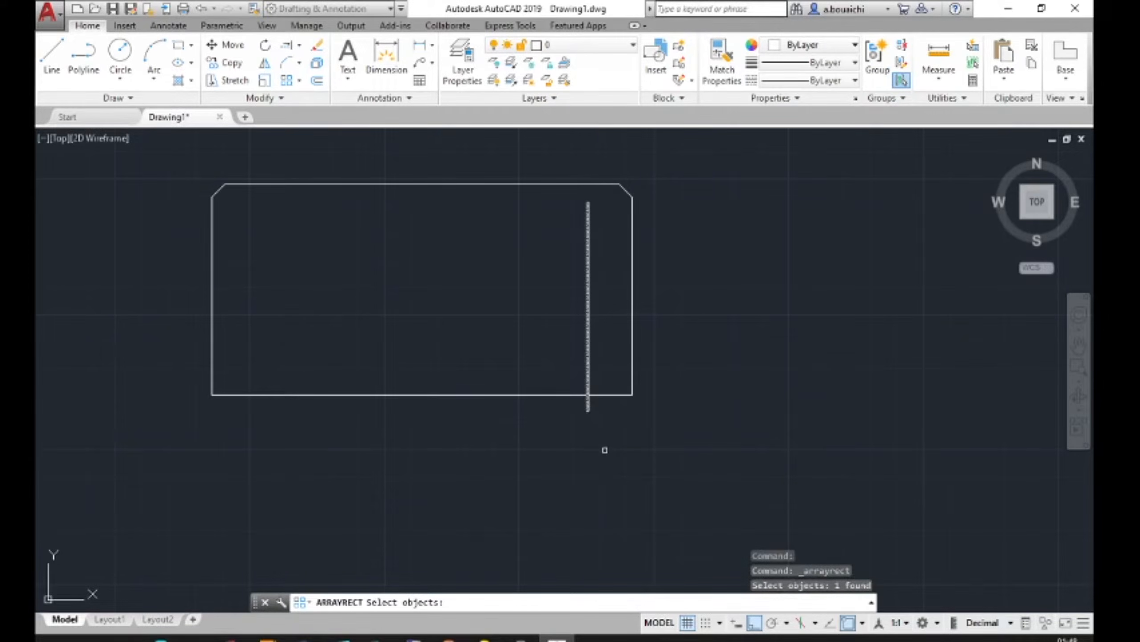
key(Return)
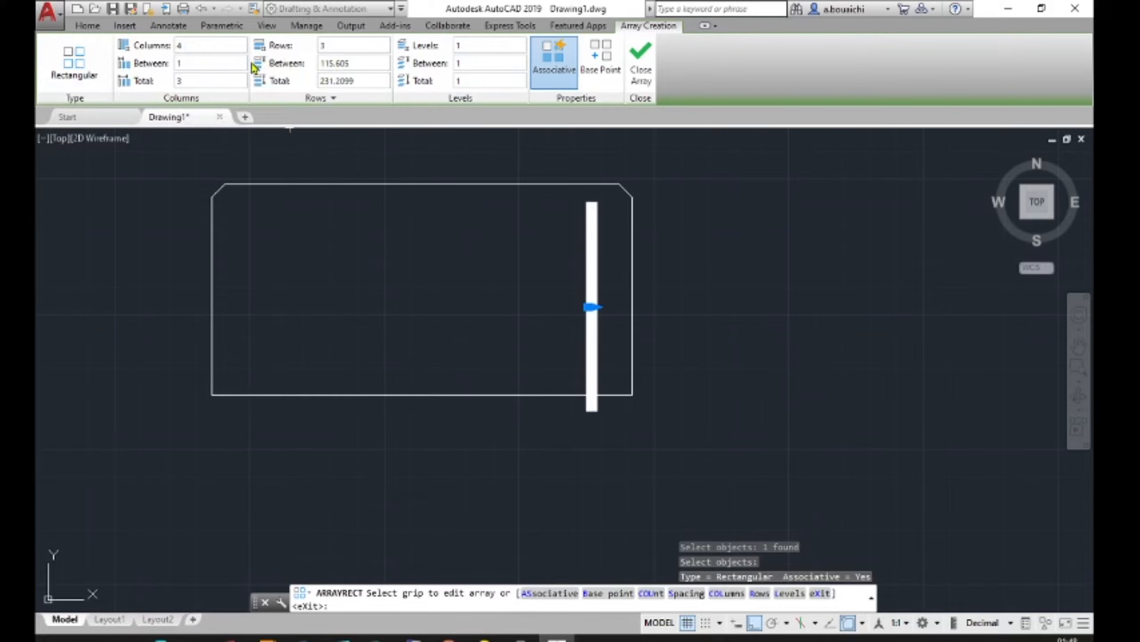
click(218, 44)
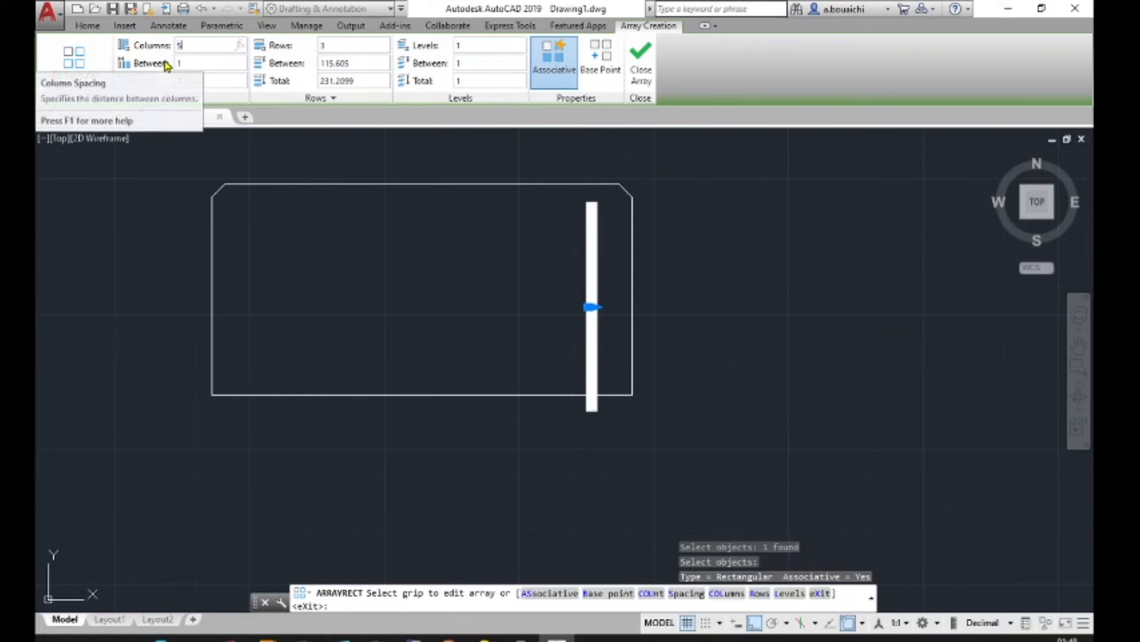
text(5)
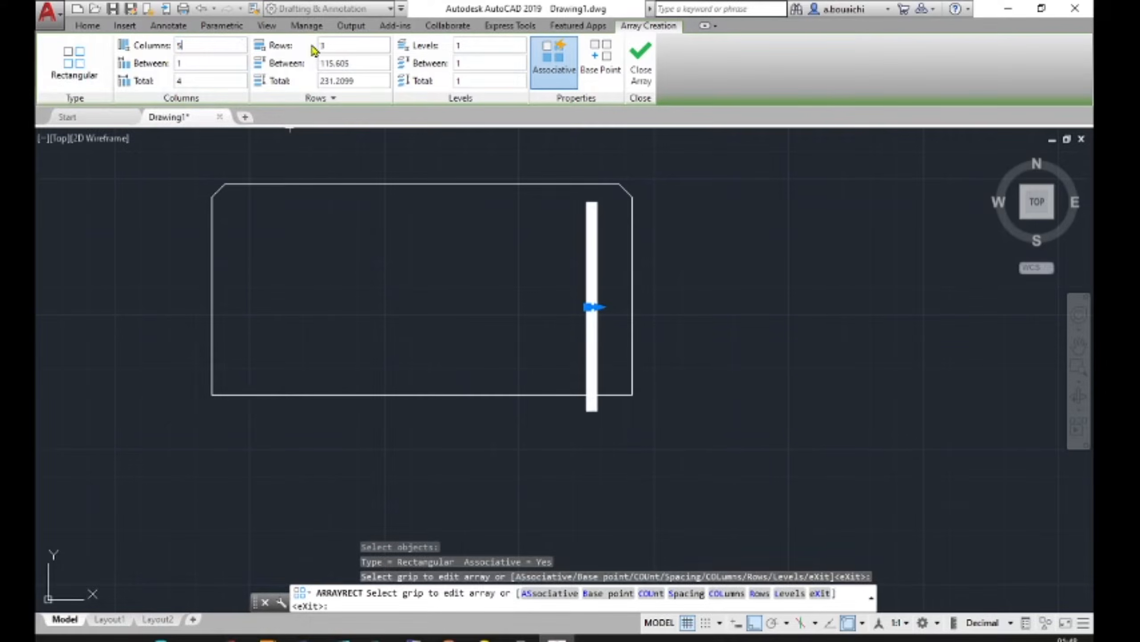
click(320, 46)
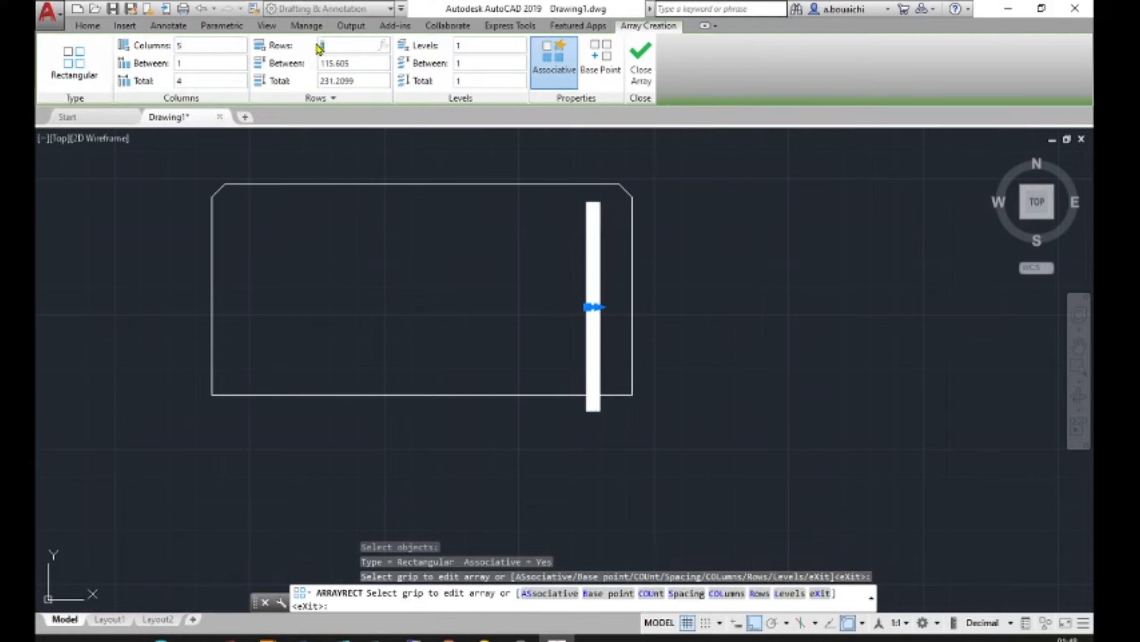
text(1)
key(Return)
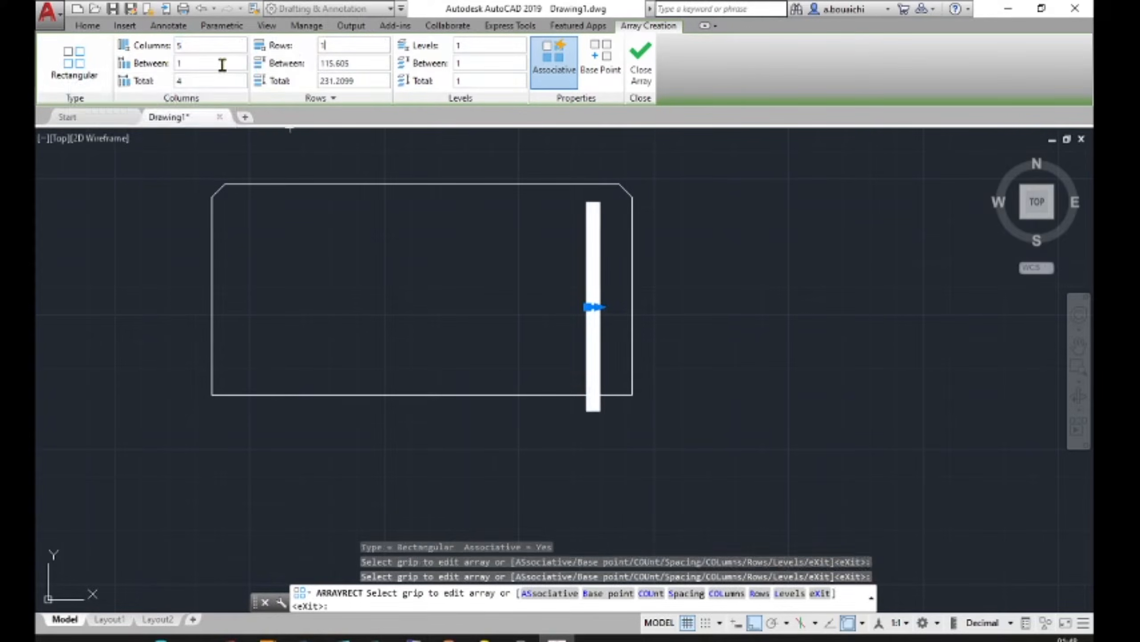
Set the array's column spacing to -30 so the ribbons spread leftward across the cell, and finish the array.
click(191, 63)
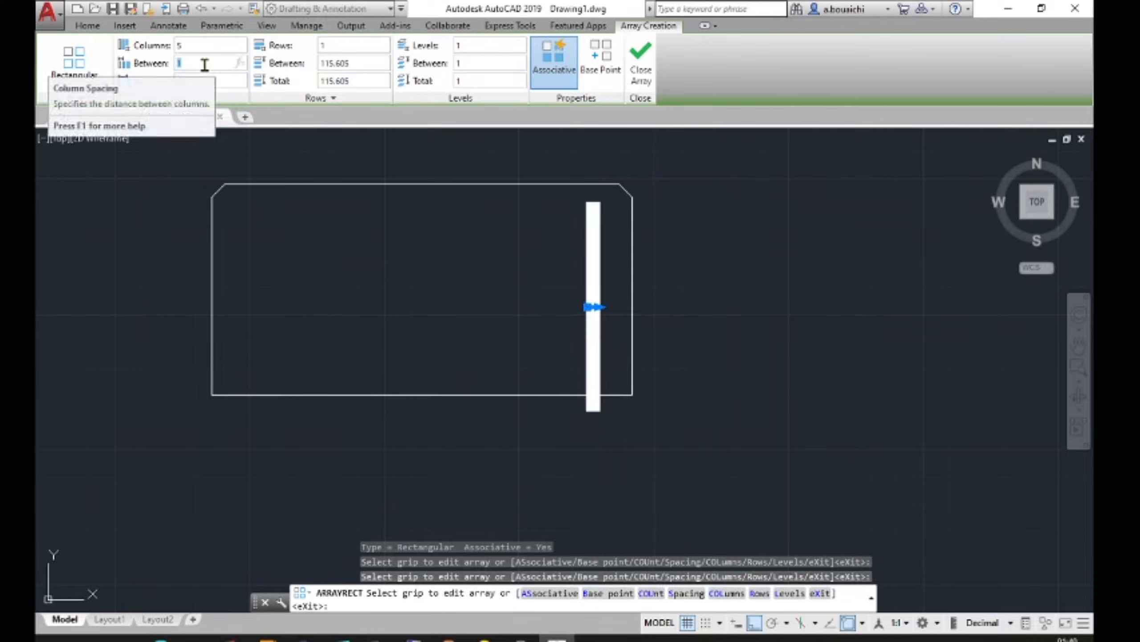
text(30)
key(Return)
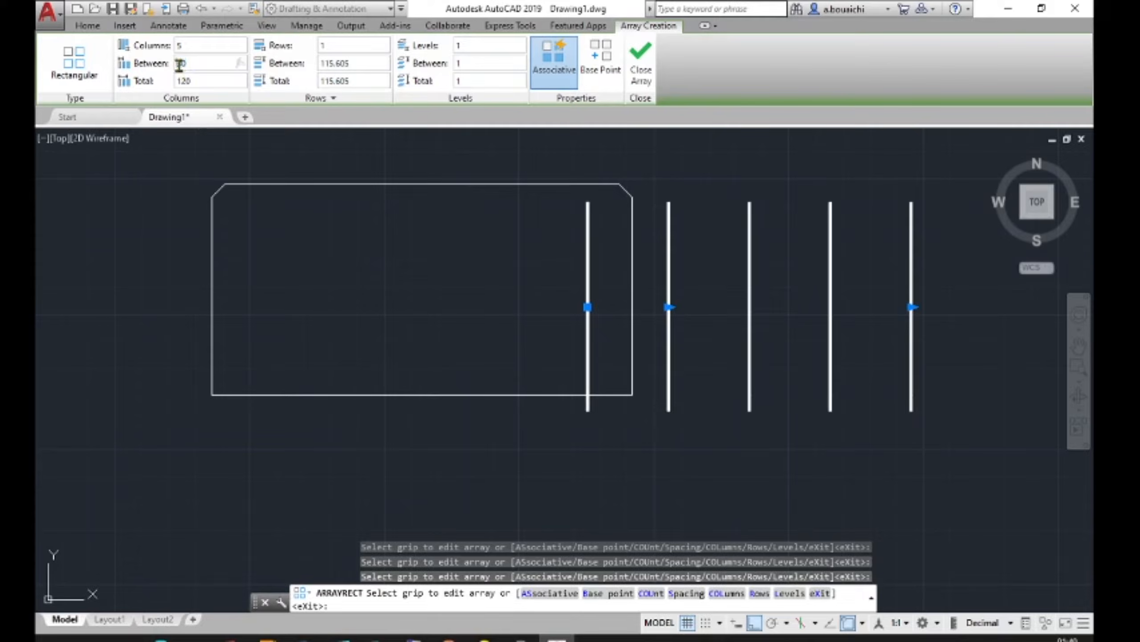
mouse_move(195, 129)
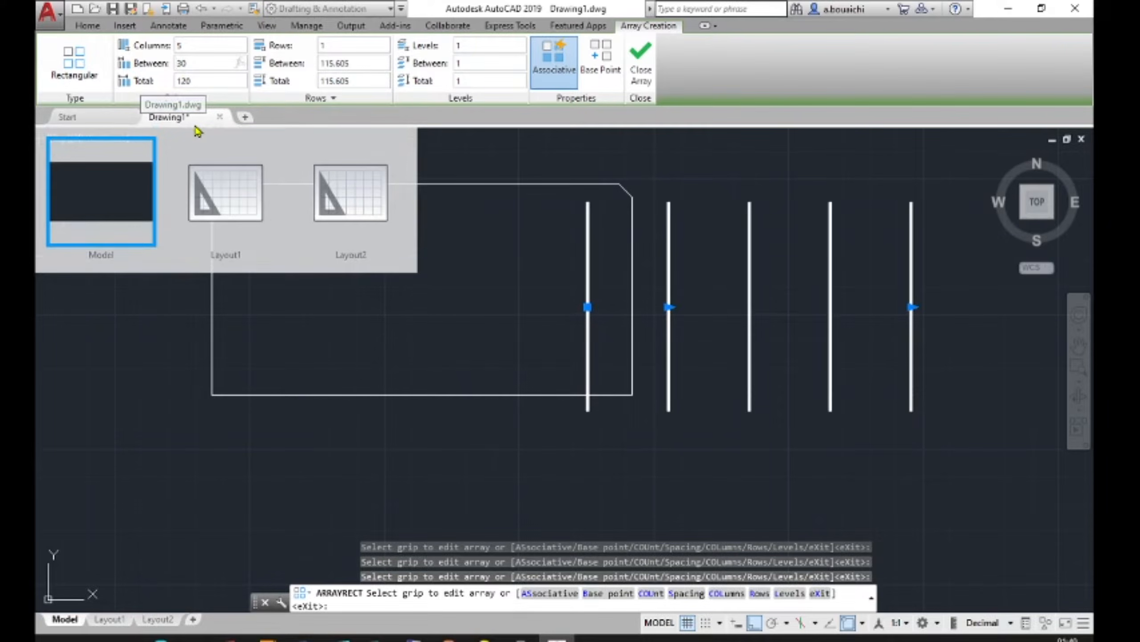
text(-)
key(Return)
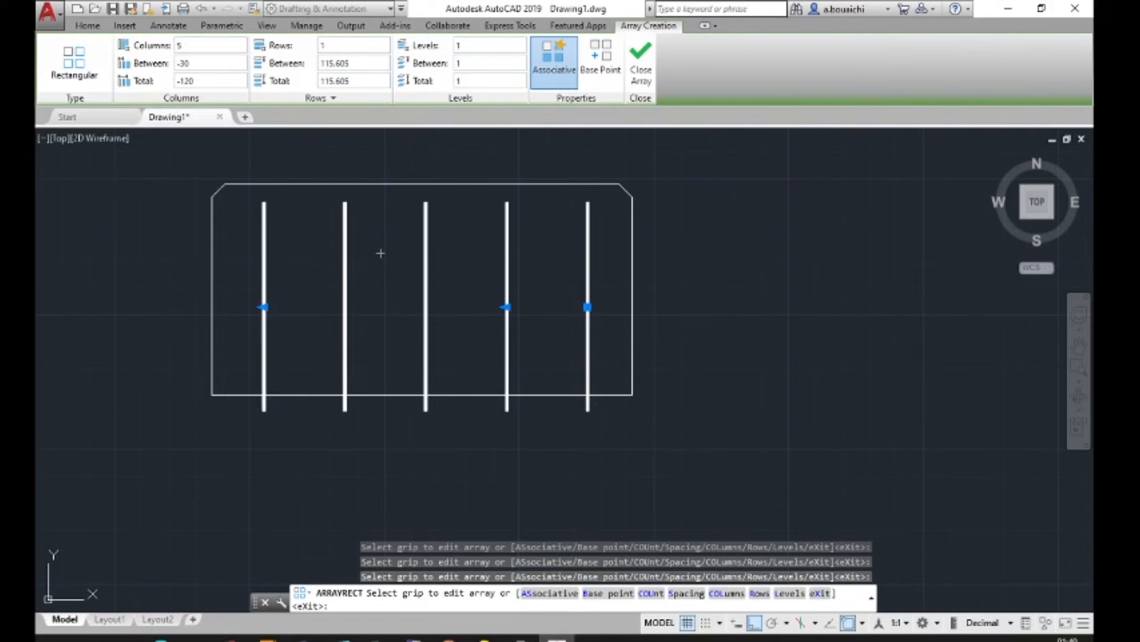
click(642, 82)
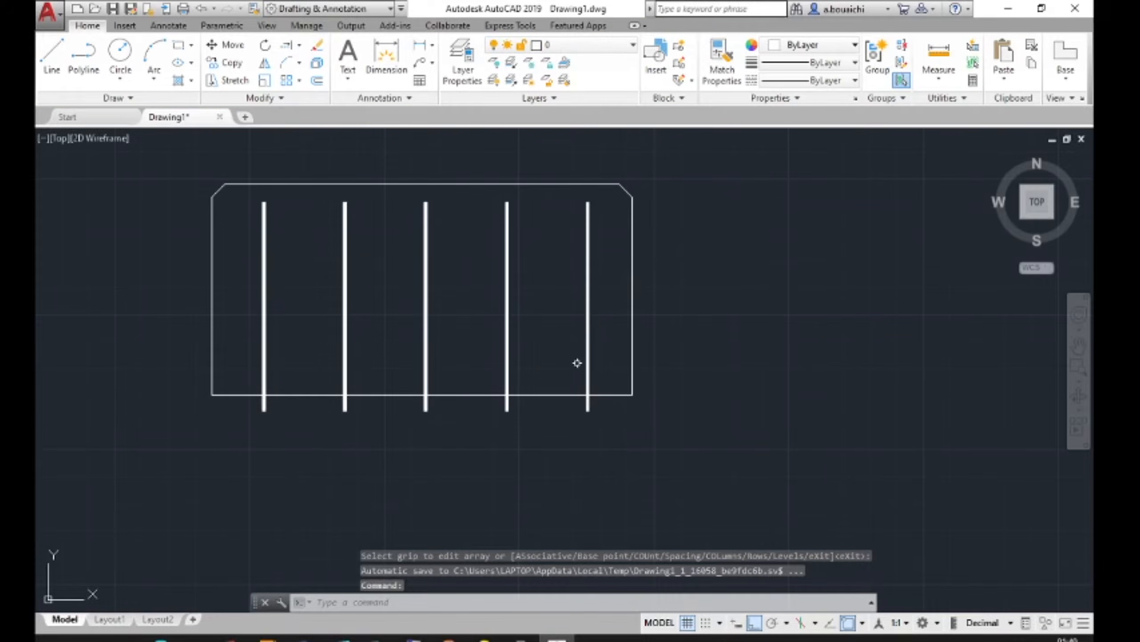
Hatch the interior of the chamfered cell with the GRATE pattern.
text(H)
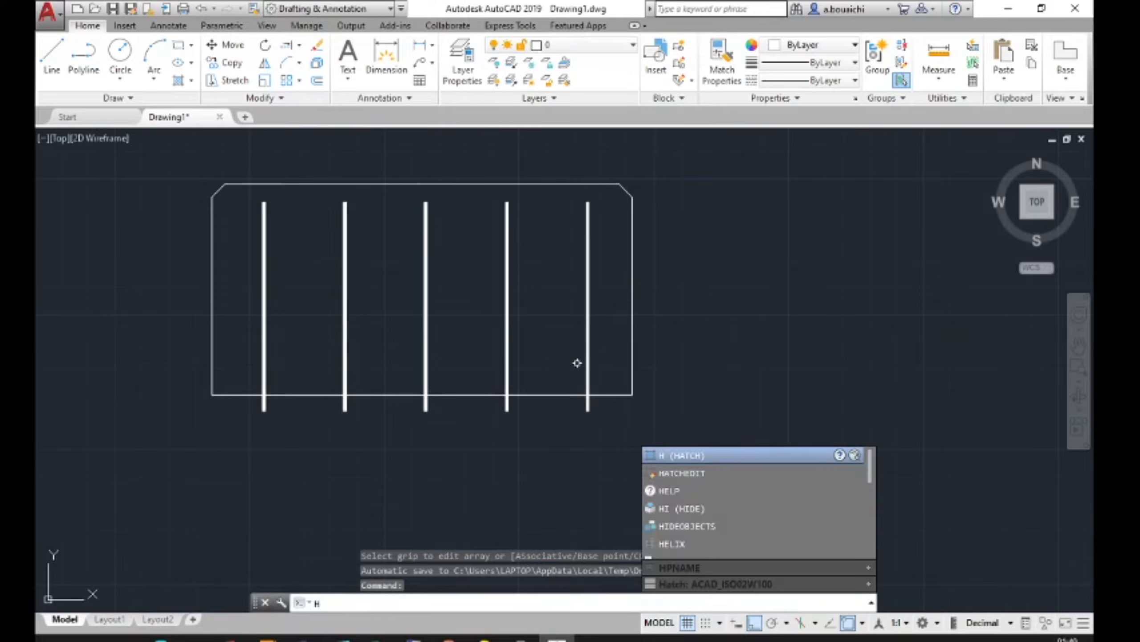
key(Return)
key(Return)
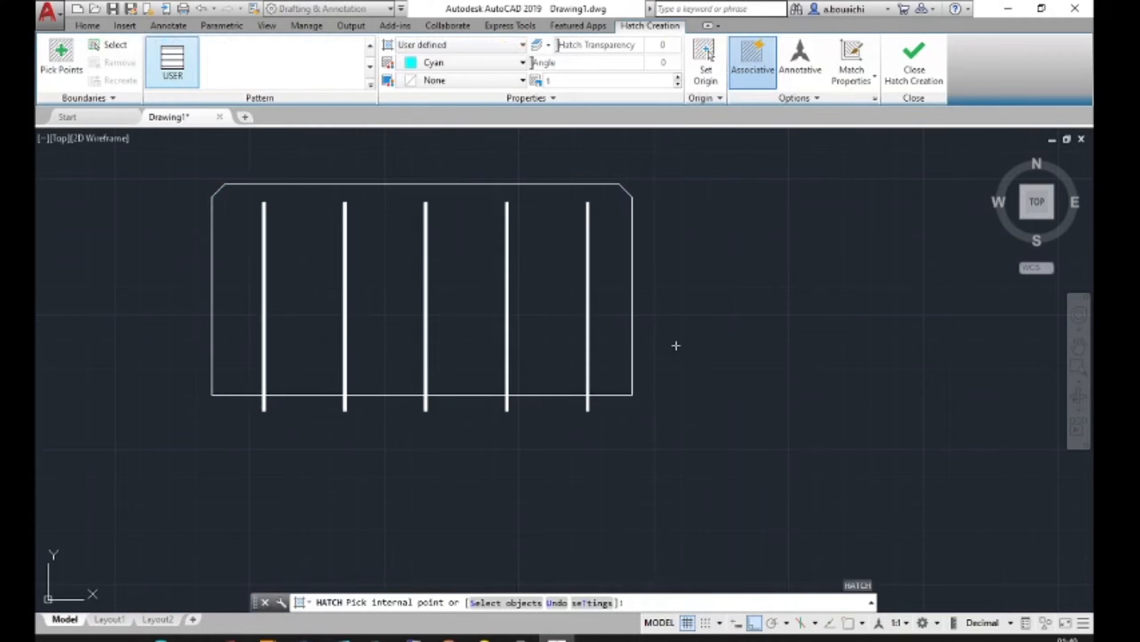
click(369, 84)
scroll(233, 103, up, 5)
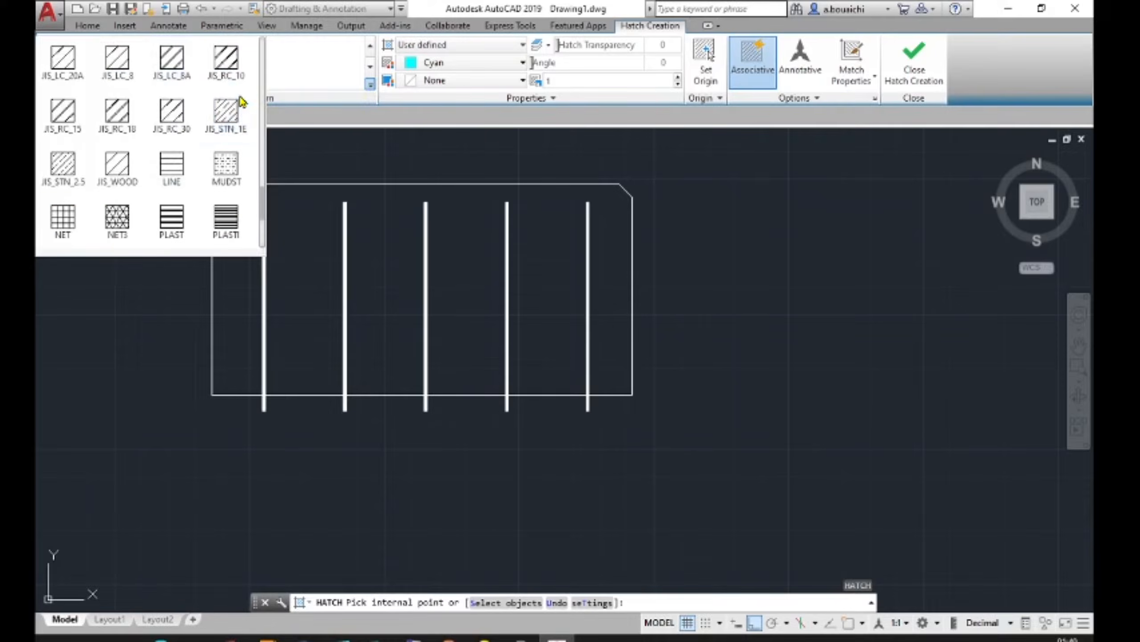
scroll(242, 102, up, 1)
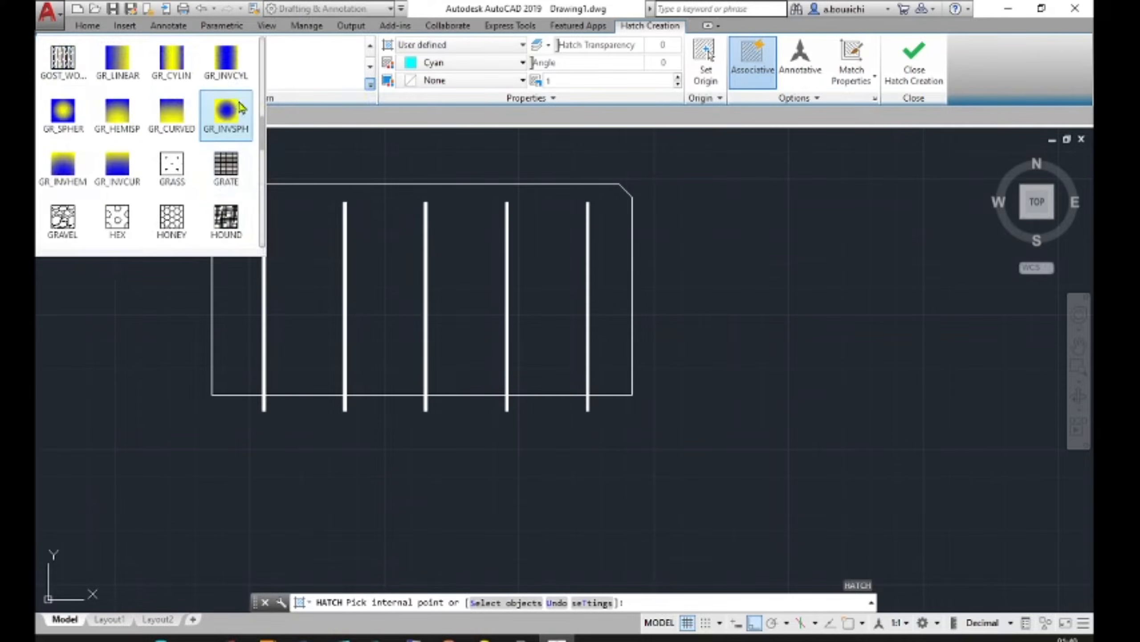
click(229, 165)
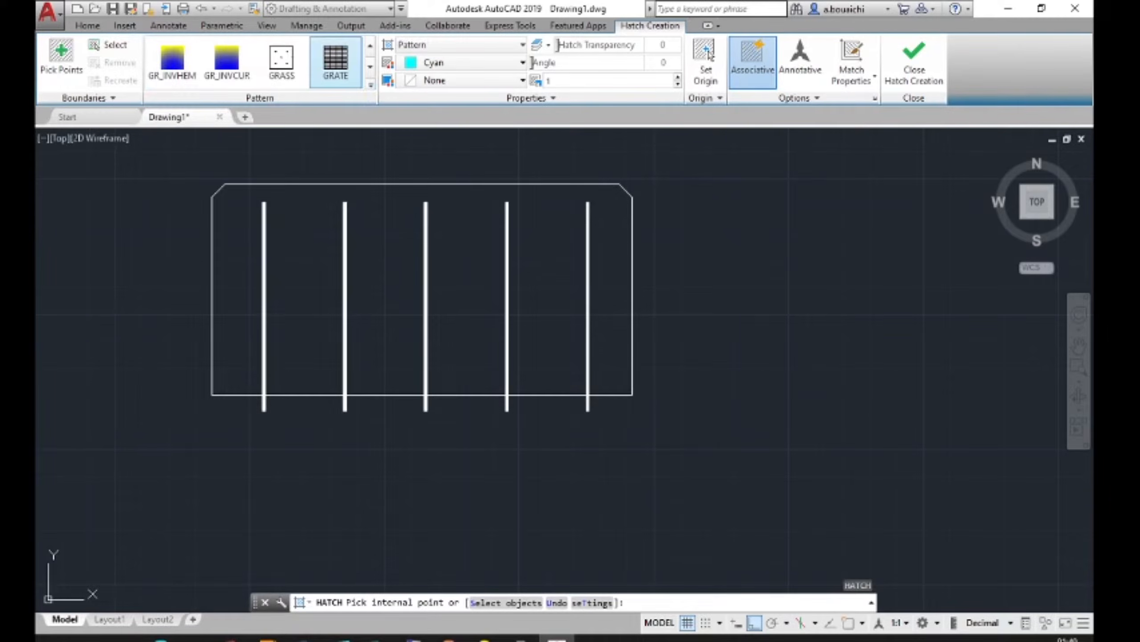
click(308, 249)
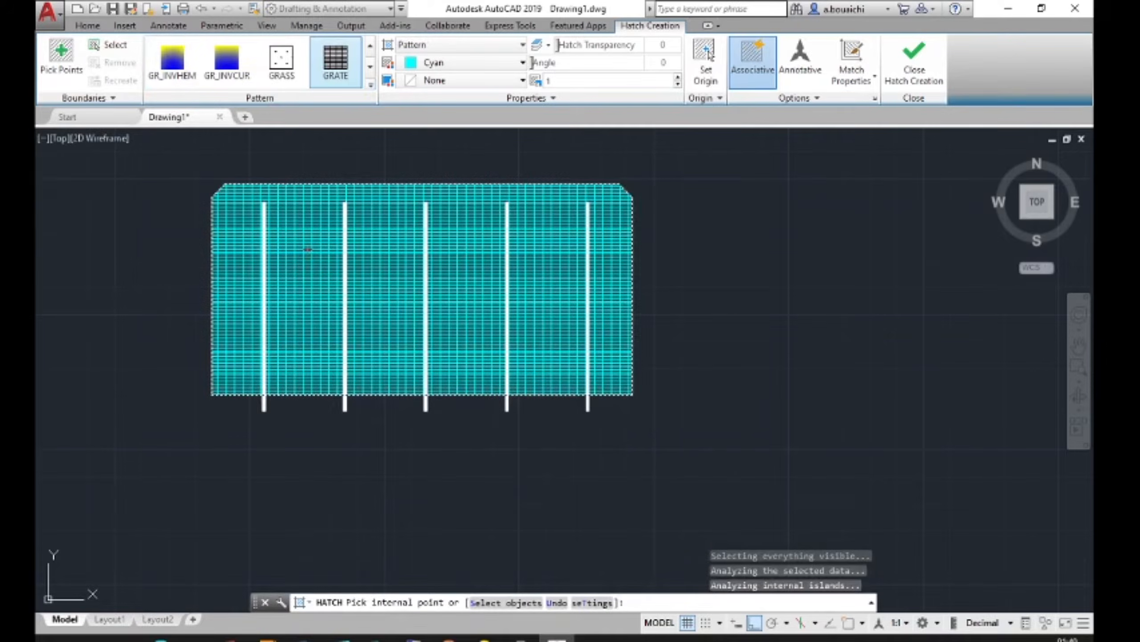
Try the GR_INVCUR gradient and the HONEY and STARS patterns on the cell's hatch.
click(227, 61)
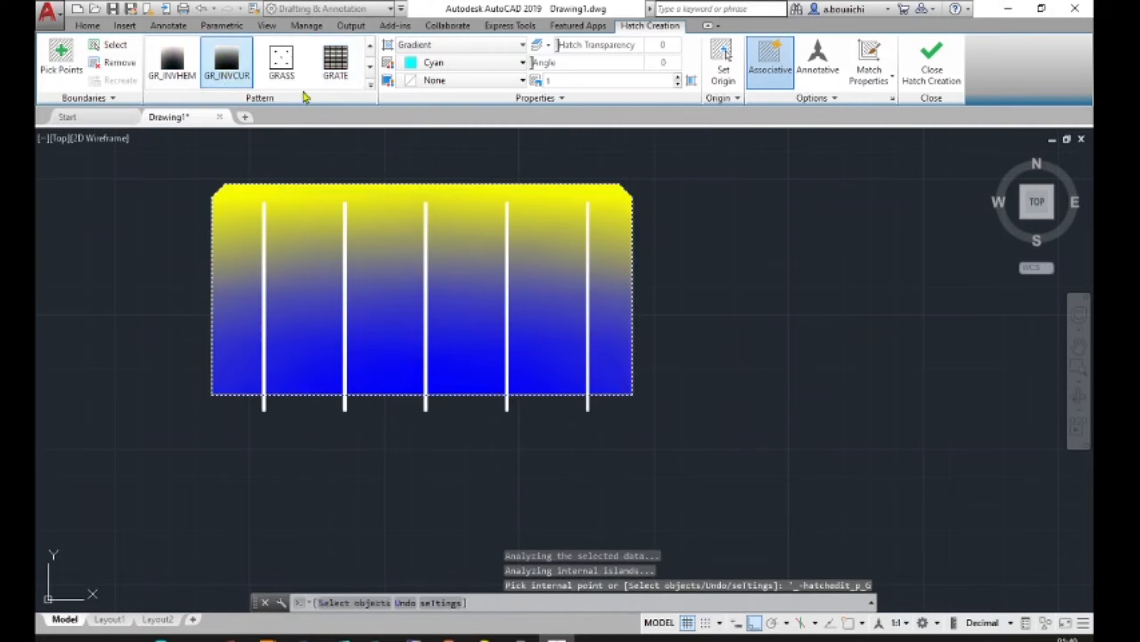
click(370, 84)
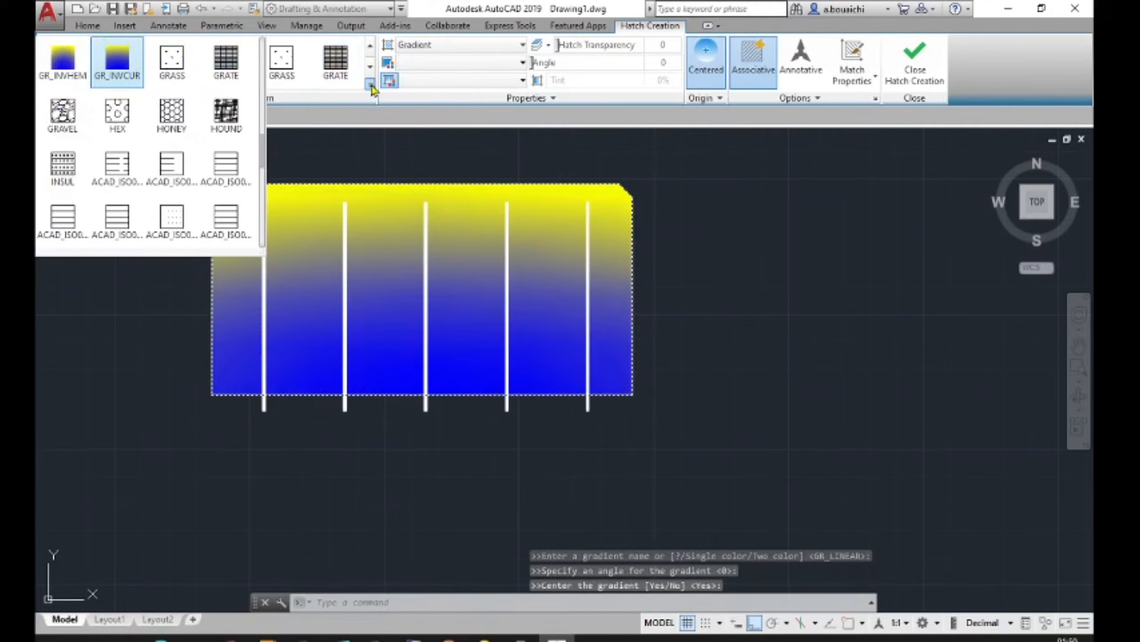
click(173, 111)
scroll(180, 113, down, 5)
scroll(182, 115, down, 3)
click(172, 112)
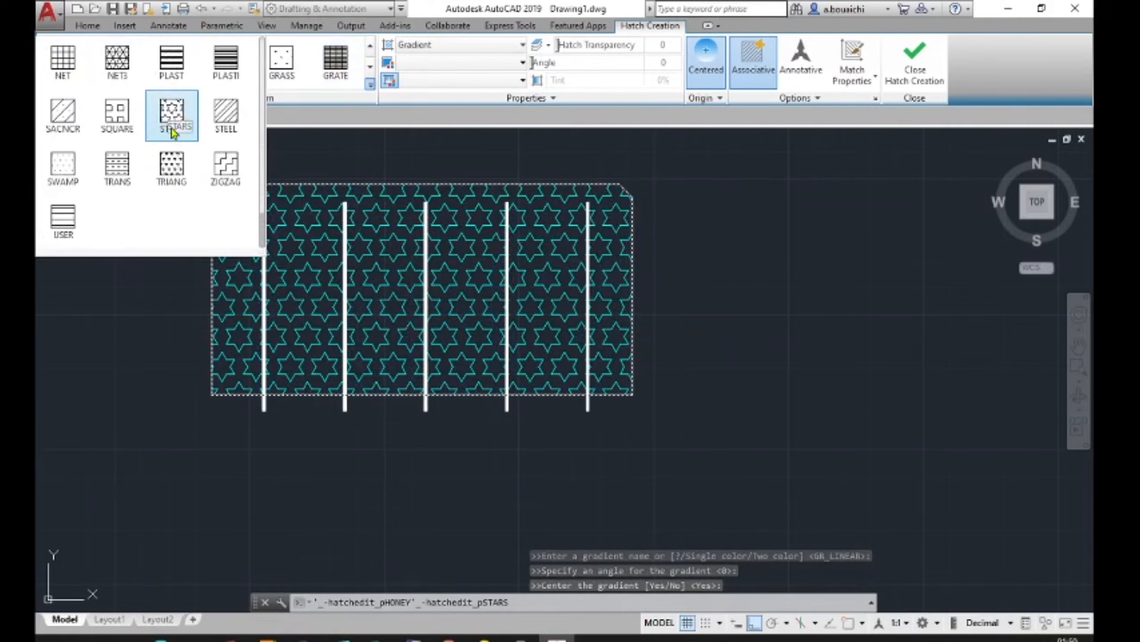
Apply the USER pattern of parallel lines to the cell's hatch and finish the hatch.
click(73, 218)
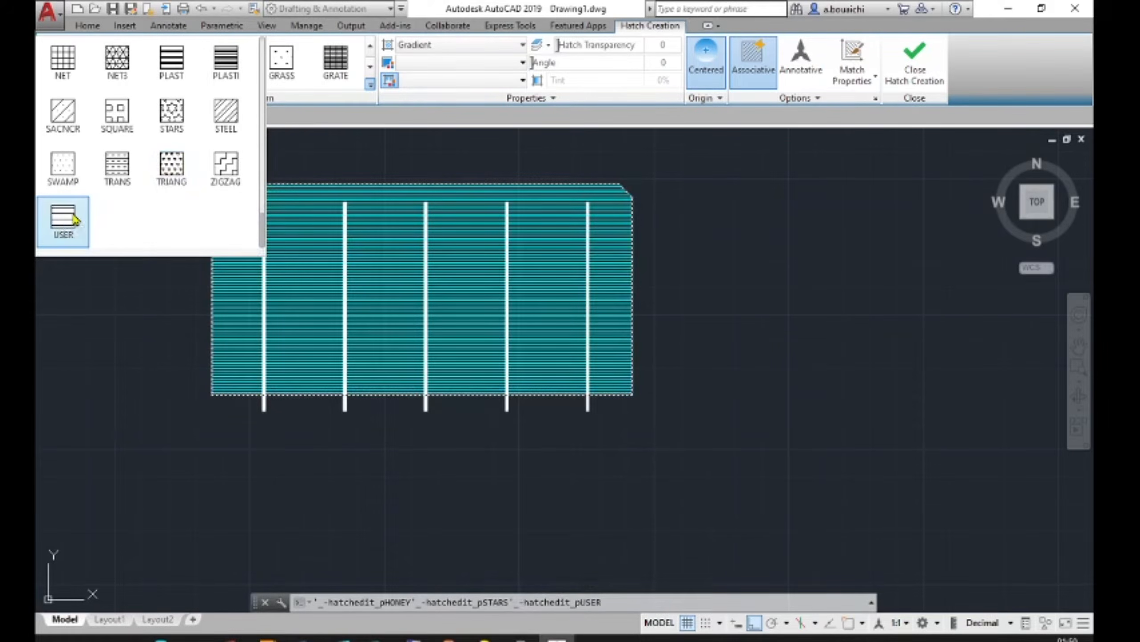
click(75, 219)
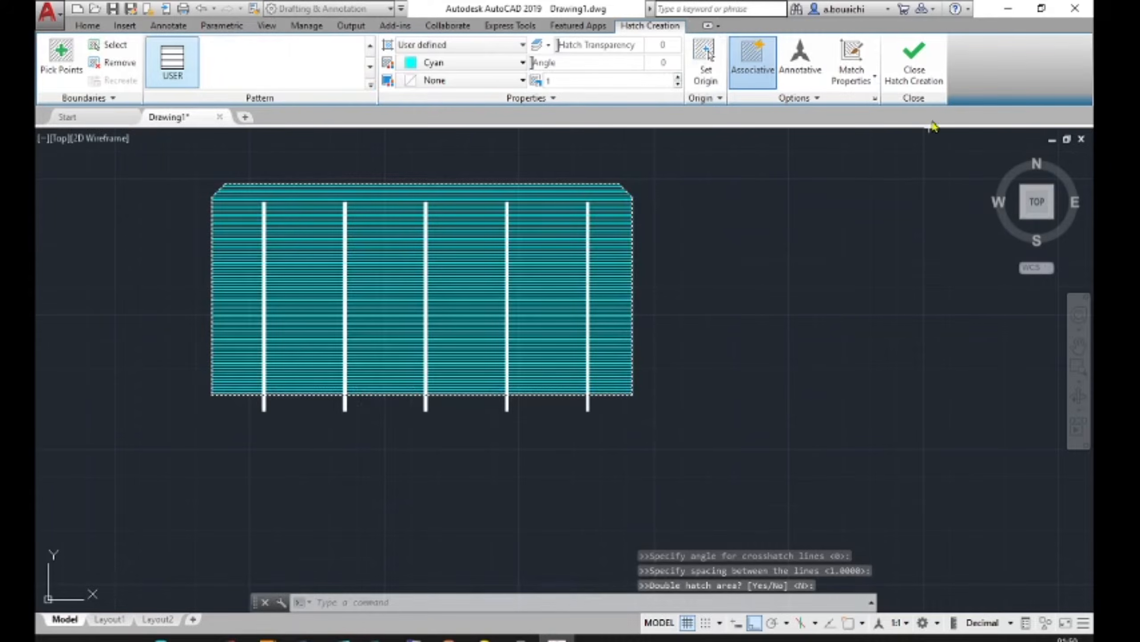
click(926, 82)
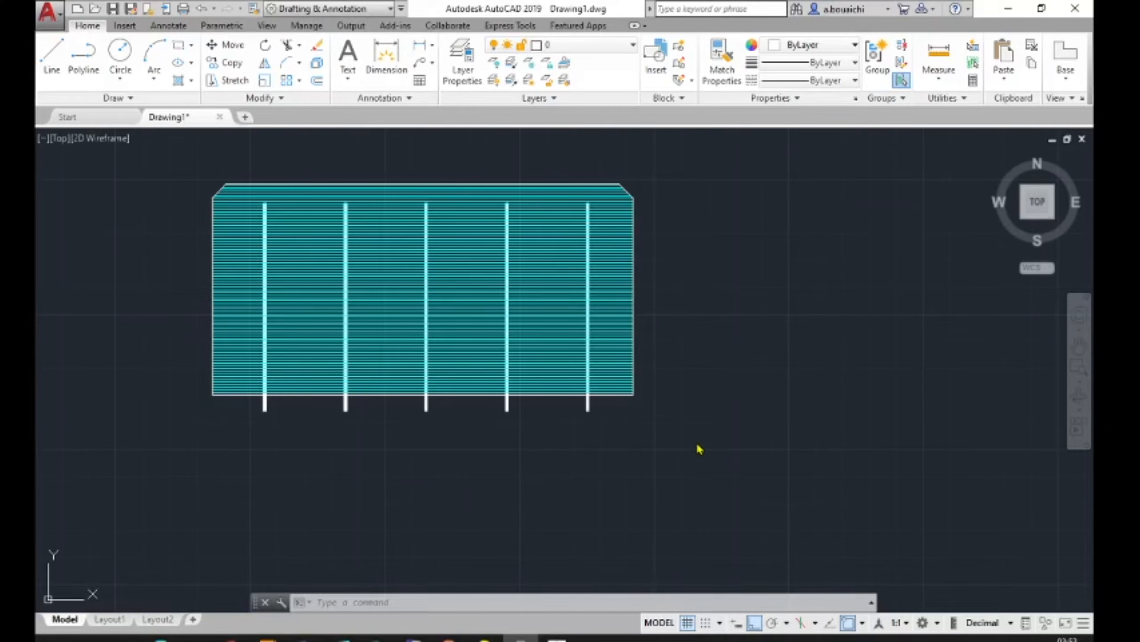
Examine the cell layout, gaps and chamfered corners in the reference panel photo beside the specification tables.
scroll(417, 492, down, 5)
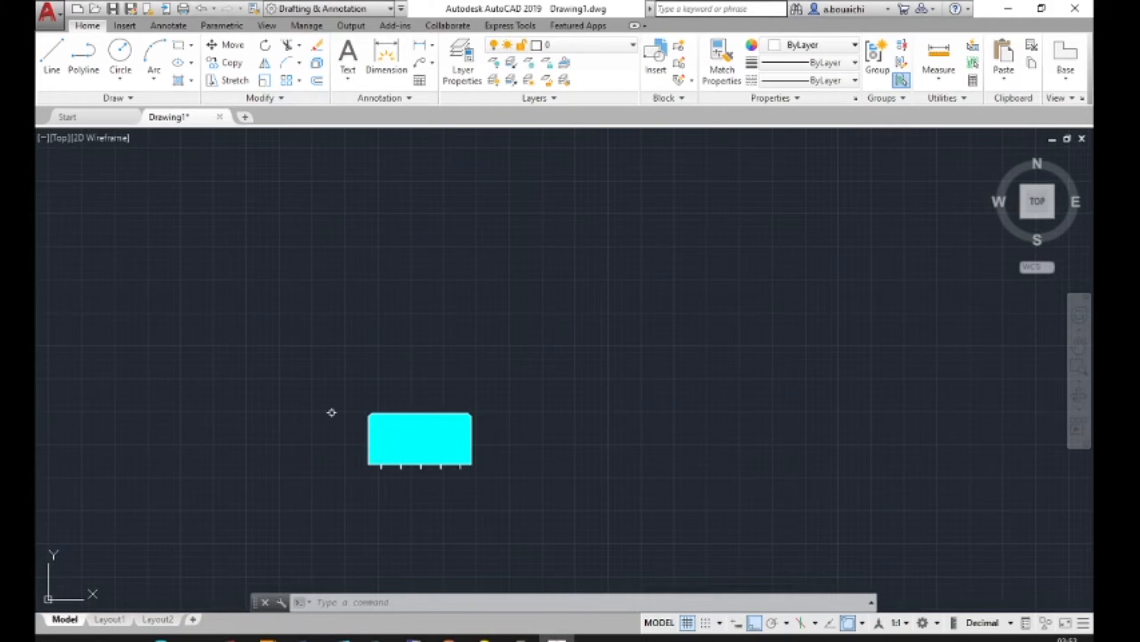
middle_drag(332, 412, 799, 349)
middle_drag(333, 268, 785, 324)
middle_drag(389, 319, 552, 399)
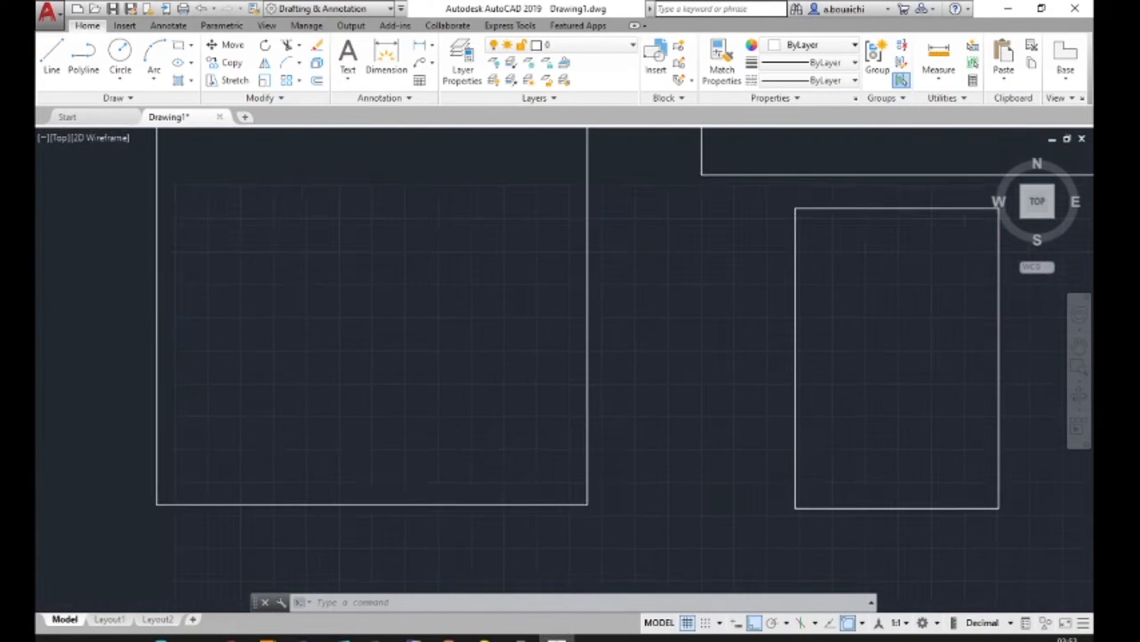
scroll(396, 263, up, 2)
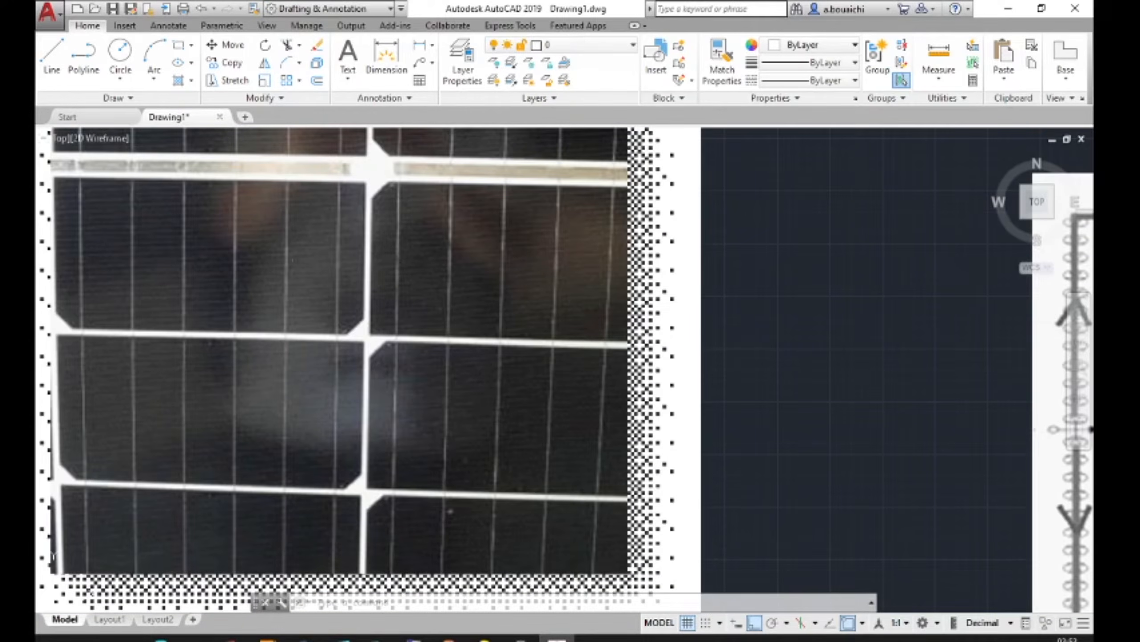
middle_drag(292, 260, 422, 534)
middle_drag(430, 253, 451, 436)
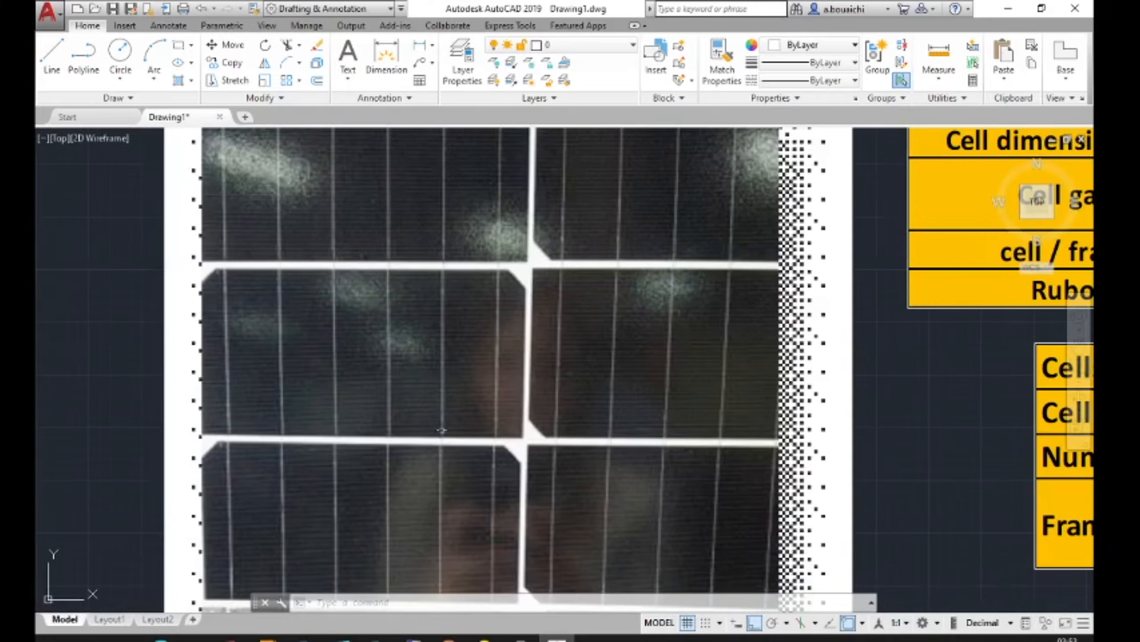
scroll(437, 427, down, 4)
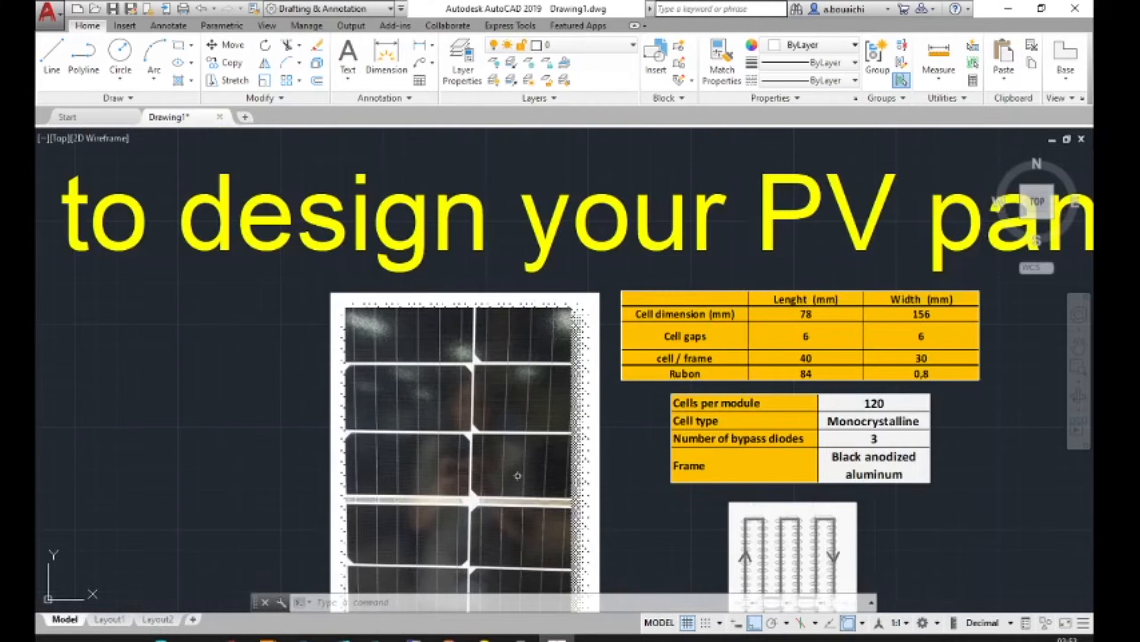
middle_drag(519, 476, 477, 368)
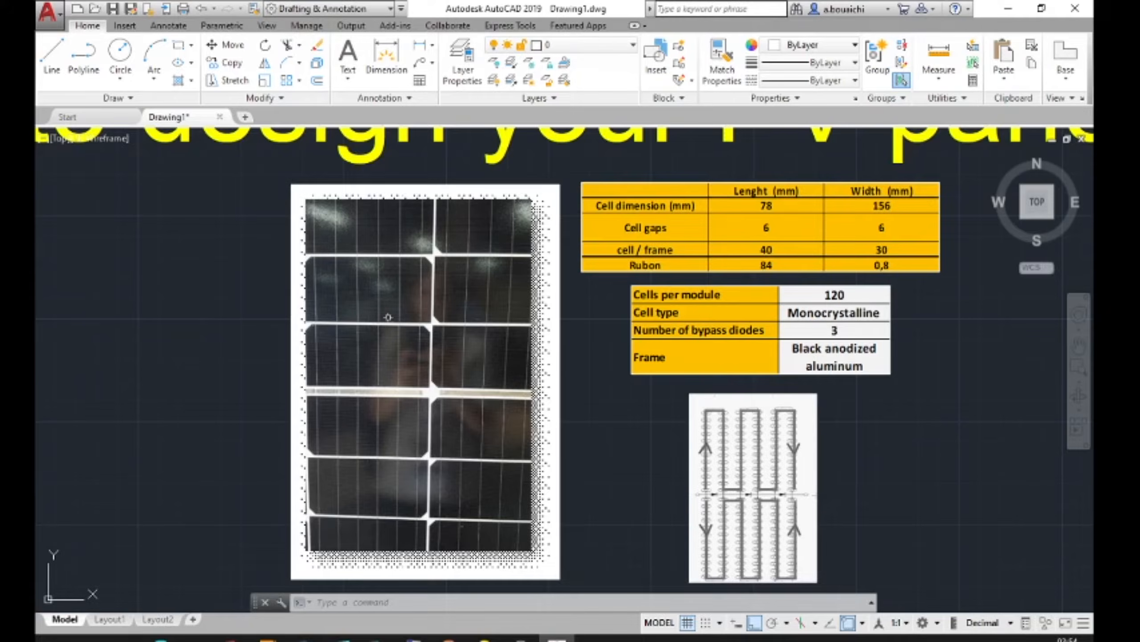
scroll(388, 317, up, 2)
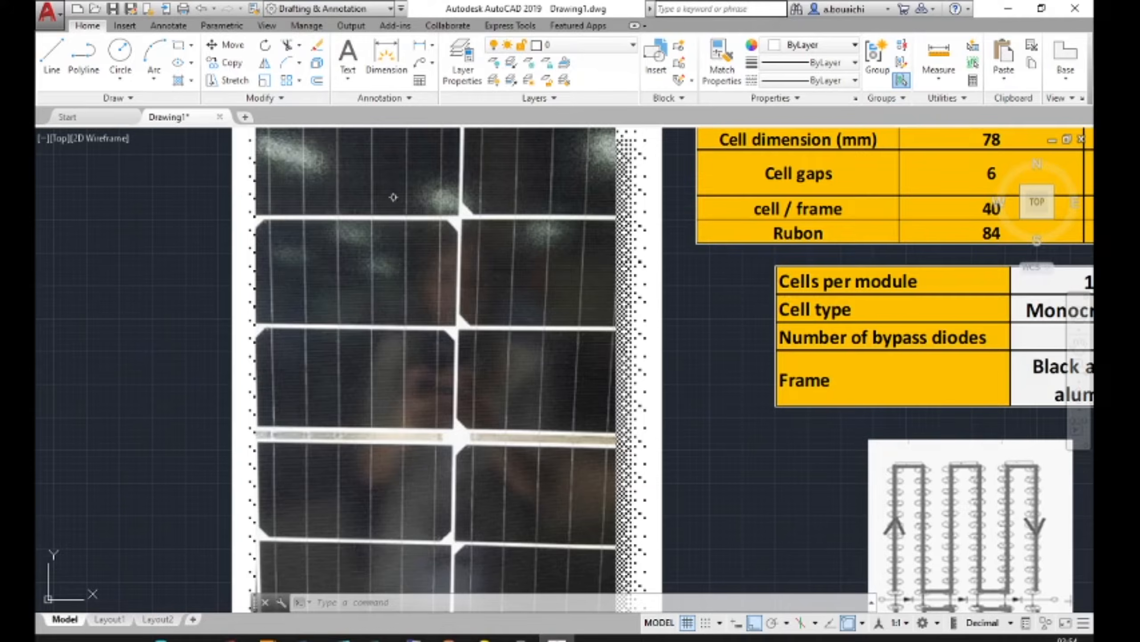
scroll(511, 233, down, 2)
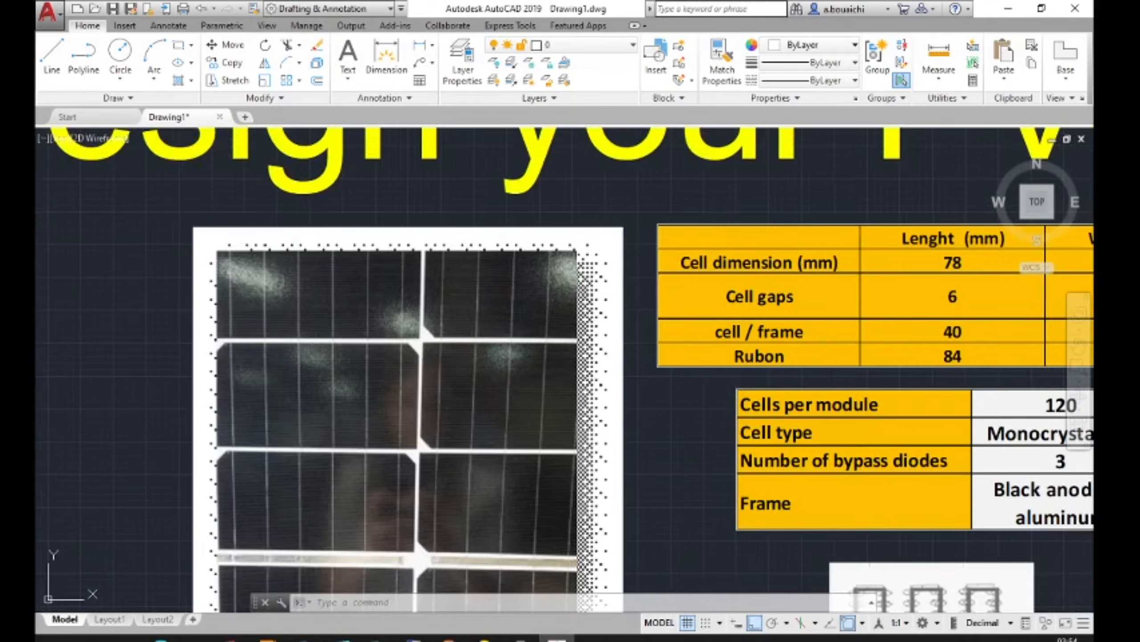
Examine the string wiring diagram below the specification tables and return to the hatched cell.
middle_drag(726, 466, 423, 255)
middle_drag(560, 497, 531, 384)
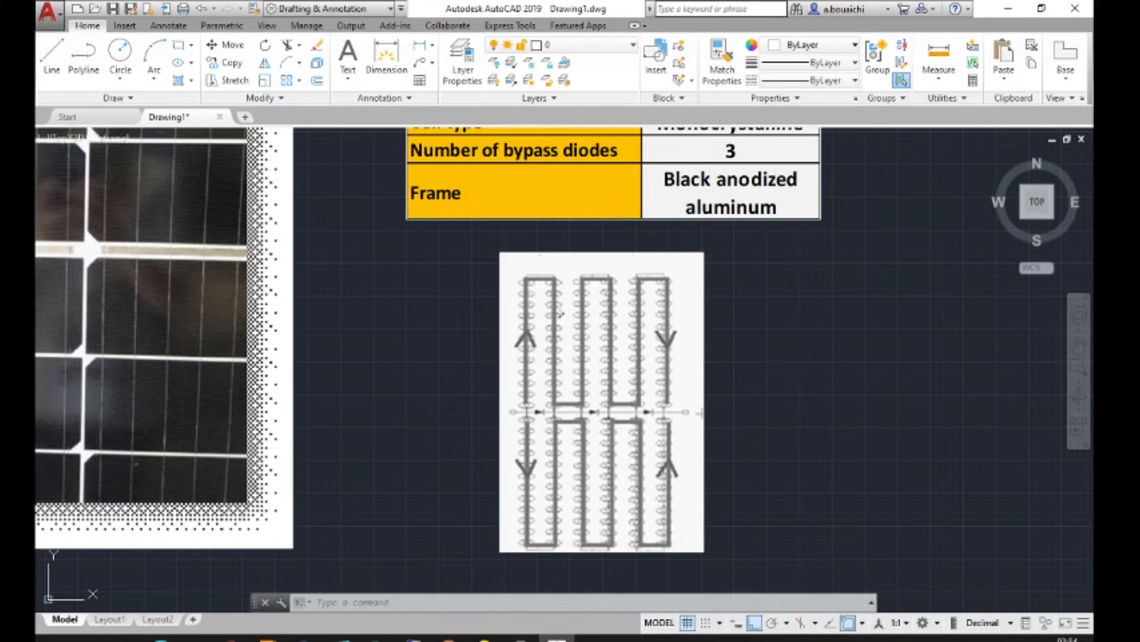
scroll(681, 368, down, 4)
mouse_move(761, 367)
middle_down()
mouse_move(583, 324)
mouse_move(409, 257)
middle_up()
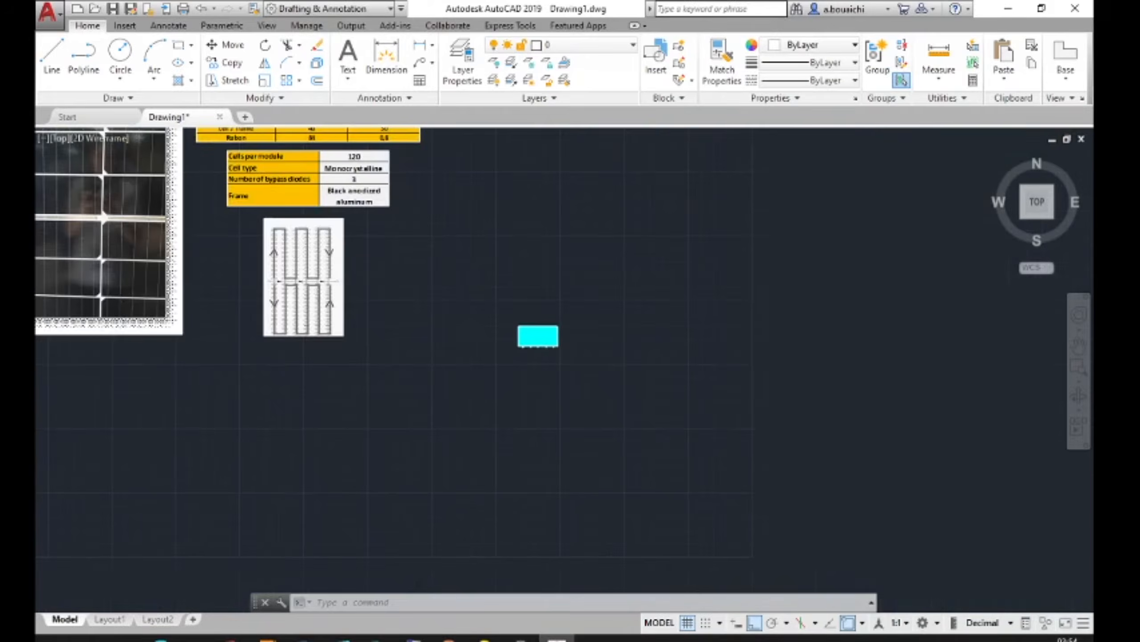
scroll(553, 364, up, 8)
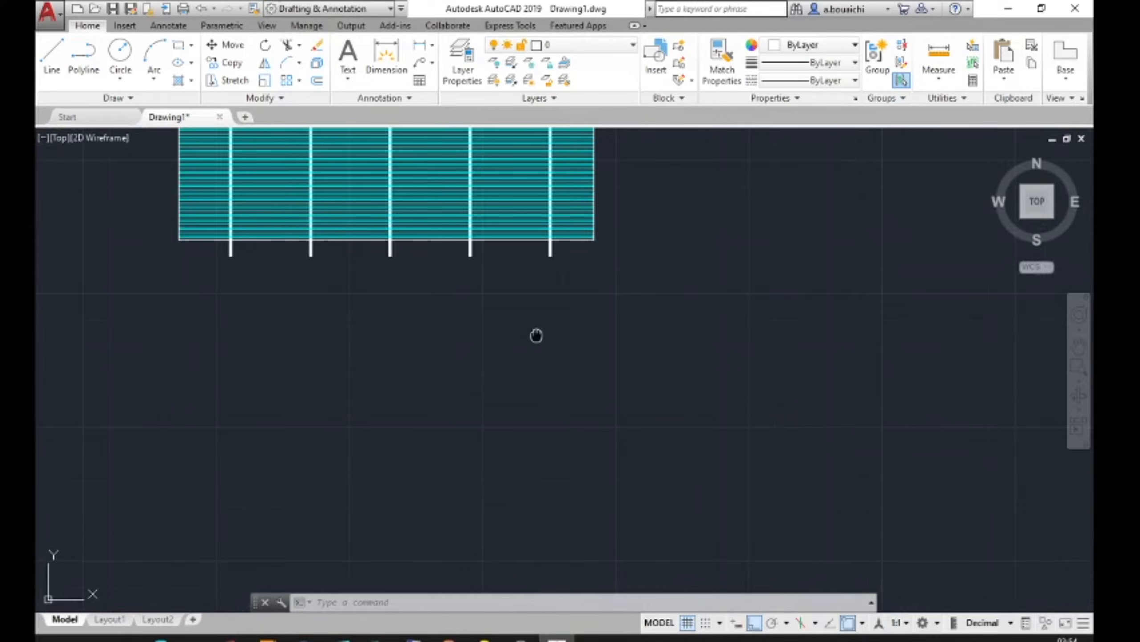
middle_drag(537, 334, 597, 467)
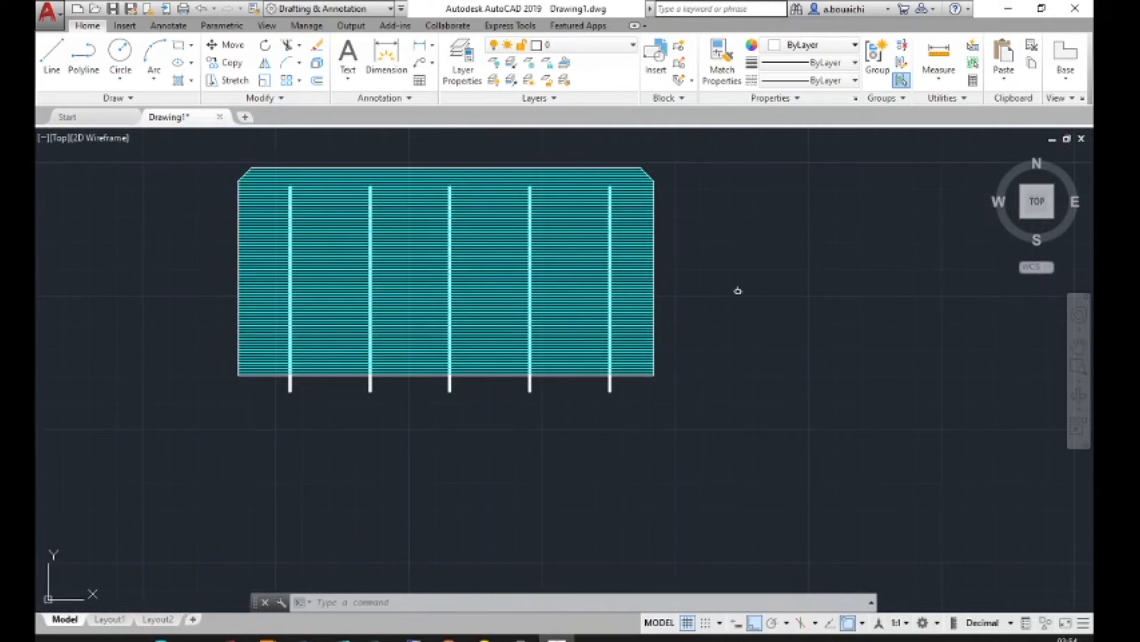
middle_drag(744, 265, 713, 319)
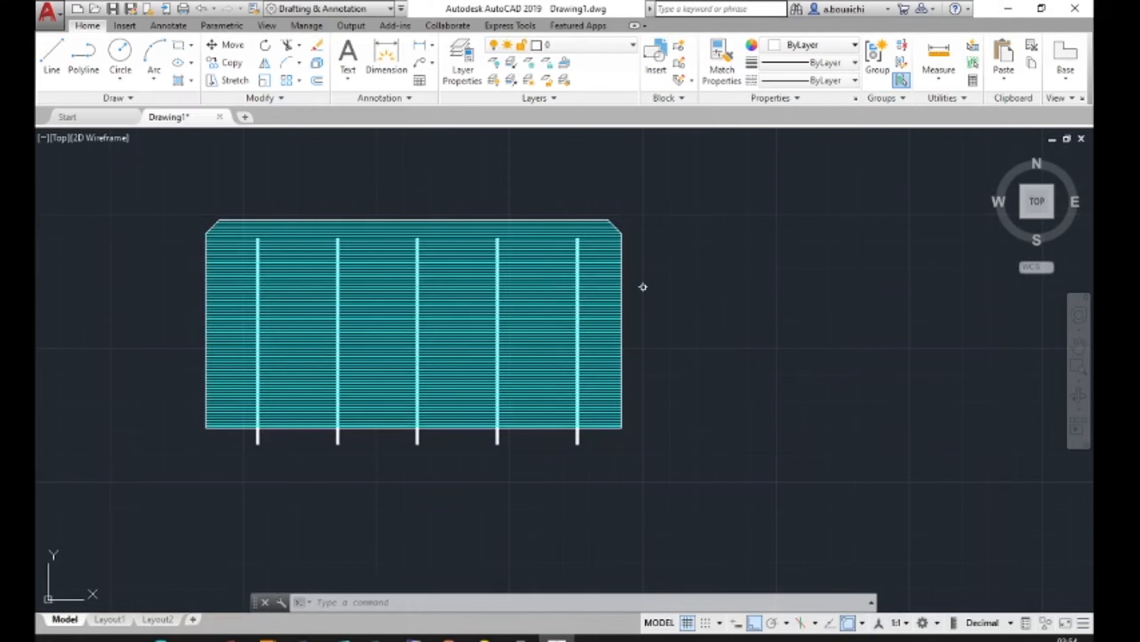
Try to copy the hatched cell and its ribbons horizontally, using the cell's lower-left corner as base point.
click(239, 73)
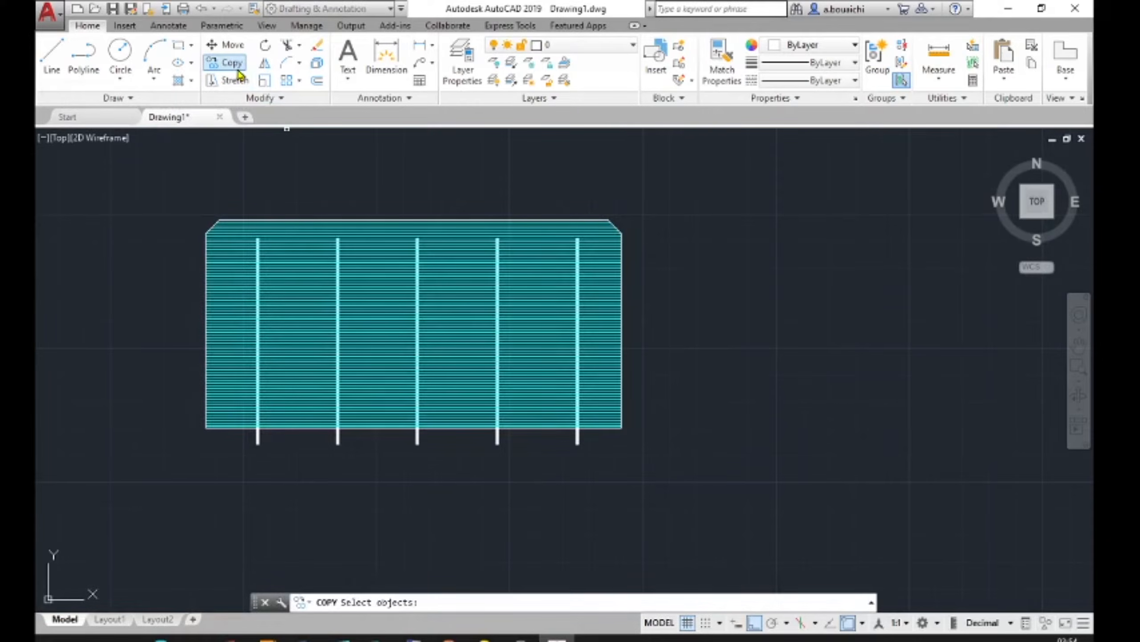
mouse_move(677, 193)
mouse_down()
mouse_move(719, 352)
mouse_move(575, 499)
mouse_move(214, 491)
mouse_move(116, 307)
mouse_move(139, 212)
mouse_up()
key(Return)
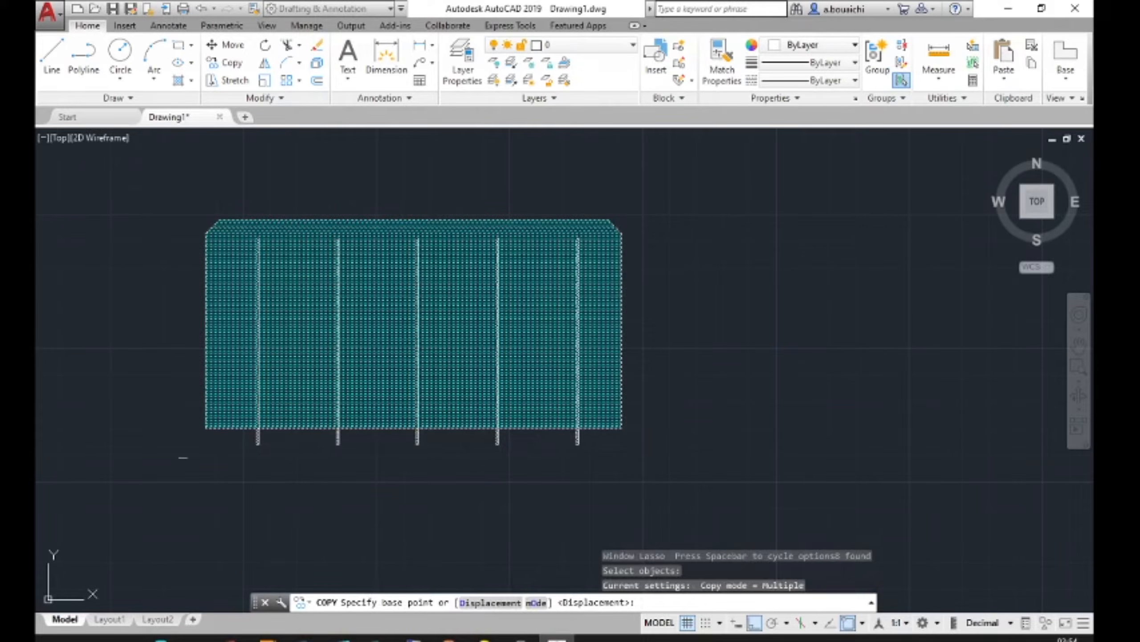
click(206, 427)
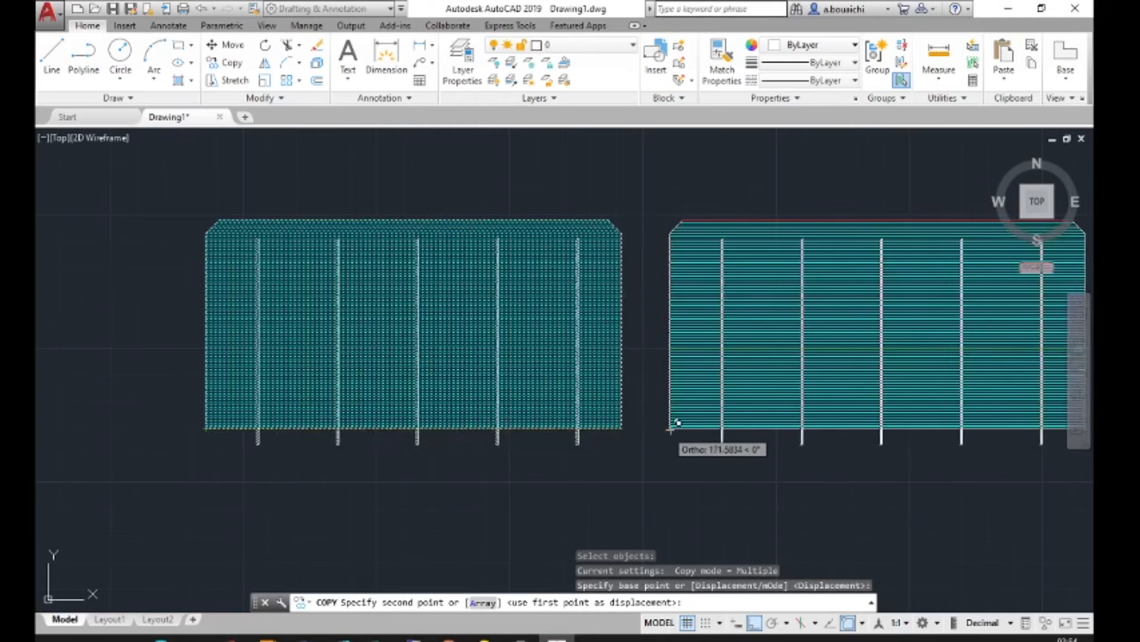
mouse_move(723, 429)
middle_down()
mouse_move(522, 412)
mouse_move(521, 402)
middle_up()
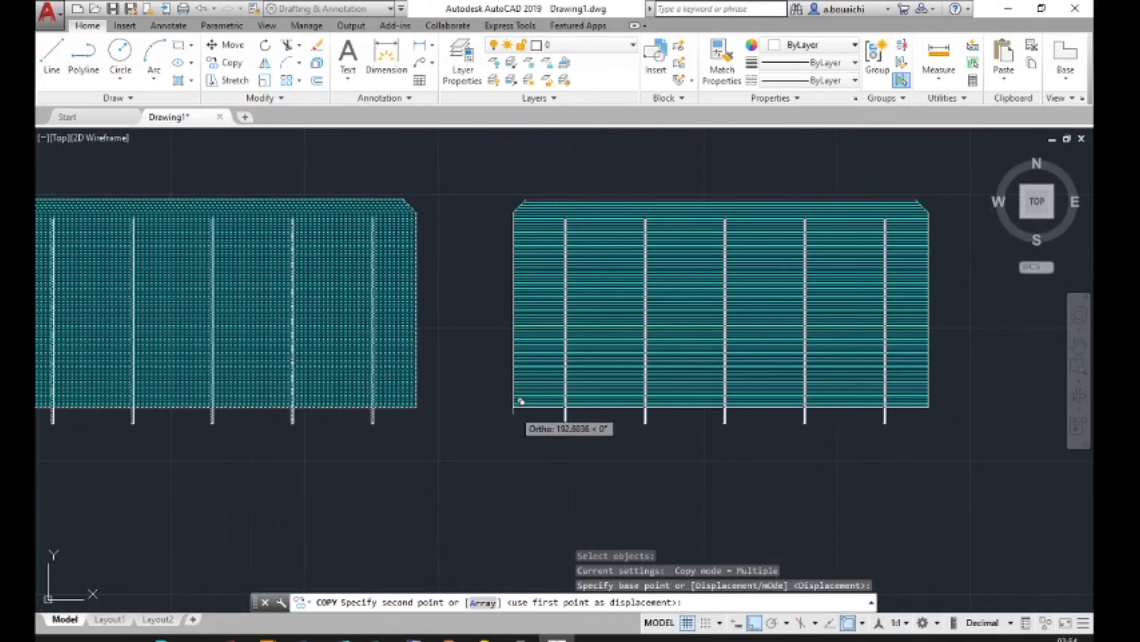
key(Return)
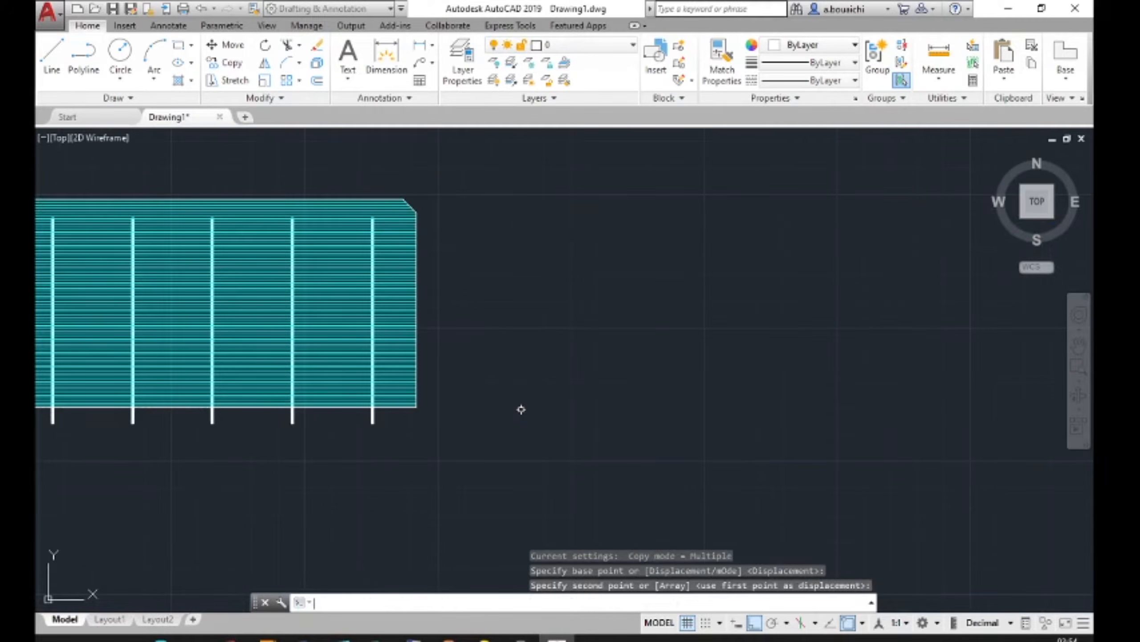
scroll(519, 405, down, 2)
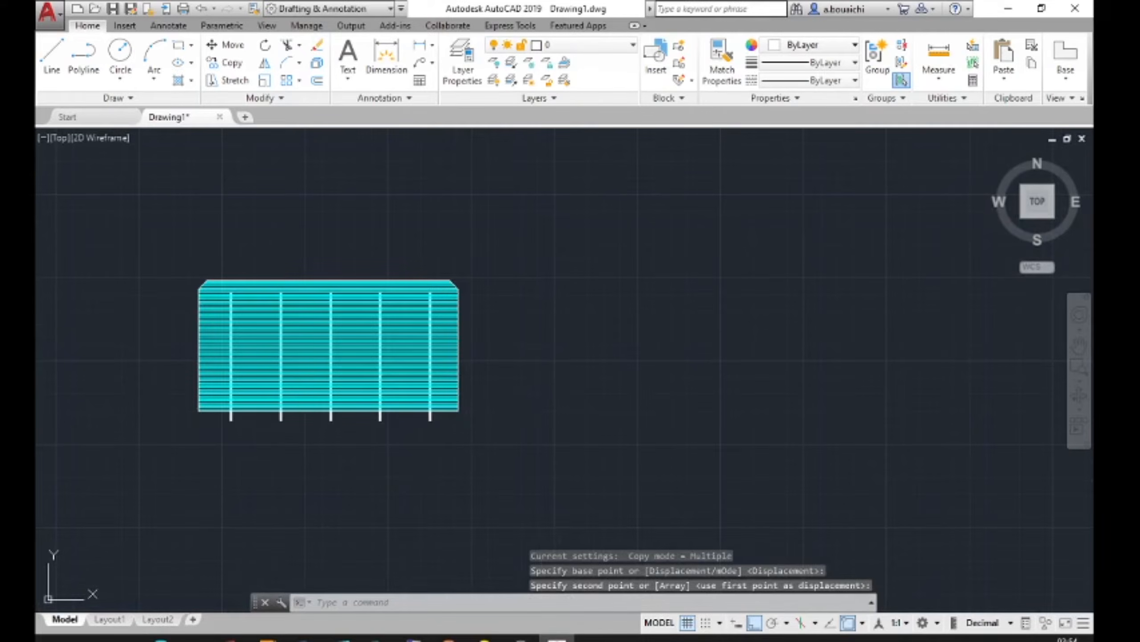
Copy the complete cell with its hatch and ribbons from its lower-left corner, placing the copy level with the original to its right.
click(227, 62)
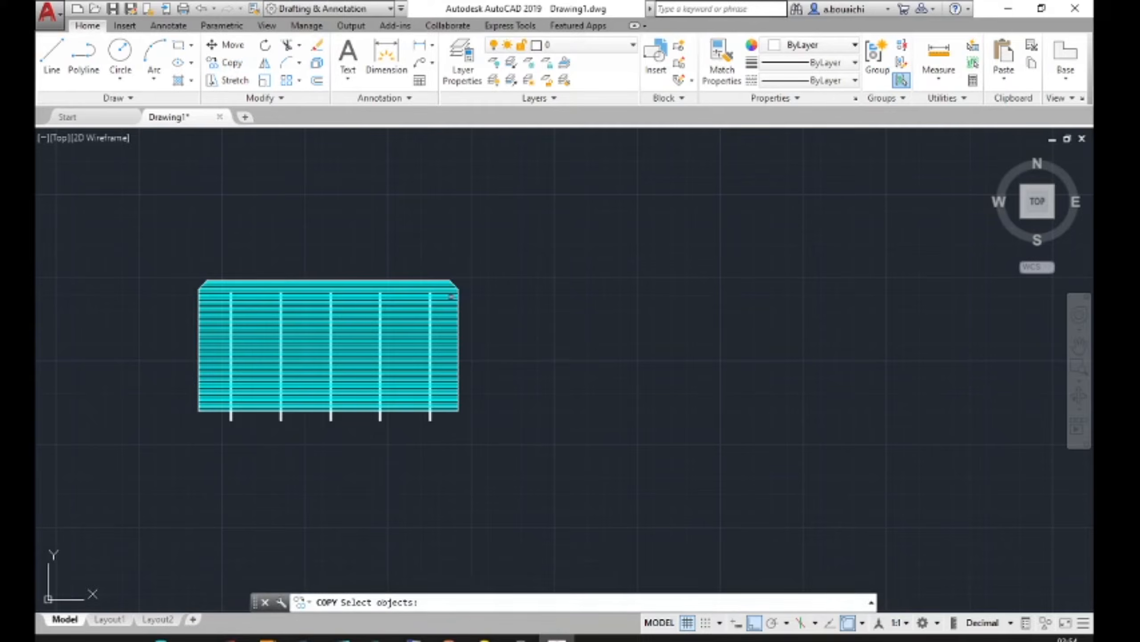
mouse_move(480, 245)
mouse_down()
mouse_move(499, 433)
mouse_move(132, 433)
mouse_move(139, 266)
mouse_up()
key(Return)
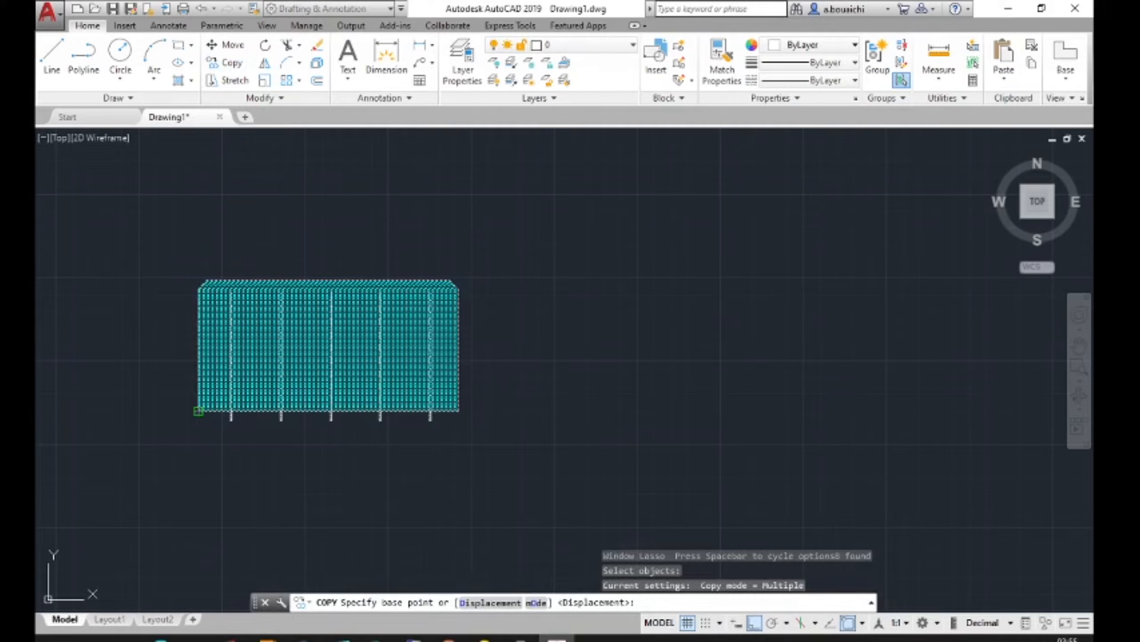
click(198, 411)
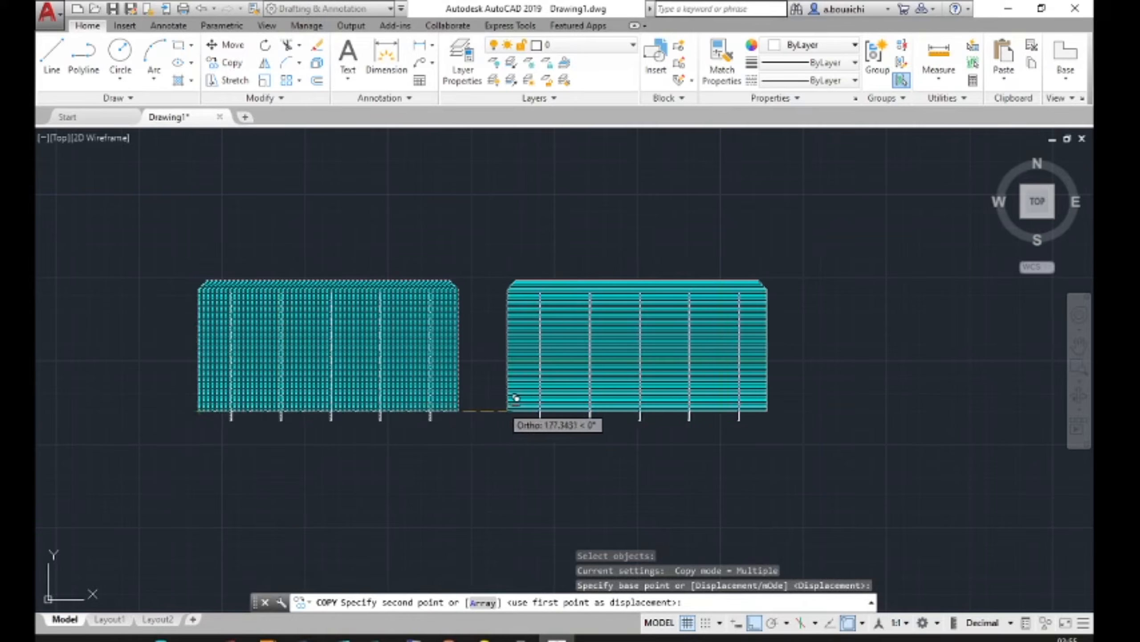
click(529, 406)
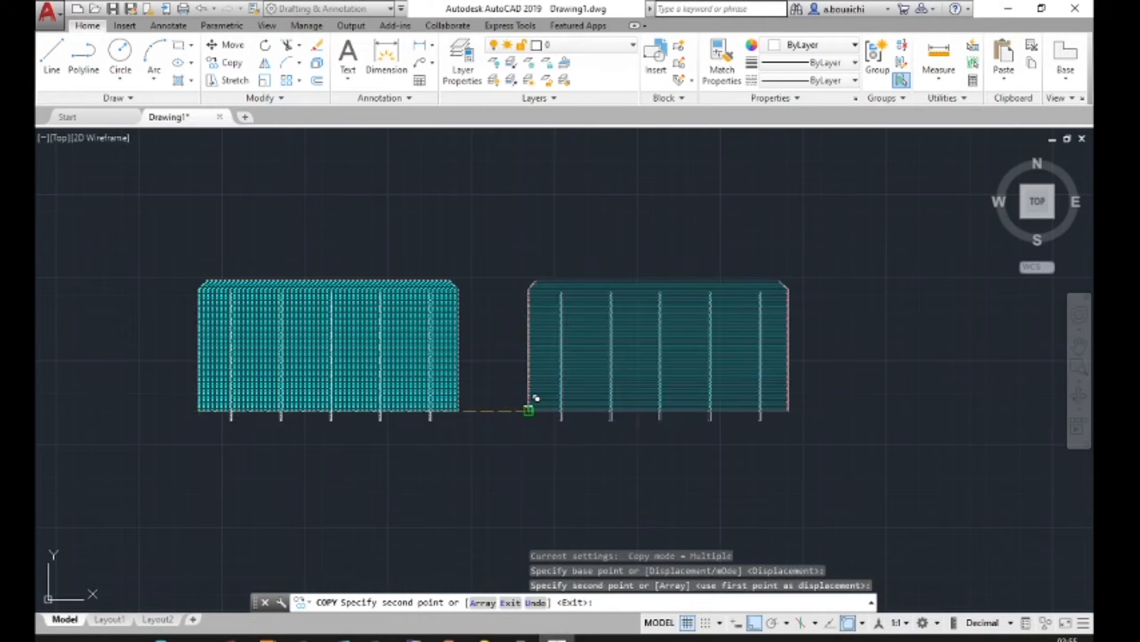
Rotate the copied cell with its hatch and ribbons by 180 degrees about its lower-right corner.
key(Escape)
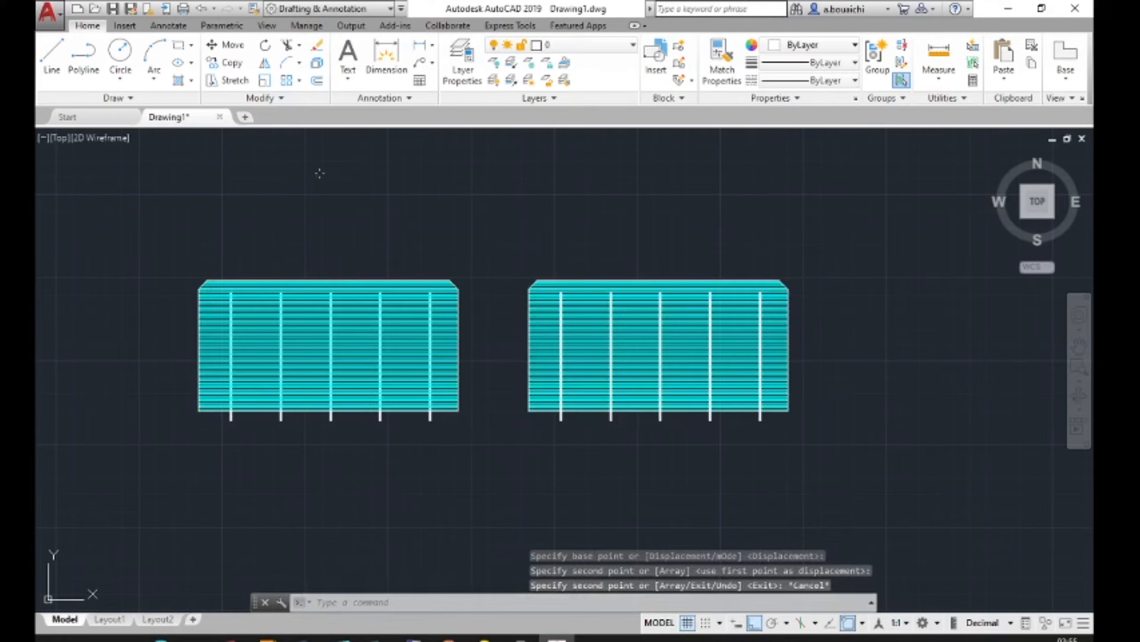
click(267, 48)
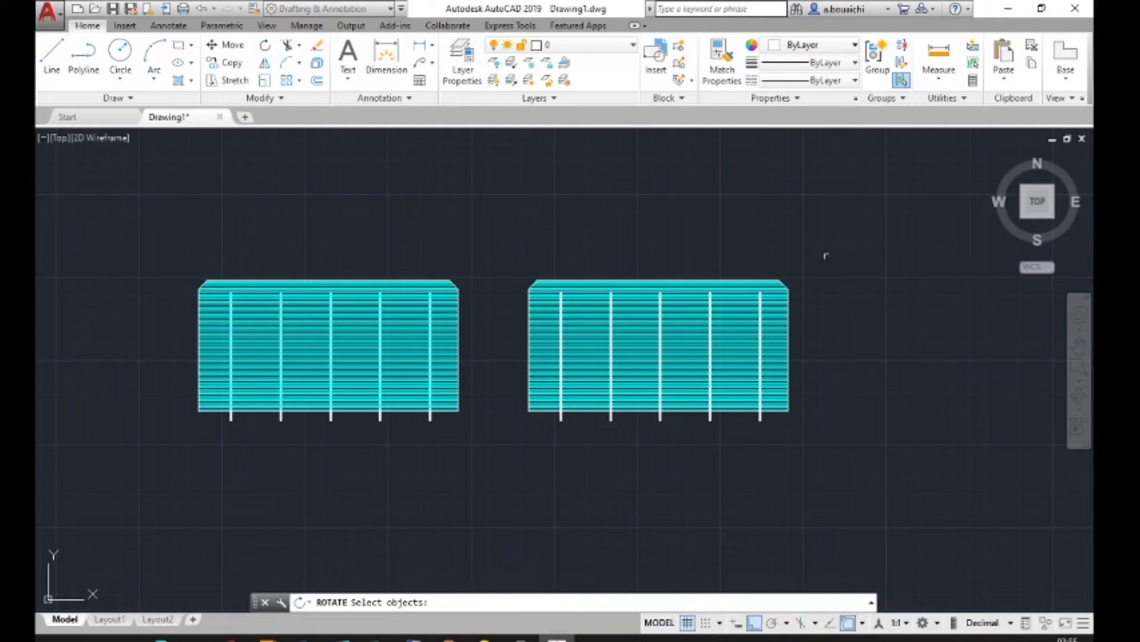
mouse_move(824, 255)
mouse_down()
mouse_move(849, 330)
mouse_move(782, 479)
mouse_move(543, 474)
mouse_move(497, 357)
mouse_move(488, 271)
mouse_up()
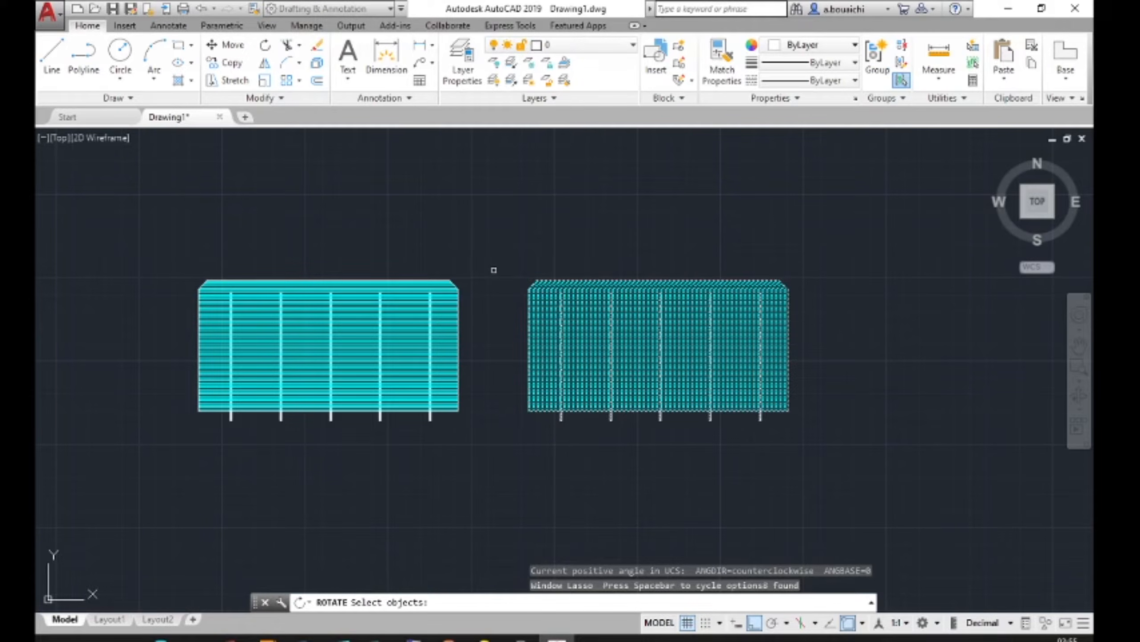
key(Return)
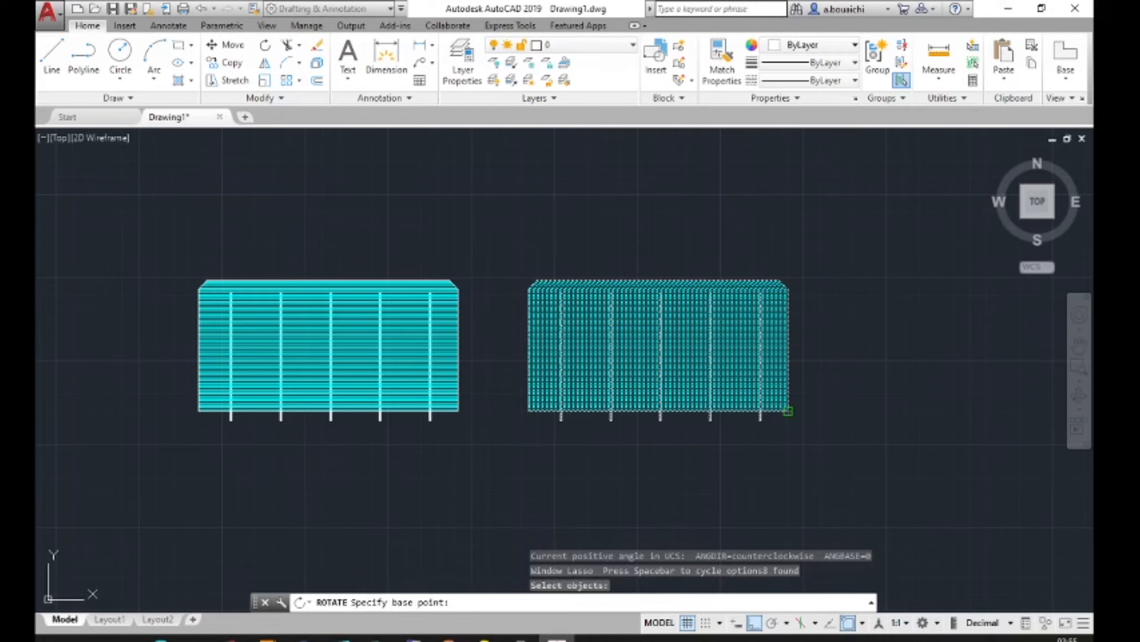
click(788, 411)
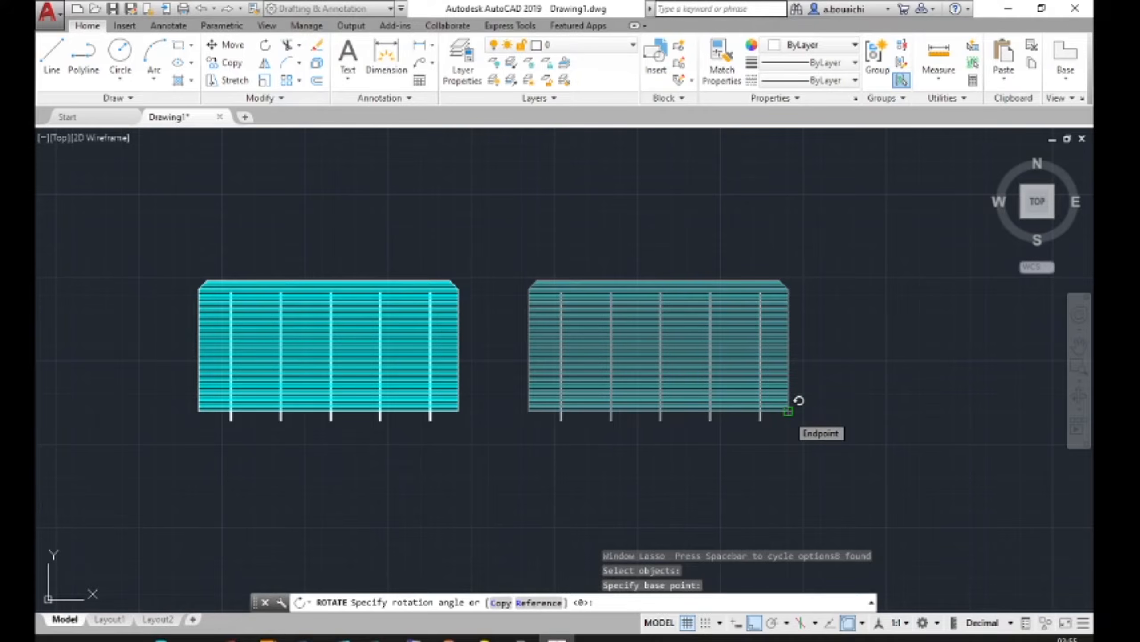
text(180)
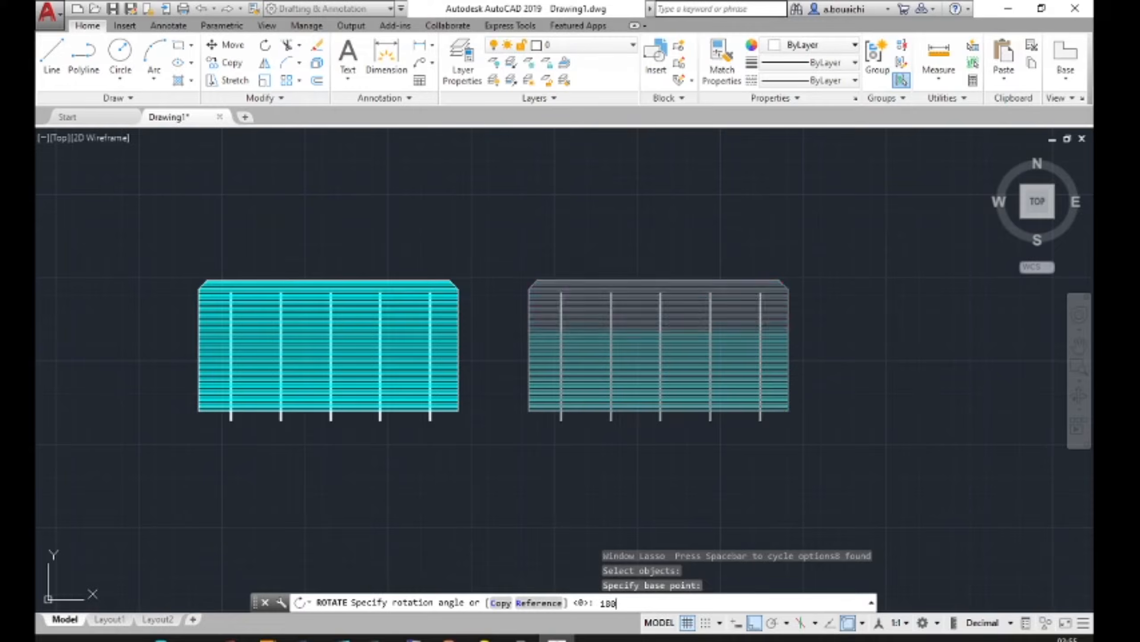
key(Return)
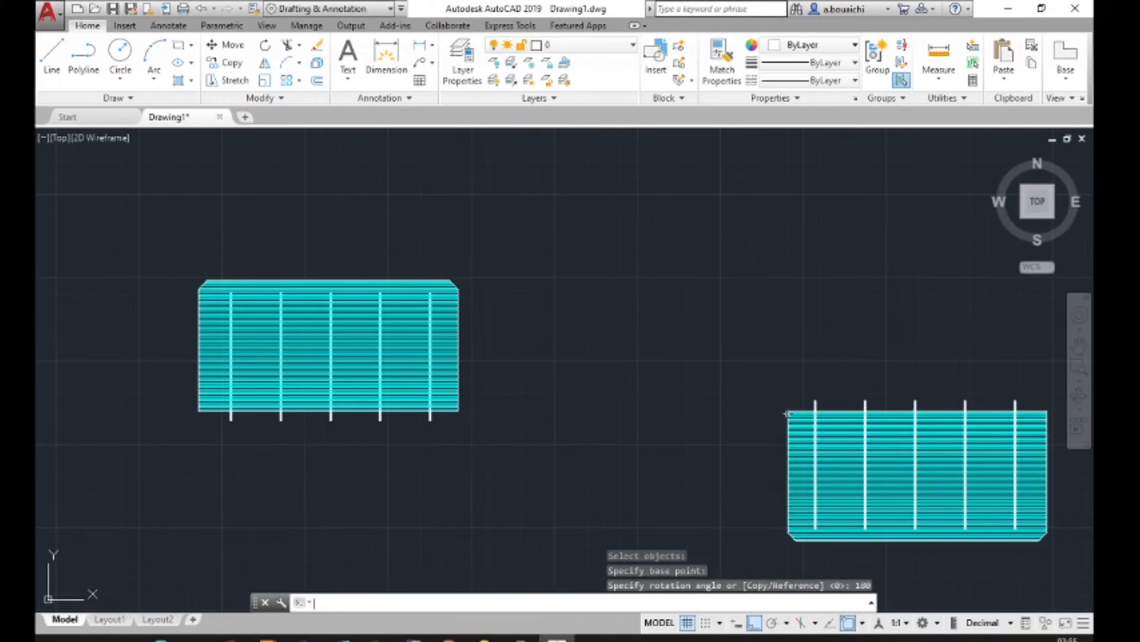
Move the rotated cell with Ortho off, from the projected corner at its lower-left chamfer to the original cell's lower-right corner.
mouse_move(833, 457)
middle_down()
mouse_move(727, 398)
mouse_move(723, 385)
middle_up()
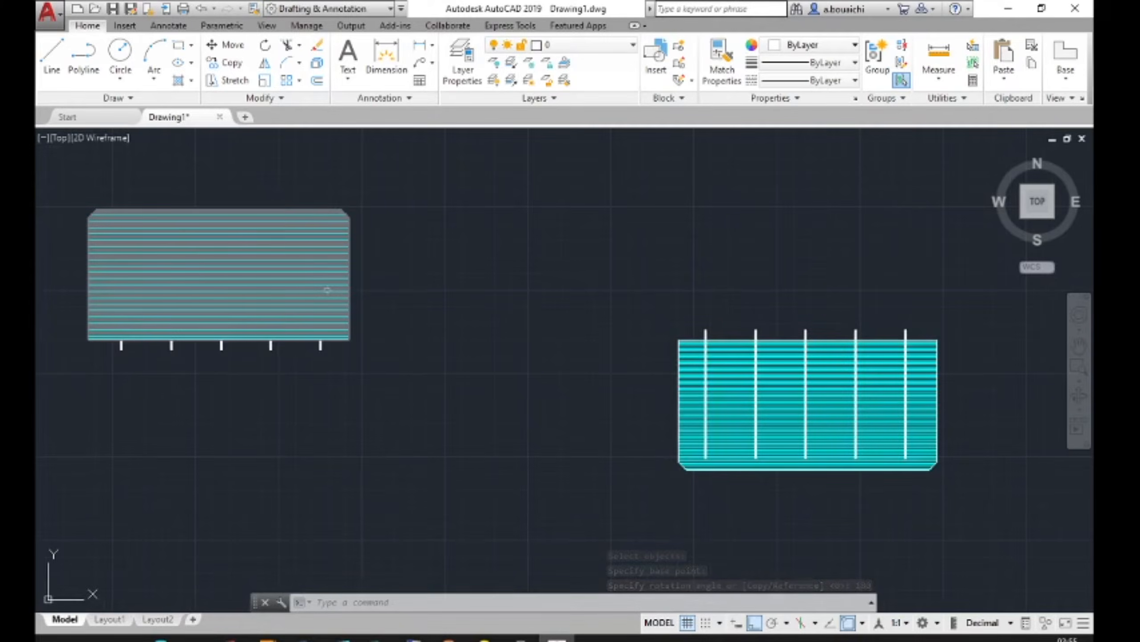
click(237, 54)
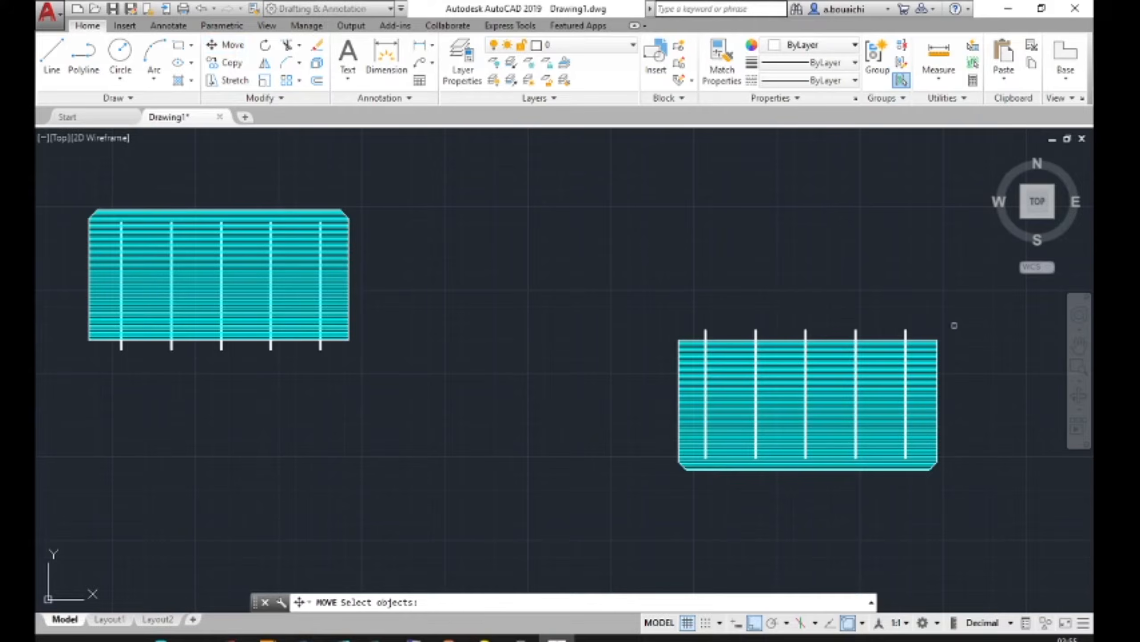
click(955, 311)
mouse_move(982, 390)
mouse_down()
mouse_move(768, 543)
mouse_move(590, 331)
mouse_move(608, 275)
mouse_up()
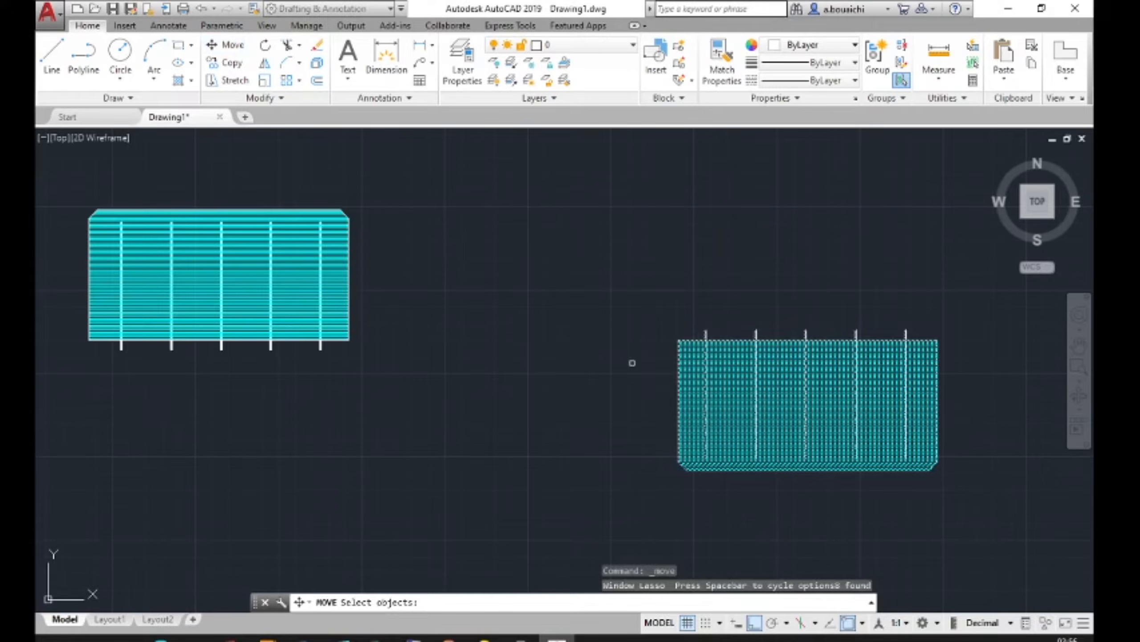
key(Return)
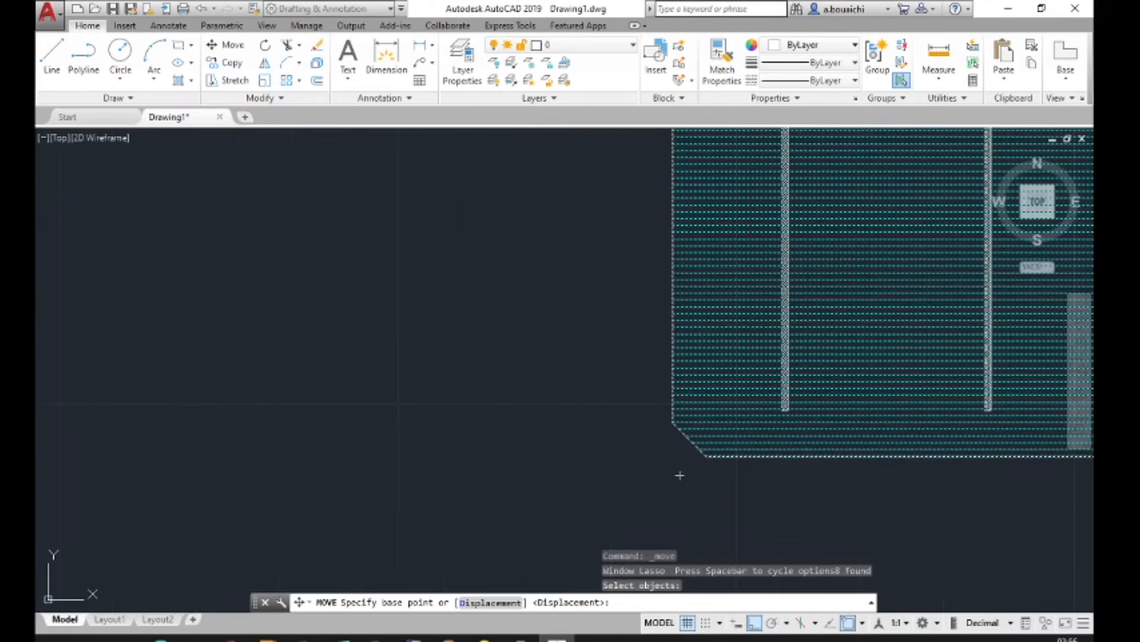
scroll(680, 474, up, 3)
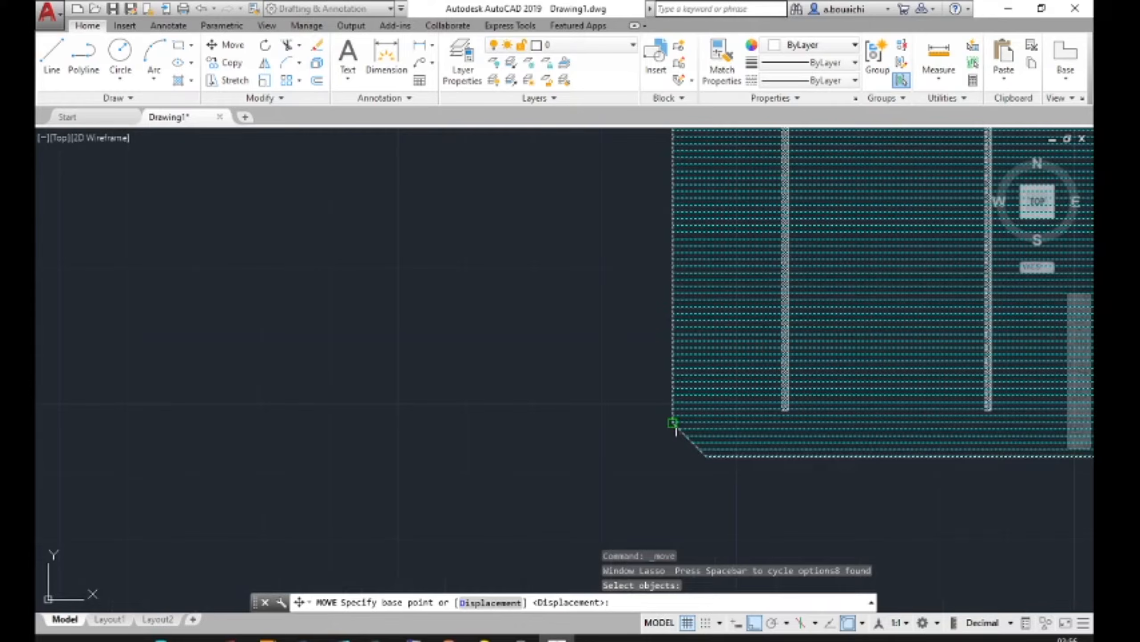
click(672, 453)
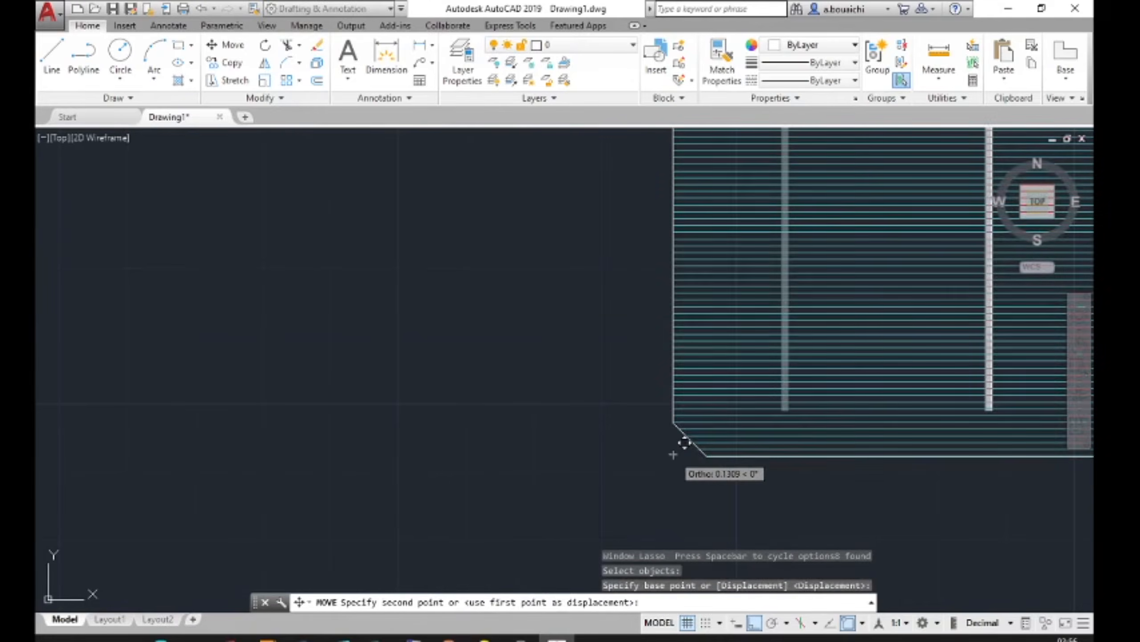
click(754, 622)
scroll(527, 283, down, 3)
middle_drag(501, 273, 716, 446)
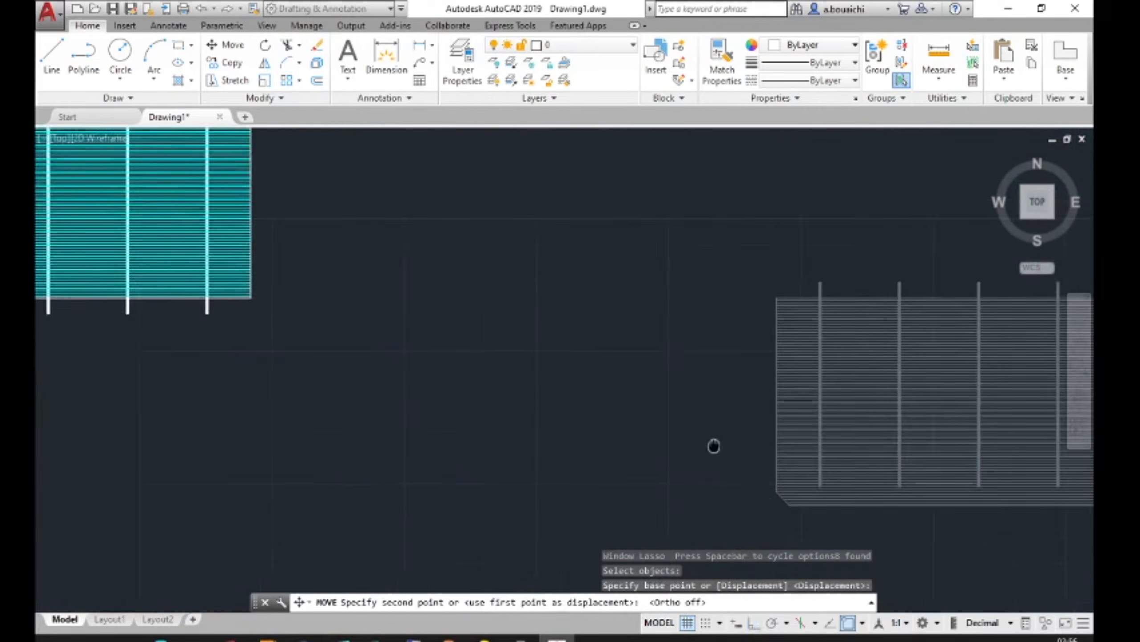
scroll(640, 414, up, 1)
middle_drag(326, 319, 403, 375)
scroll(404, 373, up, 2)
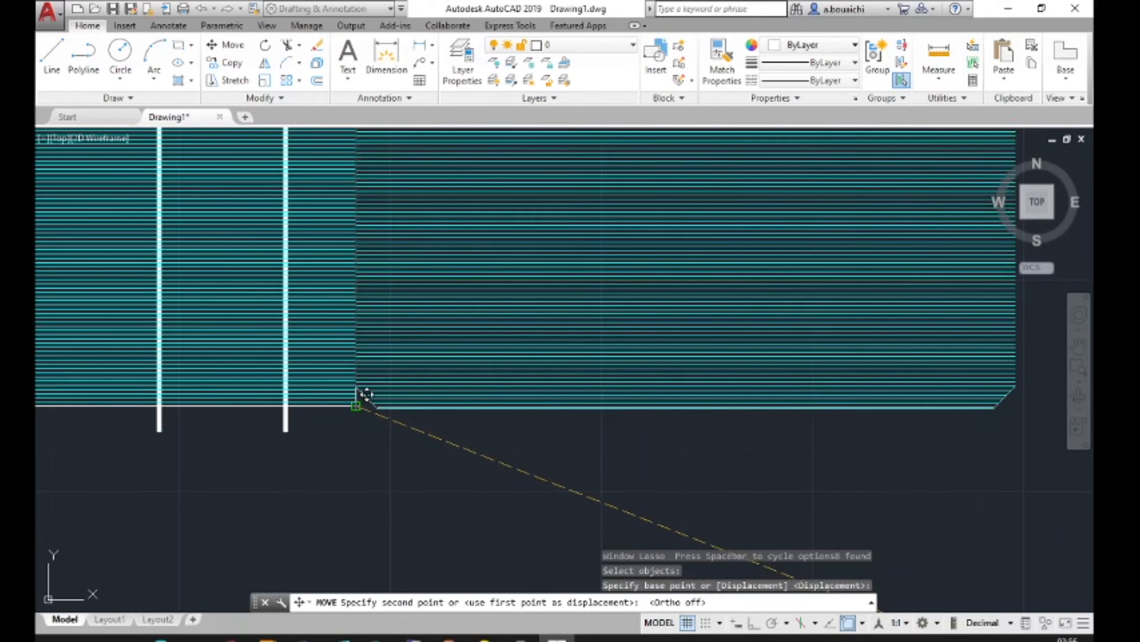
scroll(365, 407, up, 8)
scroll(358, 404, up, 2)
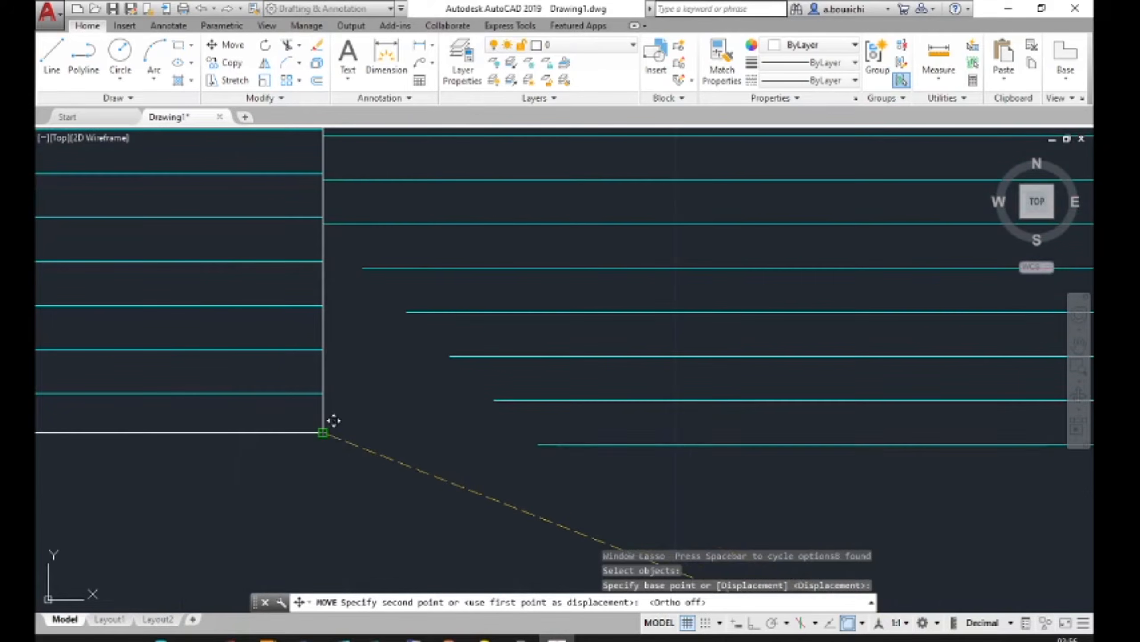
click(334, 420)
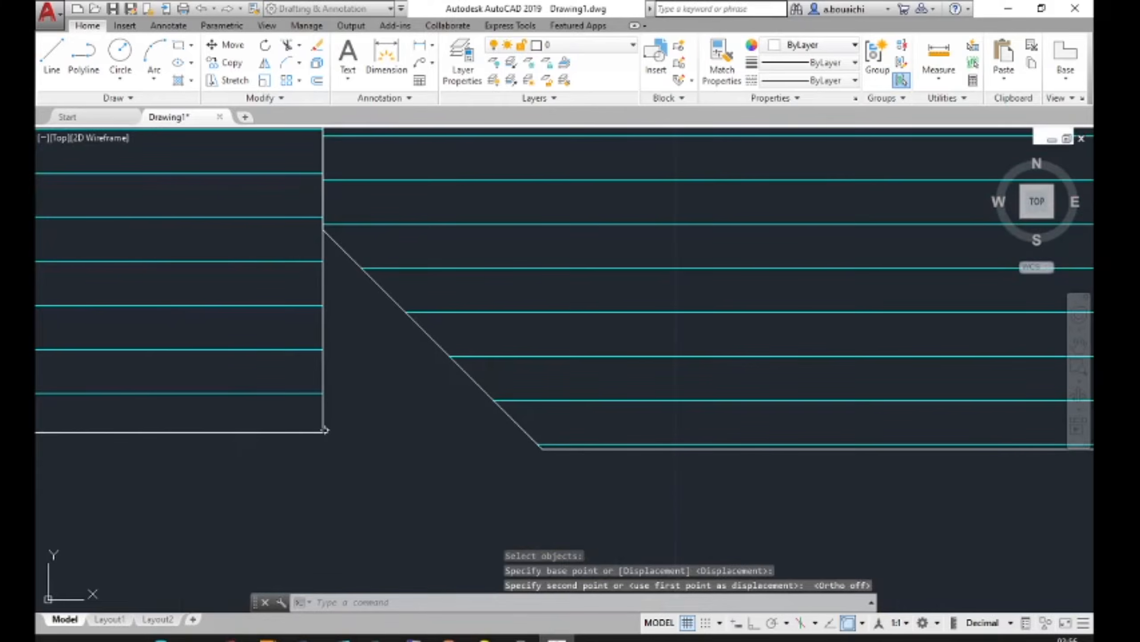
Move the rotated cell 6 mm horizontally away from the original cell with Ortho on.
scroll(414, 444, down, 8)
scroll(473, 412, down, 4)
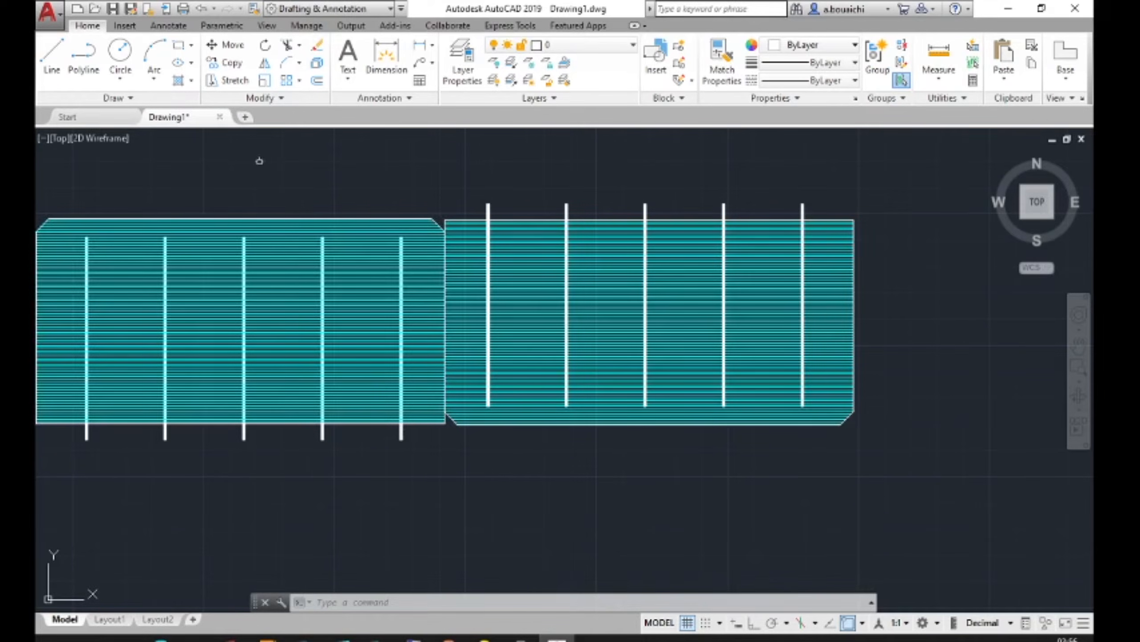
click(229, 45)
scroll(424, 196, up, 2)
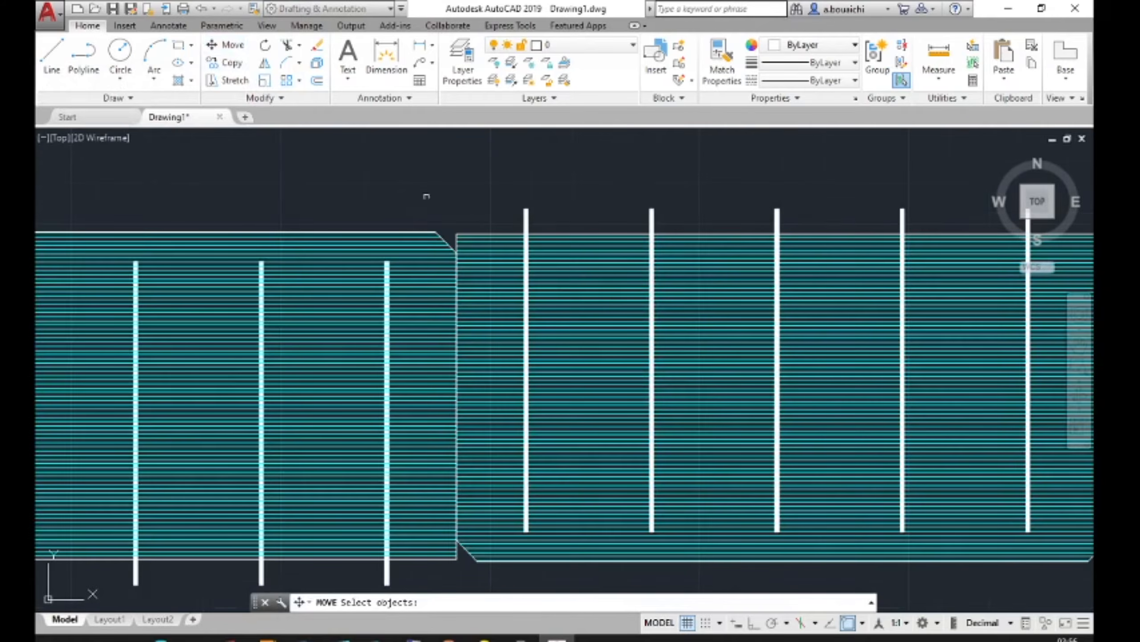
middle_drag(446, 206, 384, 176)
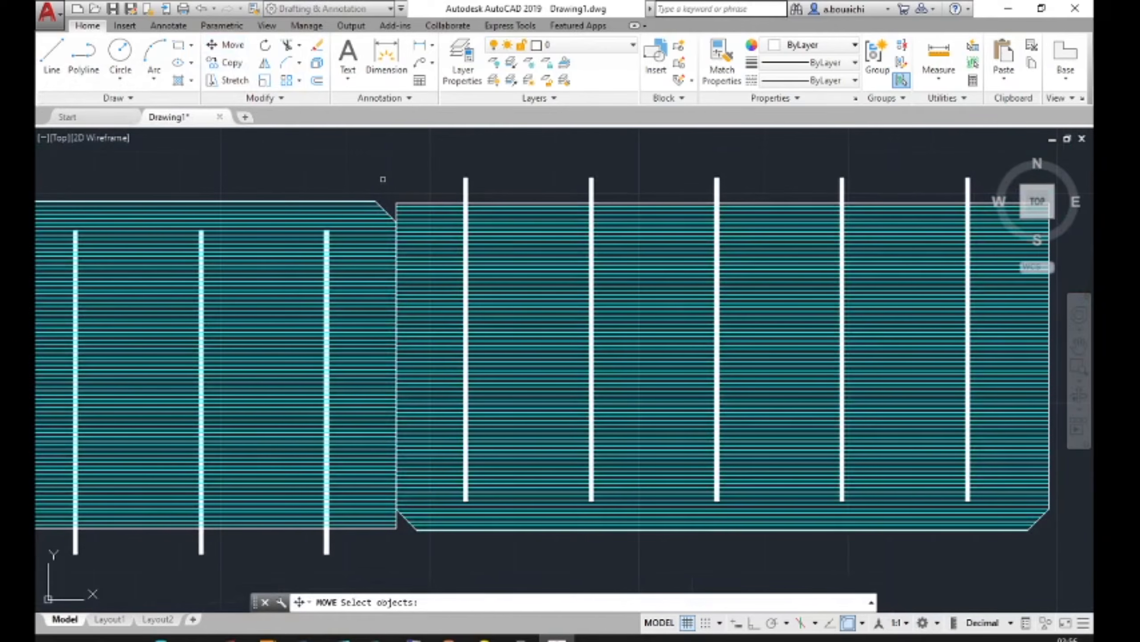
mouse_move(384, 182)
mouse_down()
mouse_move(382, 499)
mouse_move(426, 539)
mouse_move(1043, 540)
mouse_move(1073, 505)
mouse_move(1085, 426)
mouse_move(1086, 143)
mouse_move(1079, 151)
mouse_up()
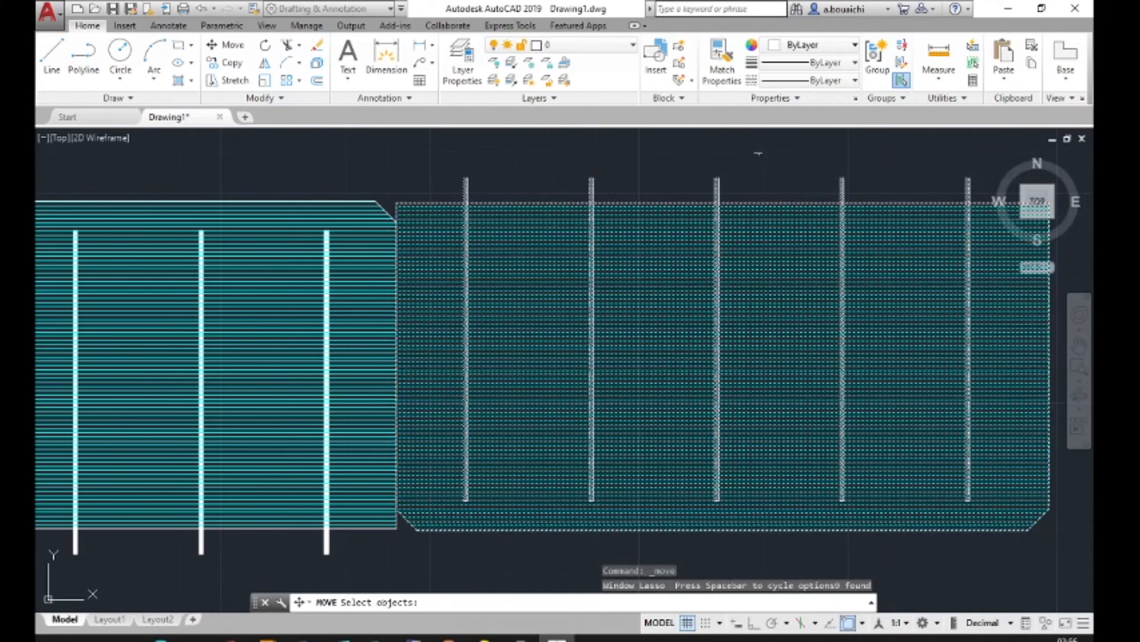
key(Return)
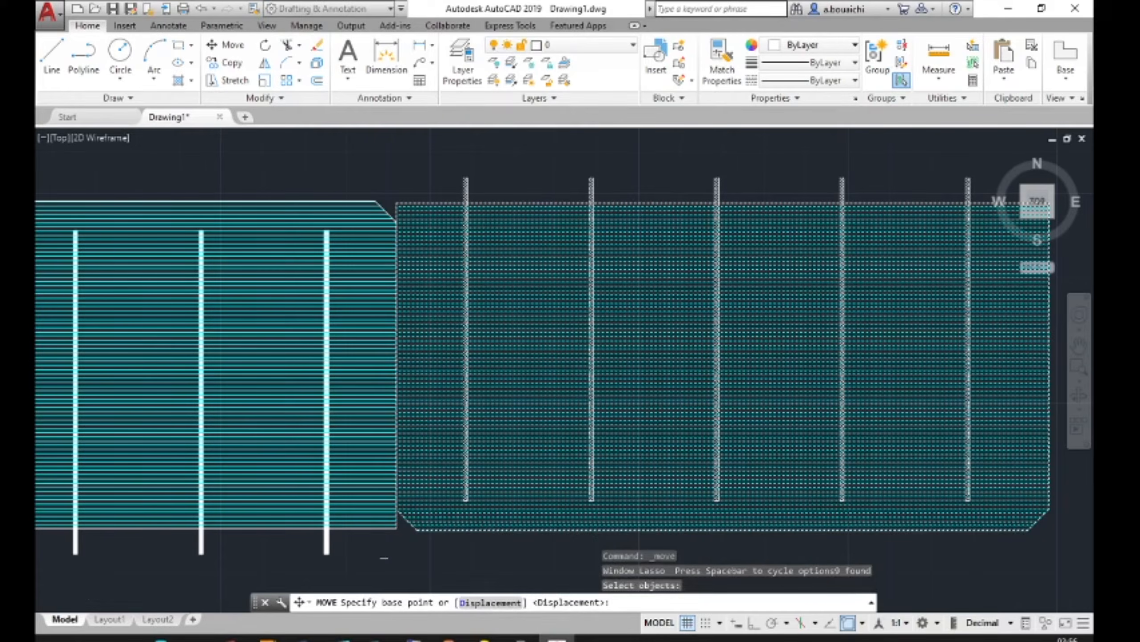
scroll(384, 557, up, 2)
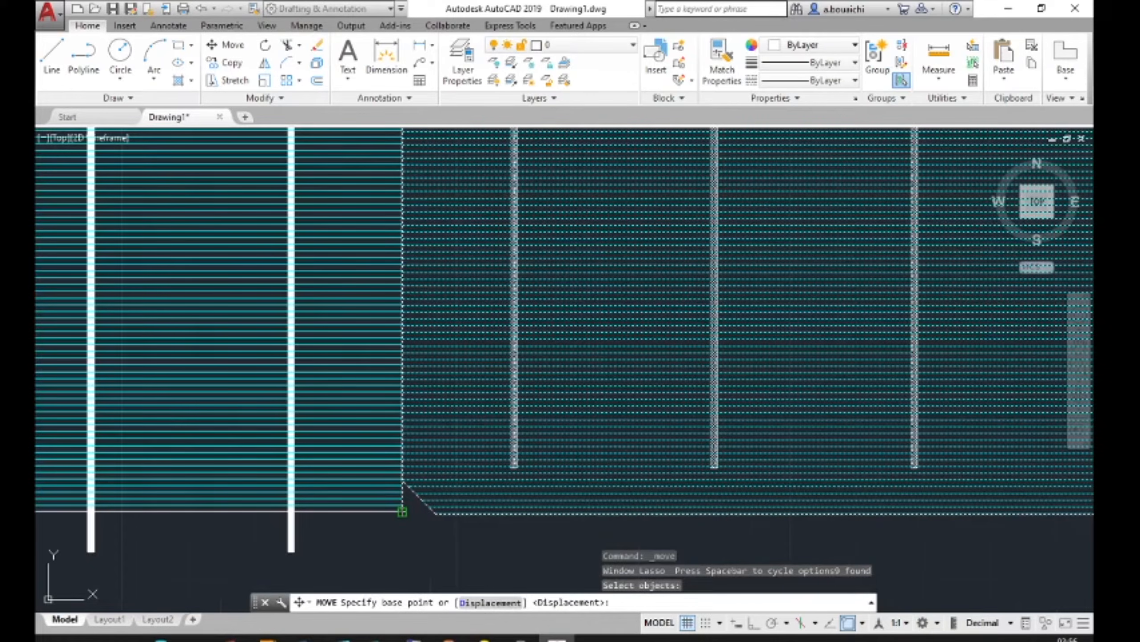
click(402, 512)
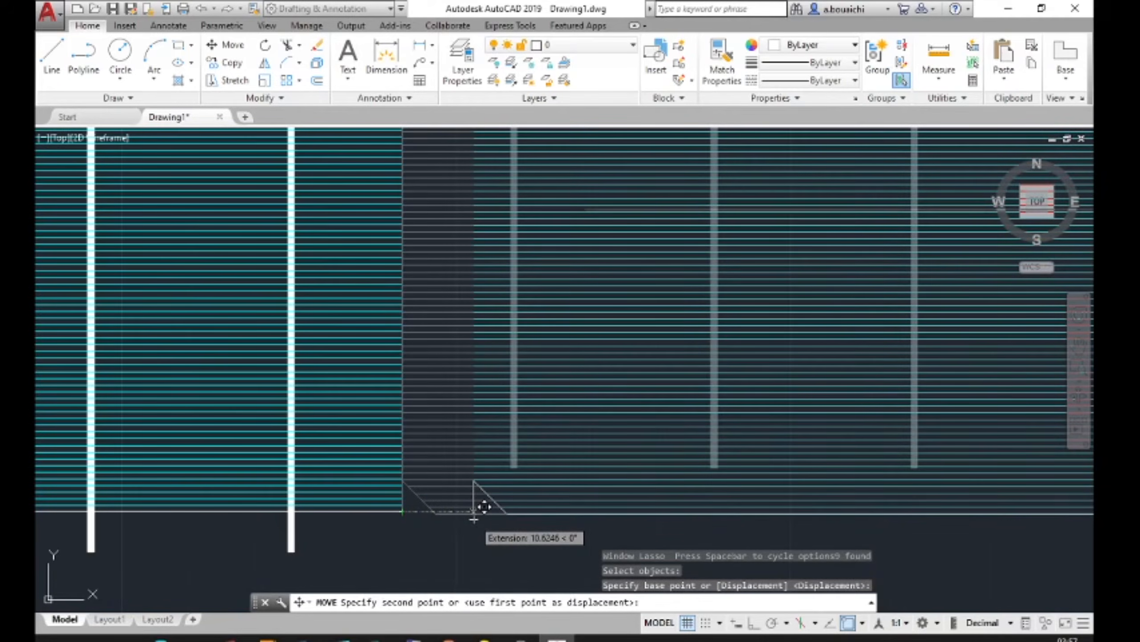
click(752, 626)
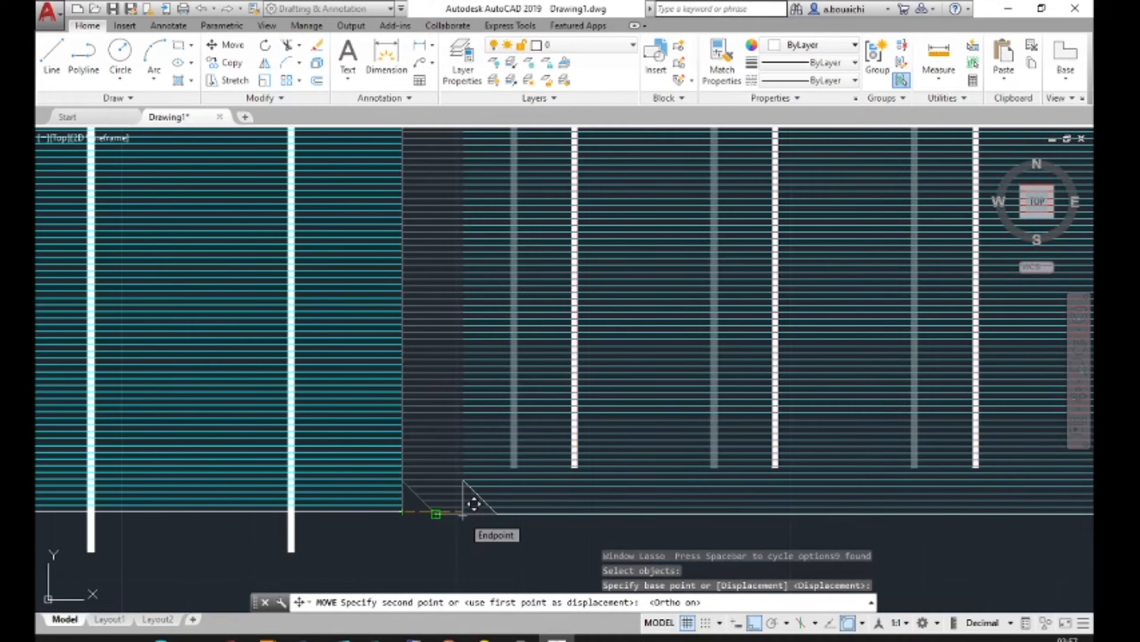
text(6)
key(Return)
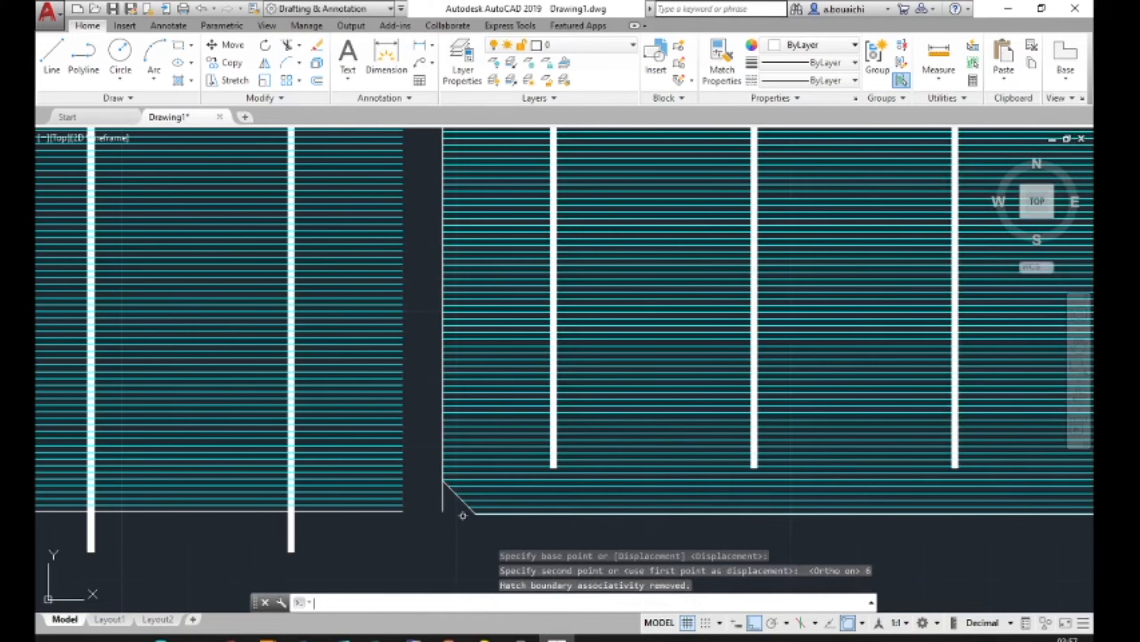
Move the original cell's stray vertical edge line from the rotated cell back to the original cell's lower-right corner.
mouse_move(440, 377)
middle_down()
mouse_move(477, 555)
mouse_move(474, 382)
middle_up()
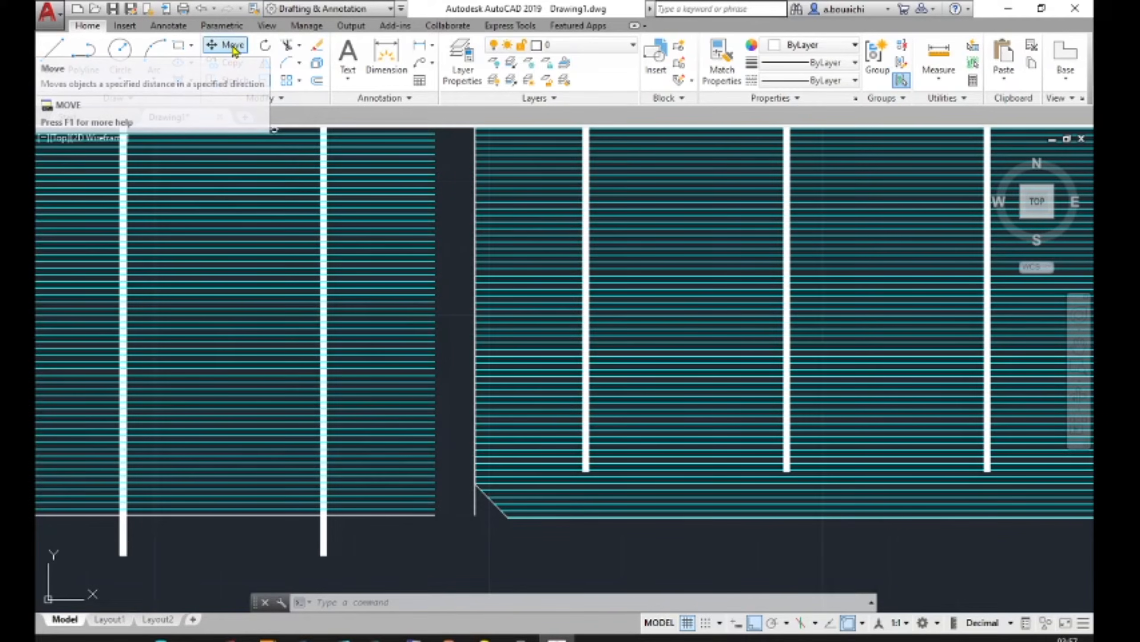
click(233, 47)
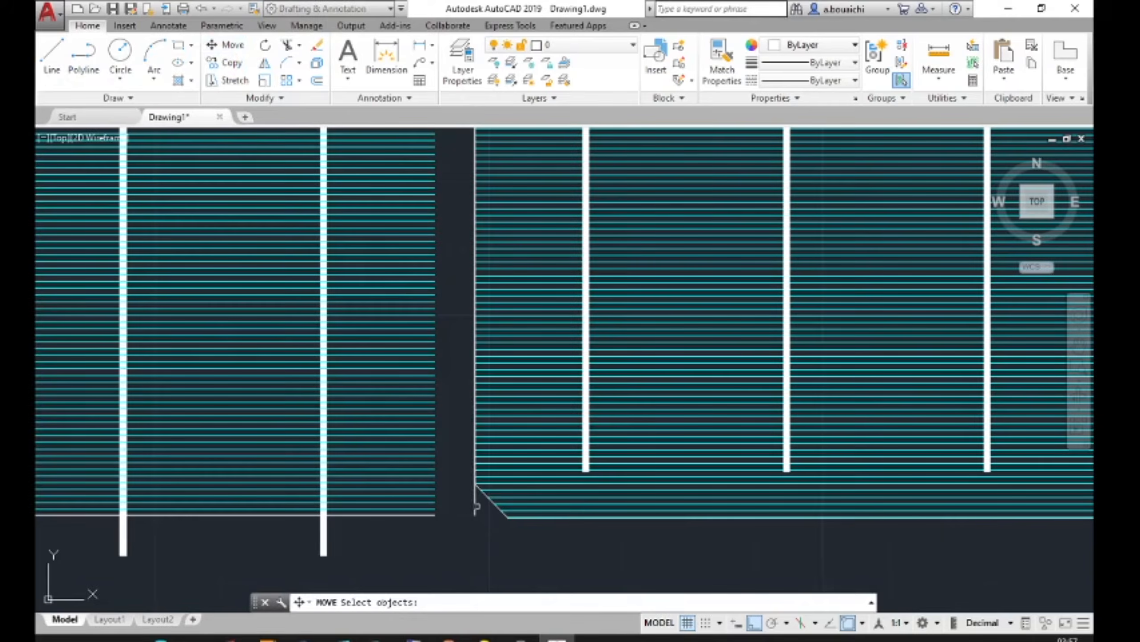
click(475, 502)
key(Return)
click(475, 516)
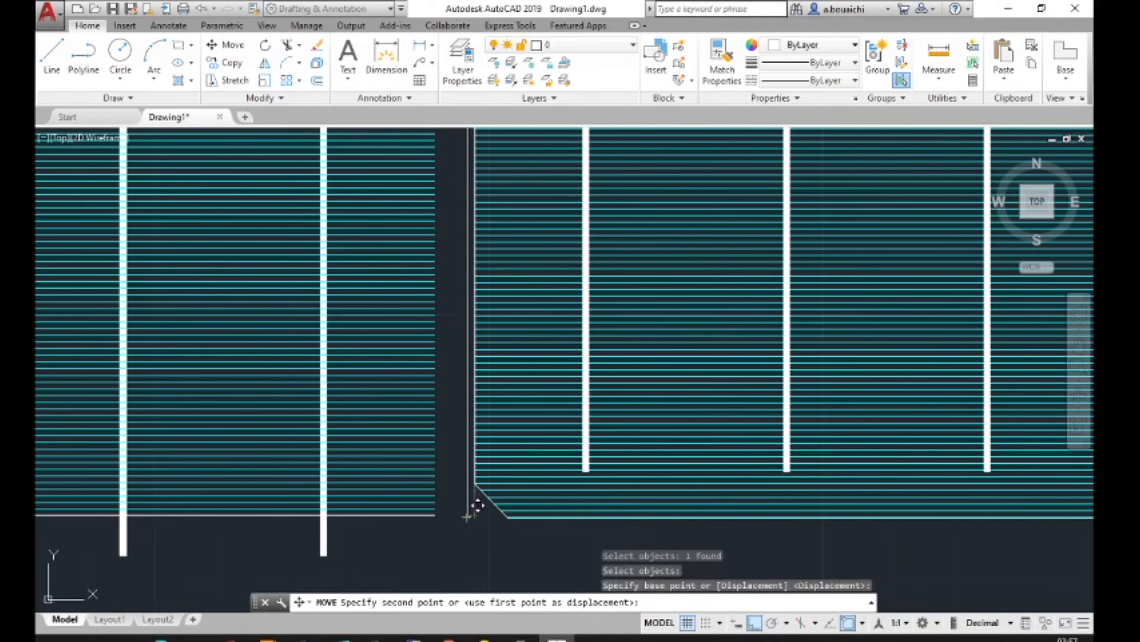
click(434, 515)
Start a rectangular array of the original and rotated cells, including their hatches and ribbons.
scroll(434, 373, down, 2)
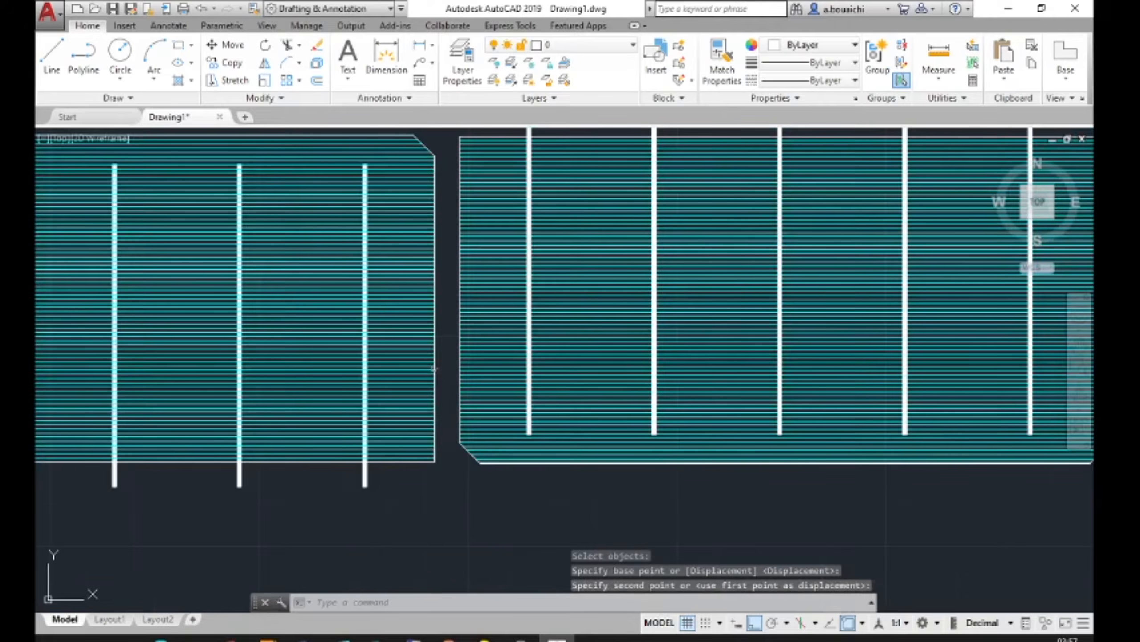
mouse_move(434, 373)
middle_down()
mouse_move(351, 397)
mouse_move(204, 403)
mouse_move(530, 403)
mouse_move(535, 413)
middle_up()
scroll(278, 405, down, 2)
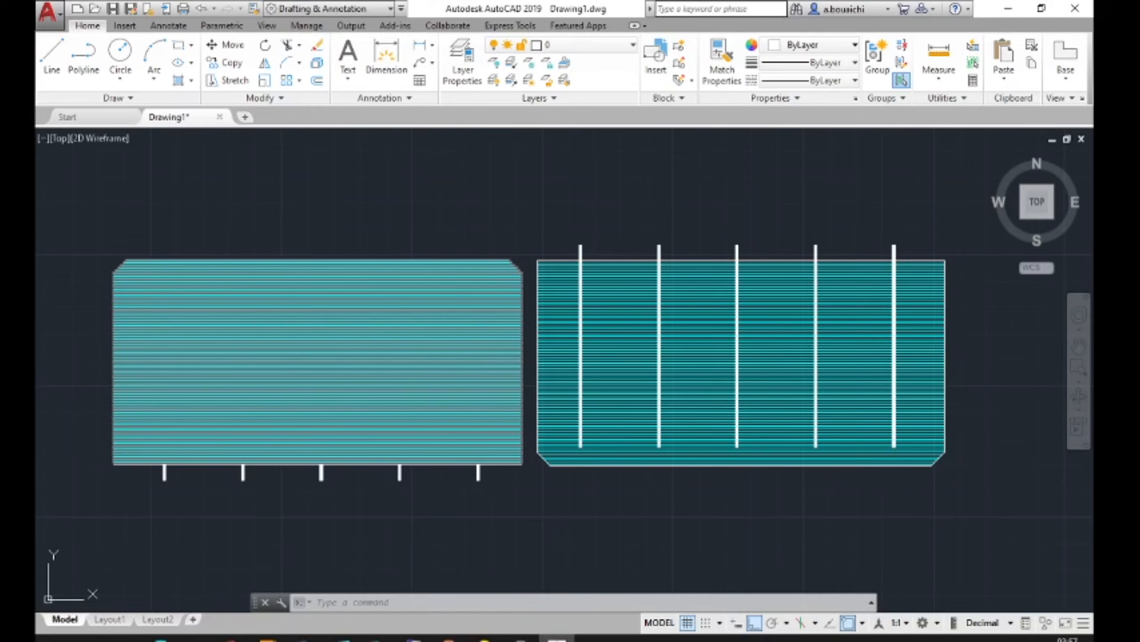
scroll(326, 357, down, 2)
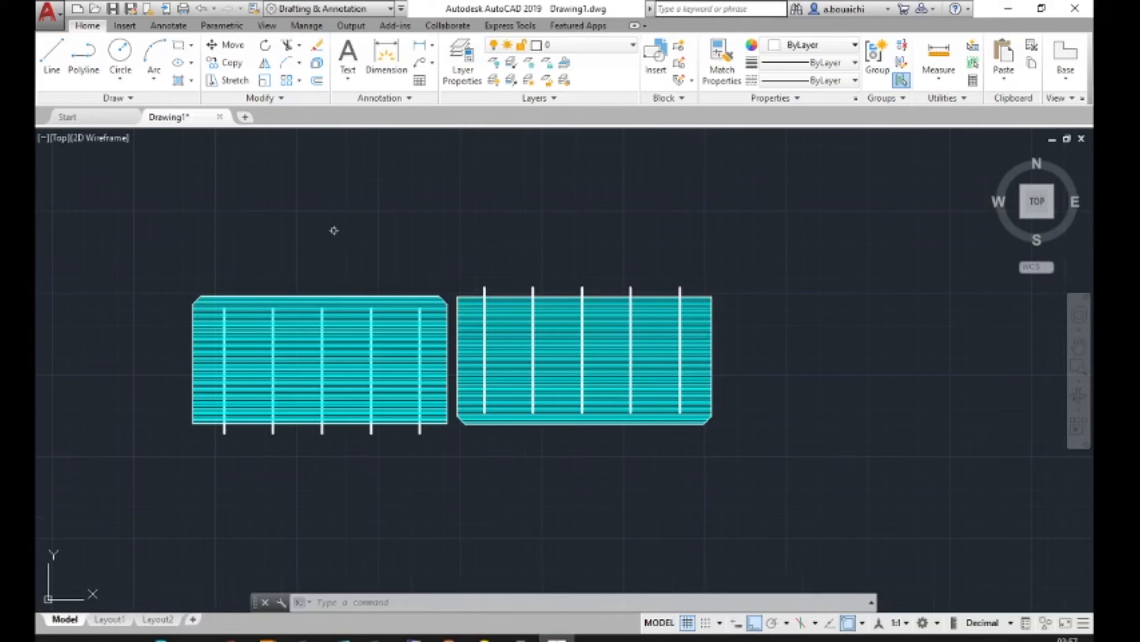
click(299, 81)
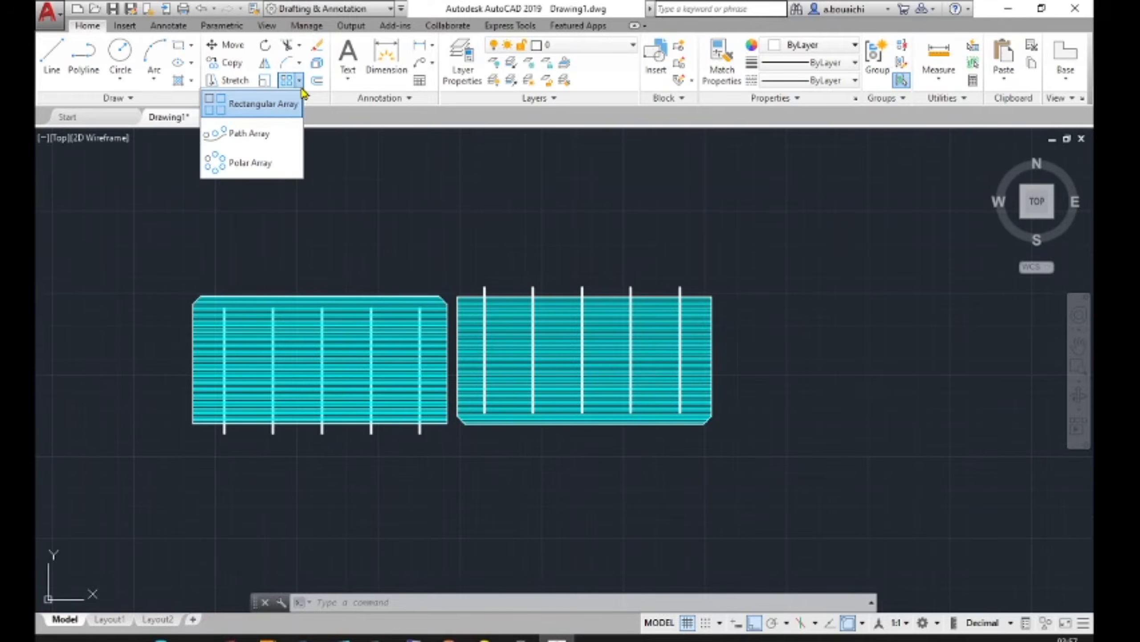
click(265, 104)
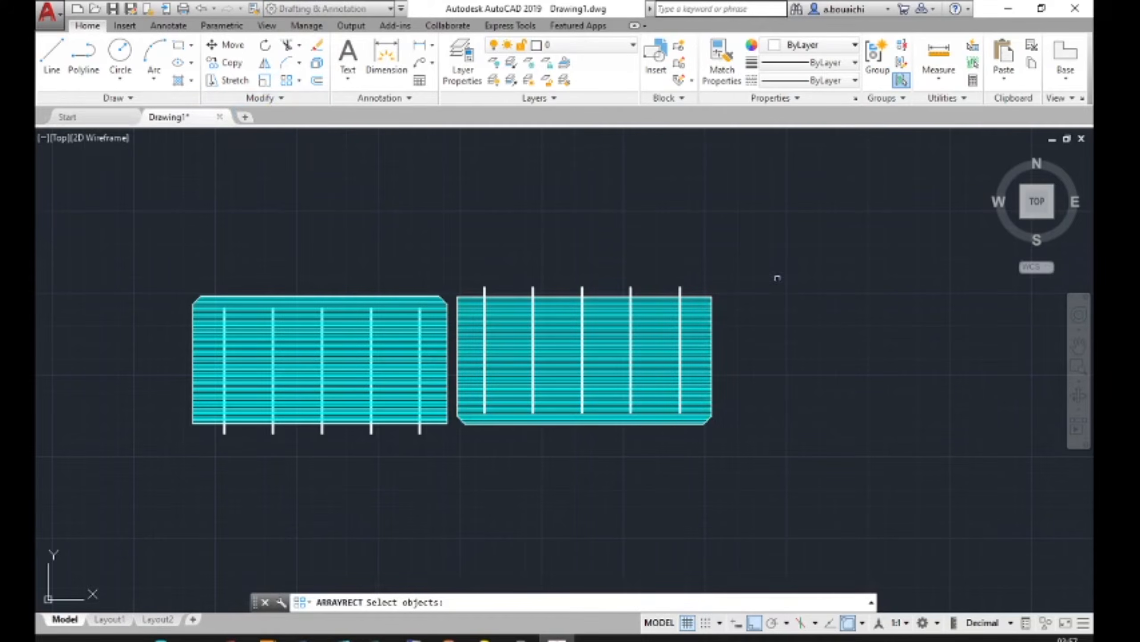
mouse_move(753, 251)
mouse_down()
mouse_move(763, 405)
mouse_move(490, 481)
mouse_move(256, 465)
mouse_move(173, 406)
mouse_move(140, 272)
mouse_up()
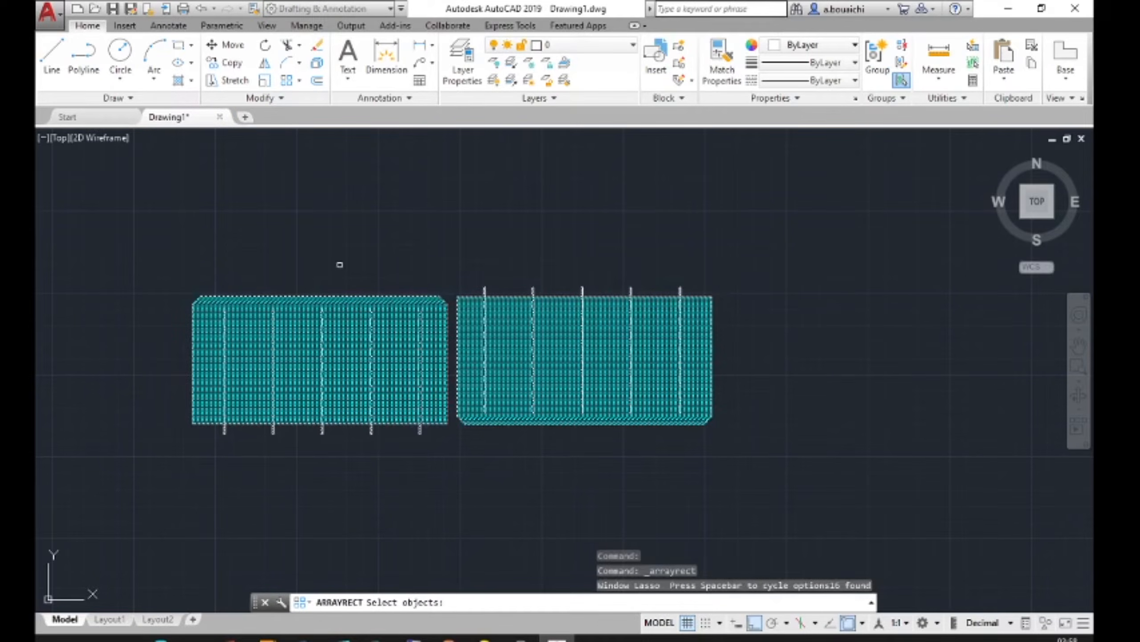
key(Return)
Set the cell-pair array to 3 columns and 10 rows.
scroll(401, 271, down, 4)
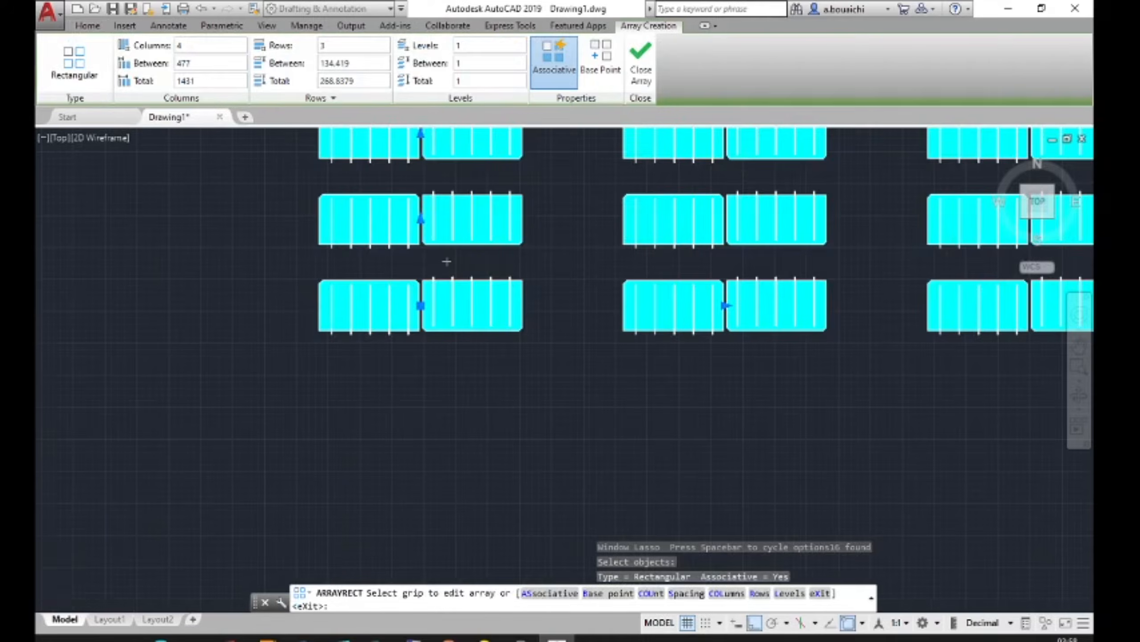
scroll(446, 261, down, 3)
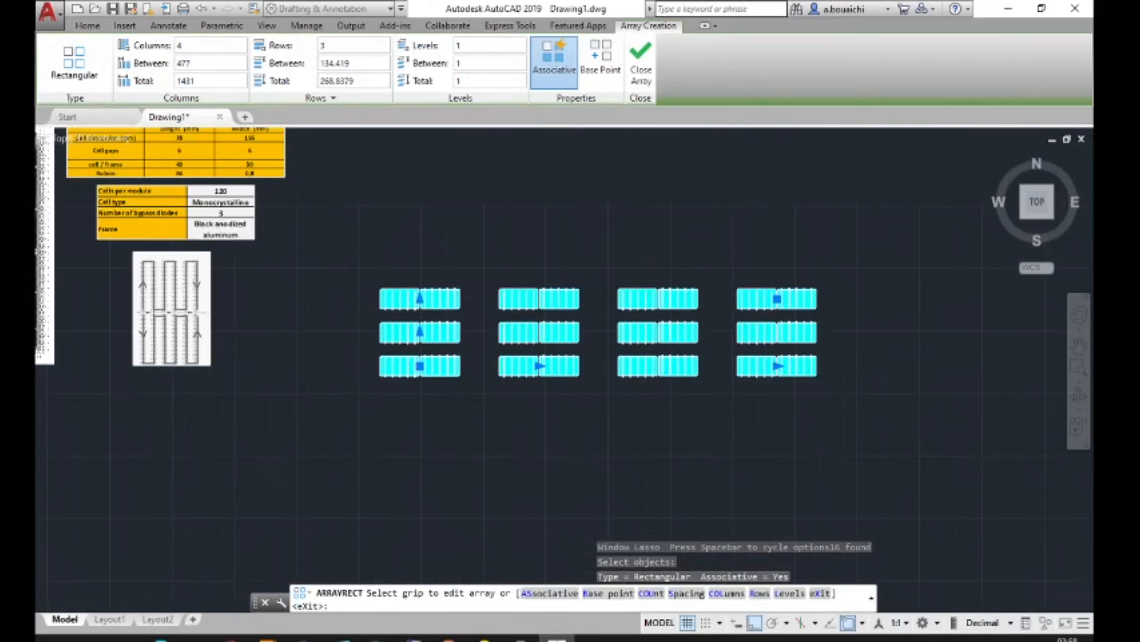
scroll(486, 311, up, 4)
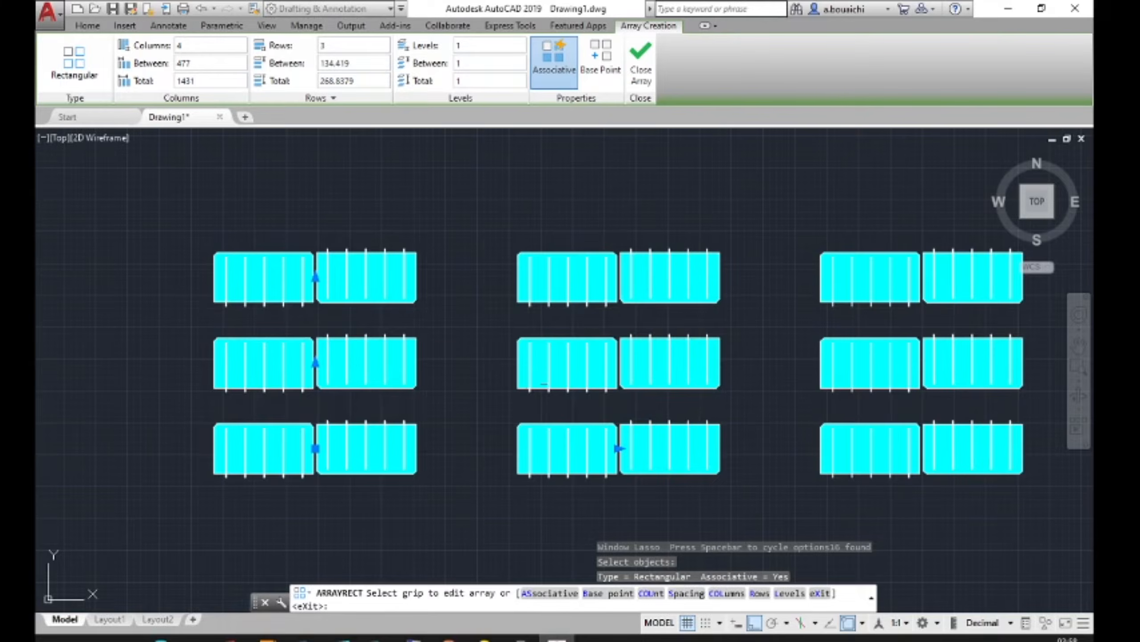
scroll(544, 383, down, 2)
middle_drag(543, 382, 364, 333)
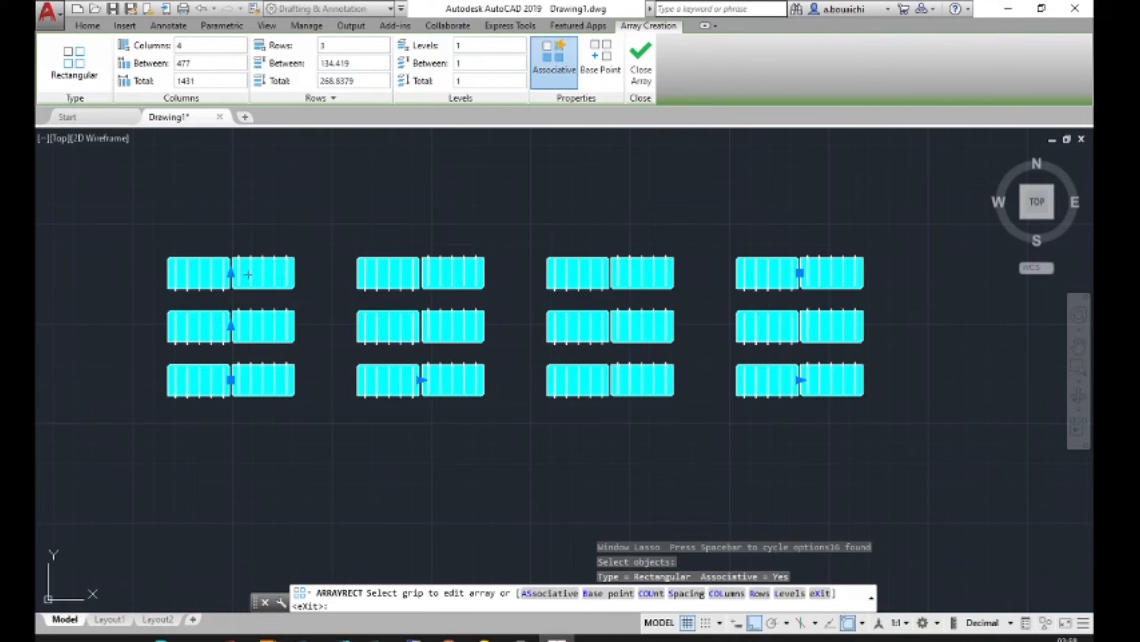
click(213, 45)
text(3)
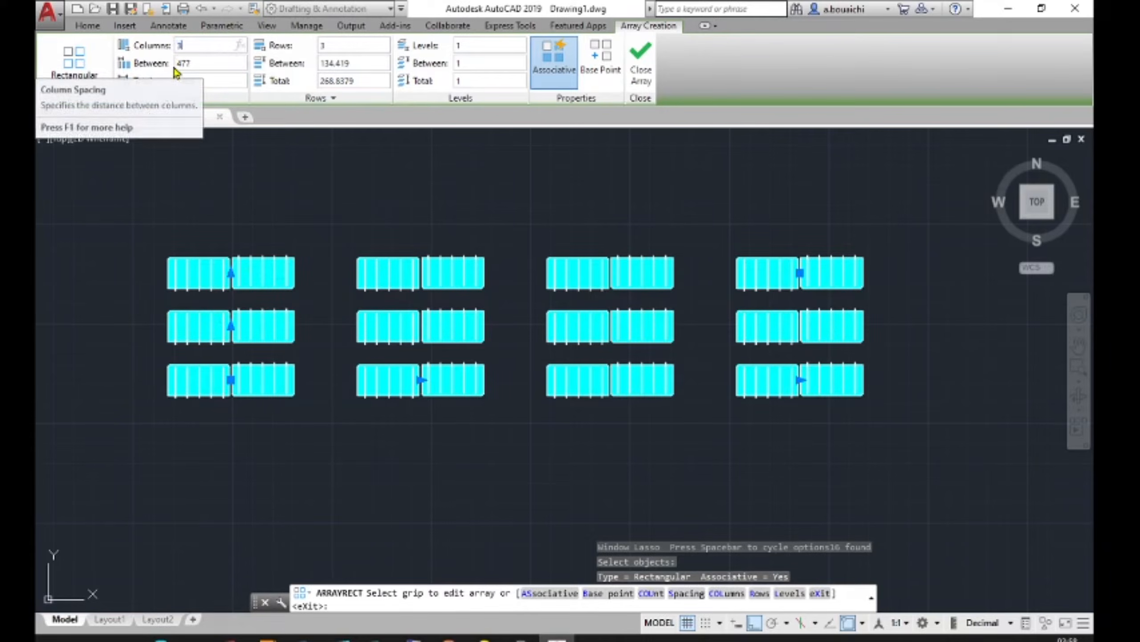
key(Return)
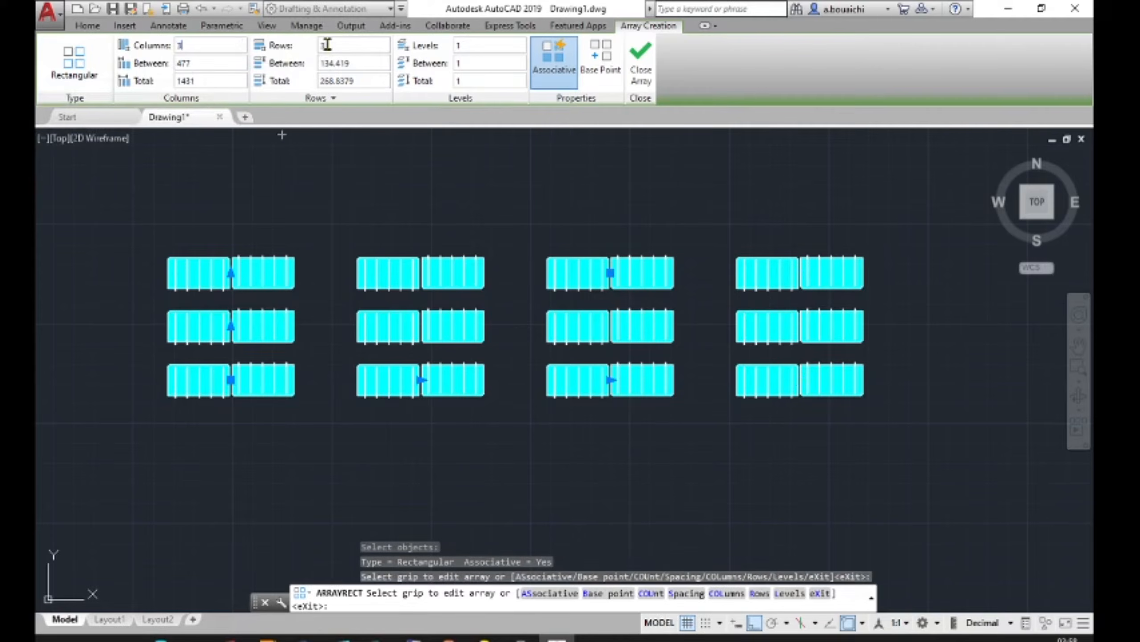
click(336, 45)
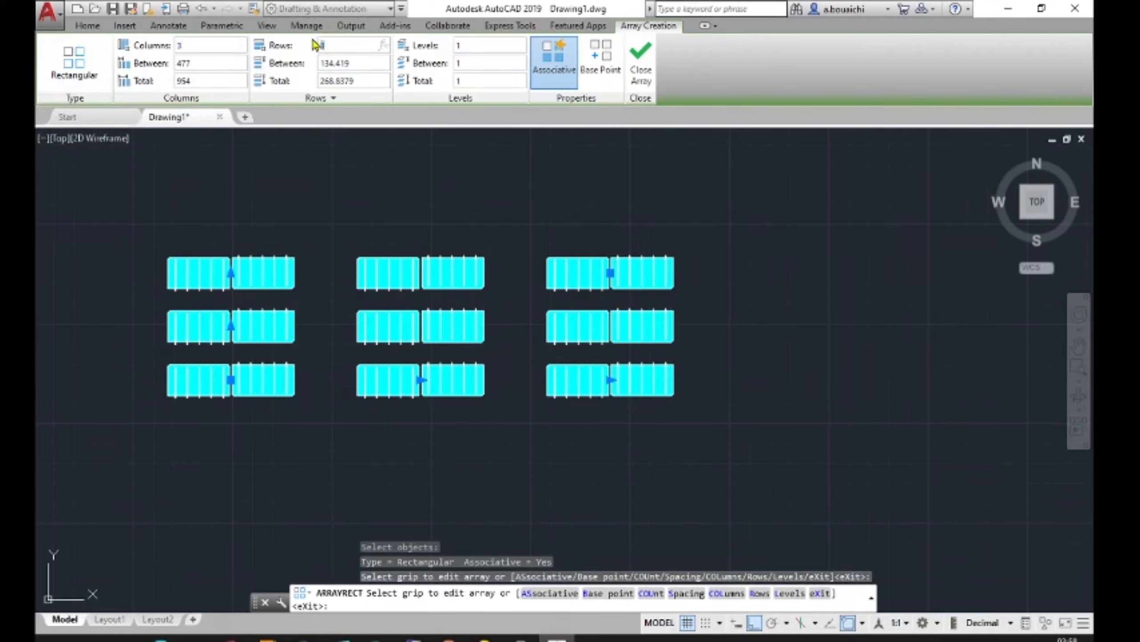
text(10)
key(Return)
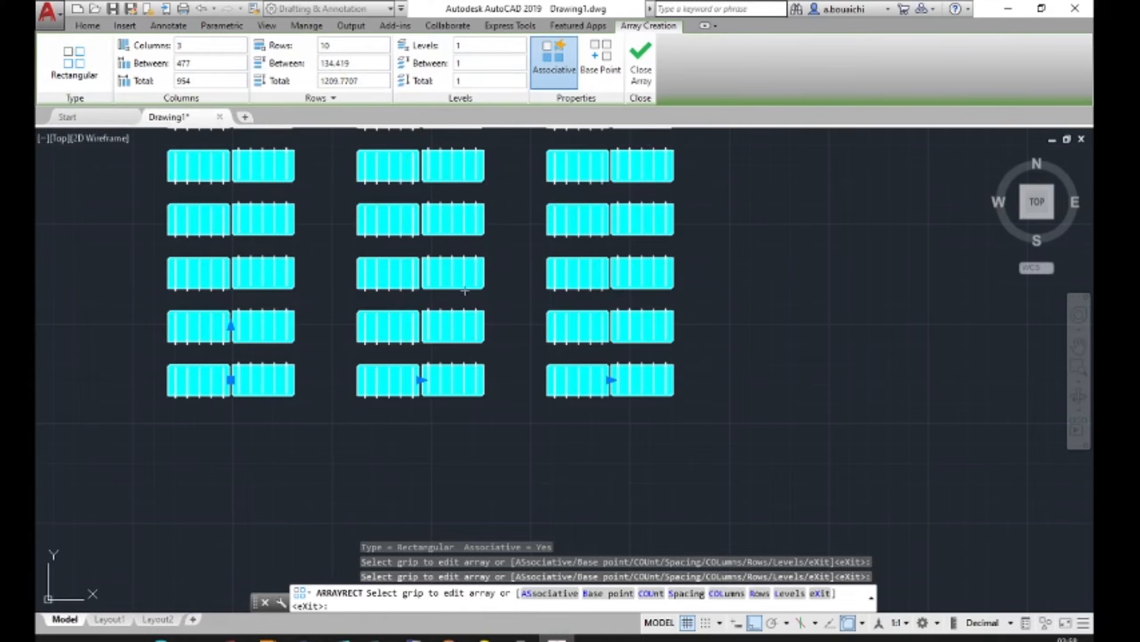
scroll(523, 341, down, 3)
middle_drag(523, 342, 547, 430)
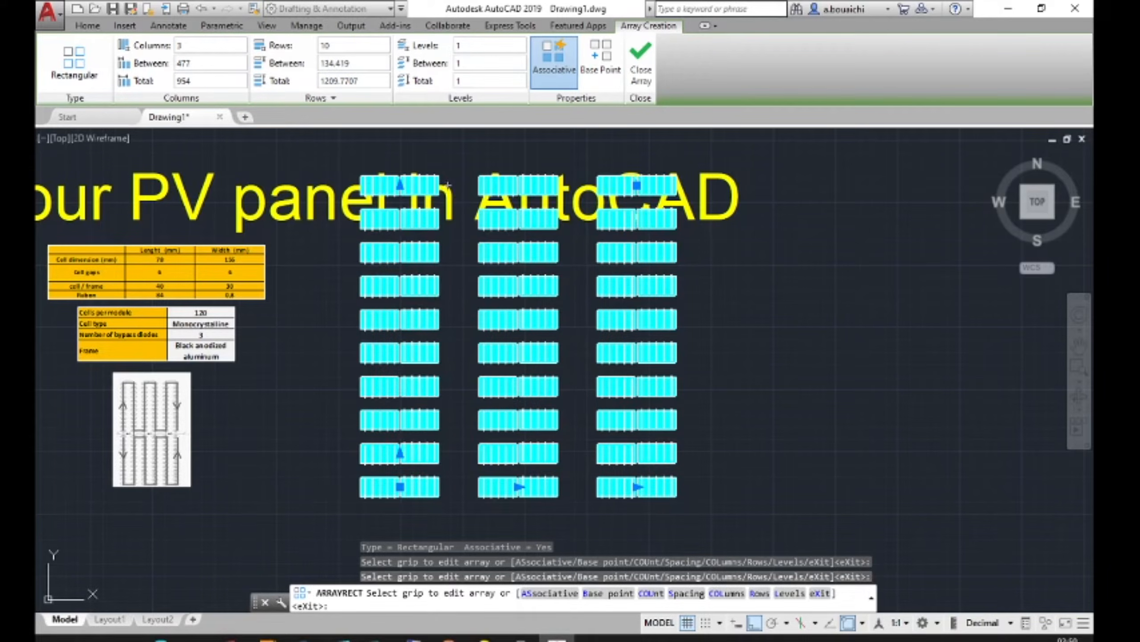
Set the array's column spacing to 324 mm.
scroll(447, 183, up, 2)
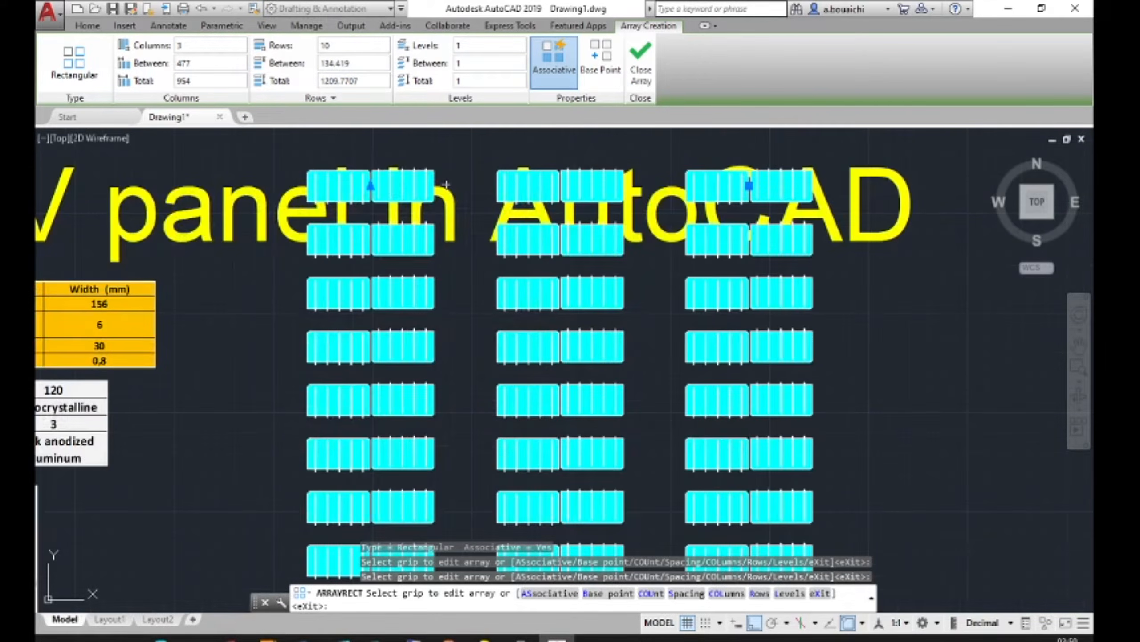
scroll(445, 184, up, 4)
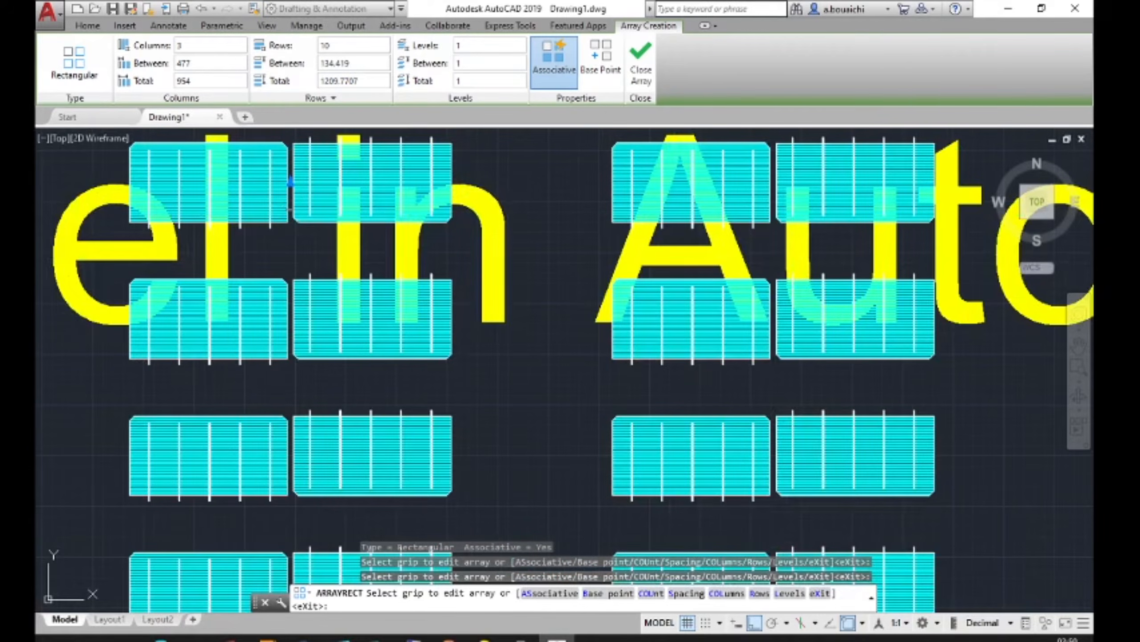
scroll(290, 209, up, 2)
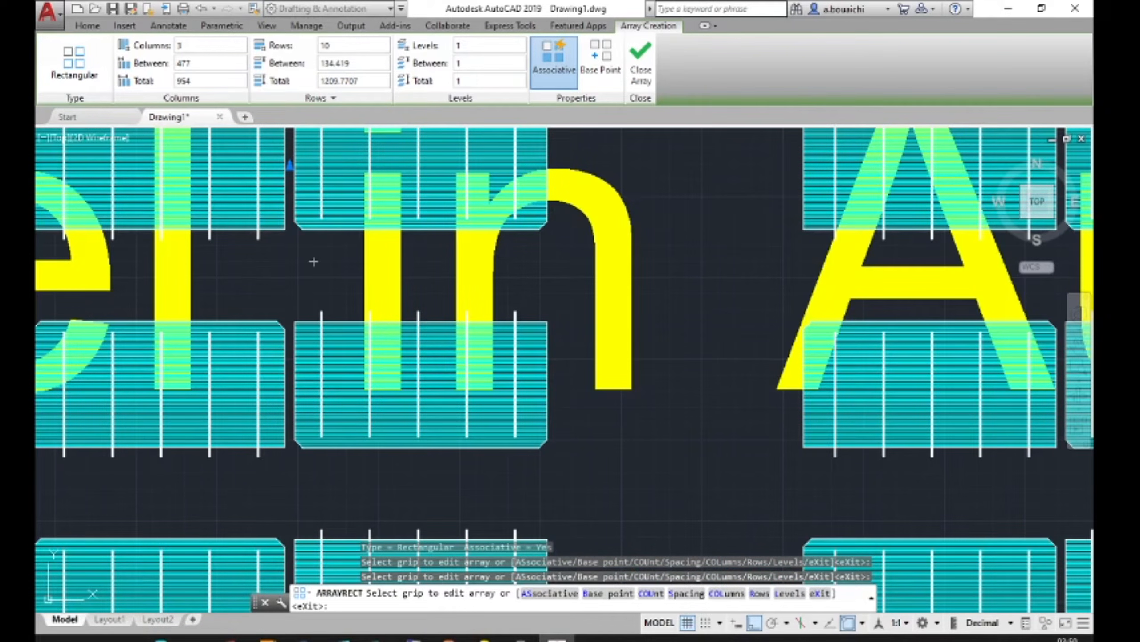
click(176, 63)
text(324)
key(Return)
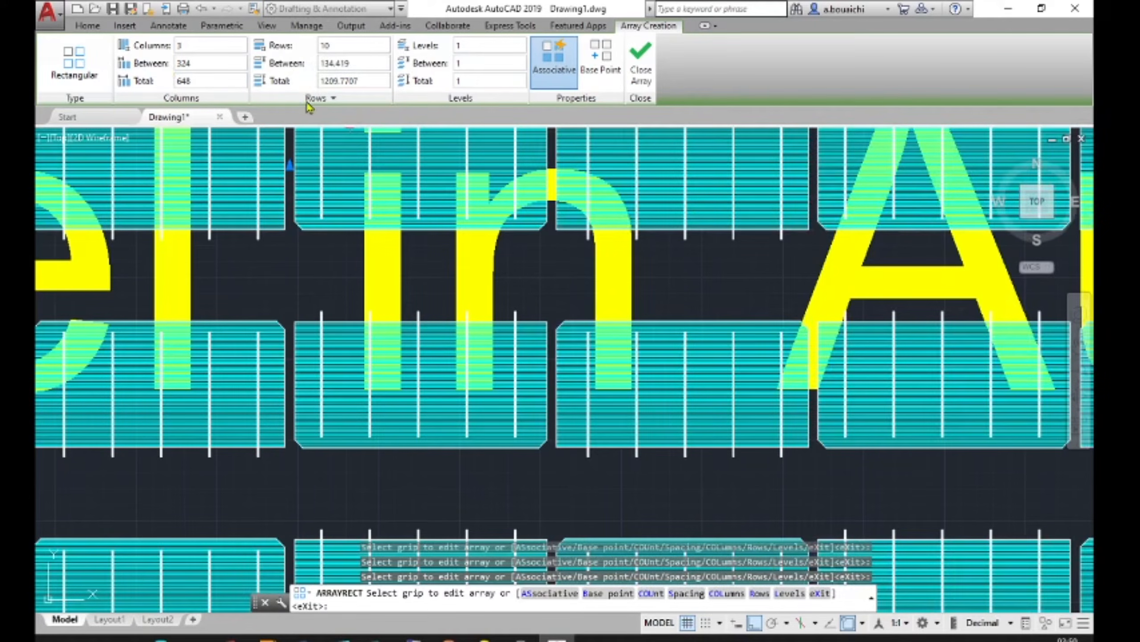
Set the array's row spacing to 84 mm and finish the array.
middle_drag(339, 247, 588, 285)
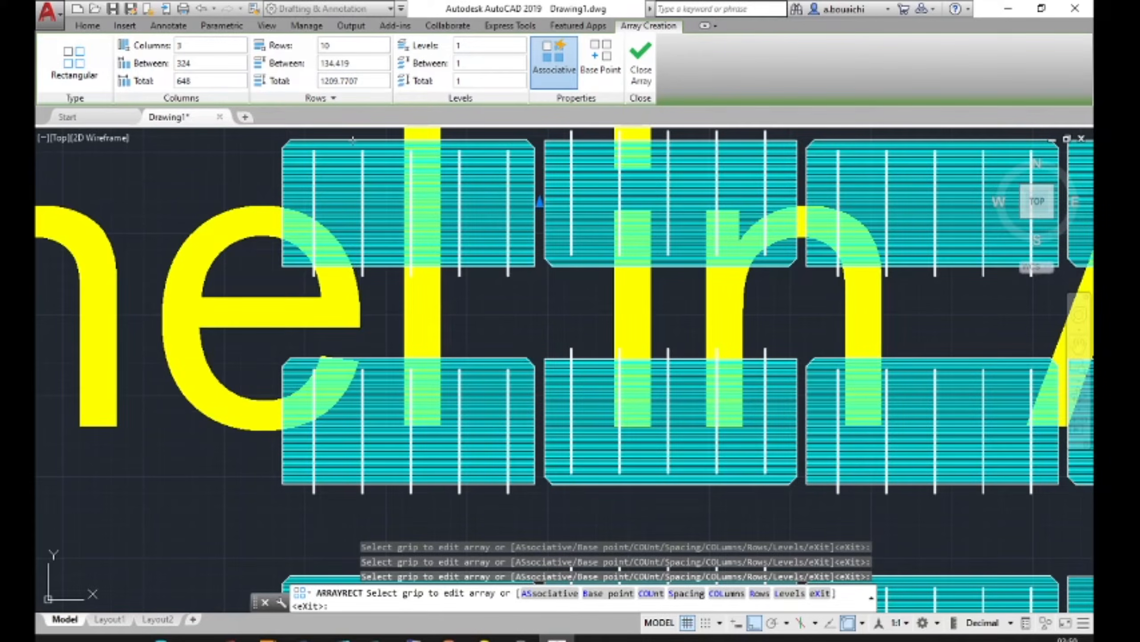
click(319, 66)
text(84)
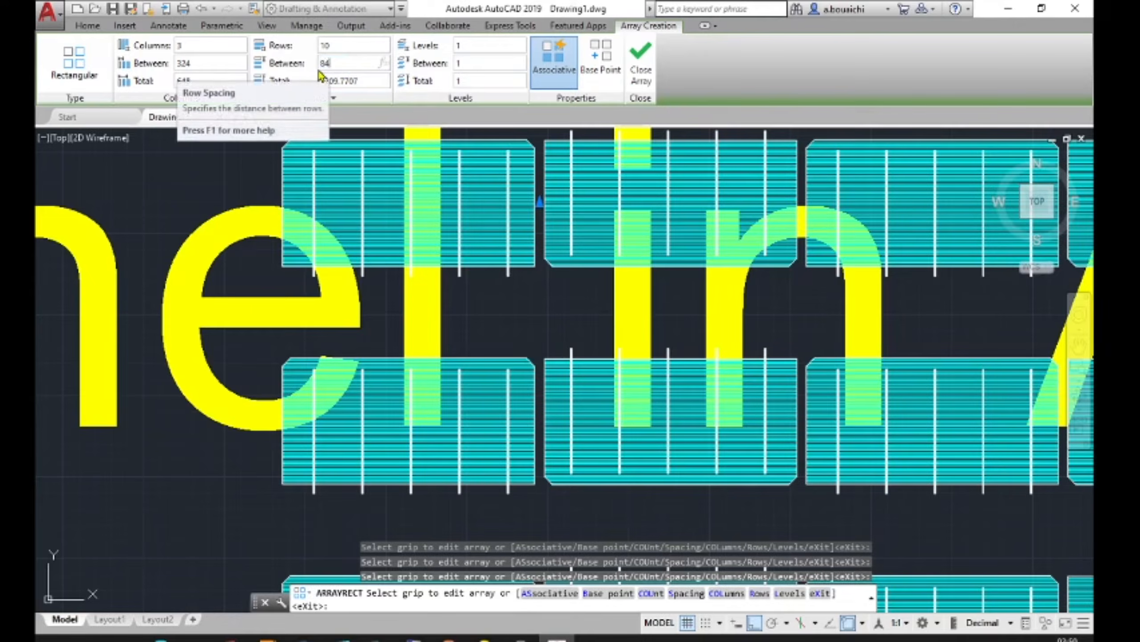
key(Return)
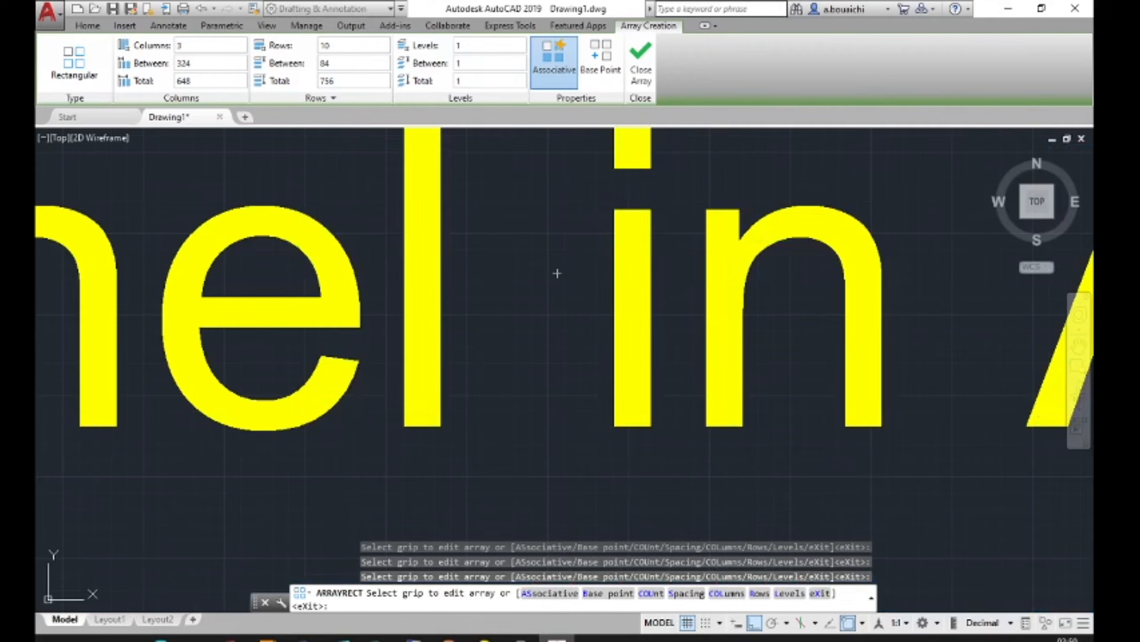
scroll(557, 273, down, 10)
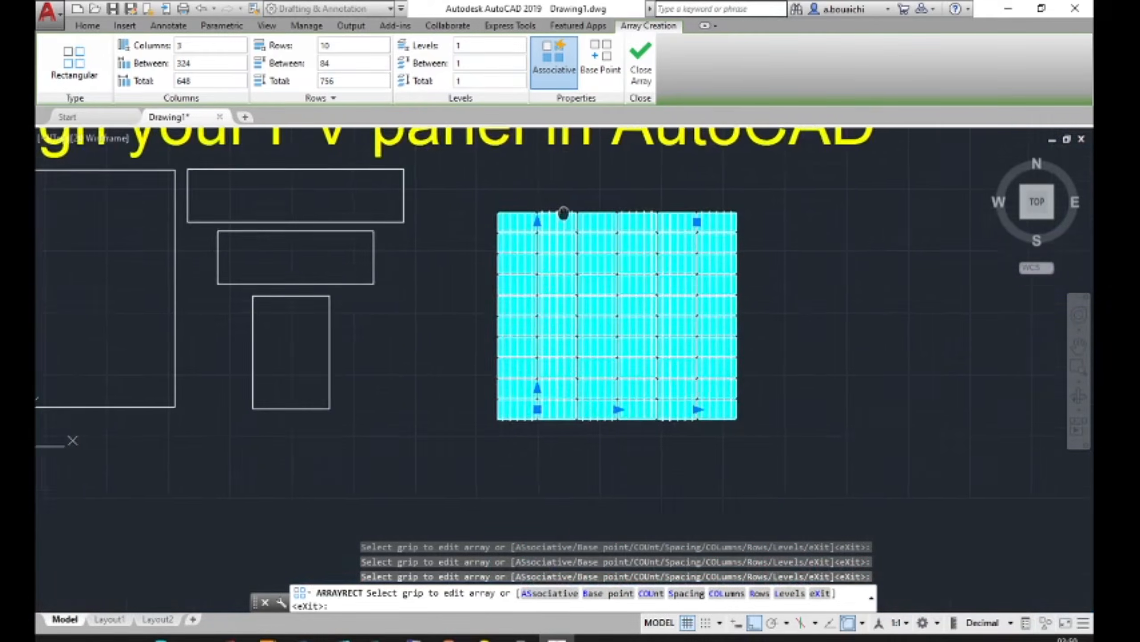
scroll(614, 337, up, 2)
middle_drag(609, 308, 603, 362)
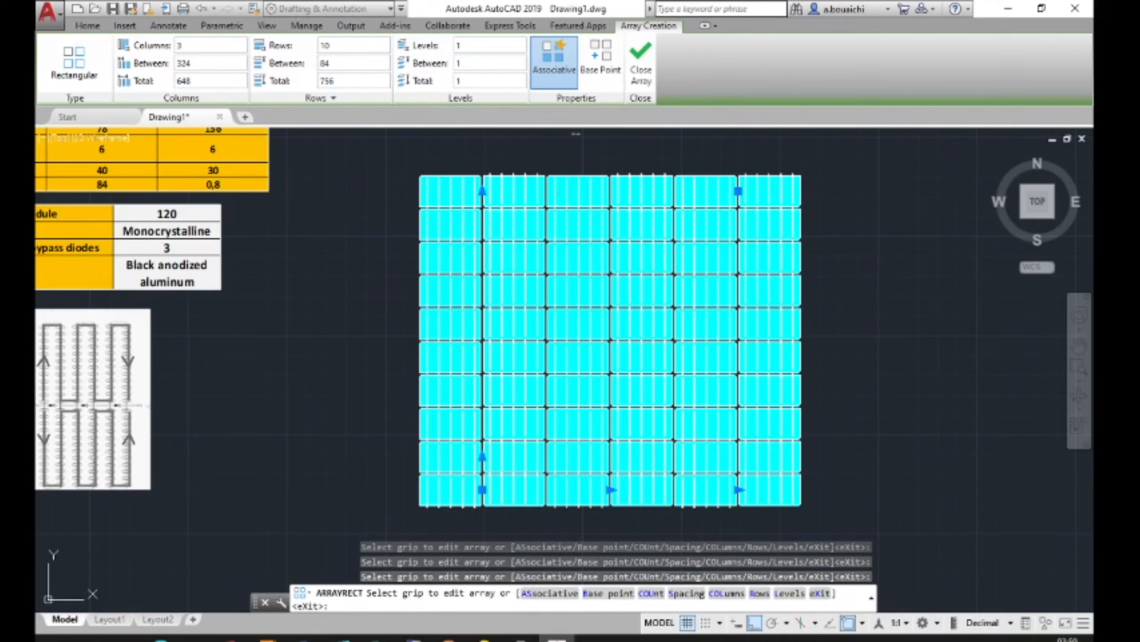
click(641, 77)
Draw a 6 mm vertical polyline upward from the upper-left cell's top edge, in line with its first ribbon.
scroll(479, 173, up, 8)
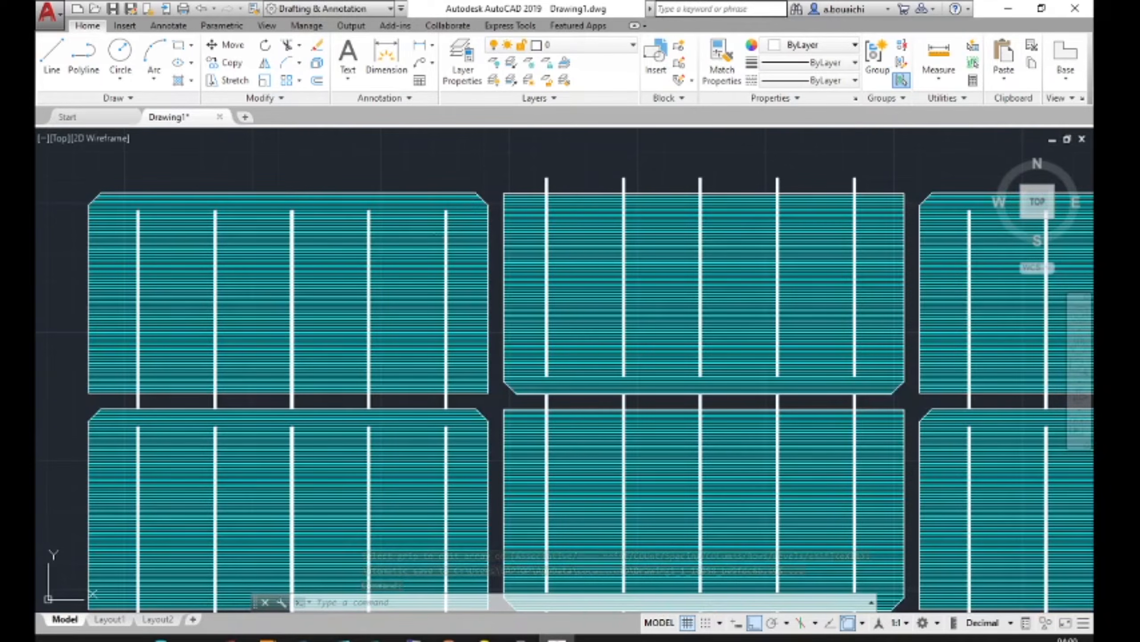
scroll(603, 189, down, 8)
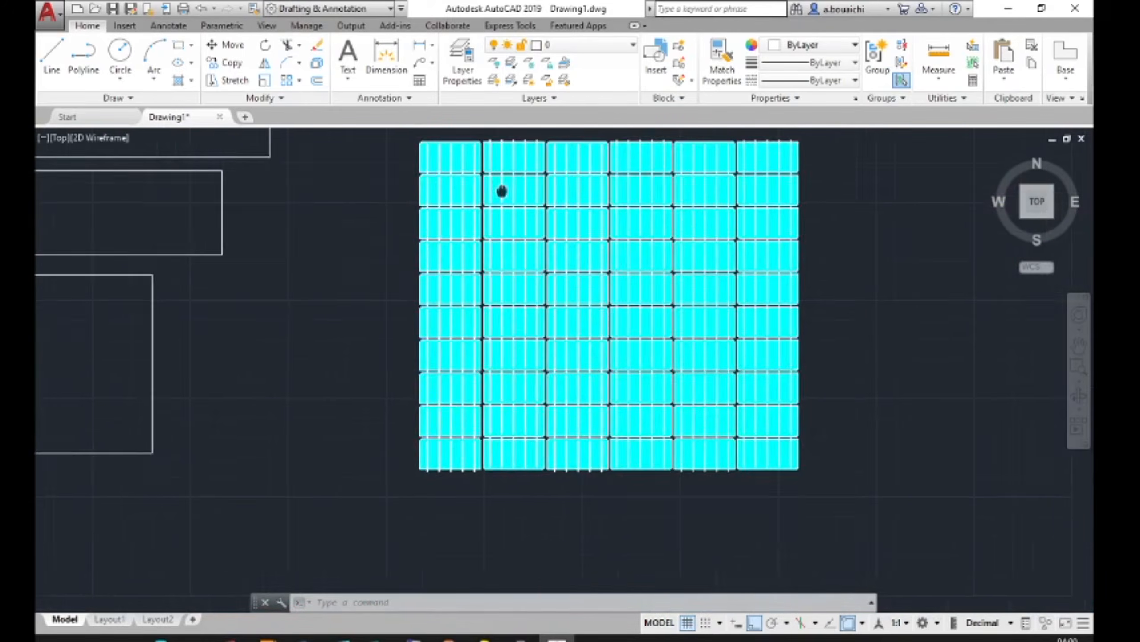
middle_drag(502, 191, 448, 214)
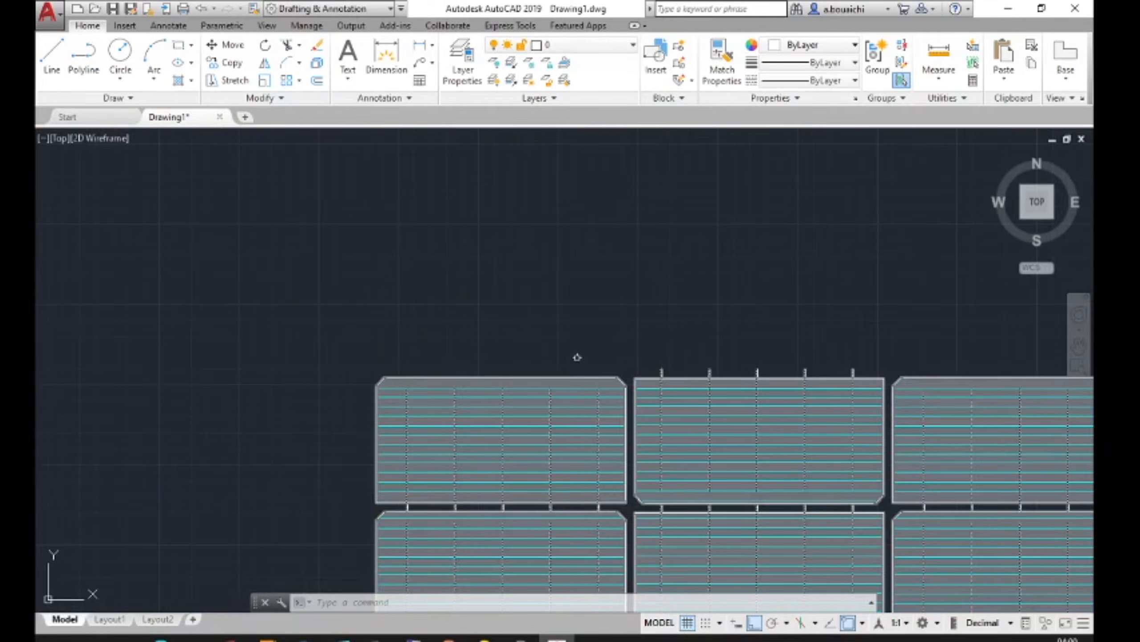
middle_drag(712, 357, 528, 260)
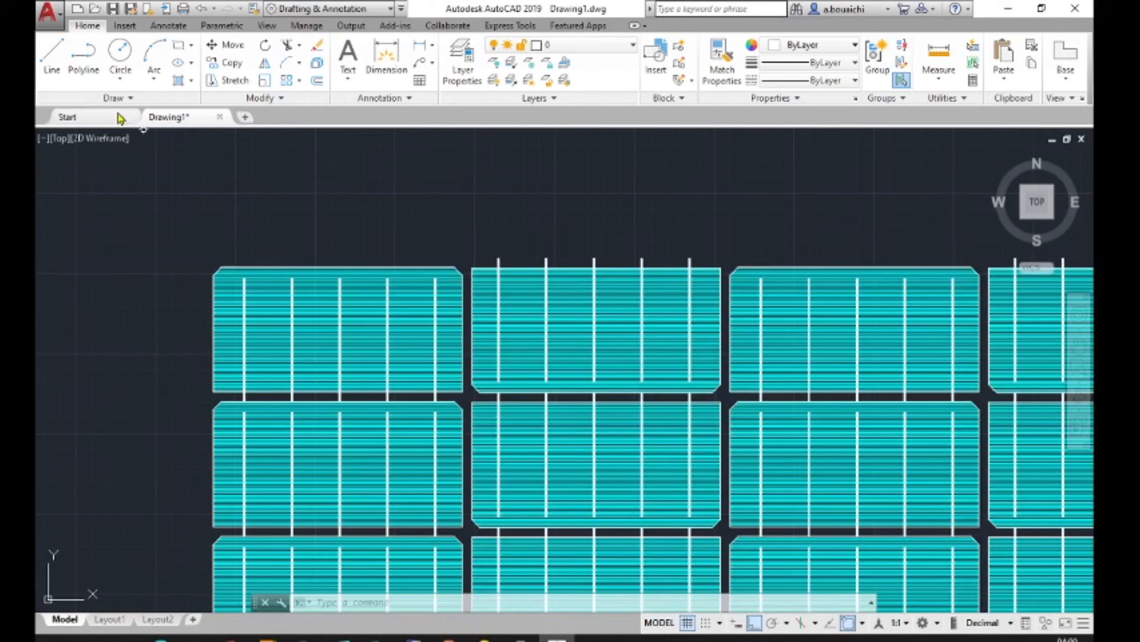
click(85, 68)
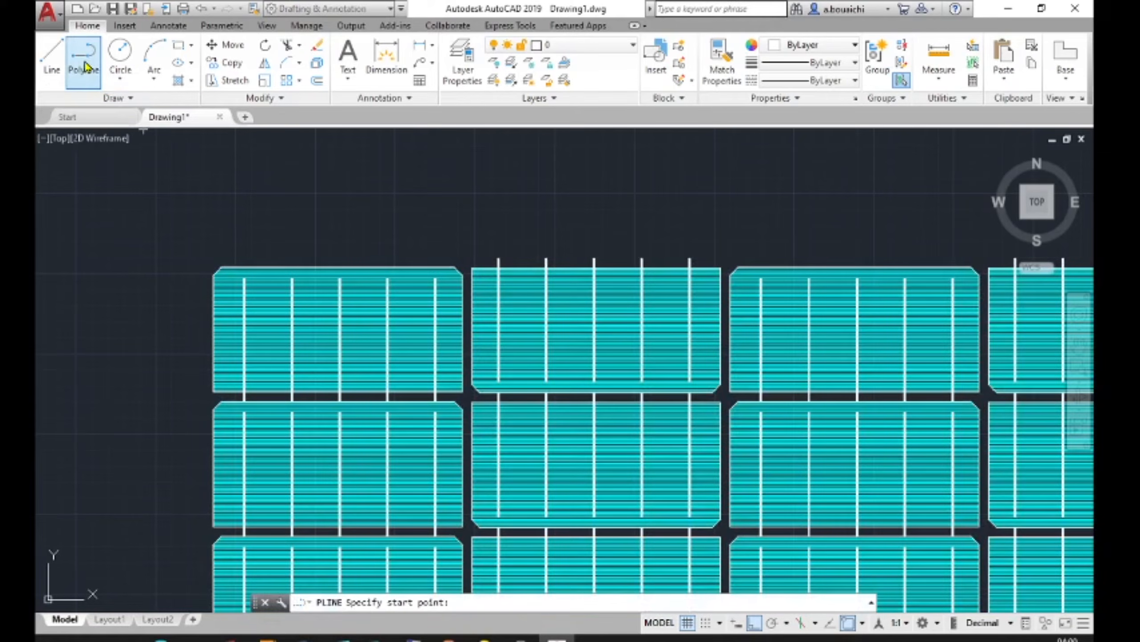
scroll(285, 219, up, 2)
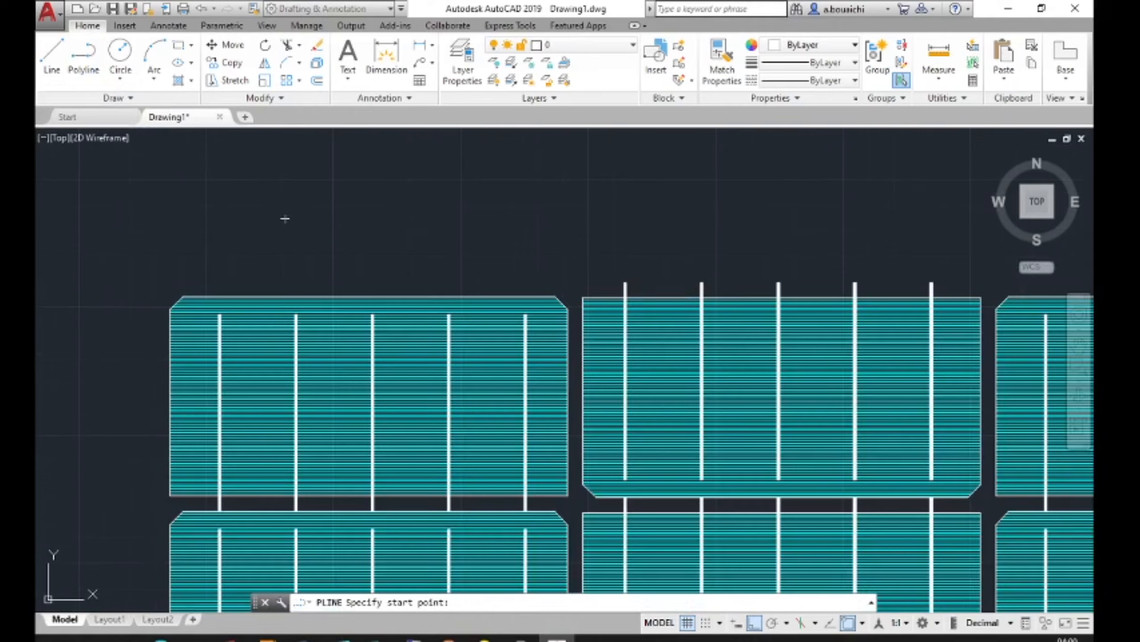
click(218, 297)
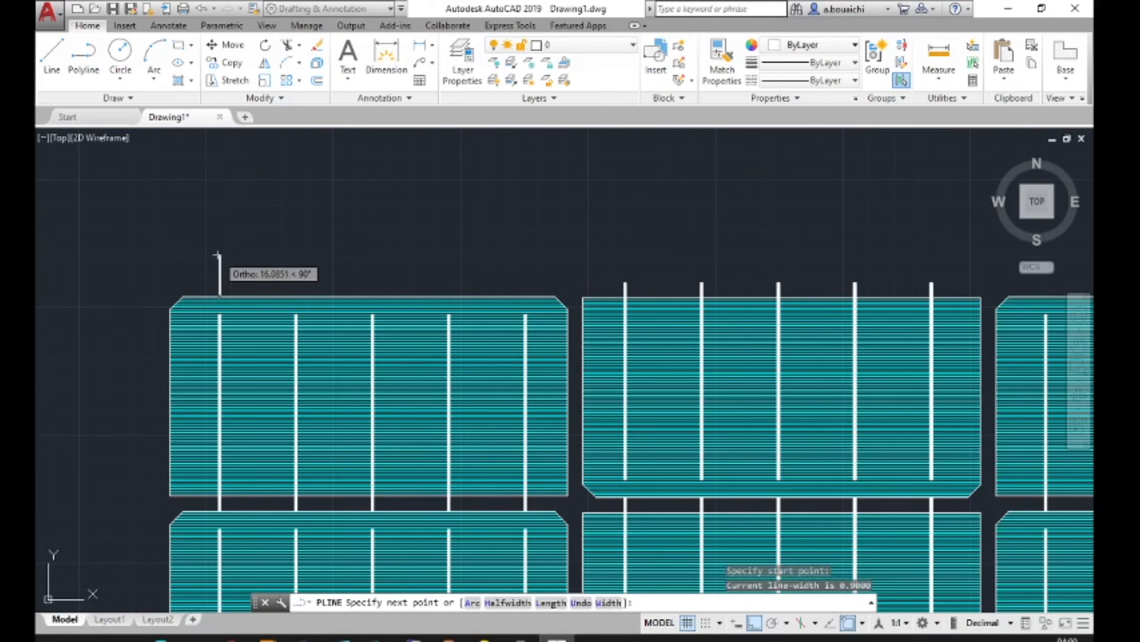
text(6)
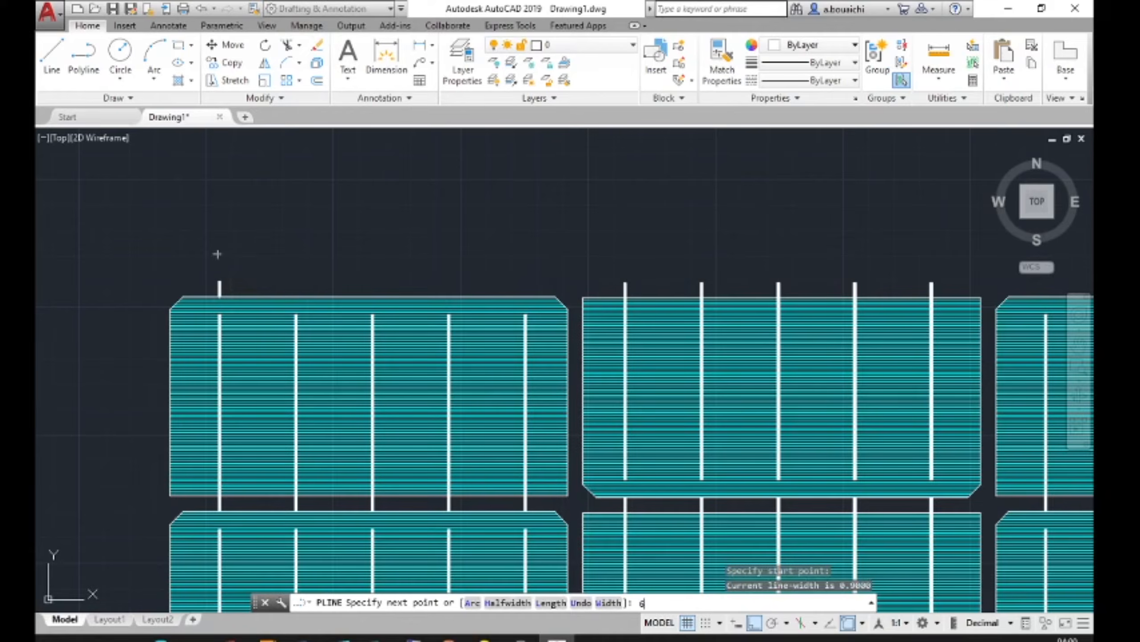
key(Return)
key(Escape)
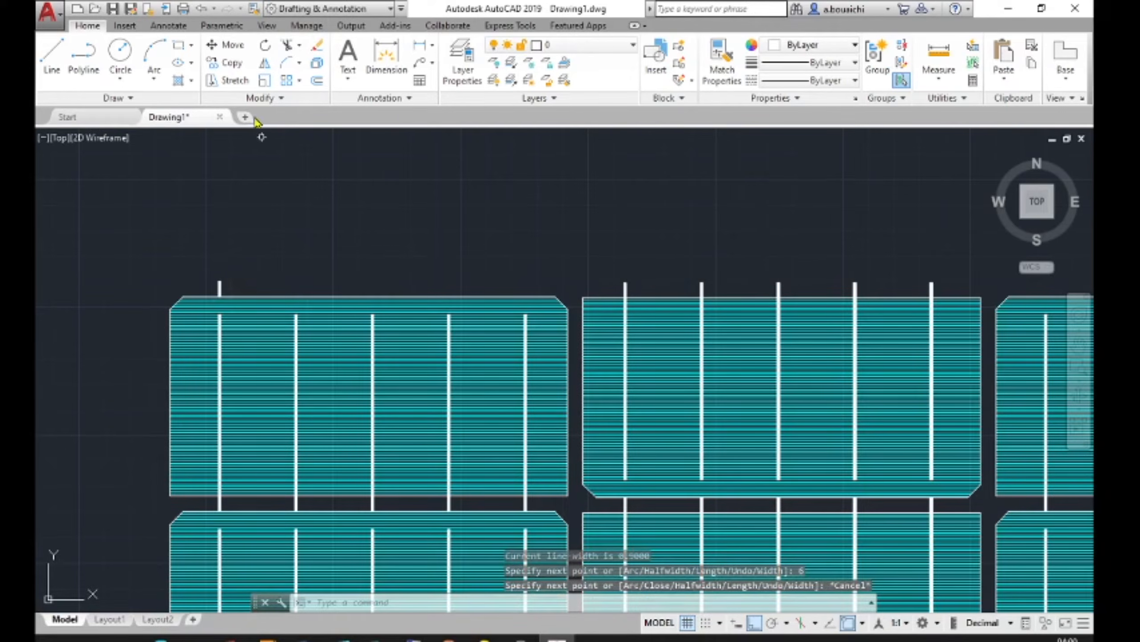
Copy the 6 mm ribbon extension along the upper-left cell's top edge, in line with each of its other four ribbons.
click(228, 62)
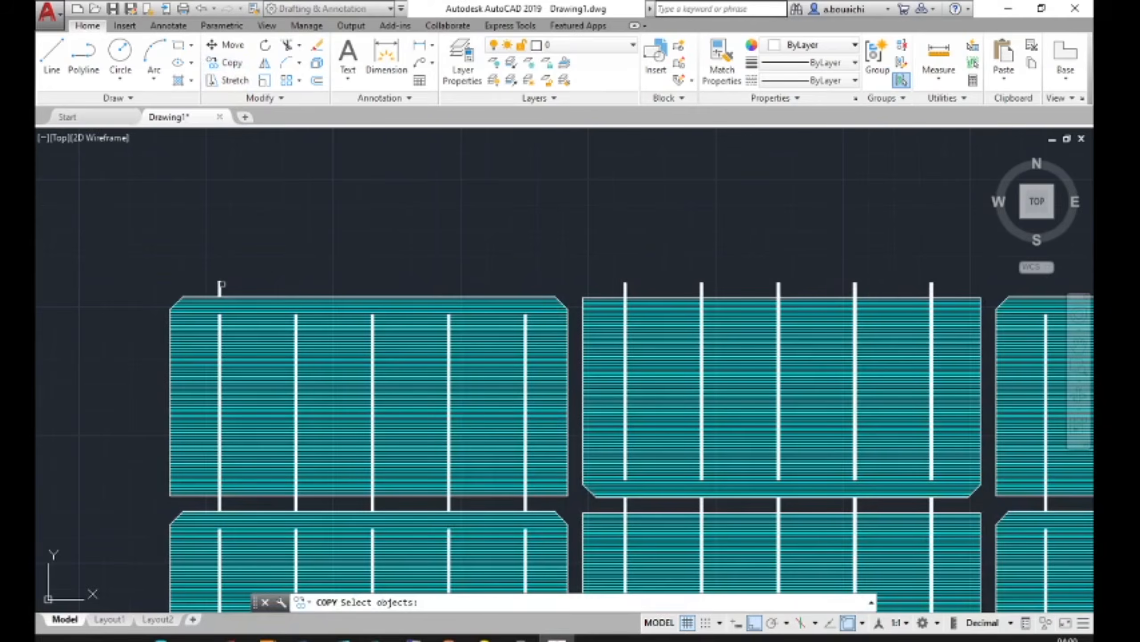
click(219, 285)
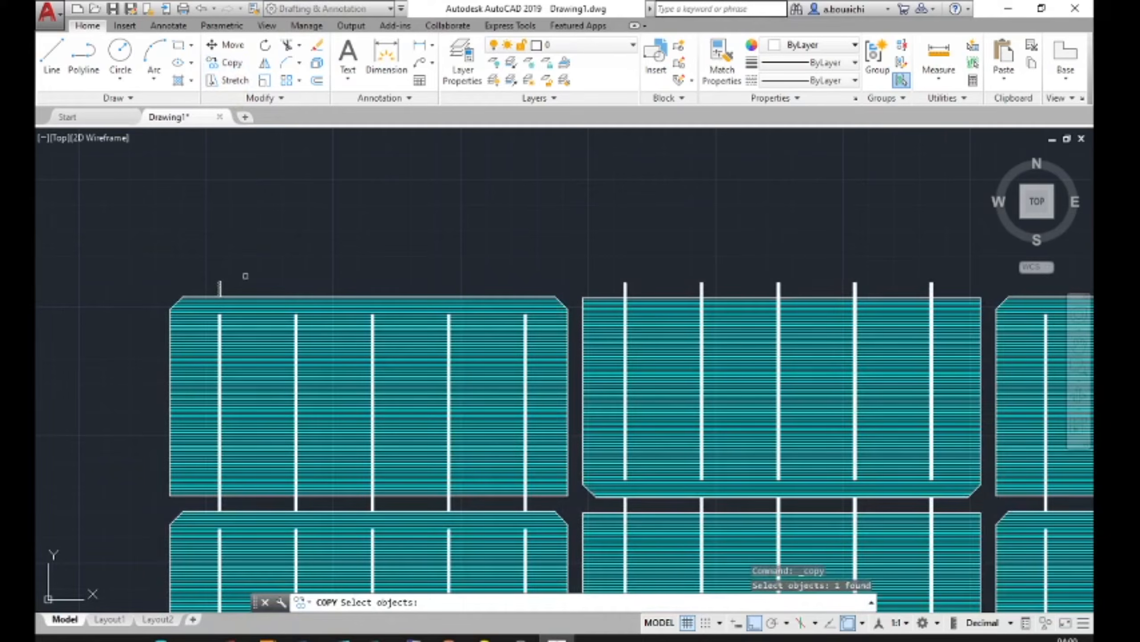
key(Return)
scroll(247, 282, up, 6)
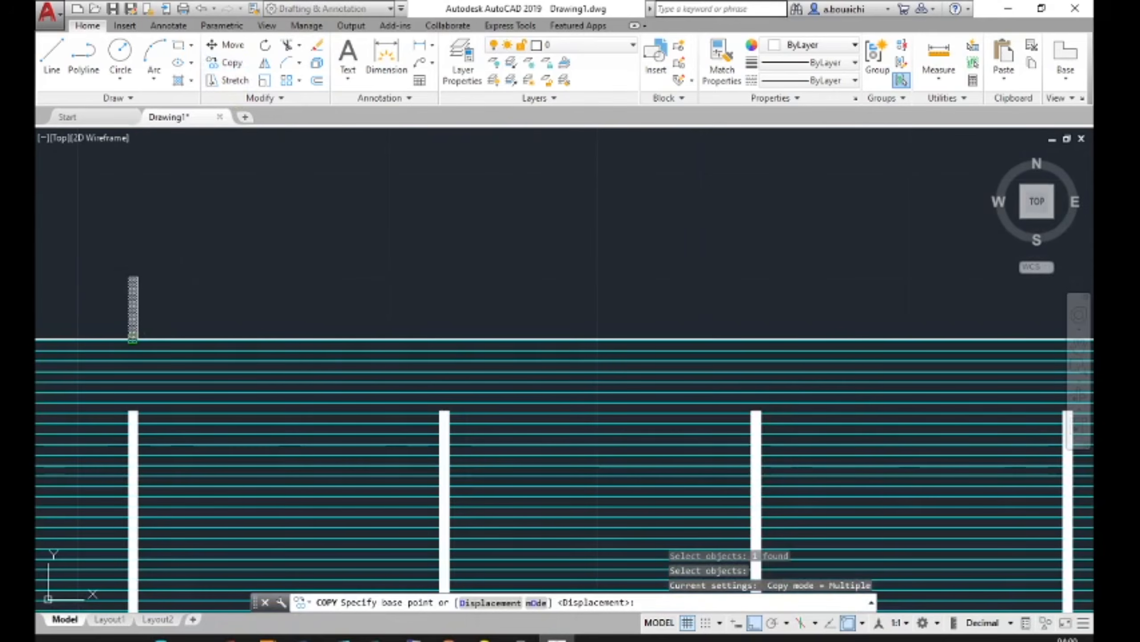
click(132, 339)
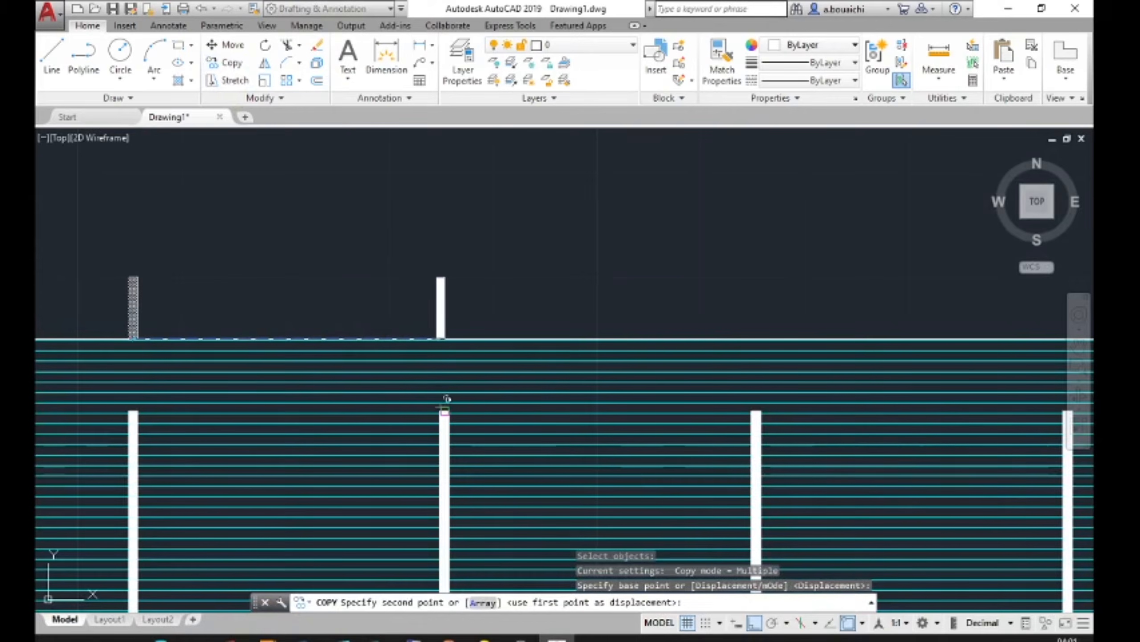
click(444, 339)
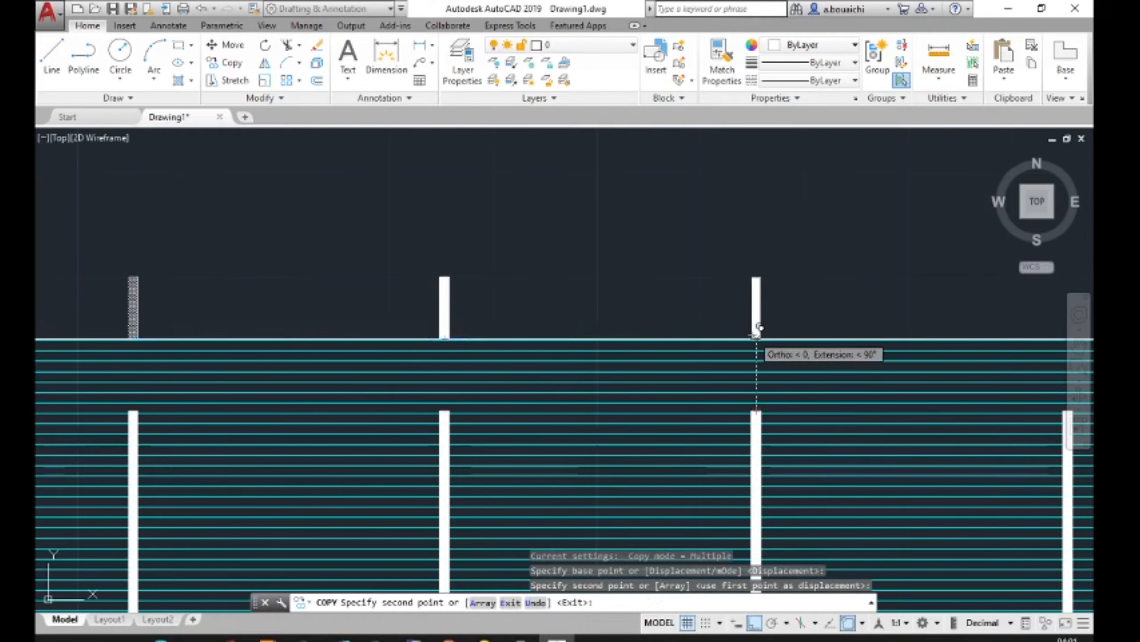
click(757, 333)
scroll(773, 359, down, 2)
middle_drag(776, 365, 278, 297)
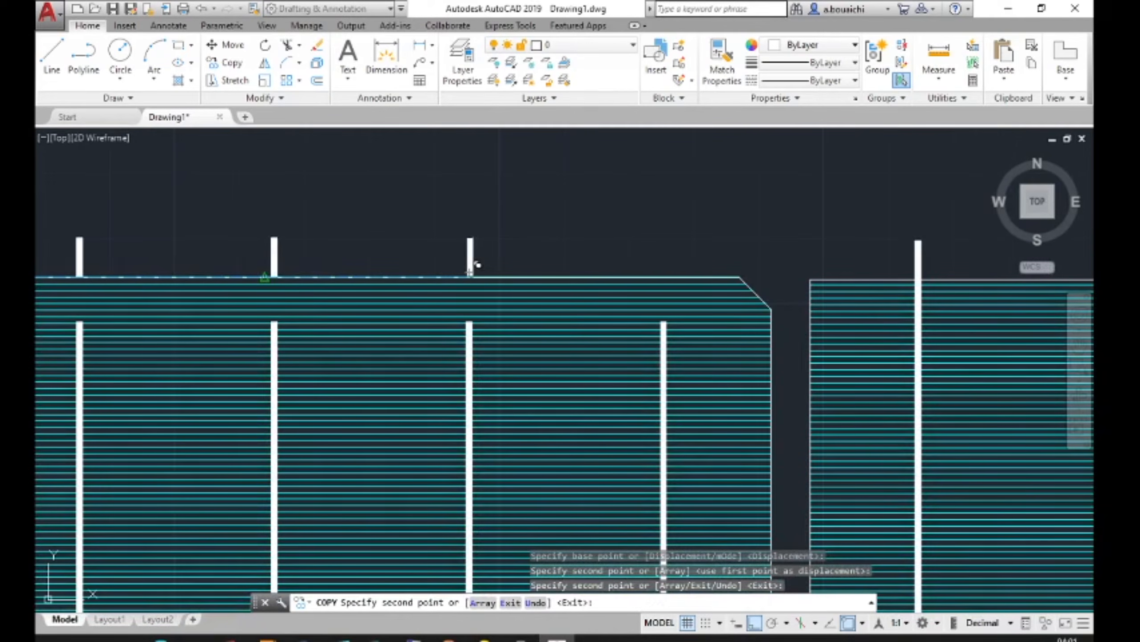
click(469, 298)
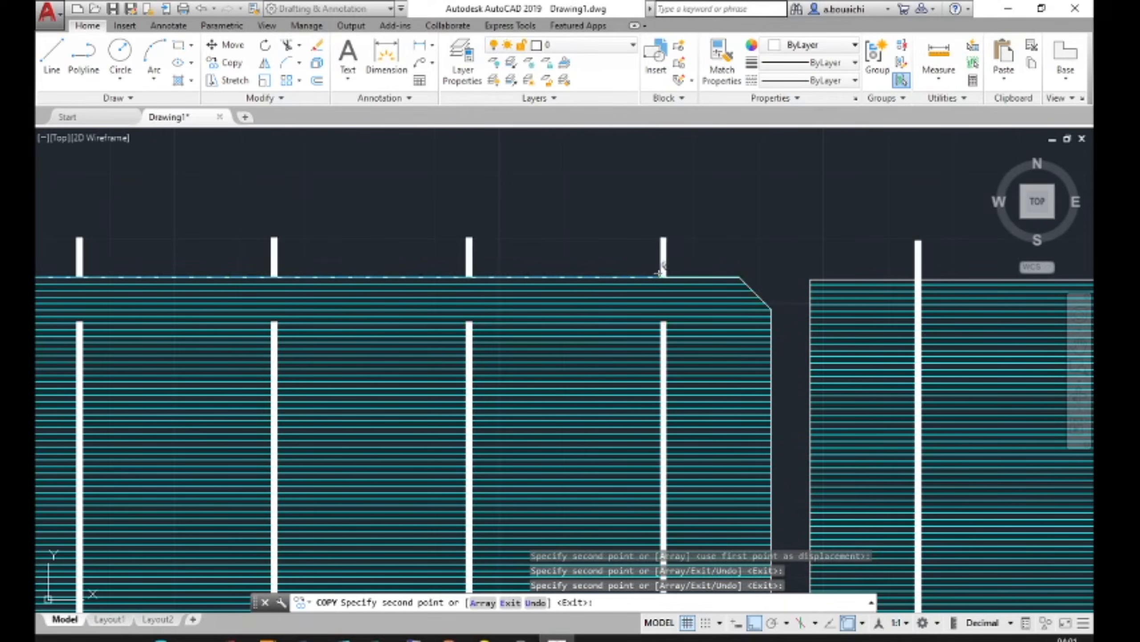
click(664, 274)
key(Escape)
Copy the five ribbon extensions of the upper-left cell onto the third column's top cell, aligned with its ribbons.
scroll(672, 324, down, 2)
scroll(673, 324, down, 4)
middle_drag(767, 356, 557, 262)
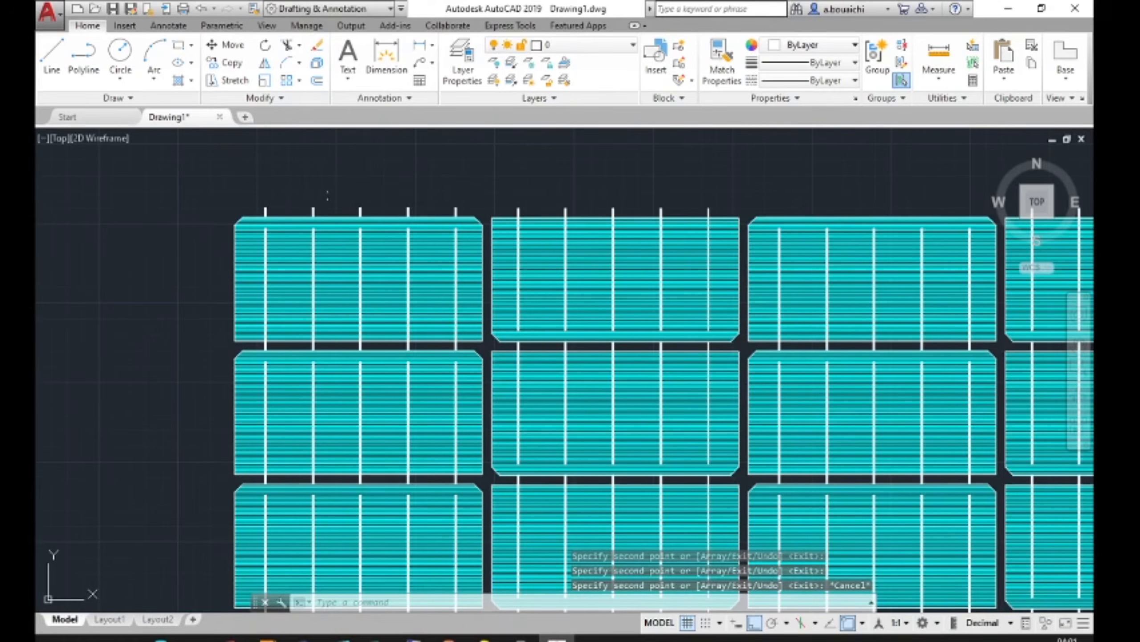
scroll(300, 181, up, 2)
scroll(300, 181, up, 2)
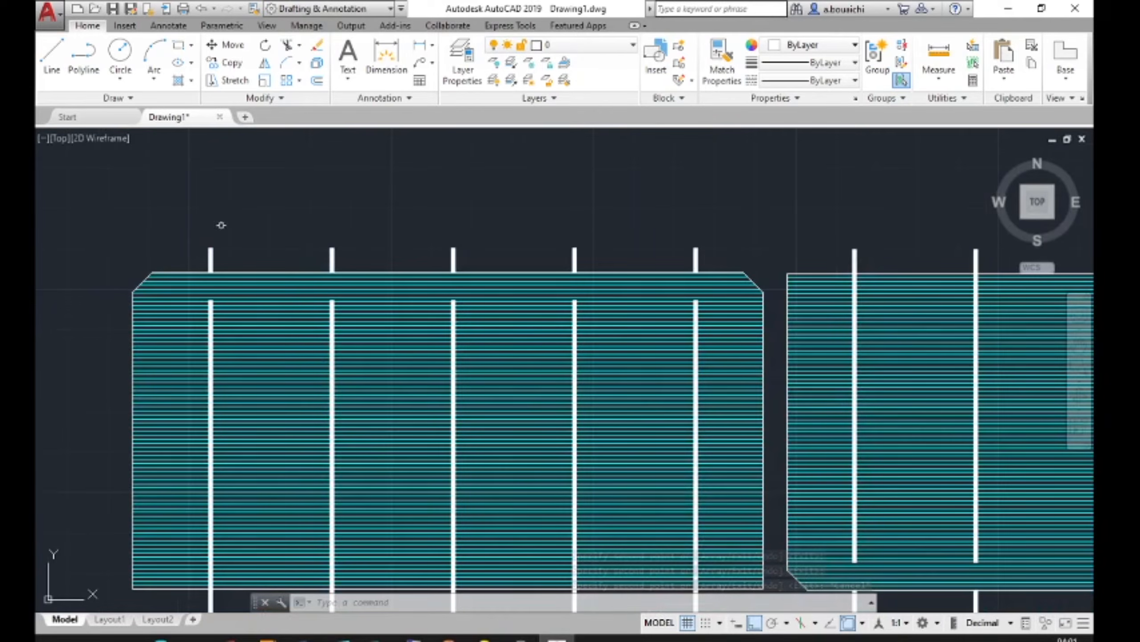
mouse_move(178, 214)
mouse_down()
mouse_move(197, 272)
mouse_move(224, 287)
mouse_move(699, 267)
mouse_move(738, 243)
mouse_move(728, 235)
mouse_up()
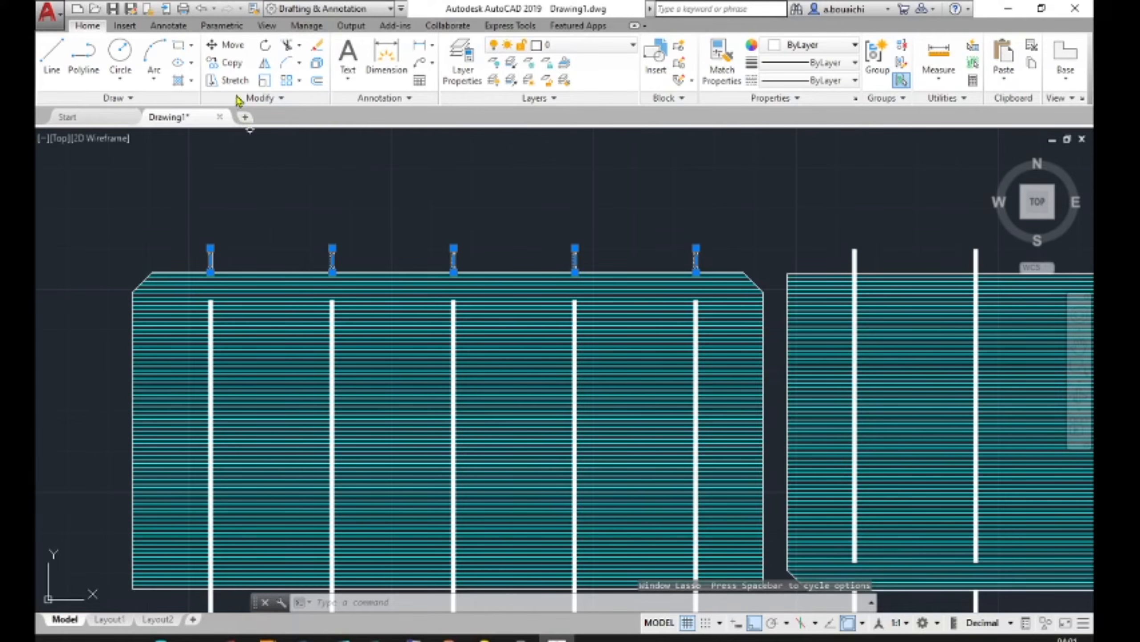
click(229, 65)
scroll(218, 259, up, 4)
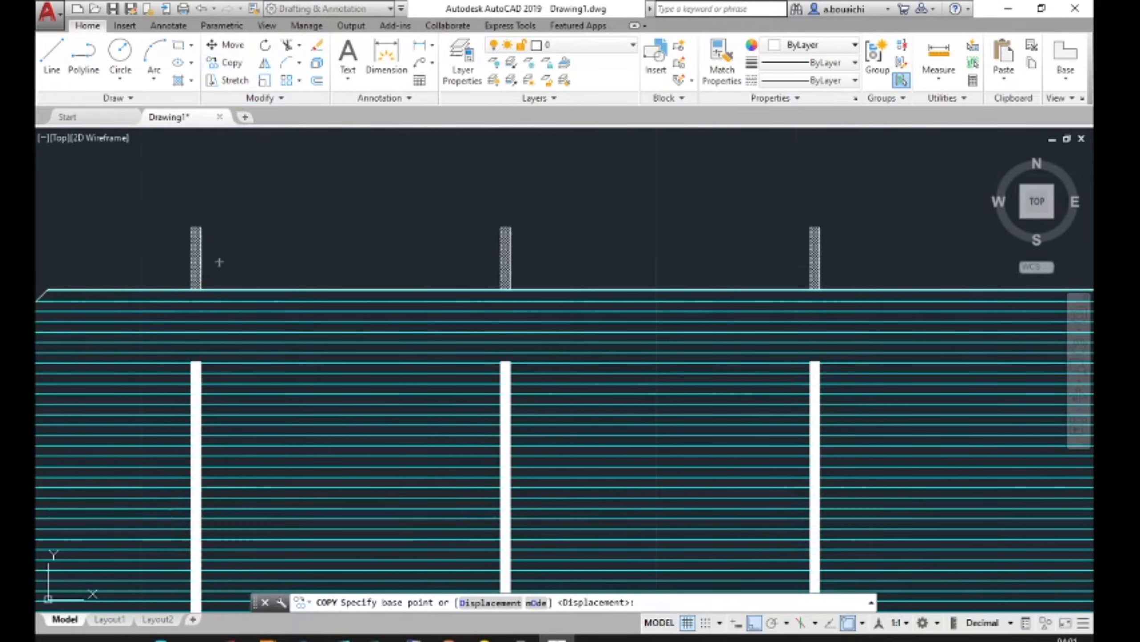
click(195, 291)
scroll(461, 343, down, 6)
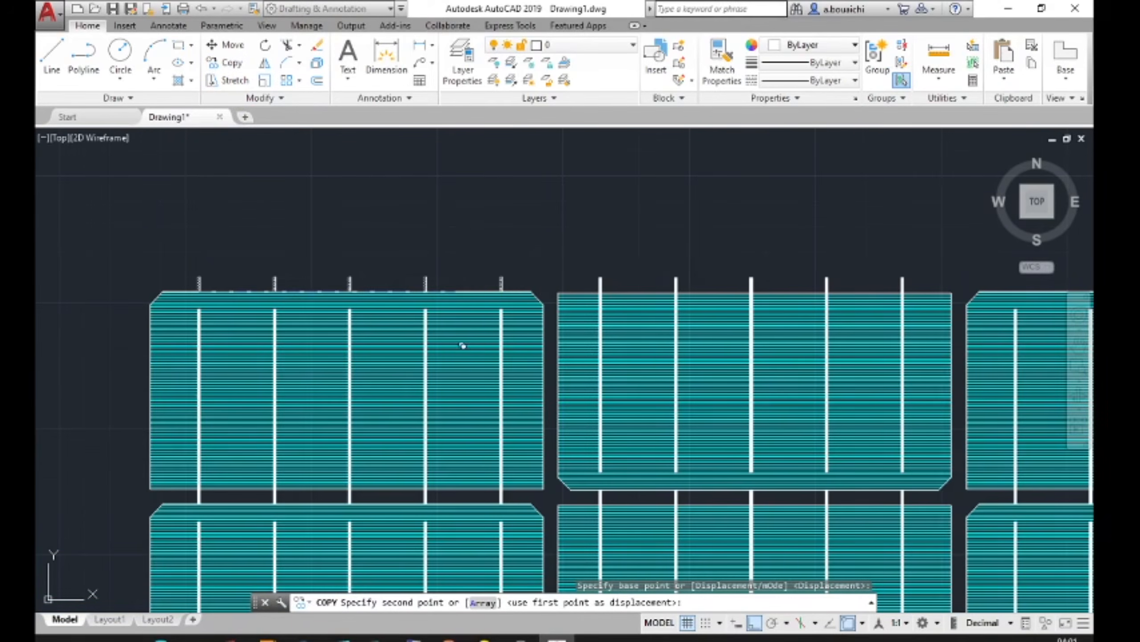
mouse_move(582, 350)
middle_down()
mouse_move(521, 290)
mouse_move(331, 255)
middle_up()
scroll(336, 237, up, 4)
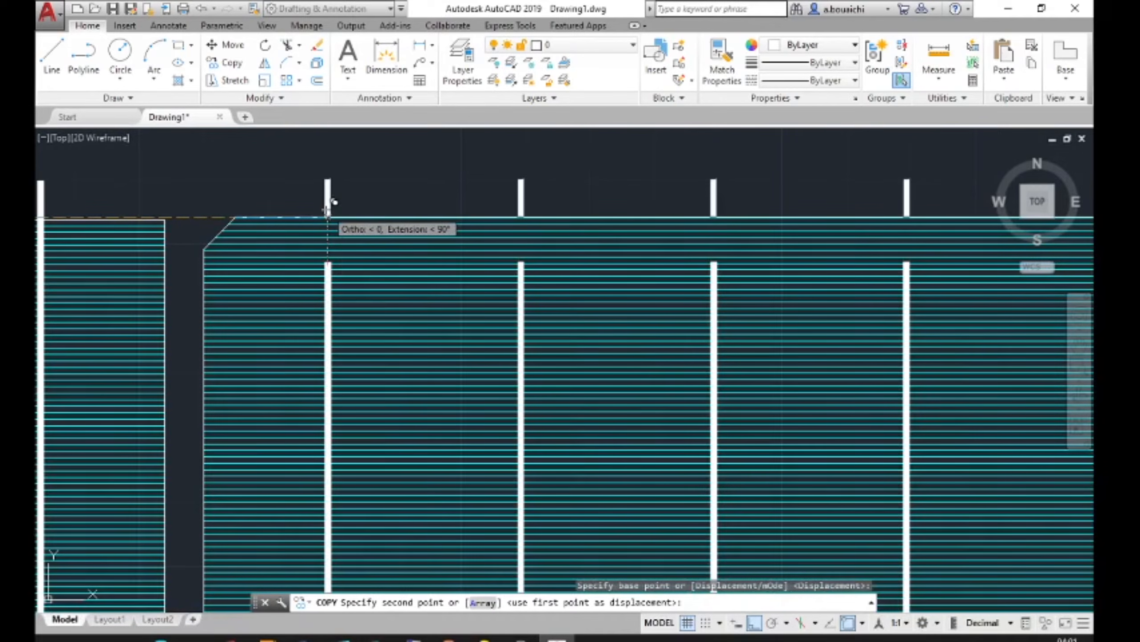
click(333, 203)
Place another copy of the five extensions on the fifth column's top cell and finish copying.
scroll(542, 292, down, 6)
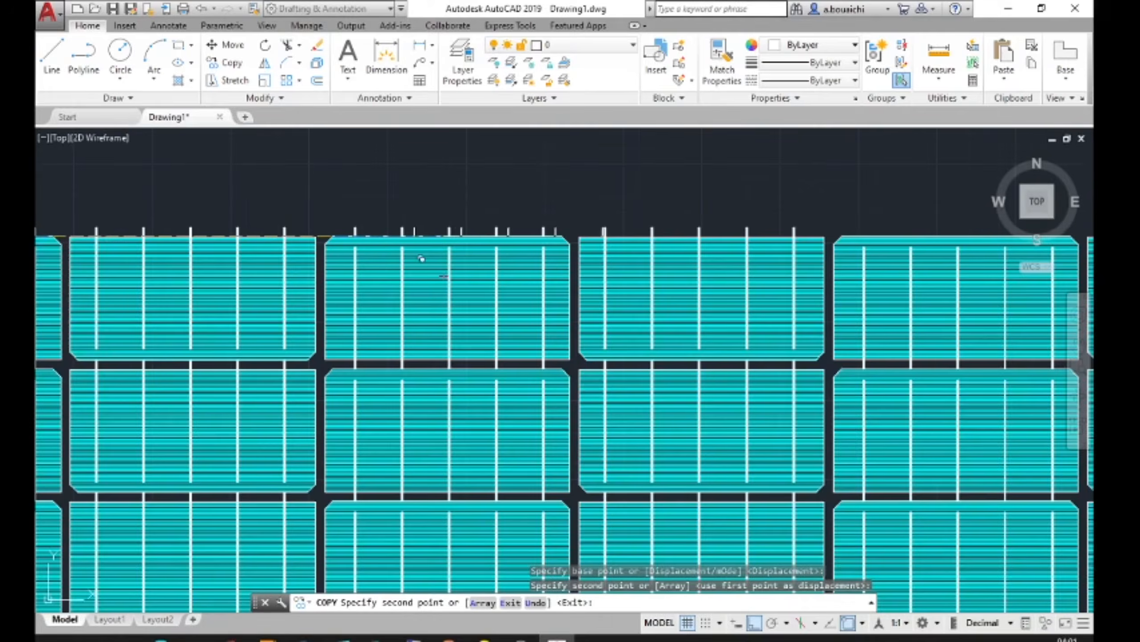
mouse_move(541, 293)
middle_down()
mouse_move(258, 252)
mouse_move(160, 264)
middle_up()
scroll(393, 196, up, 2)
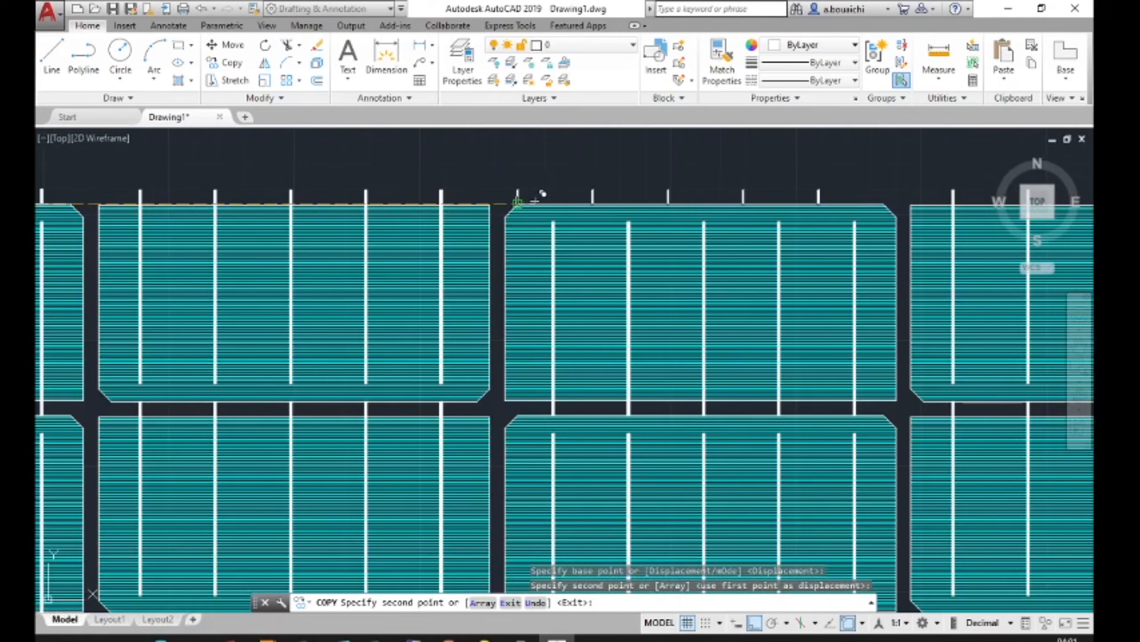
scroll(551, 206, up, 6)
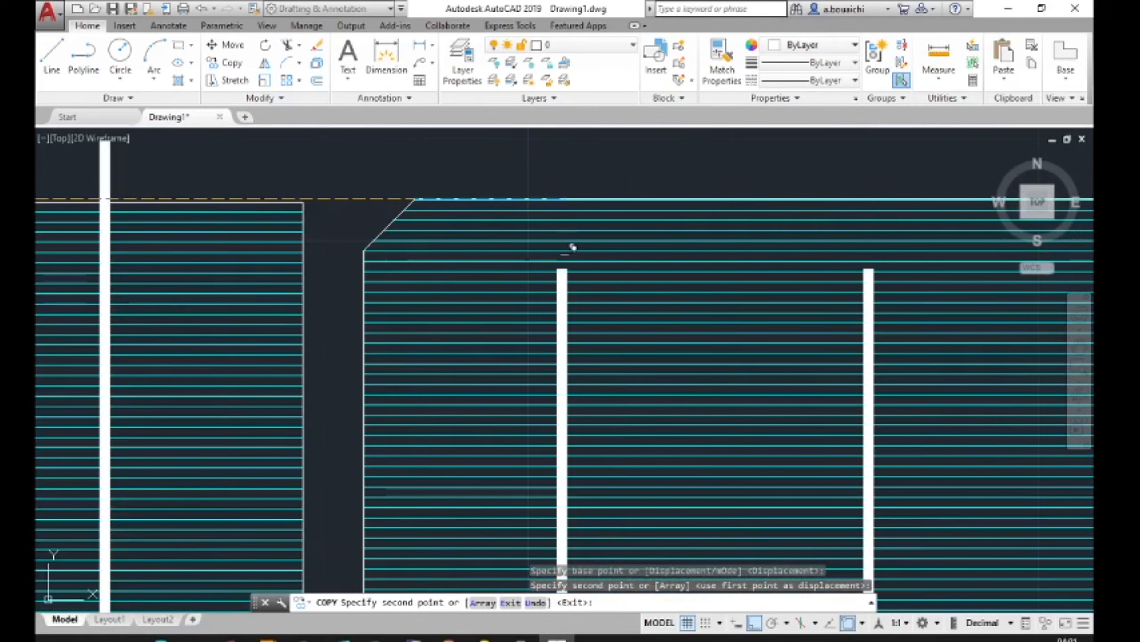
click(562, 199)
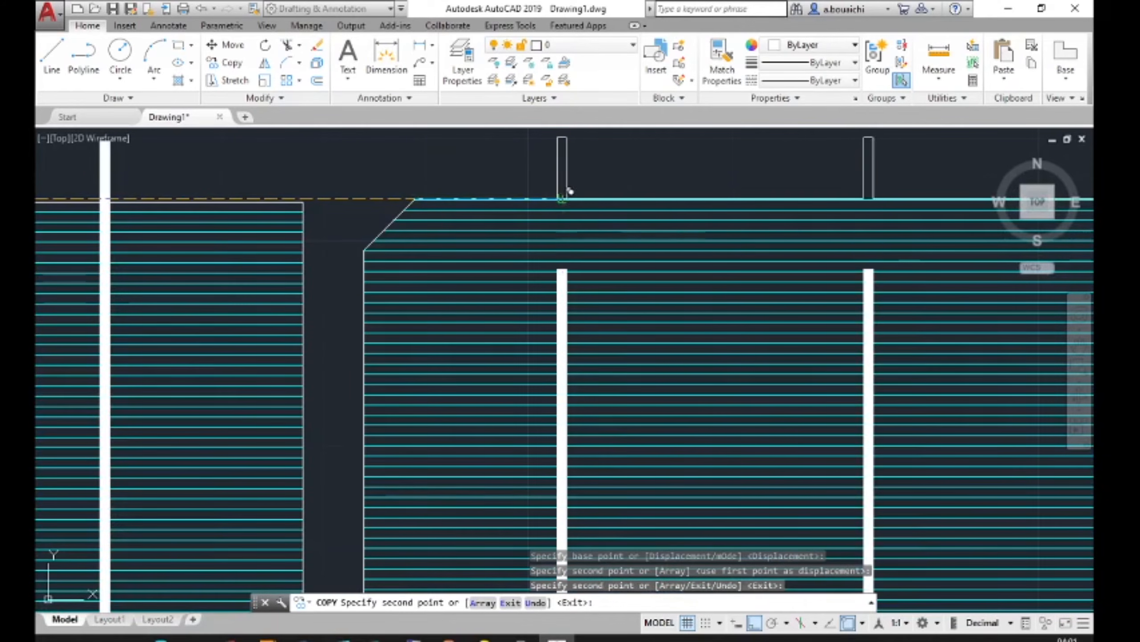
scroll(564, 255, down, 5)
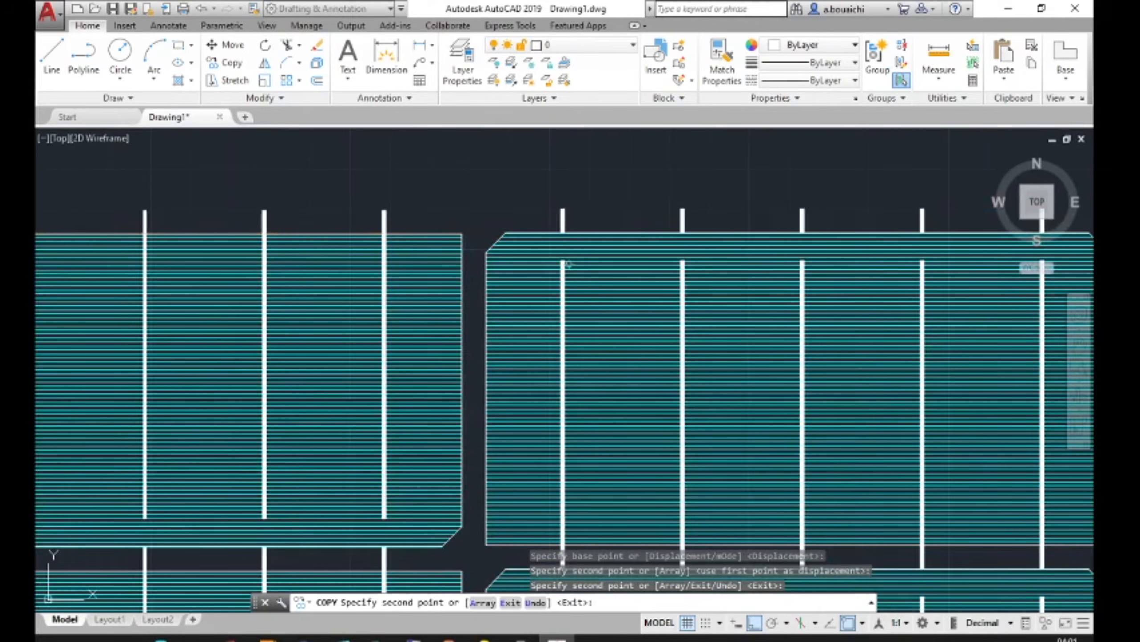
key(Escape)
Examine the bottom edge of the cell array to find which columns lack ribbon extensions.
scroll(572, 275, down, 3)
scroll(573, 276, down, 2)
middle_drag(590, 342, 709, 165)
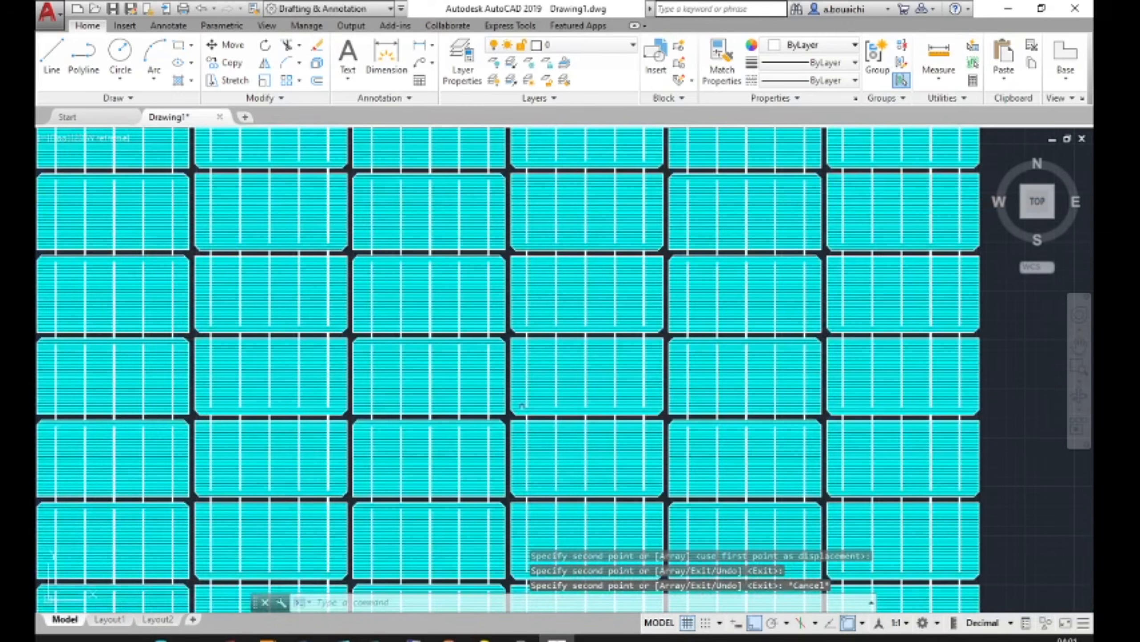
scroll(471, 410, down, 4)
middle_drag(471, 410, 420, 191)
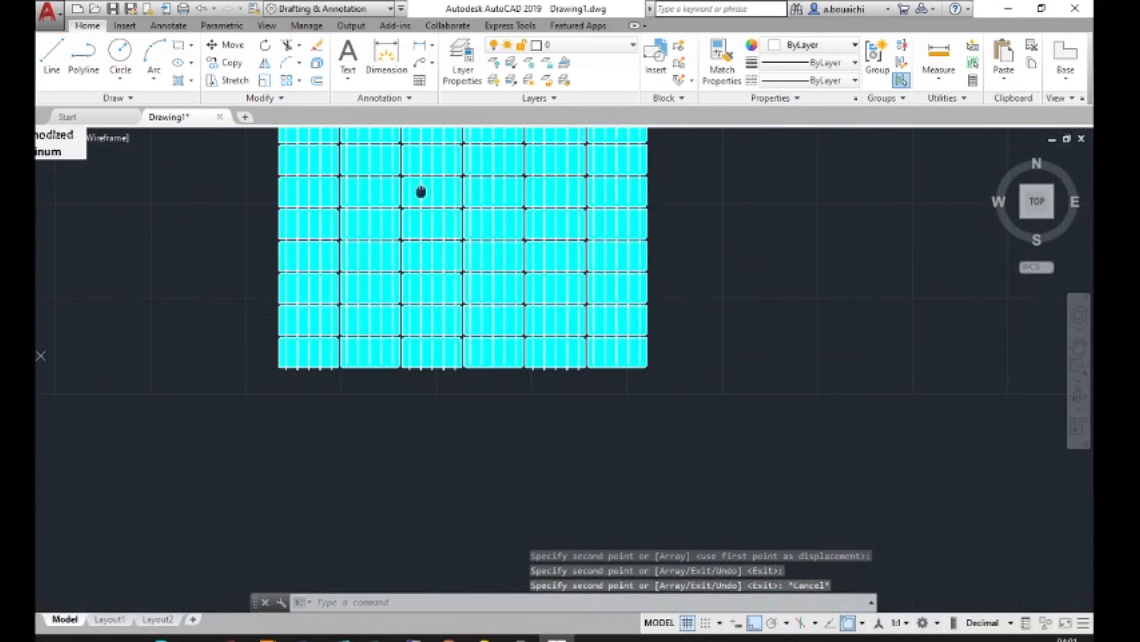
scroll(360, 450, up, 4)
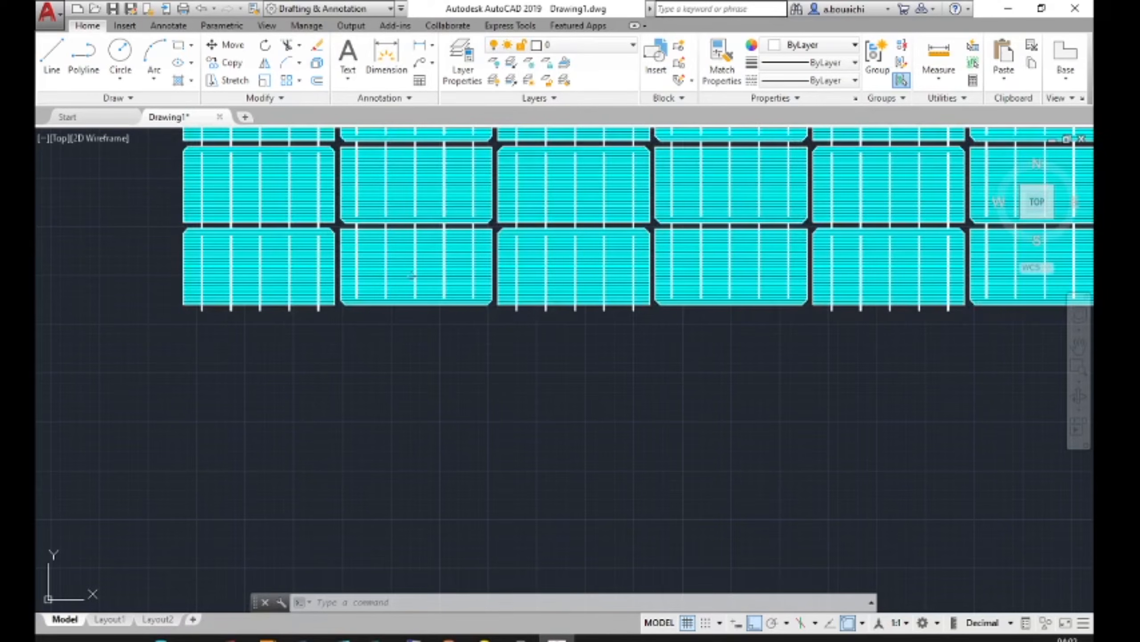
scroll(413, 275, down, 6)
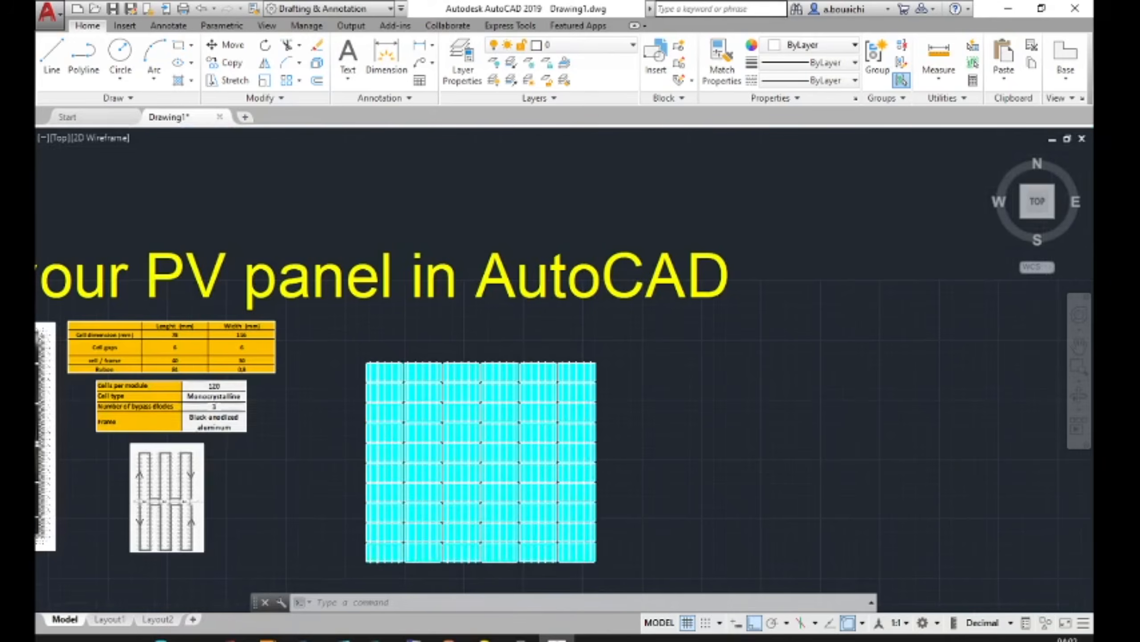
Copy the upper-left cell's five extensions from their upper end to the second column's bottom edge, with Ortho off, in line with its ribbons.
scroll(389, 395, up, 8)
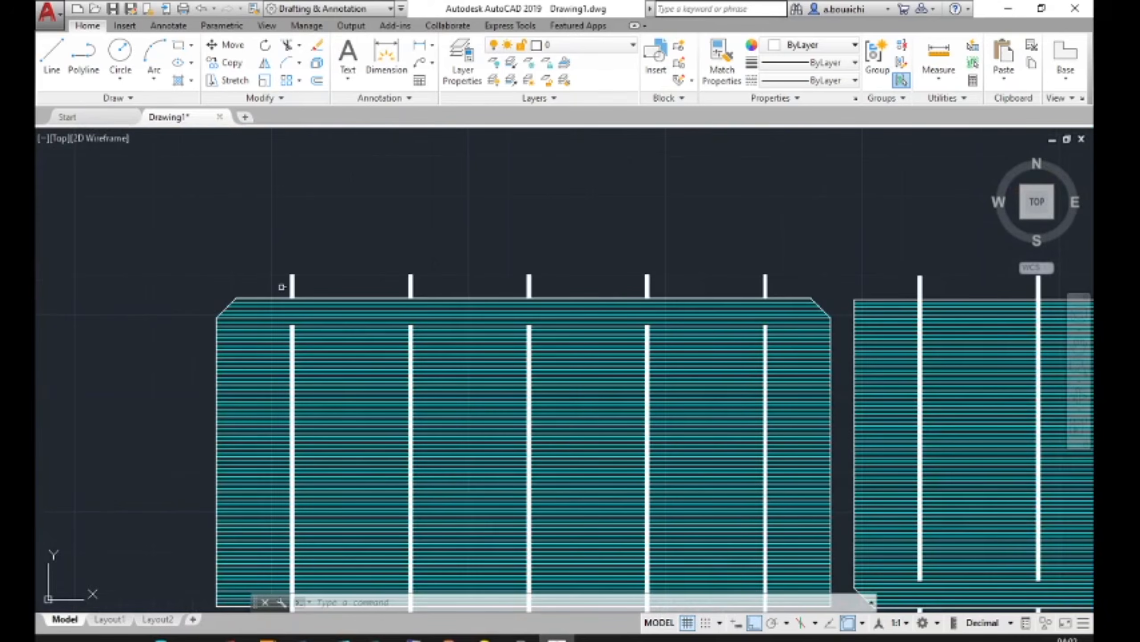
mouse_move(272, 246)
mouse_down()
mouse_move(332, 325)
mouse_move(712, 294)
mouse_move(763, 301)
mouse_move(789, 274)
mouse_move(785, 254)
mouse_up()
key(Escape)
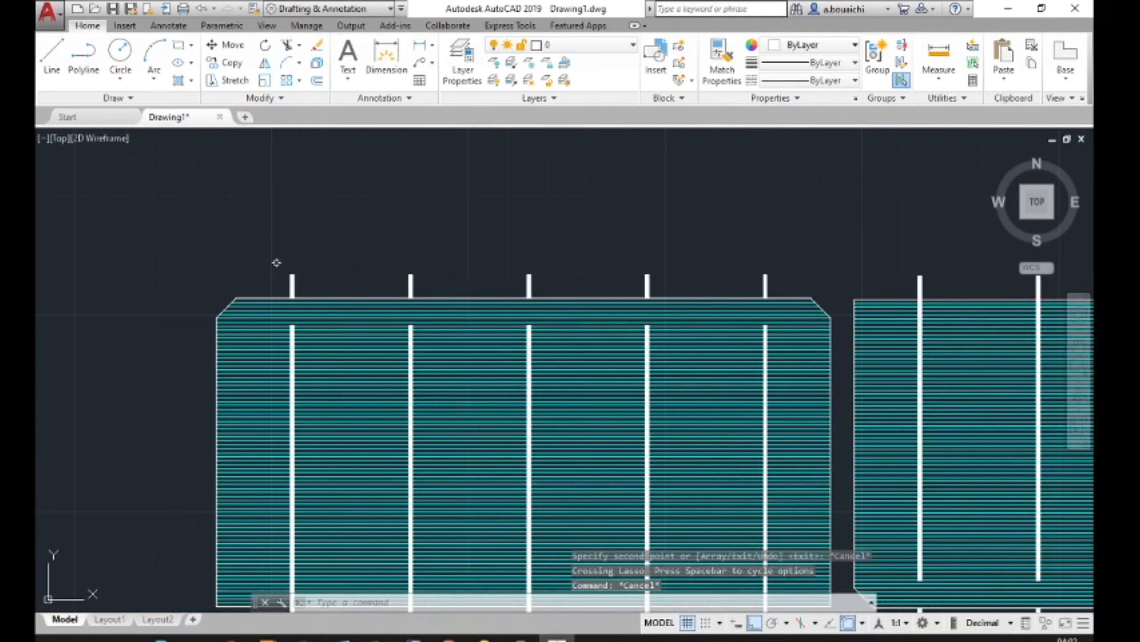
mouse_move(275, 263)
mouse_down()
mouse_move(293, 282)
mouse_move(476, 304)
mouse_move(773, 286)
mouse_move(812, 253)
mouse_up()
click(765, 286)
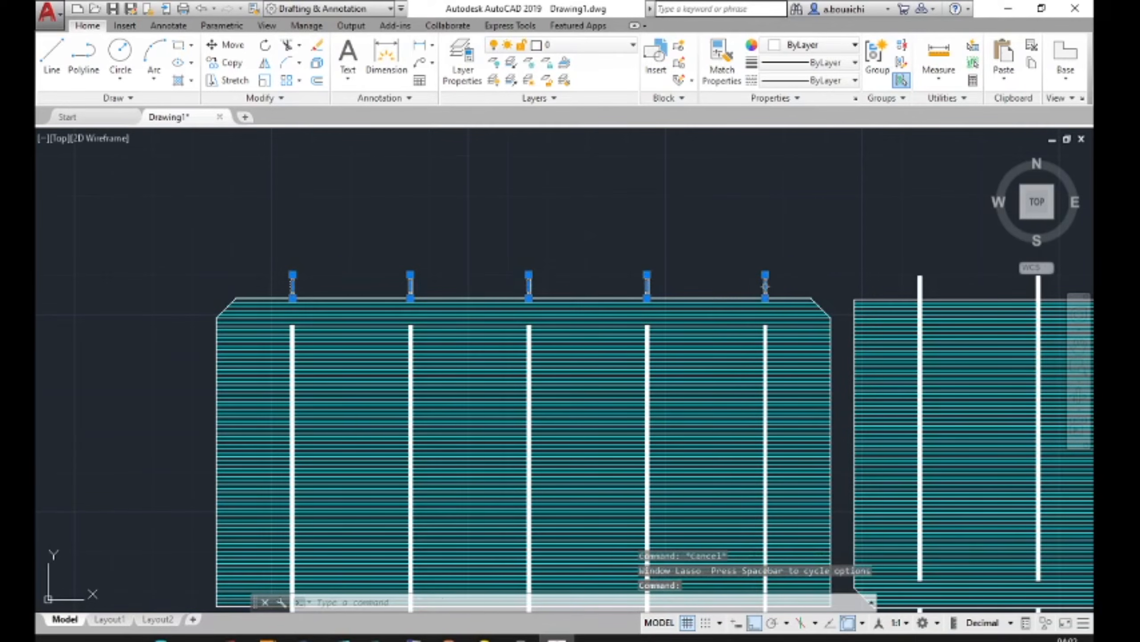
click(232, 65)
scroll(273, 278, up, 2)
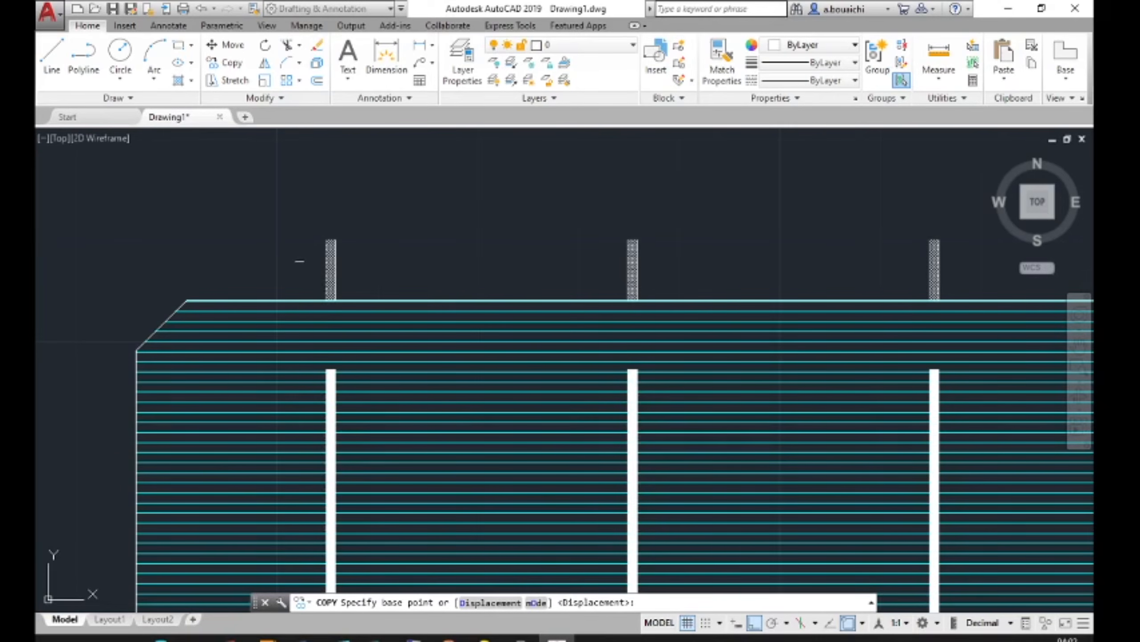
click(331, 237)
scroll(377, 339, down, 3)
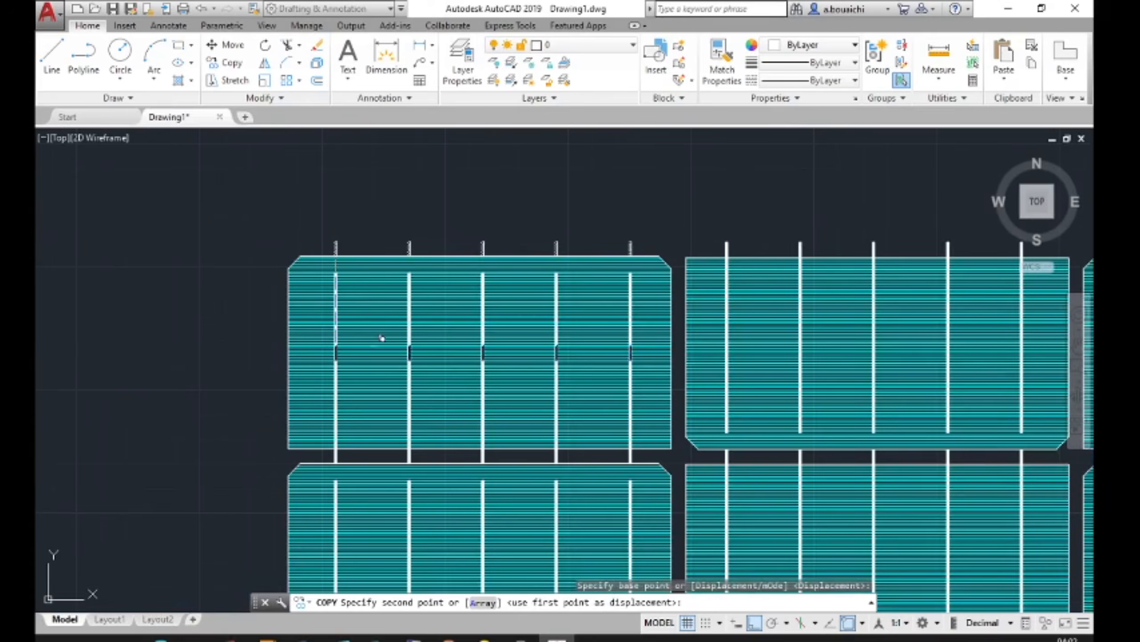
mouse_move(433, 445)
middle_down()
mouse_move(273, 262)
mouse_move(272, 211)
middle_up()
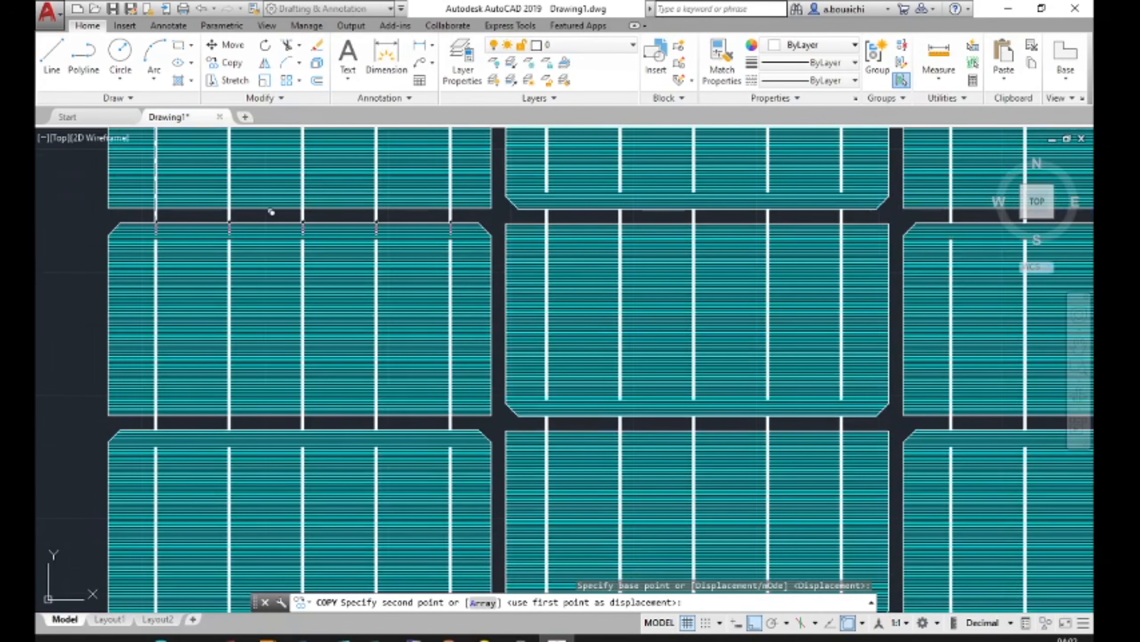
click(754, 624)
scroll(657, 562, down, 3)
mouse_move(637, 528)
middle_down()
mouse_move(507, 317)
mouse_move(284, 139)
middle_up()
middle_drag(384, 425, 387, 128)
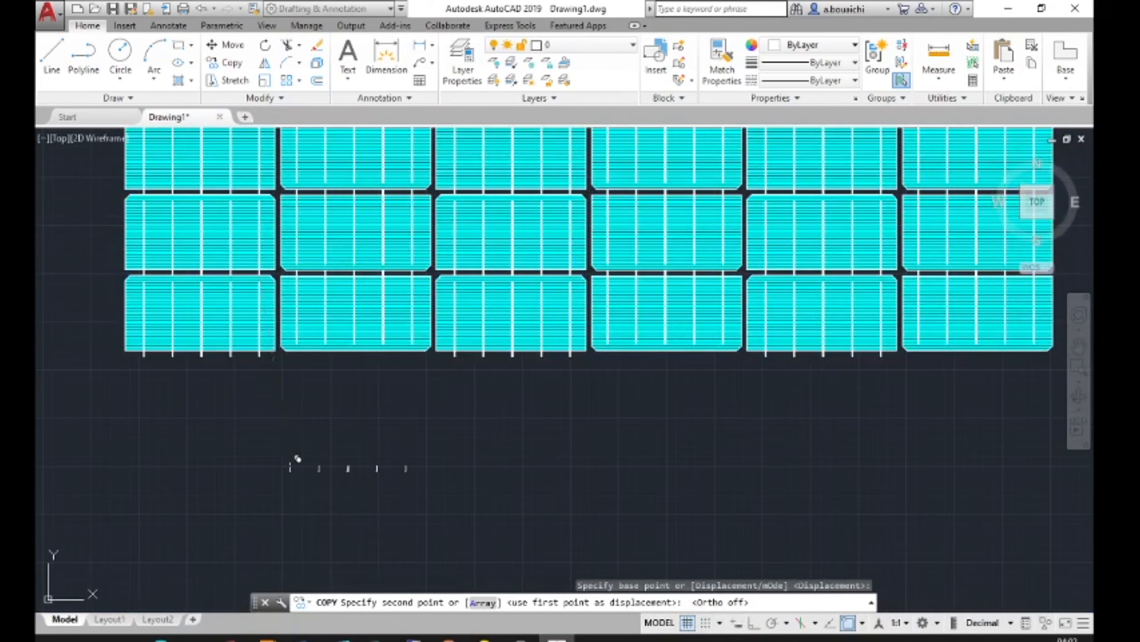
scroll(290, 464, up, 6)
middle_drag(287, 248, 298, 472)
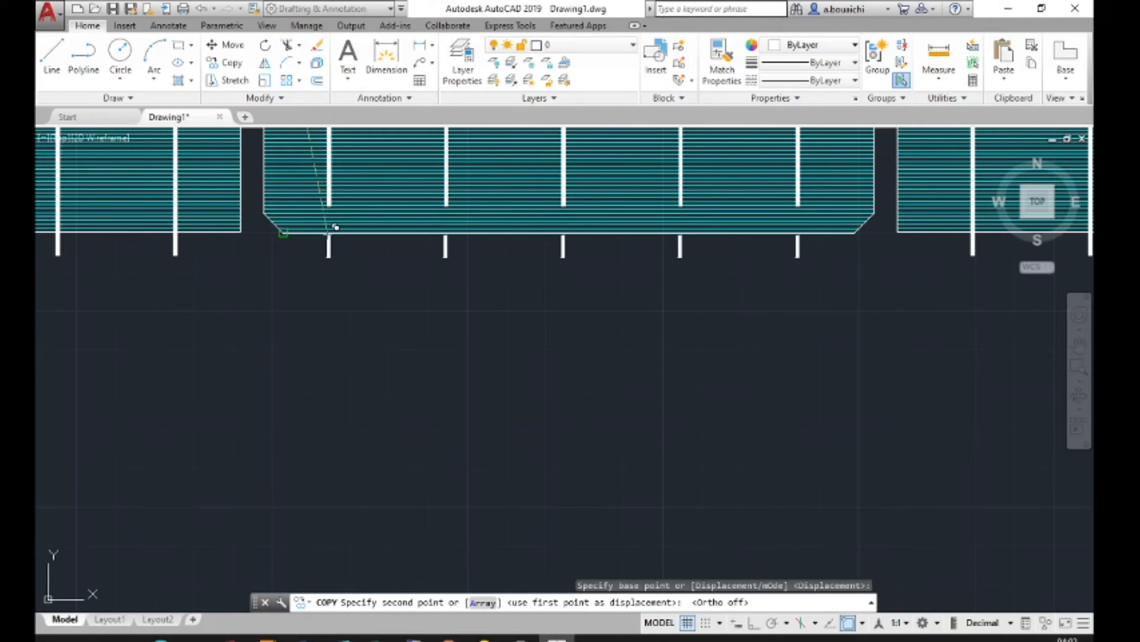
scroll(331, 211, up, 4)
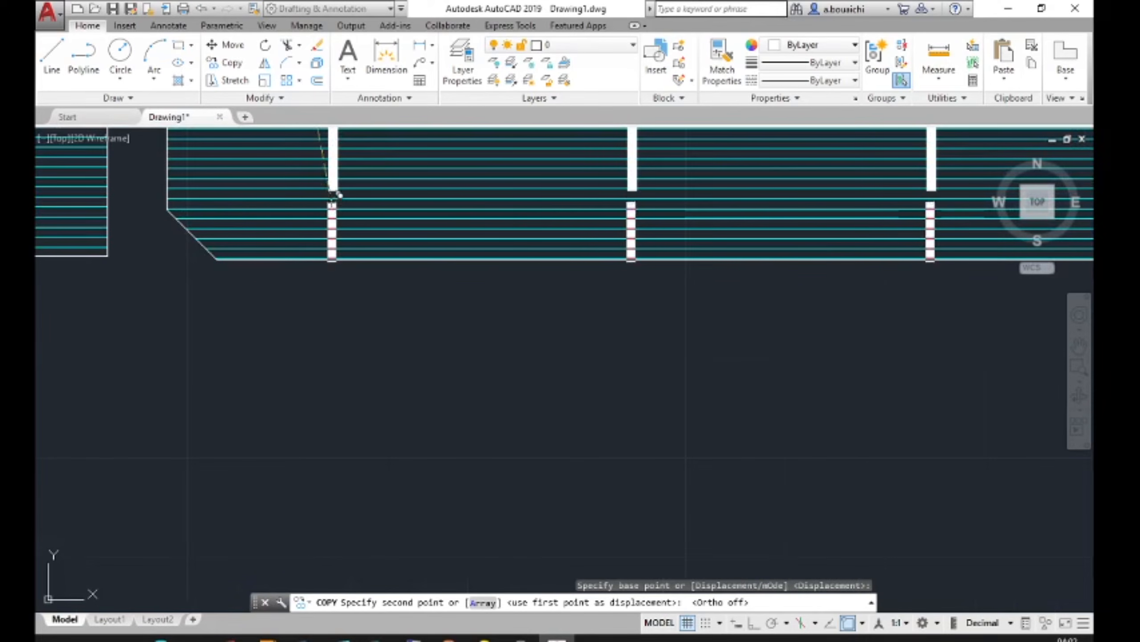
click(345, 250)
Place another copy of the five extensions below the fourth column's bottom cell, in line with its ribbons.
scroll(502, 382, down, 5)
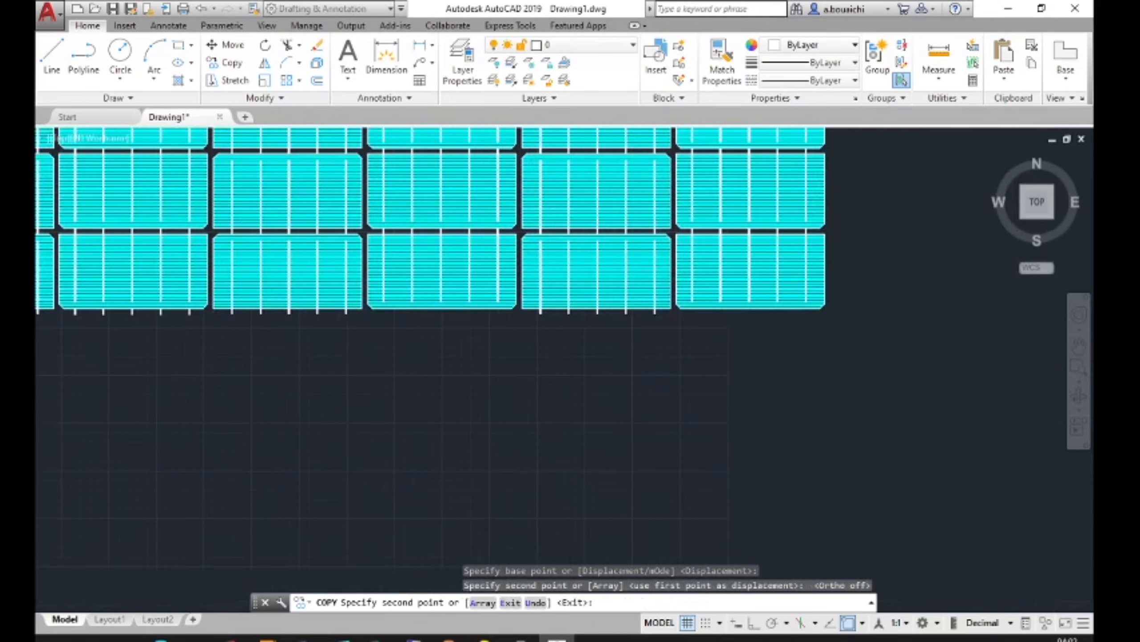
scroll(382, 300, up, 5)
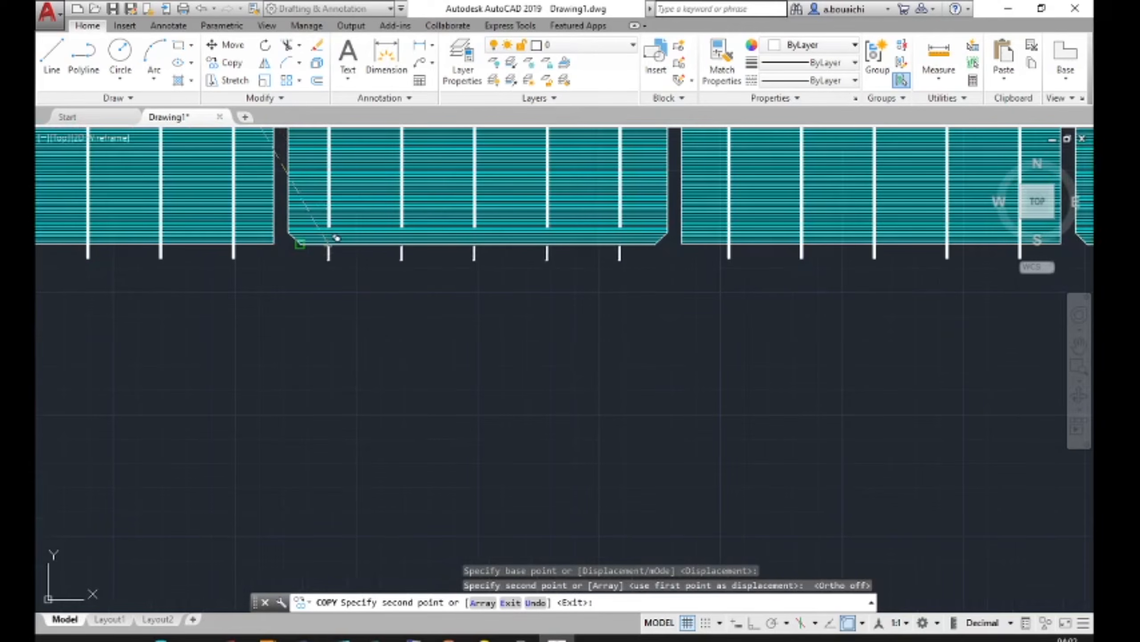
scroll(336, 240, up, 5)
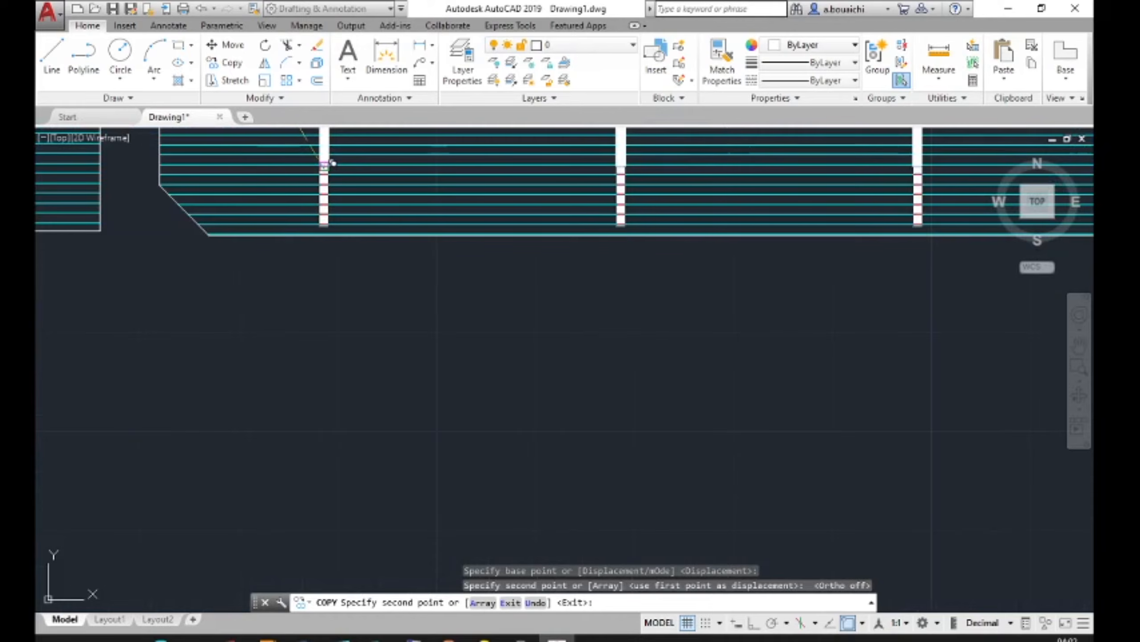
click(335, 230)
scroll(815, 306, down, 5)
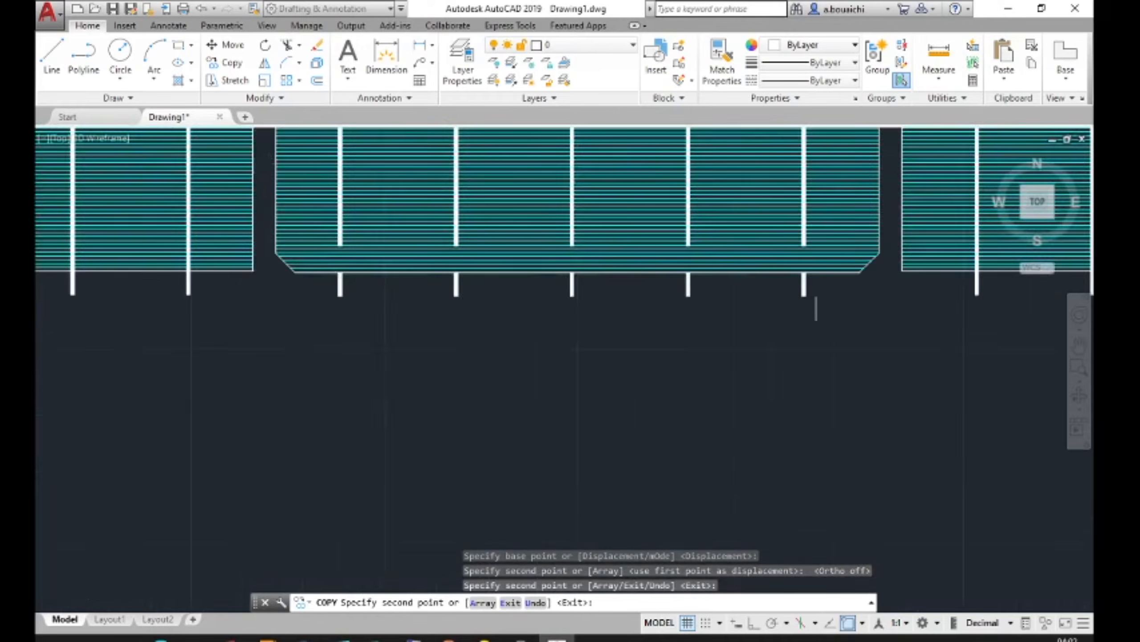
Place another copy of the five extensions below the sixth column's bottom cell, in line with its ribbons, and finish copying.
scroll(471, 372, up, 5)
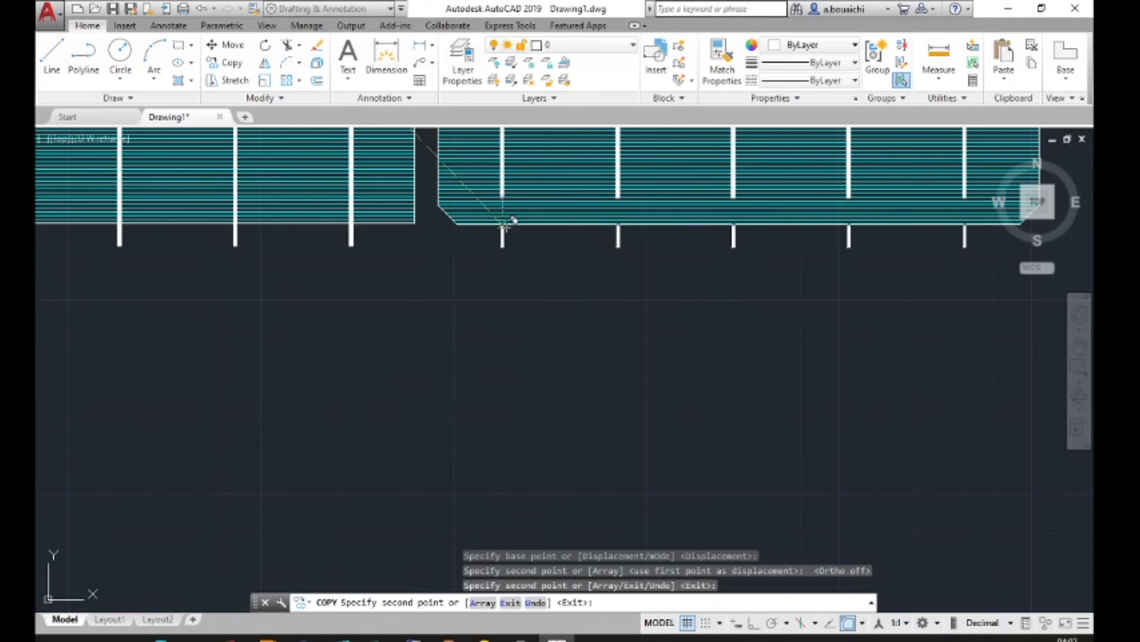
click(514, 311)
key(Escape)
scroll(516, 312, down, 2)
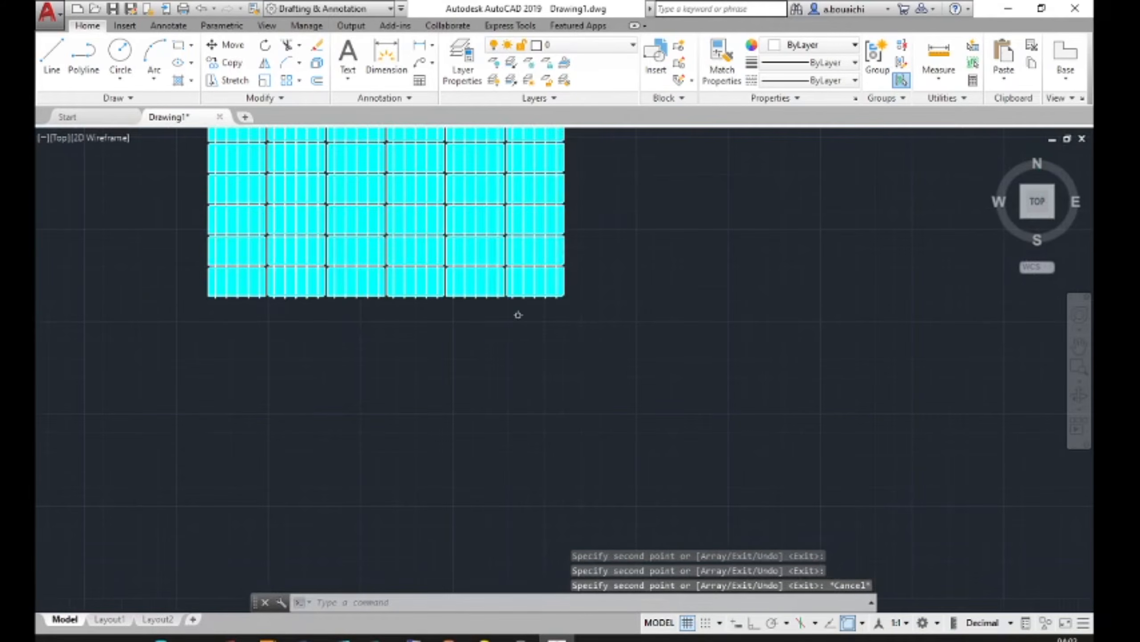
Draw a horizontal polyline of width 2, with Ortho on, across the top extensions from the first column's first ribbon to the second column's last.
scroll(518, 315, down, 2)
middle_drag(518, 314, 563, 572)
scroll(415, 428, up, 5)
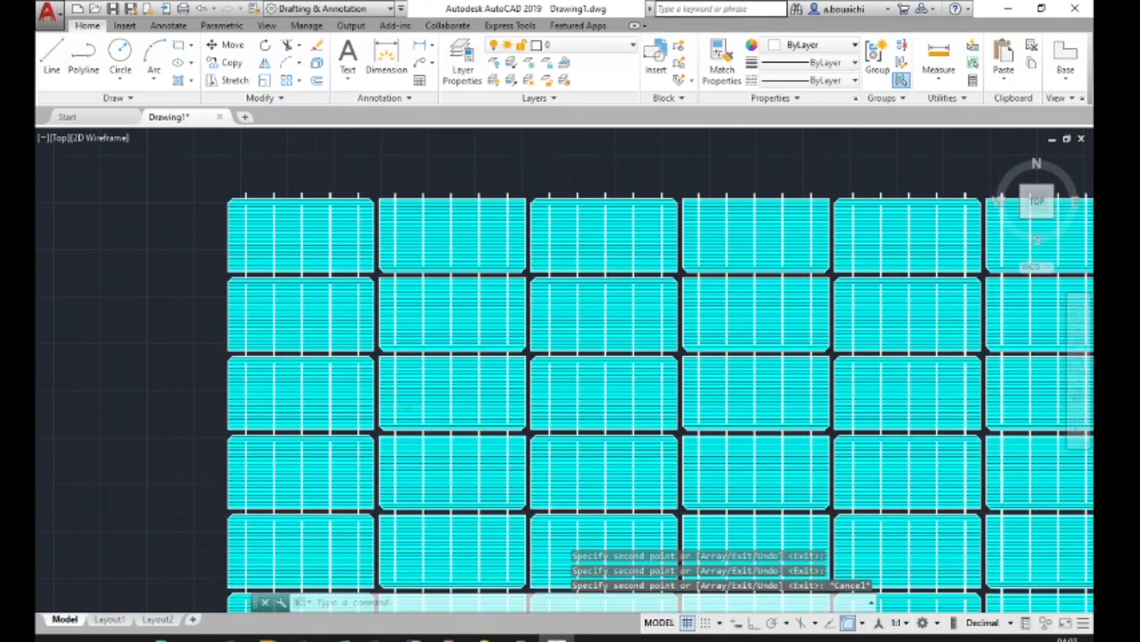
scroll(375, 444, up, 4)
middle_drag(375, 444, 377, 558)
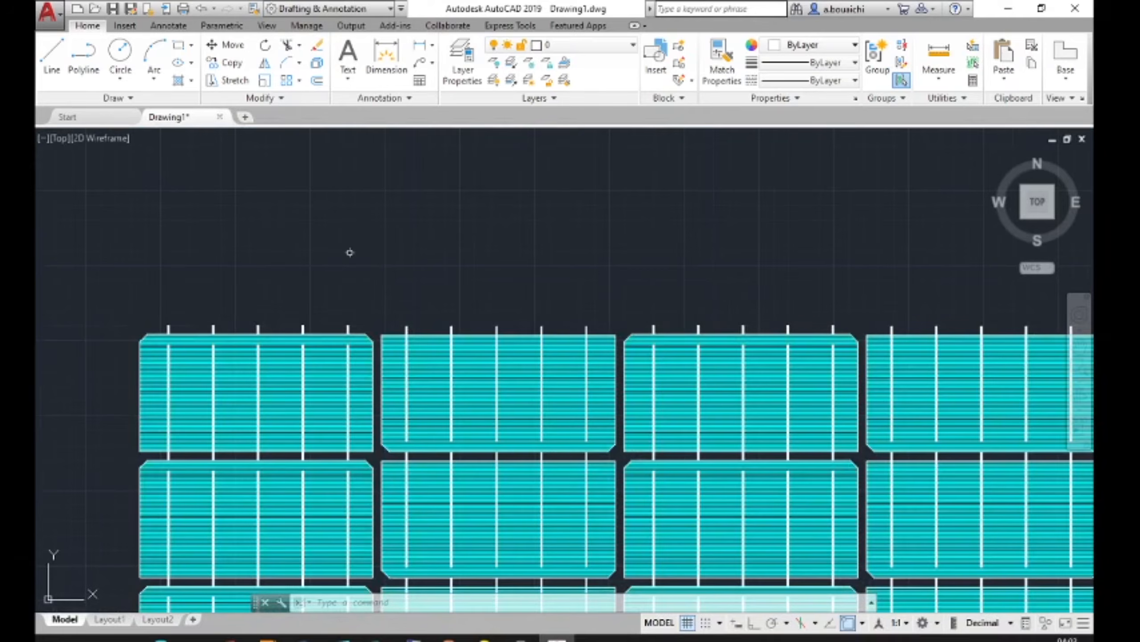
click(89, 66)
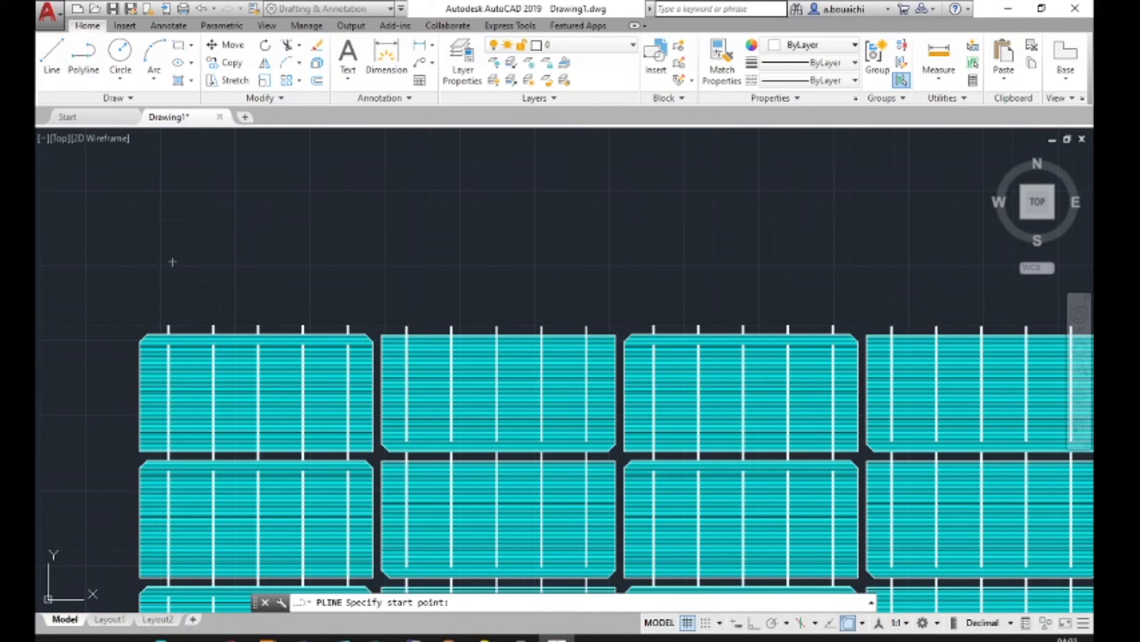
scroll(181, 279, up, 2)
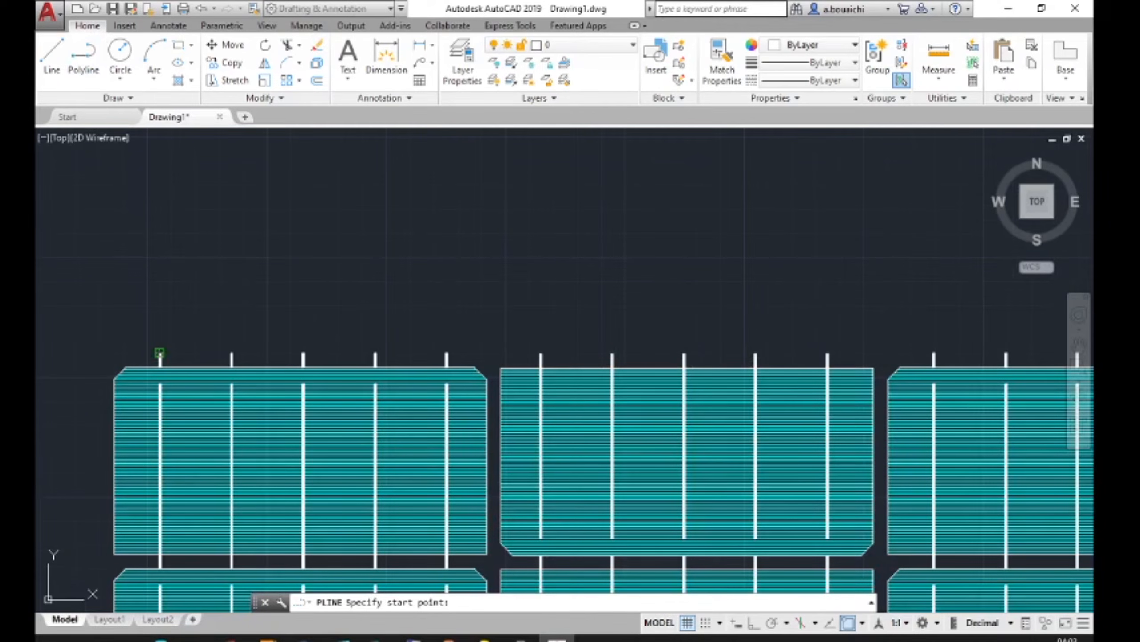
click(159, 352)
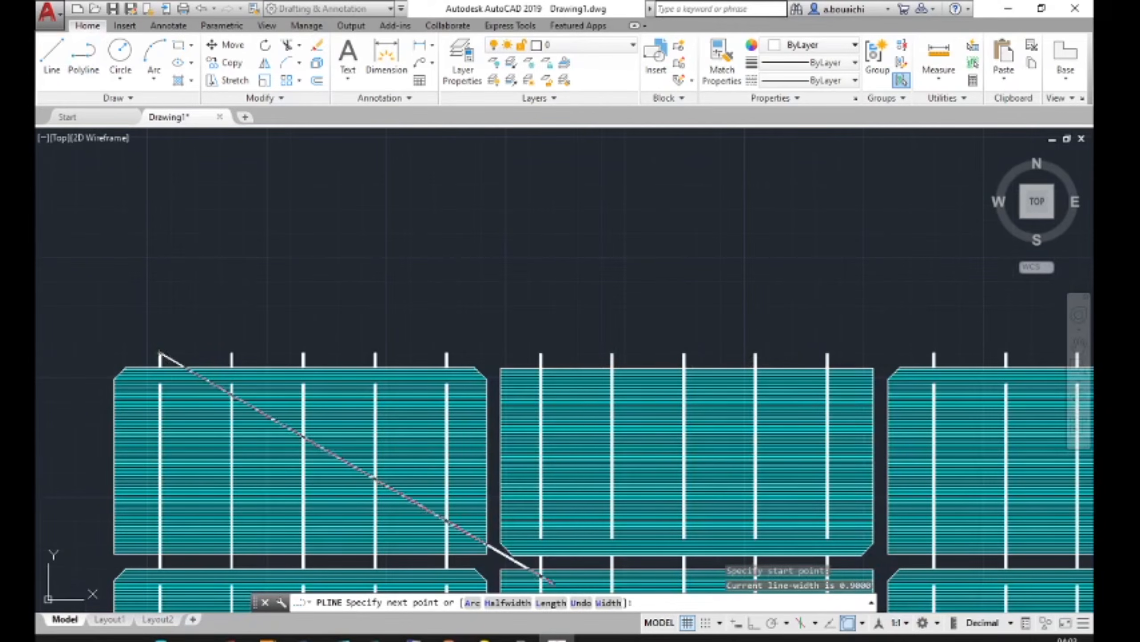
click(602, 603)
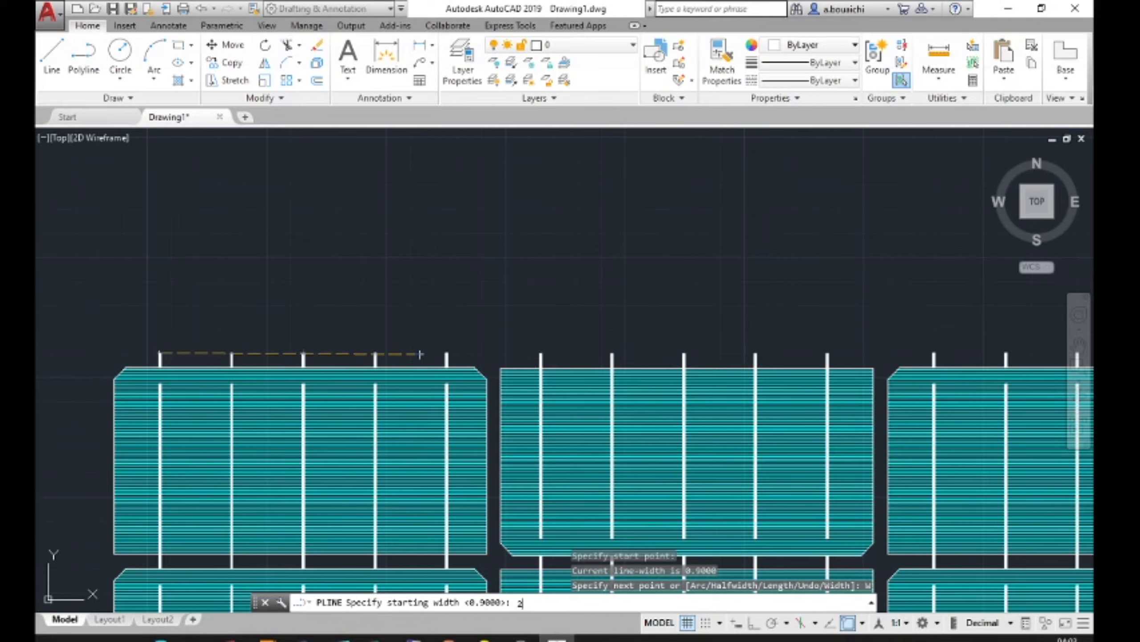
key(Return)
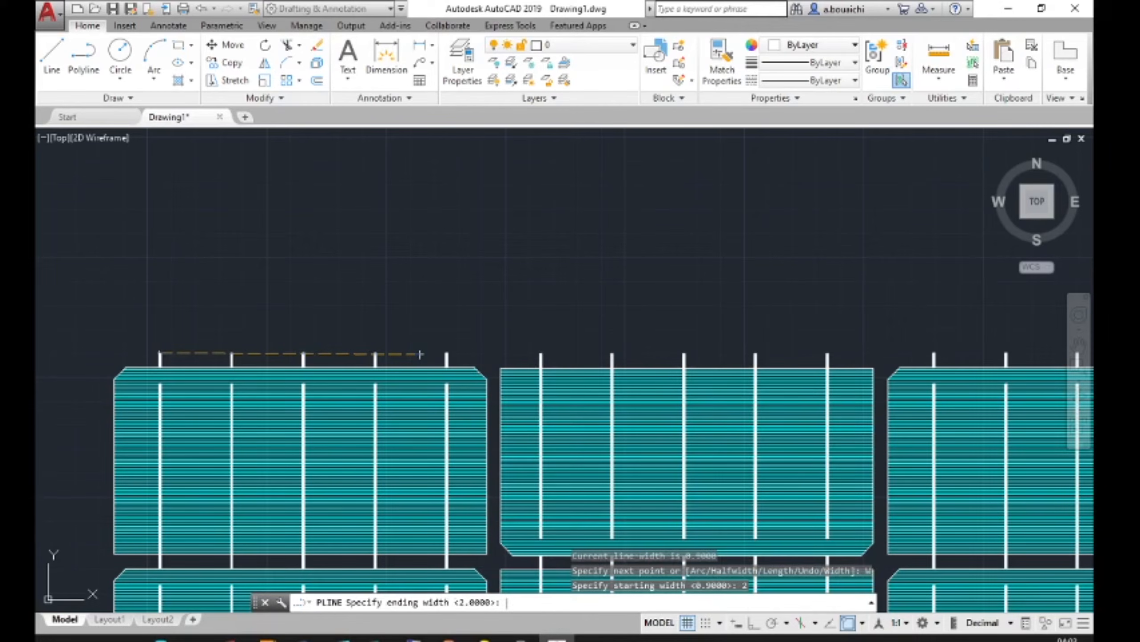
key(Return)
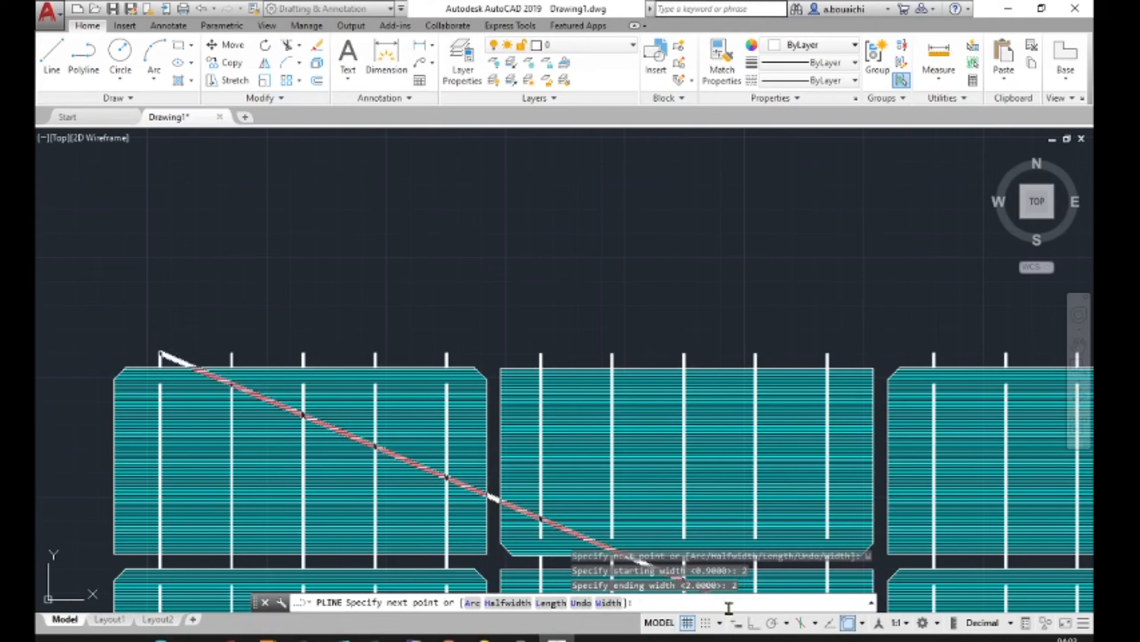
click(754, 623)
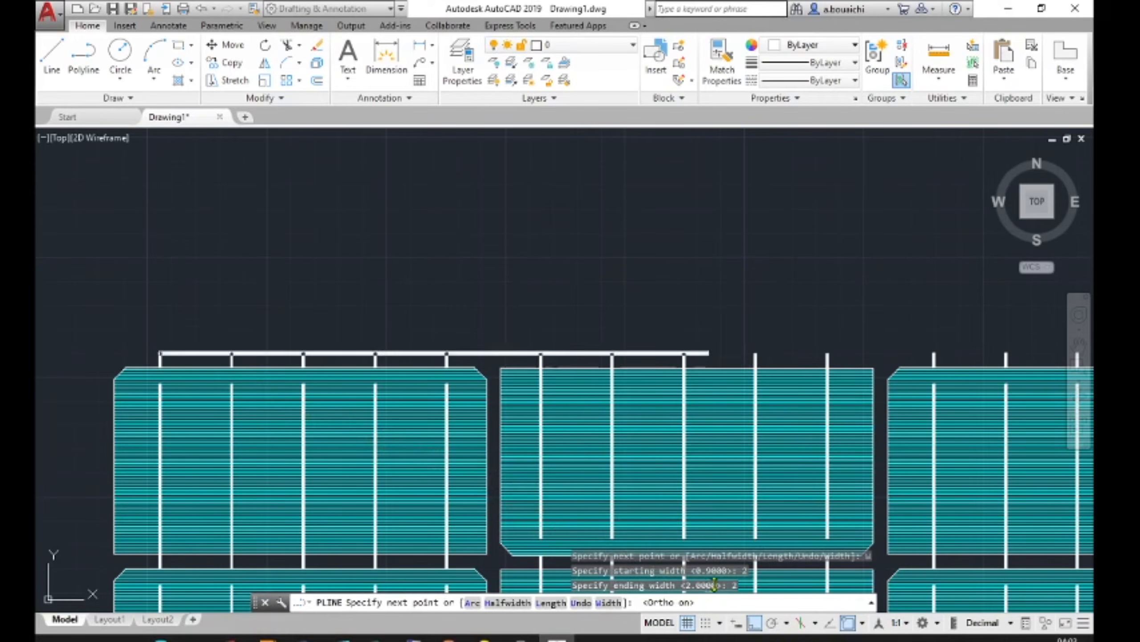
click(828, 354)
key(Escape)
Draw another horizontal polyline across the top extensions from the third column's first ribbon to the fourth column's last ribbon.
scroll(826, 358, down, 2)
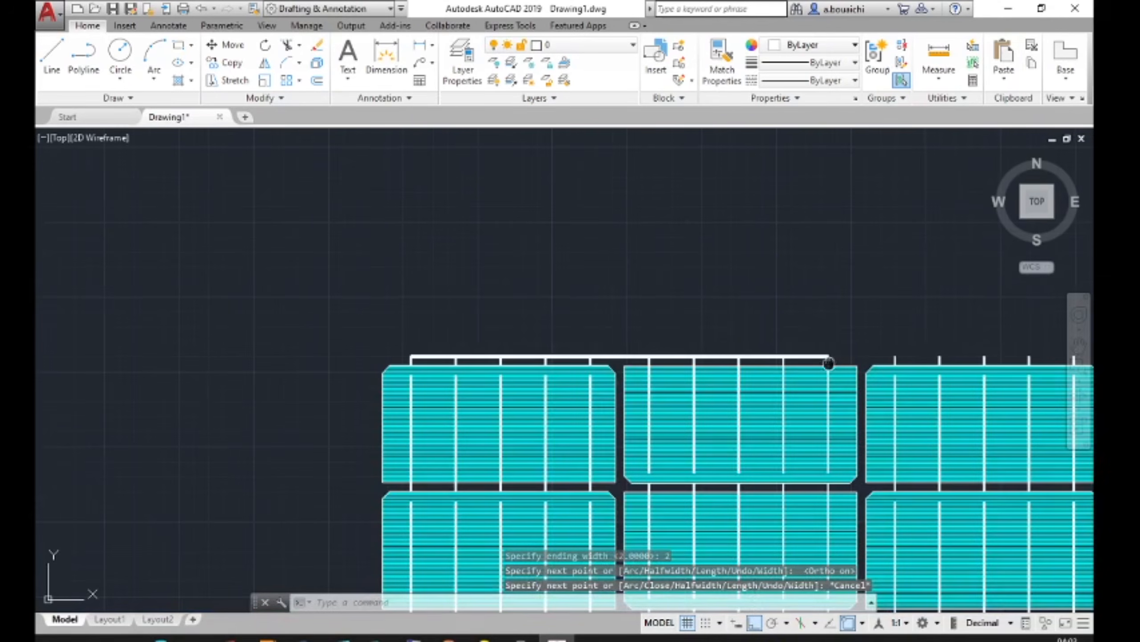
middle_drag(828, 361, 283, 309)
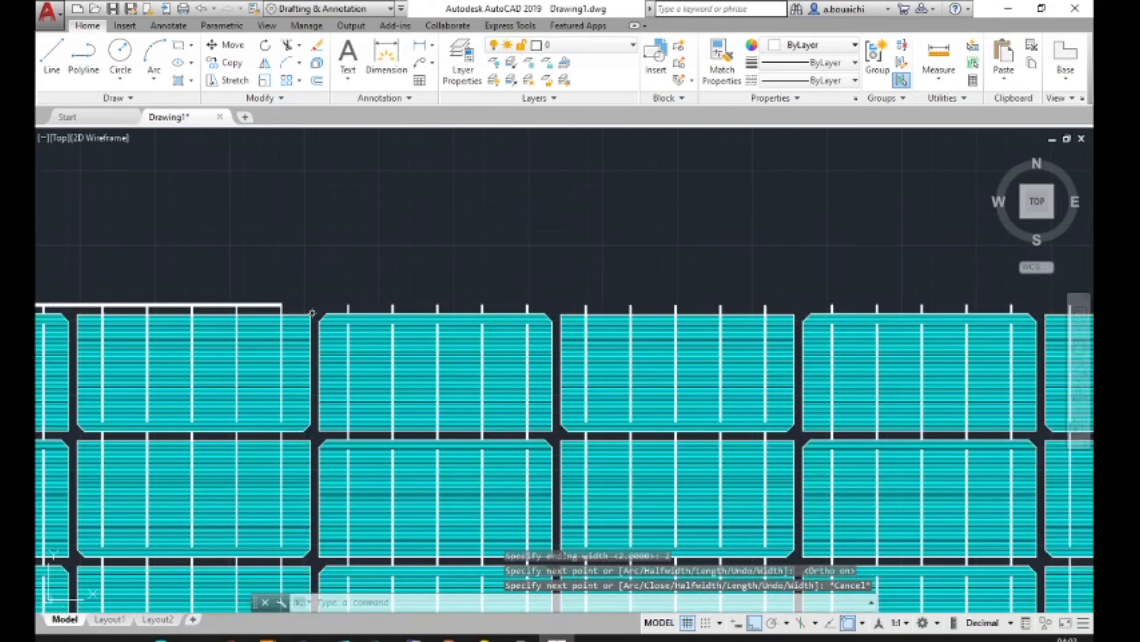
scroll(348, 317, up, 4)
text(pl)
key(Return)
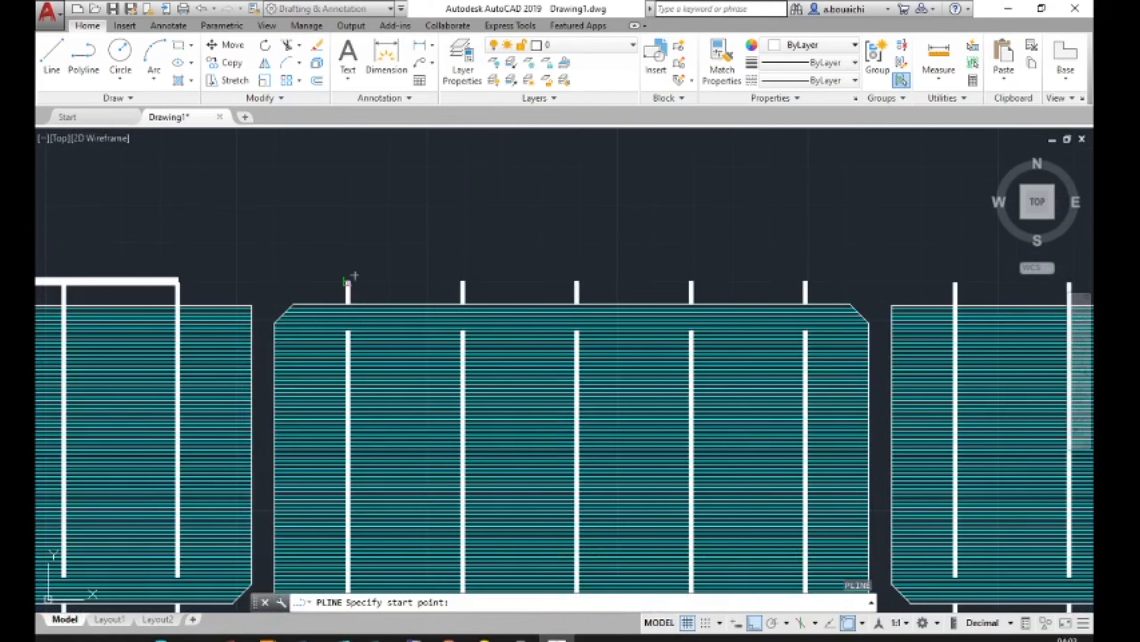
click(348, 282)
scroll(349, 283, down, 6)
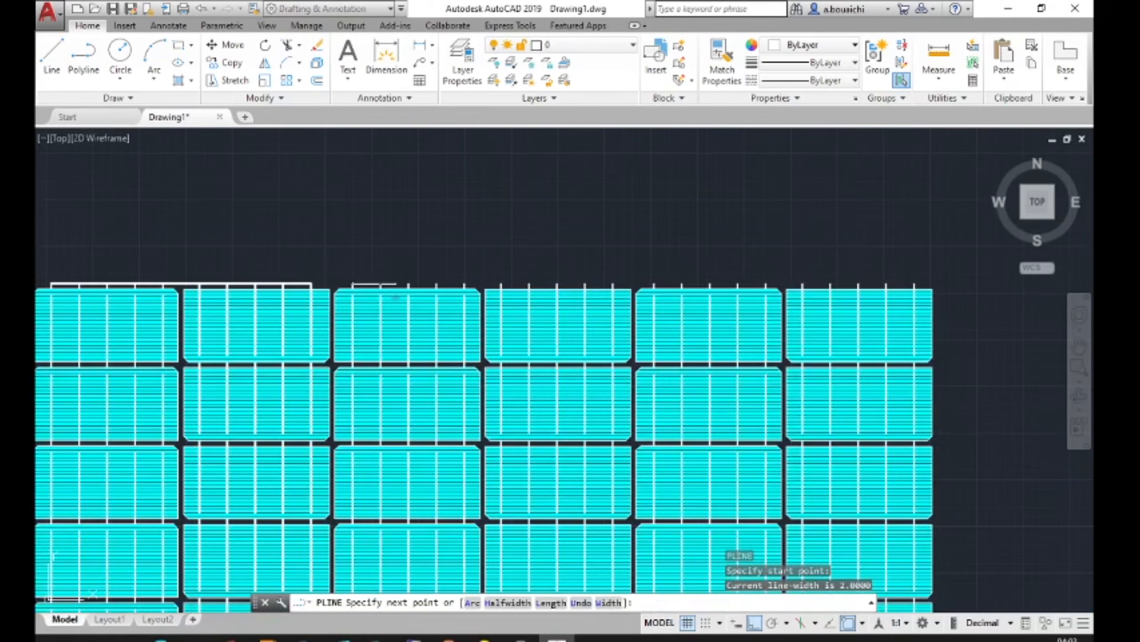
scroll(434, 260, up, 4)
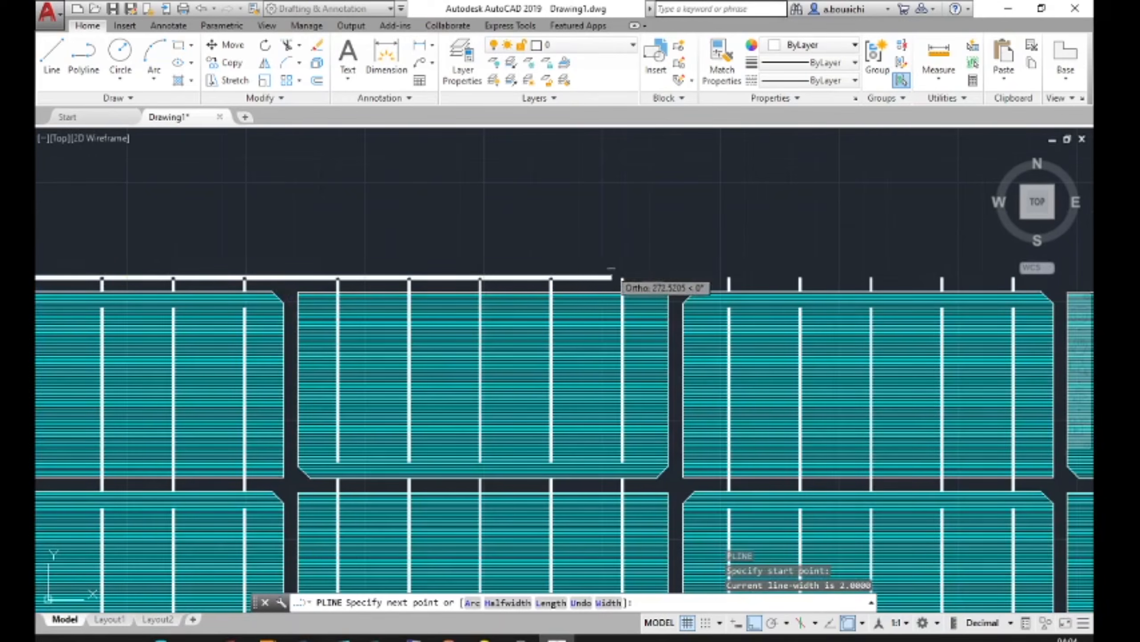
click(622, 277)
click(622, 277)
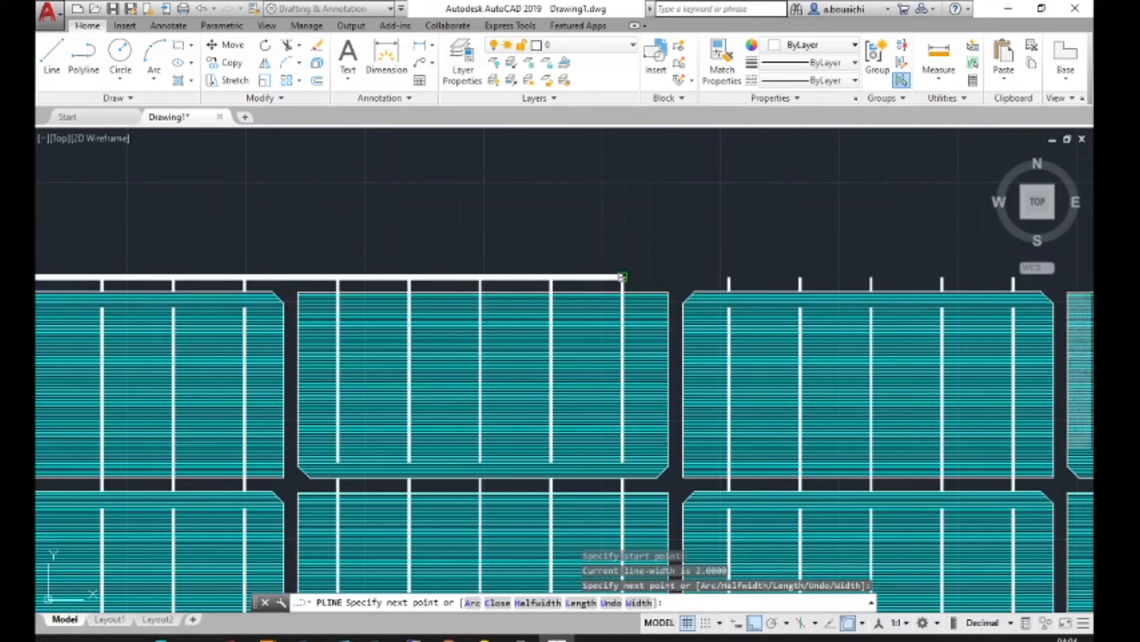
key(Escape)
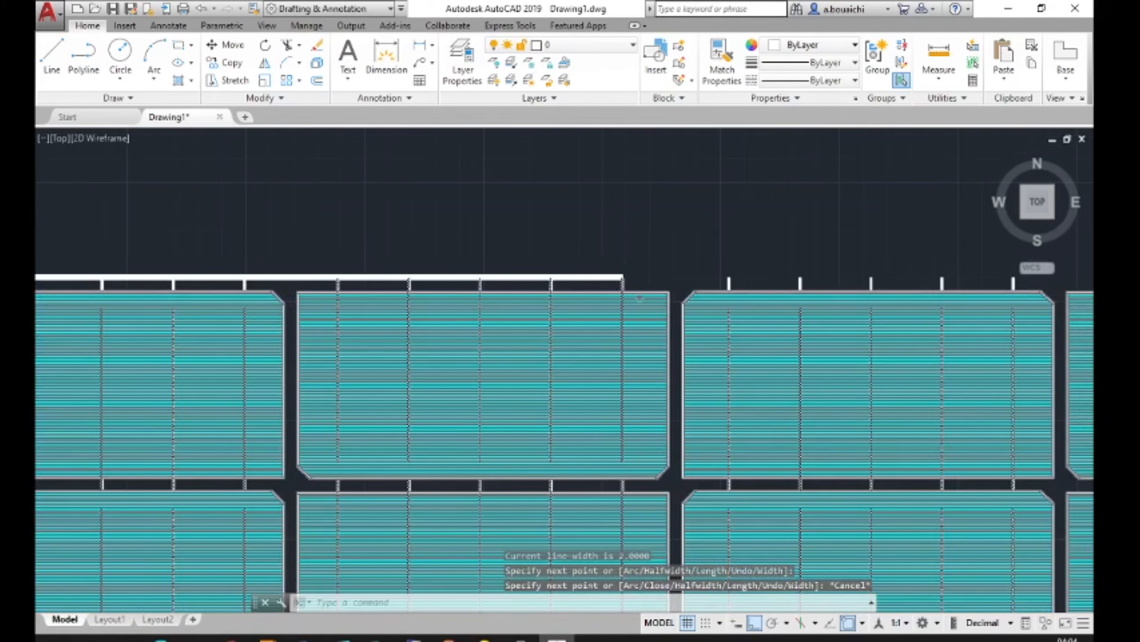
Draw a horizontal polyline joining the top extensions of the fifth and sixth columns, from the first ribbon to the last.
key(Return)
middle_drag(610, 307, 368, 283)
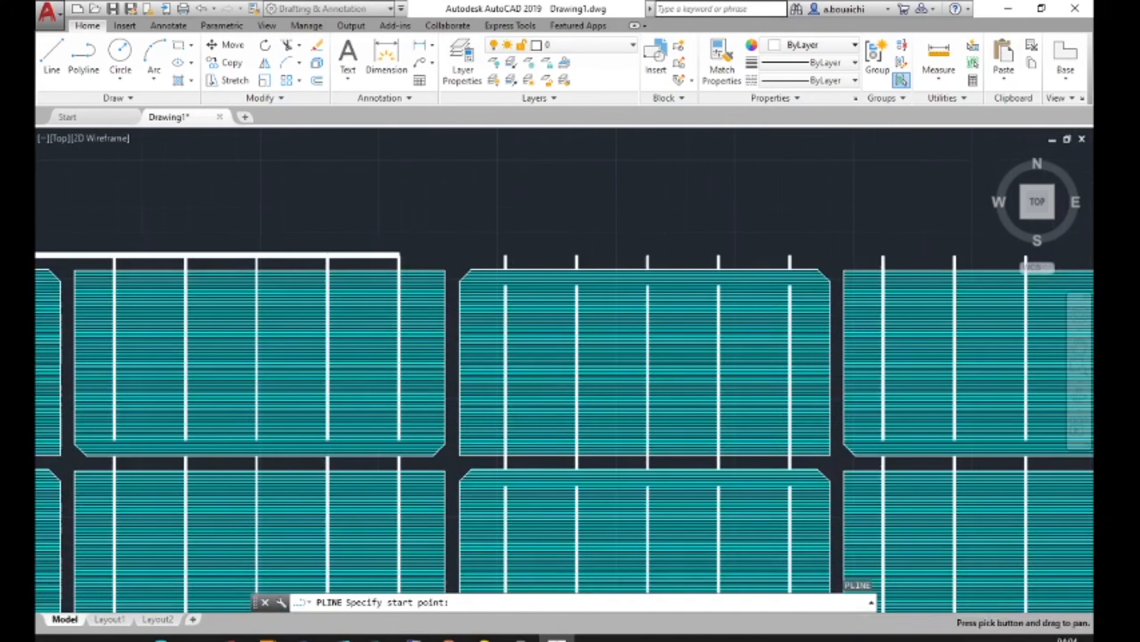
click(505, 256)
scroll(511, 257, down, 5)
middle_drag(643, 269, 557, 268)
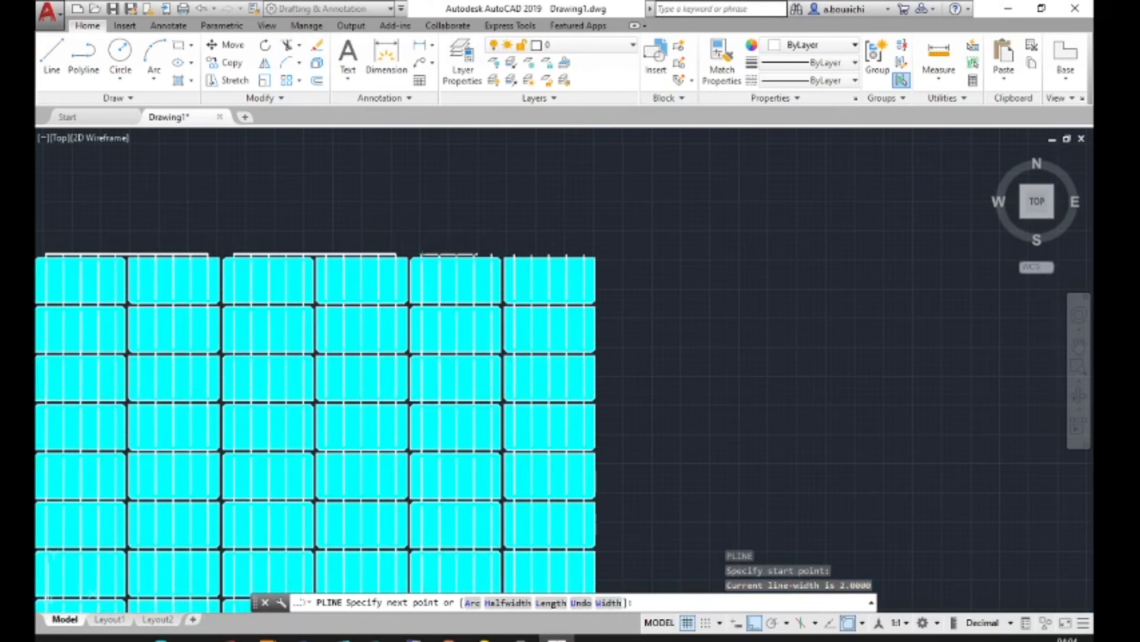
scroll(556, 268, up, 5)
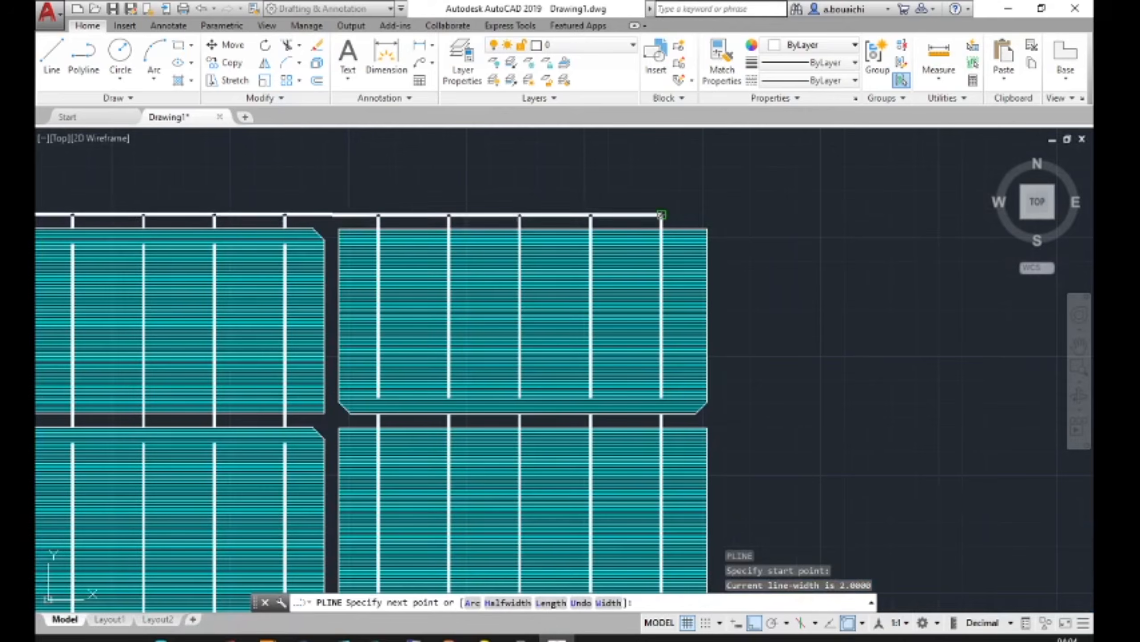
click(661, 215)
key(Escape)
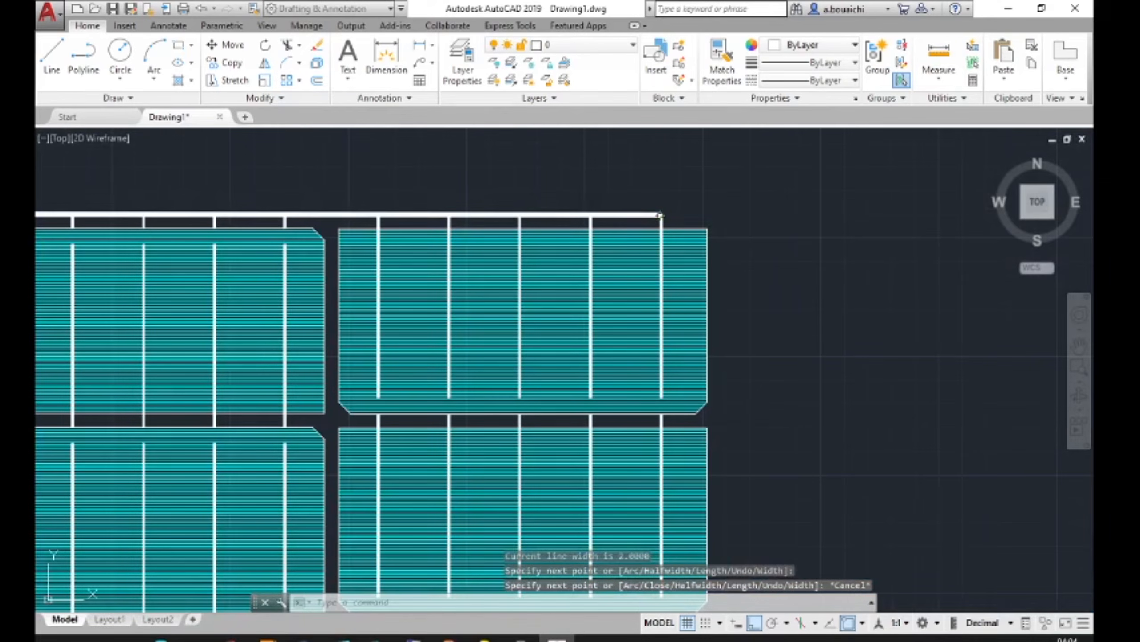
Draw a horizontal polyline along the bottom extensions from the second column's first ribbon to the third column's last ribbon.
scroll(493, 317, down, 3)
scroll(493, 317, down, 3)
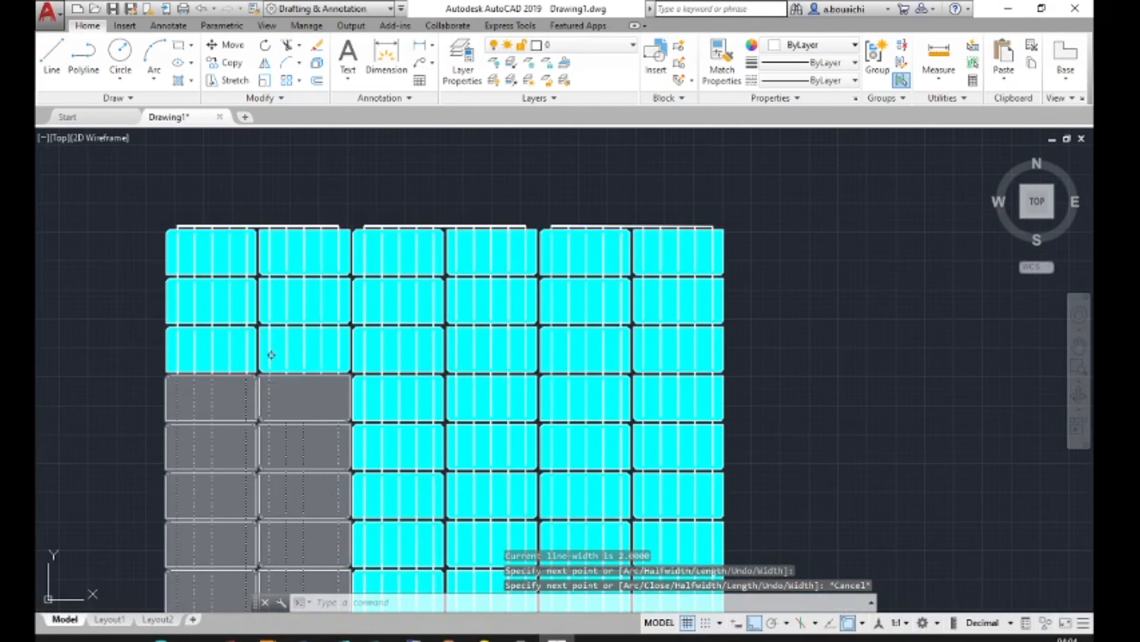
middle_drag(266, 327, 267, 194)
scroll(241, 533, up, 4)
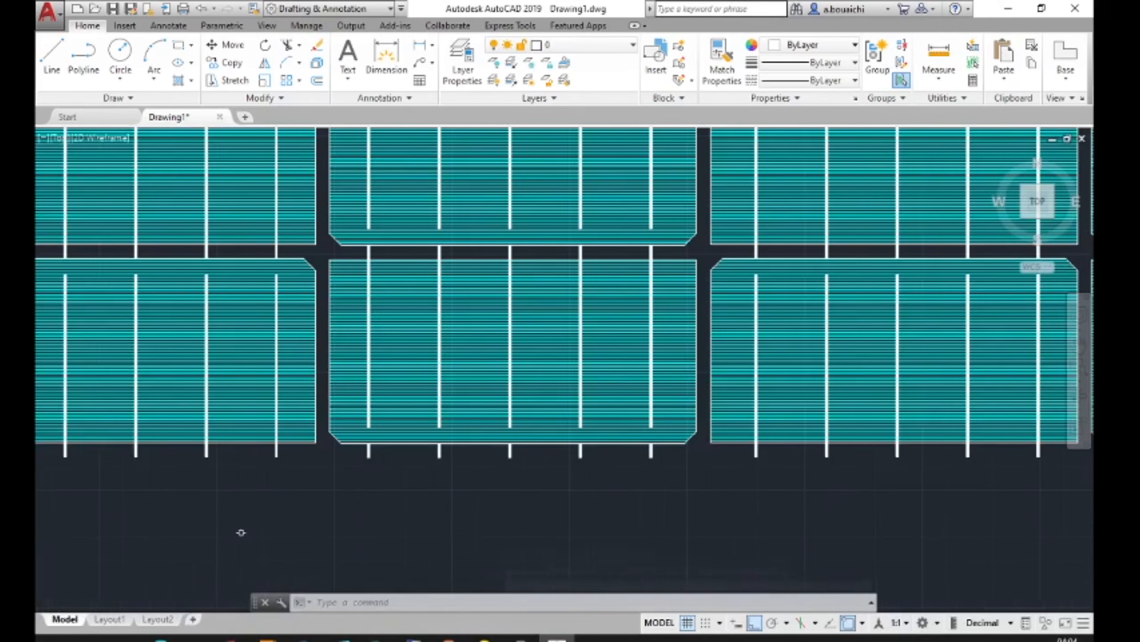
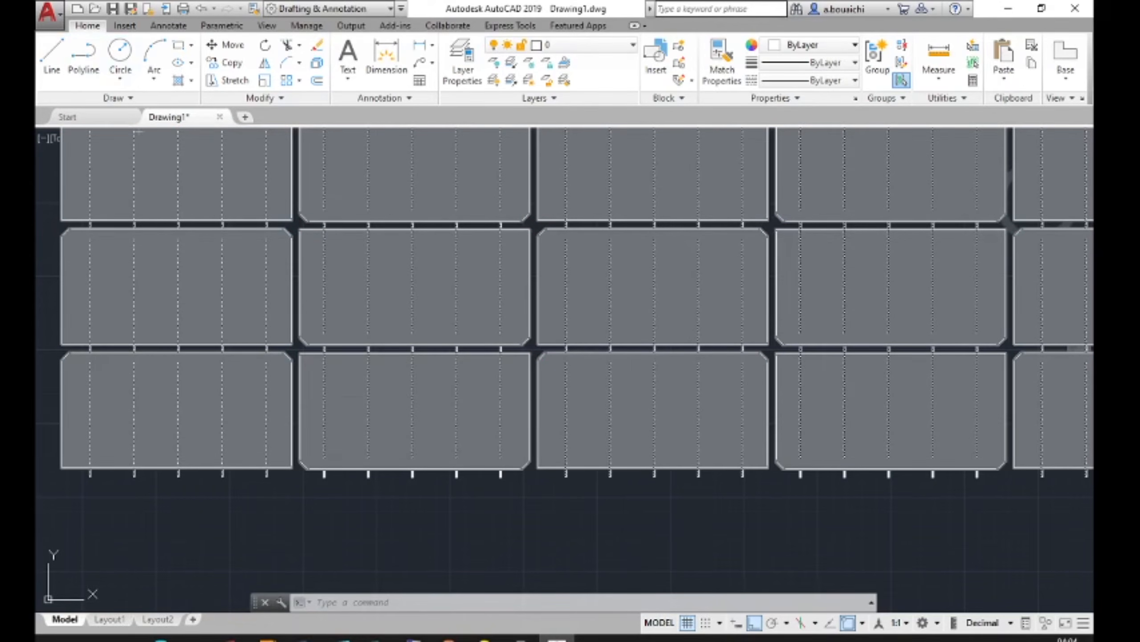
click(84, 54)
scroll(341, 494, up, 2)
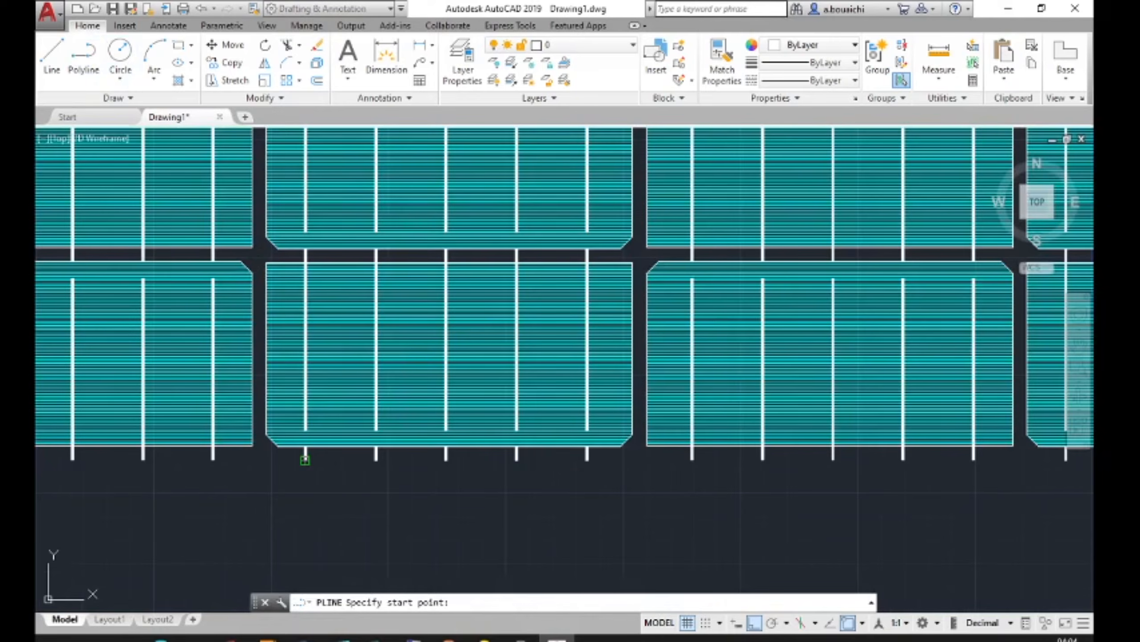
click(305, 459)
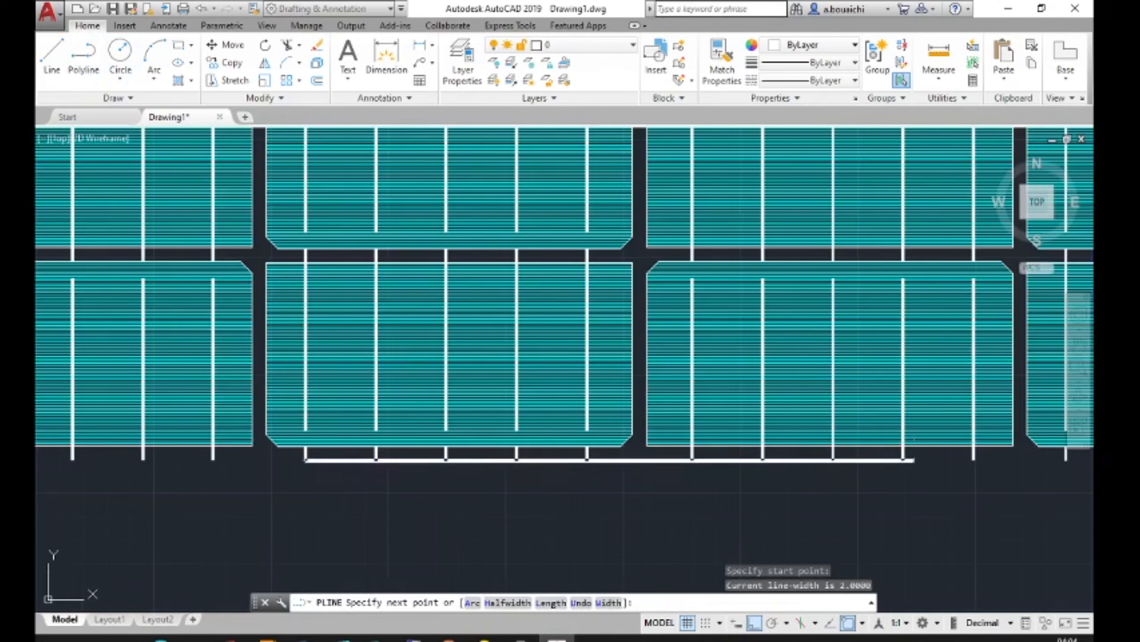
scroll(974, 455, up, 4)
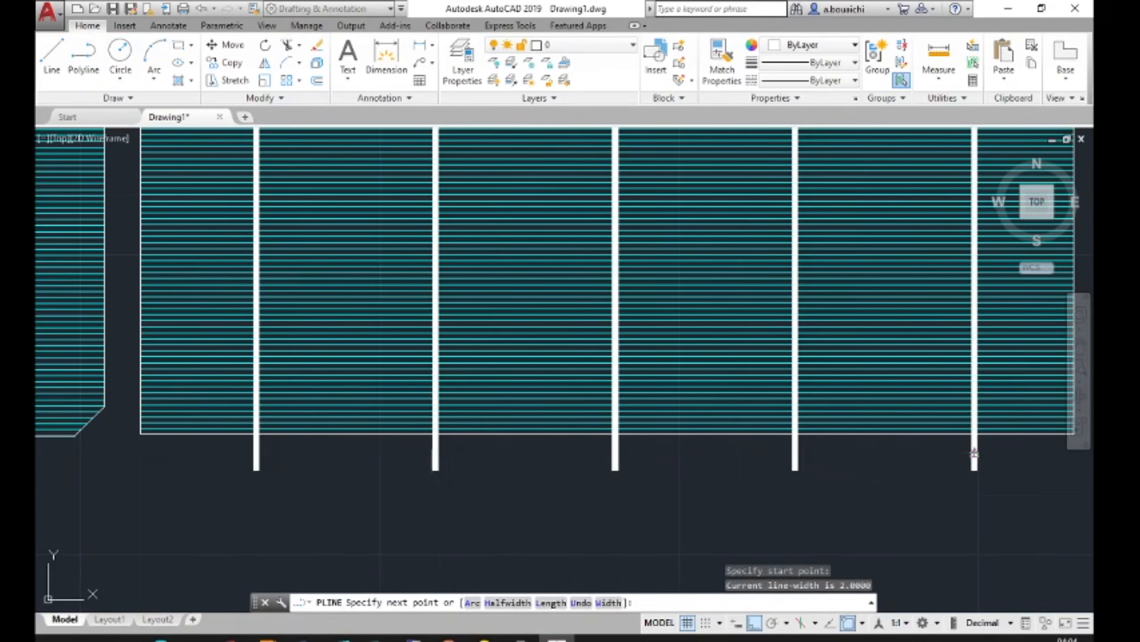
click(975, 470)
key(Escape)
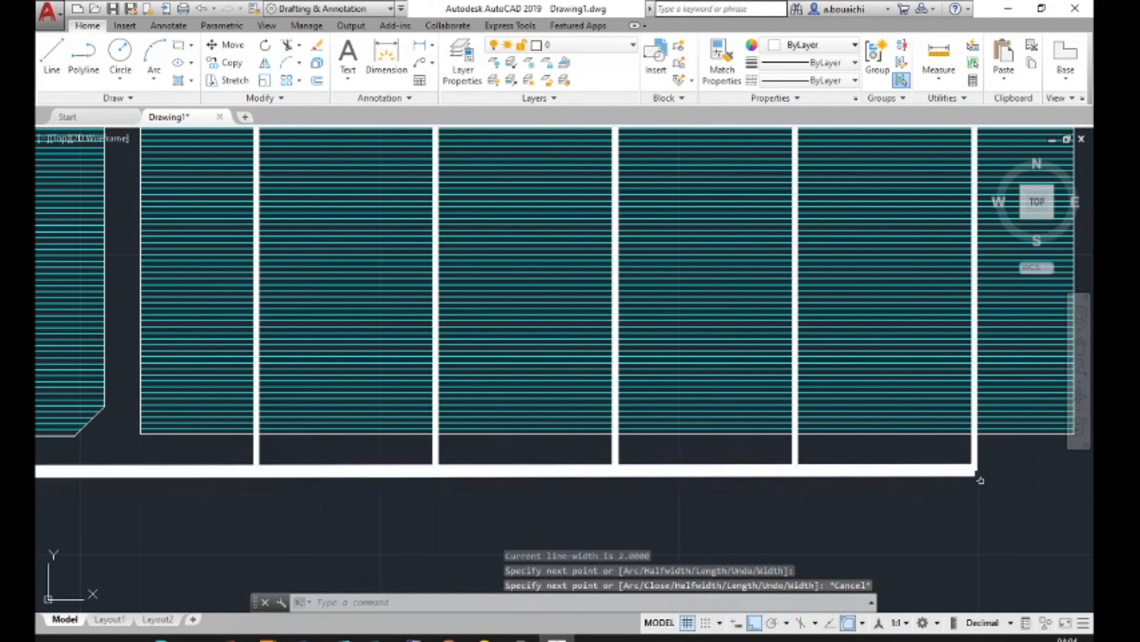
Draw a horizontal polyline along the bottom extensions from the fourth column's first ribbon to the fifth column's last ribbon.
middle_drag(984, 486, 558, 437)
scroll(559, 437, down, 4)
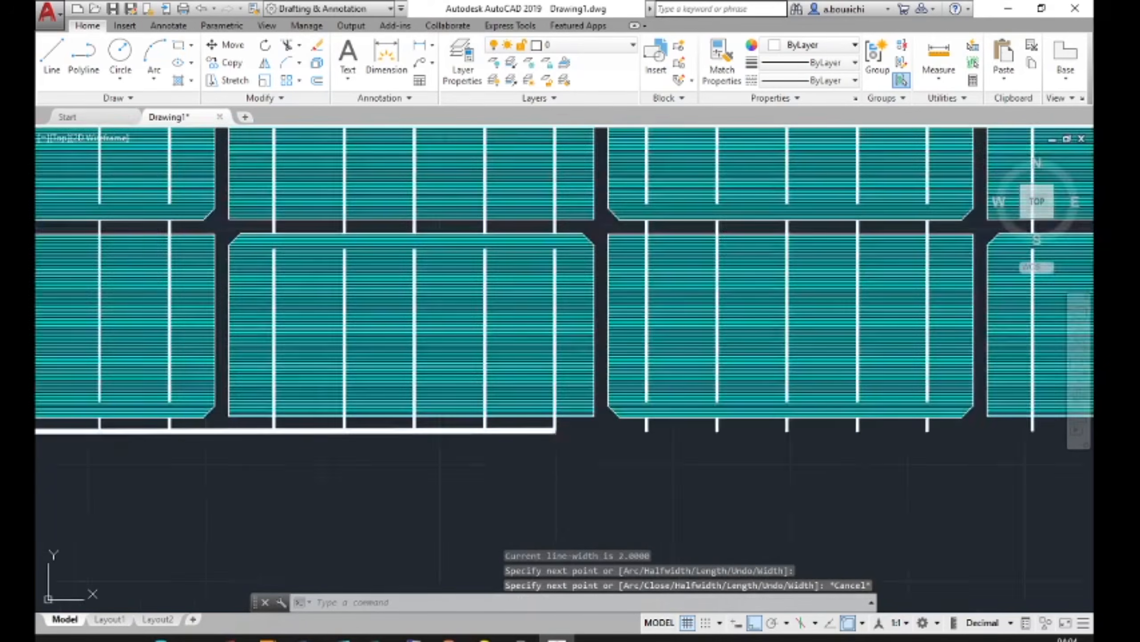
scroll(559, 438, down, 2)
text(pl)
key(Return)
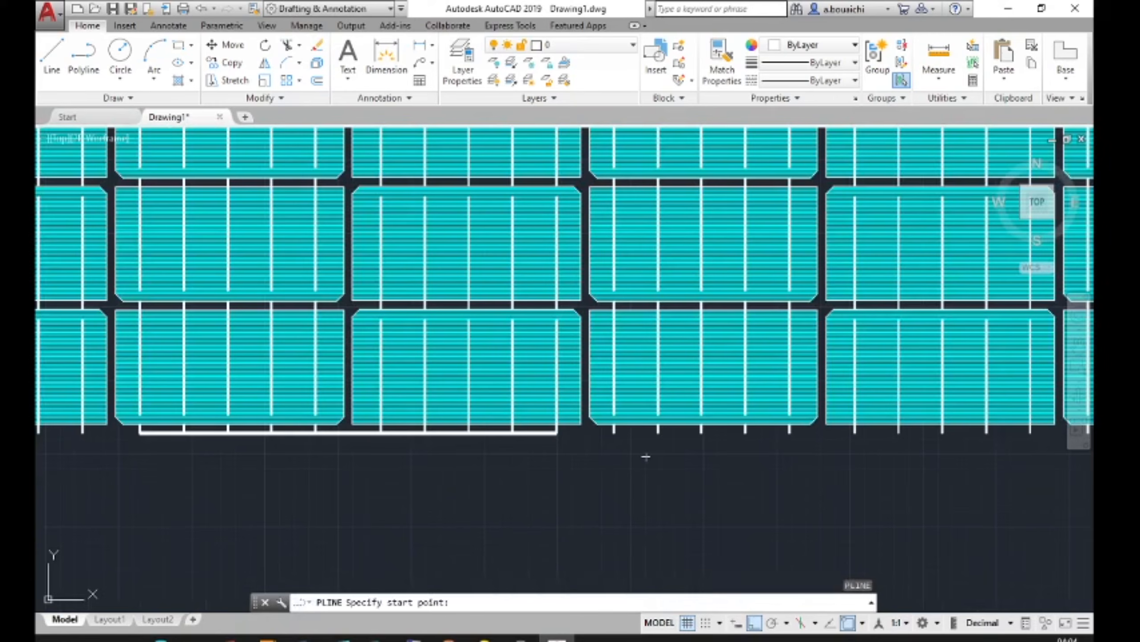
click(614, 433)
scroll(611, 428, down, 5)
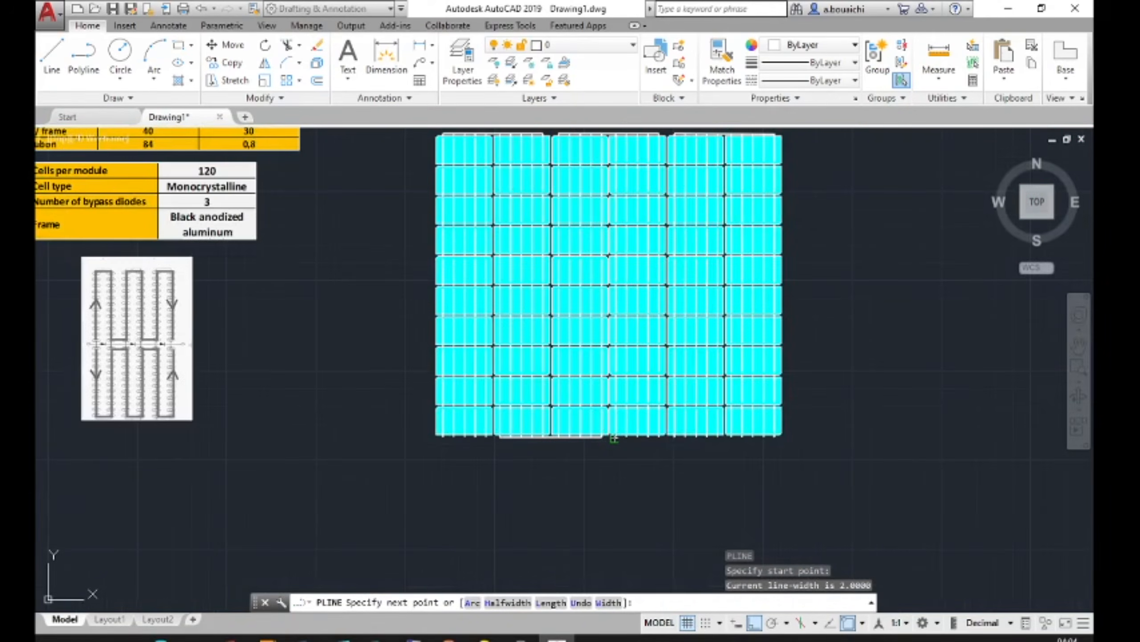
scroll(471, 412, up, 5)
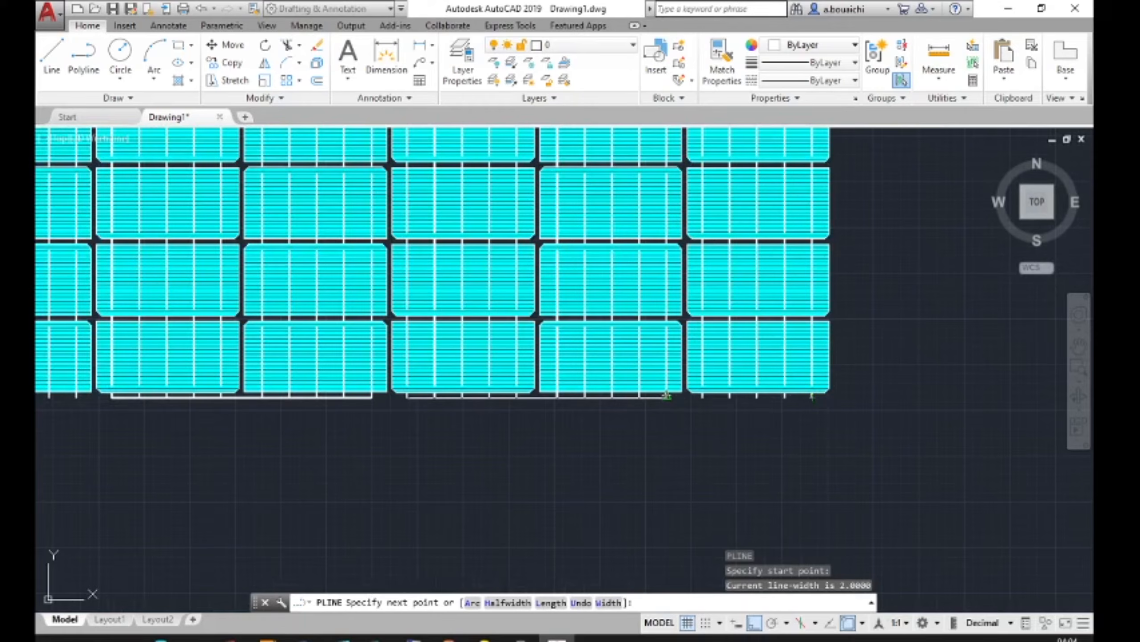
scroll(667, 395, up, 4)
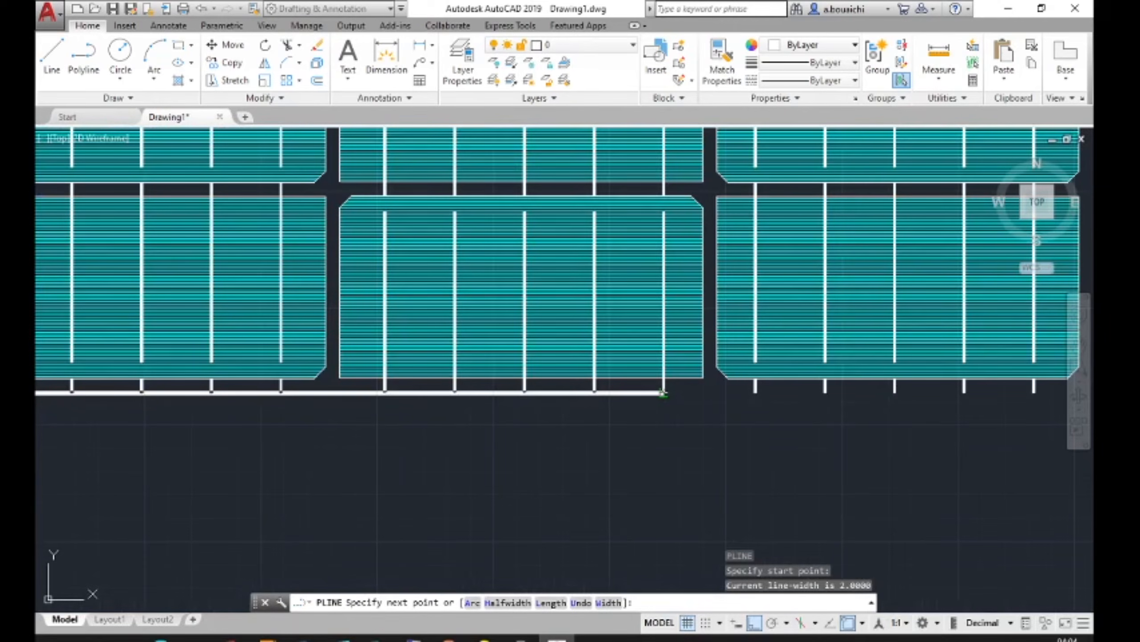
click(663, 393)
key(Escape)
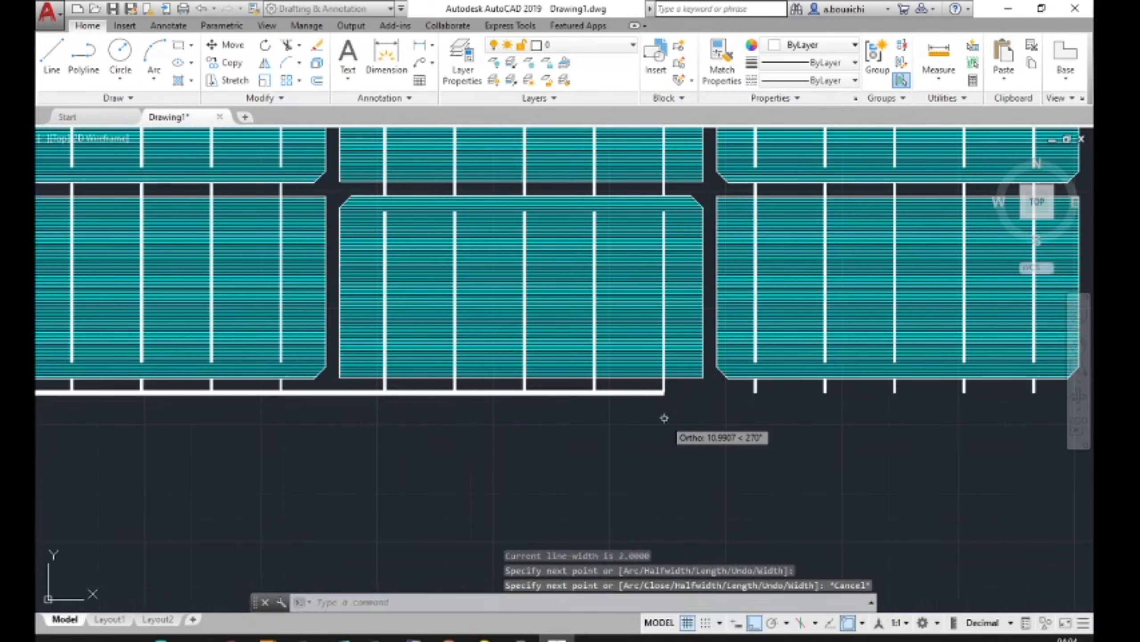
Draw a horizontal polyline along the sixth column's bottom extensions, from its first ribbon to slightly past its last ribbon.
middle_drag(734, 438, 365, 418)
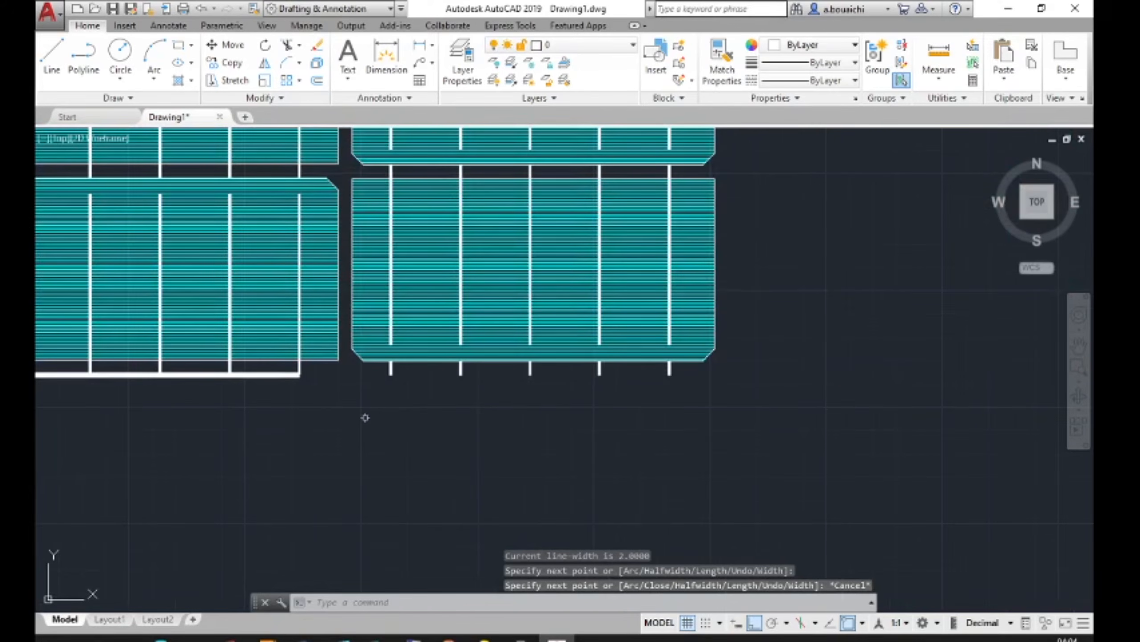
key(Return)
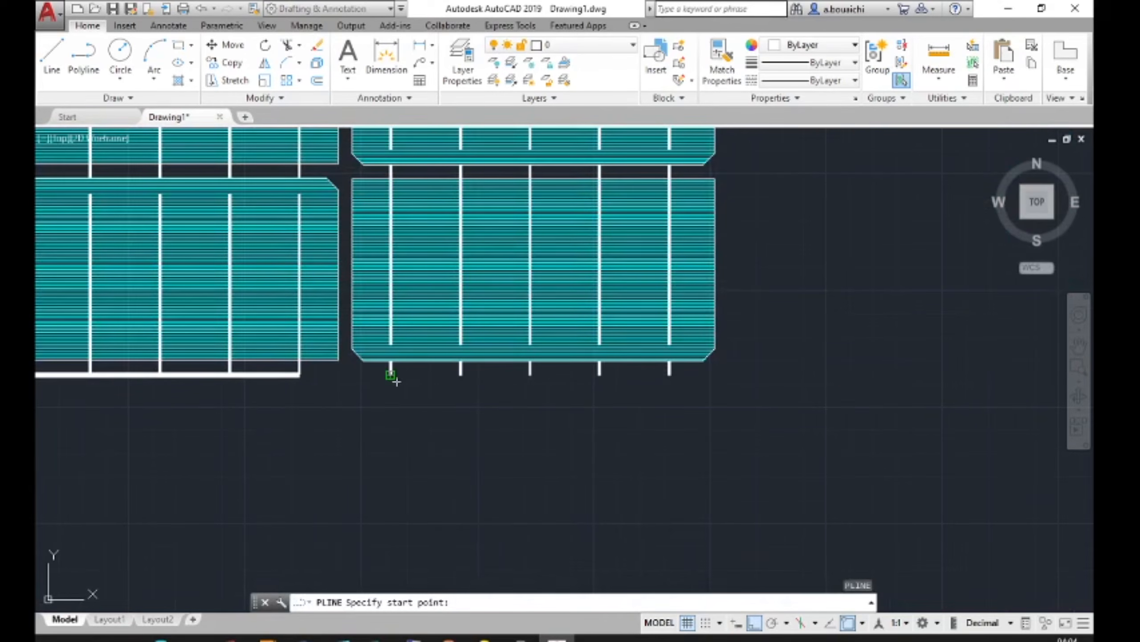
click(390, 374)
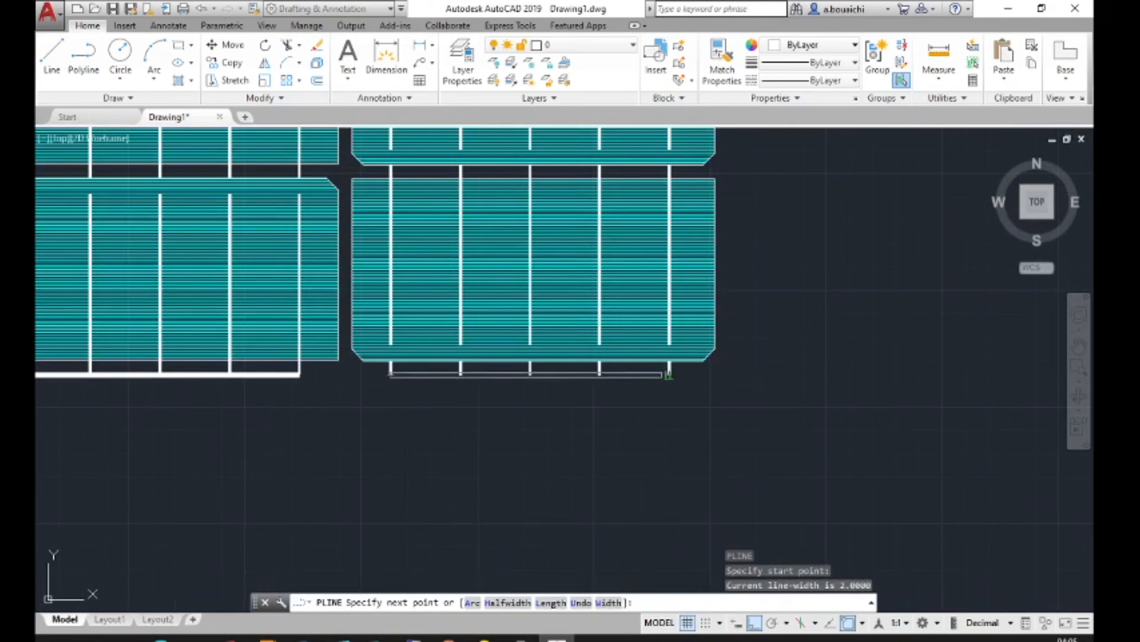
click(686, 374)
key(Escape)
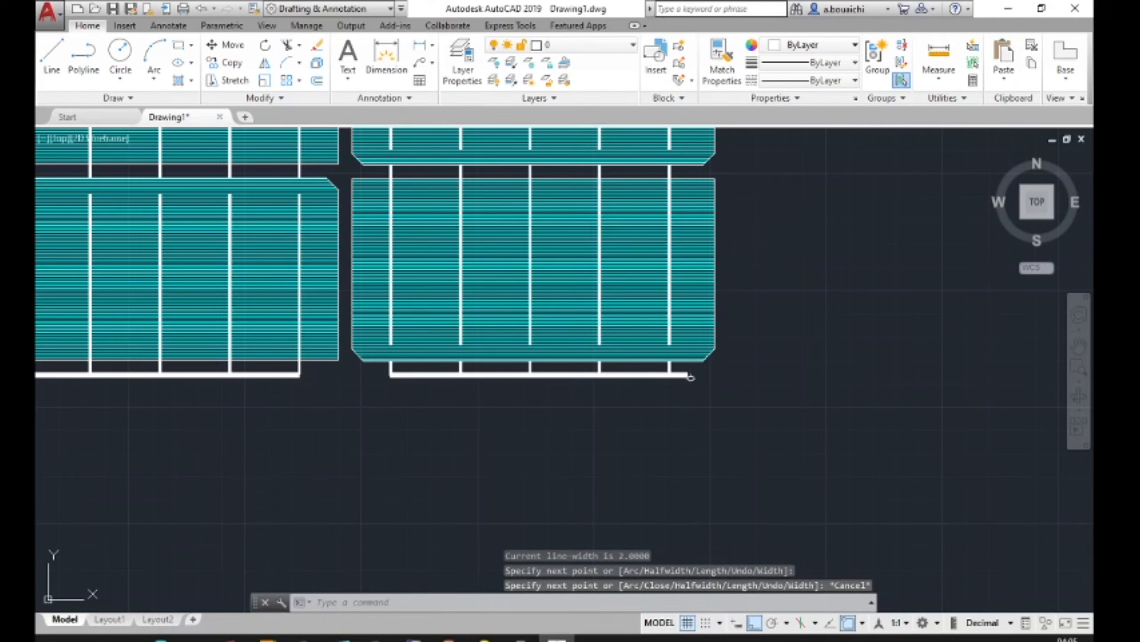
Draw a horizontal polyline along the first column's bottom extensions, from its last ribbon to slightly past its first ribbon.
scroll(690, 375, down, 4)
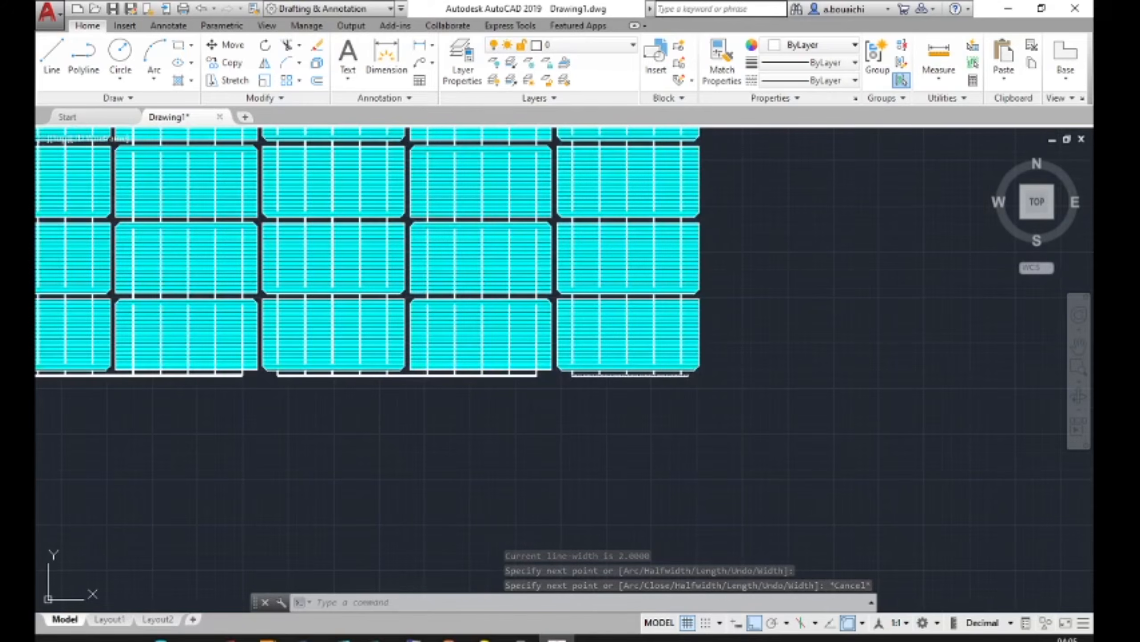
mouse_move(430, 407)
middle_down()
mouse_move(751, 381)
mouse_move(523, 396)
middle_up()
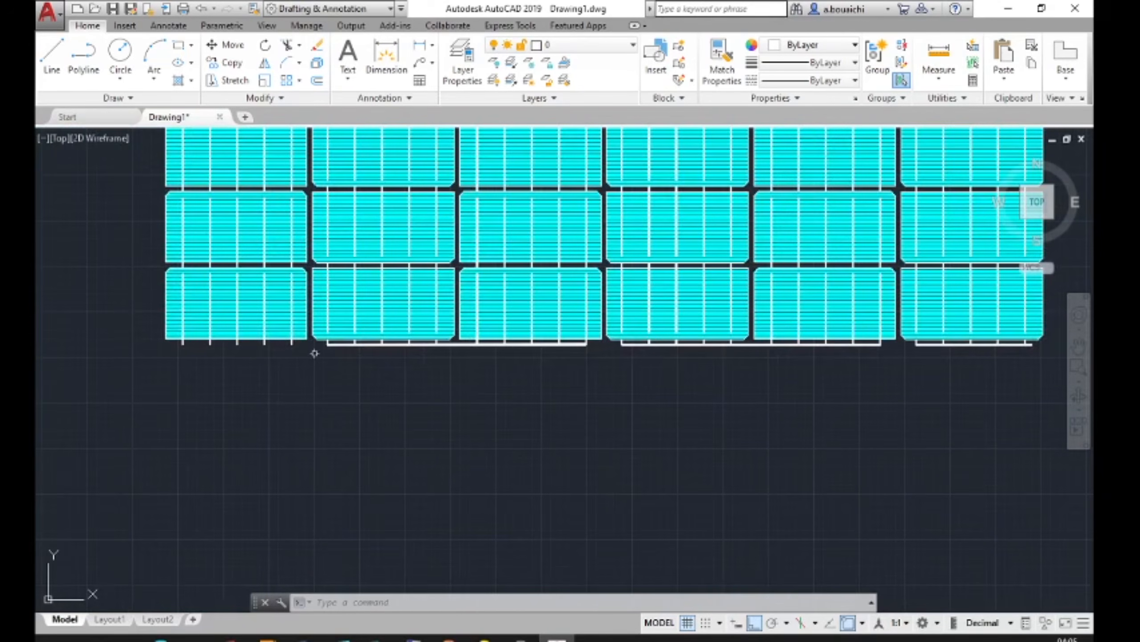
scroll(284, 363, up, 2)
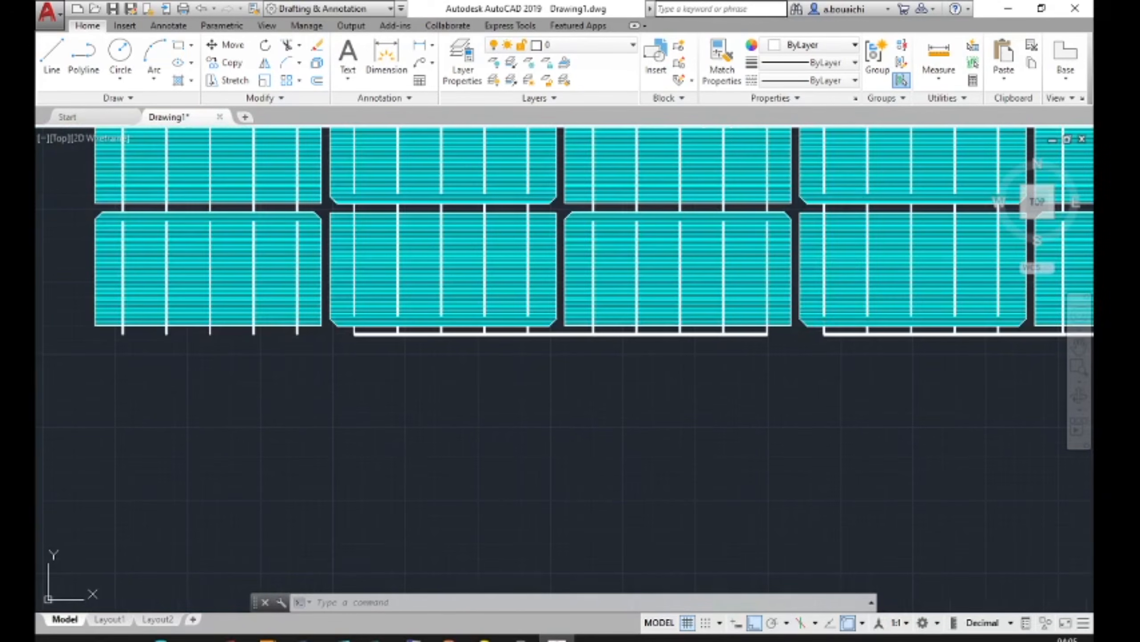
text(pl)
key(Return)
click(295, 335)
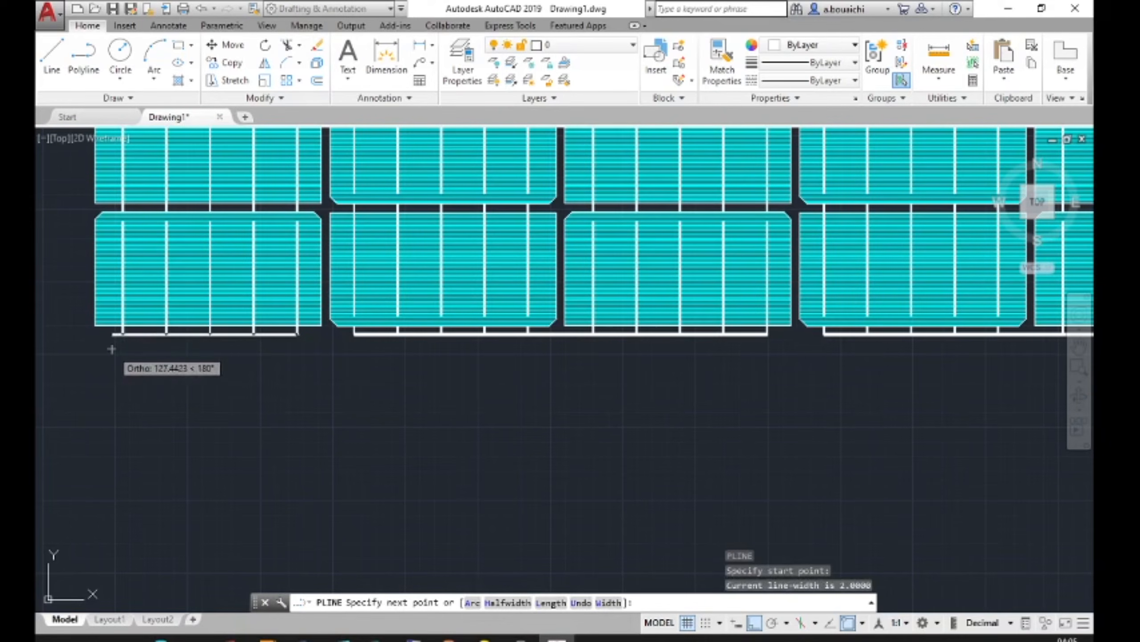
click(106, 337)
key(Escape)
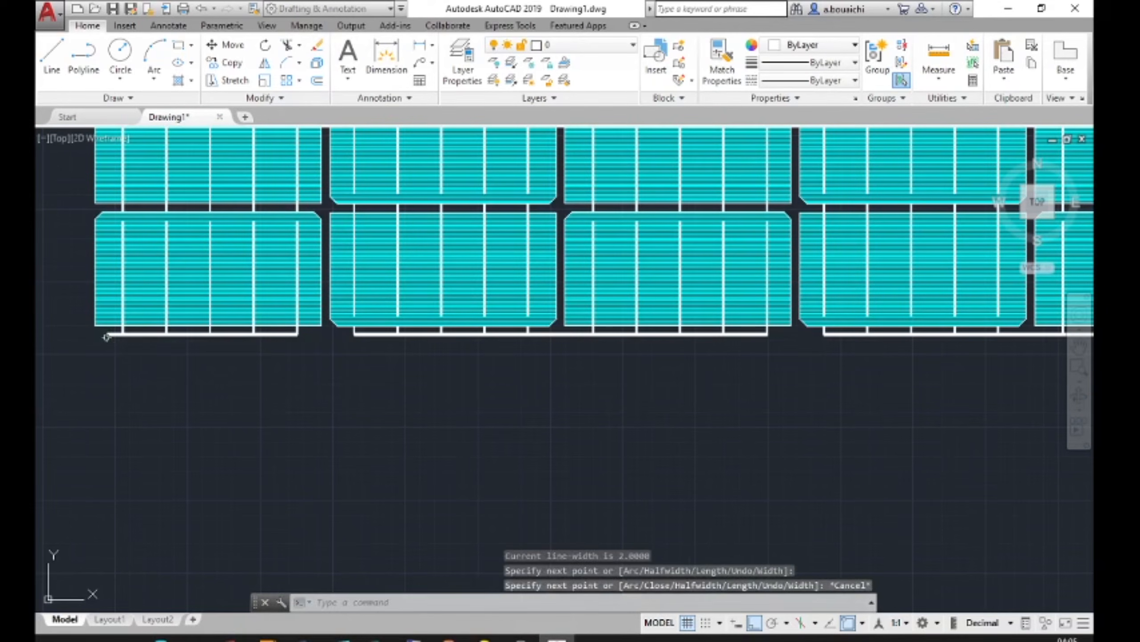
Examine the ten-row cell array with its busbars along the top and bottom edges.
scroll(268, 399, down, 4)
key(ctrl+a)
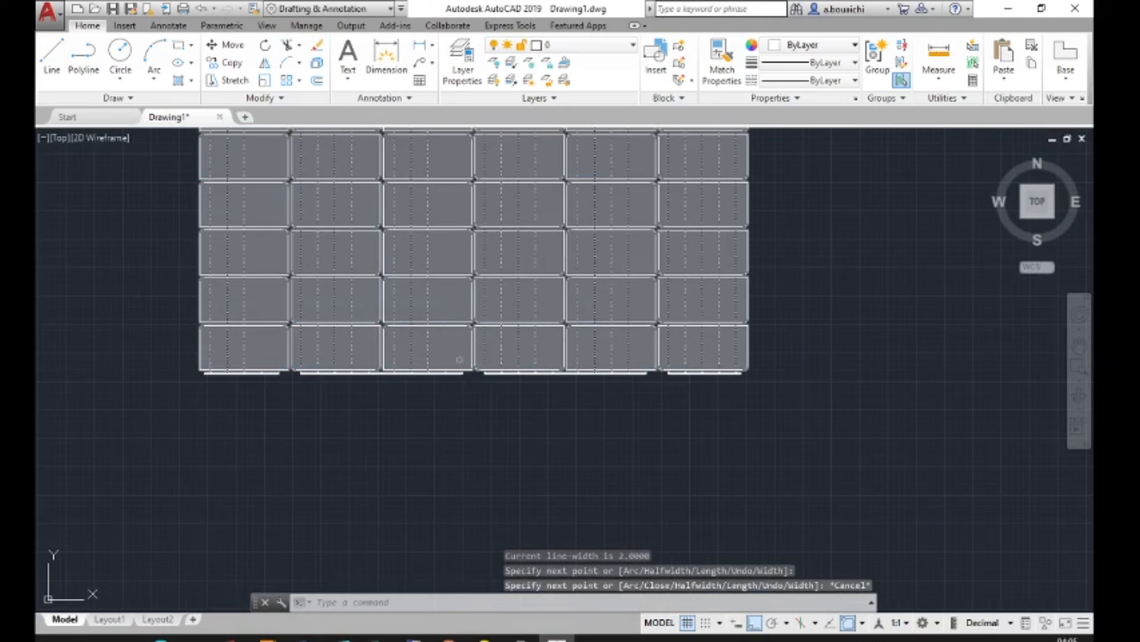
middle_drag(809, 263, 802, 346)
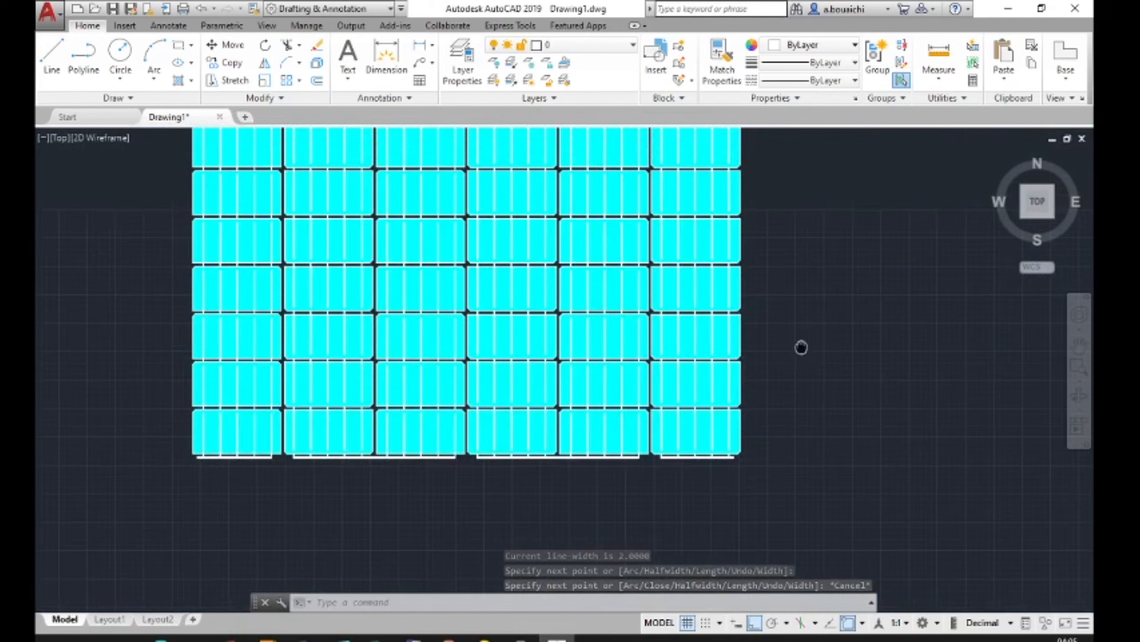
scroll(802, 345, down, 2)
mouse_move(799, 300)
middle_down()
mouse_move(779, 341)
mouse_move(733, 374)
middle_up()
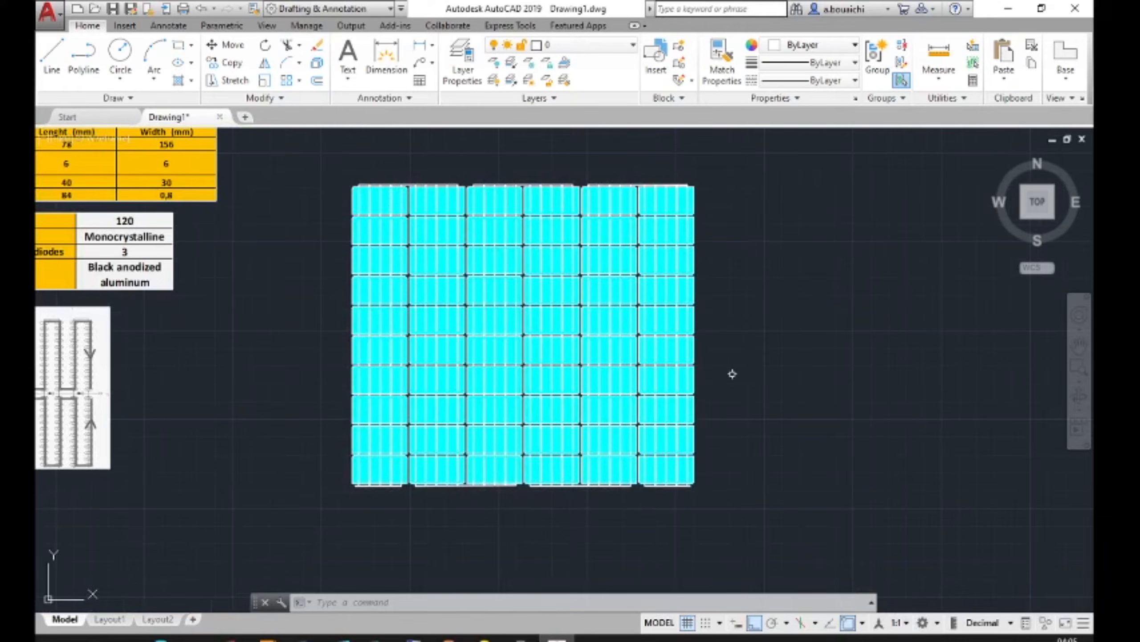
scroll(732, 374, up, 2)
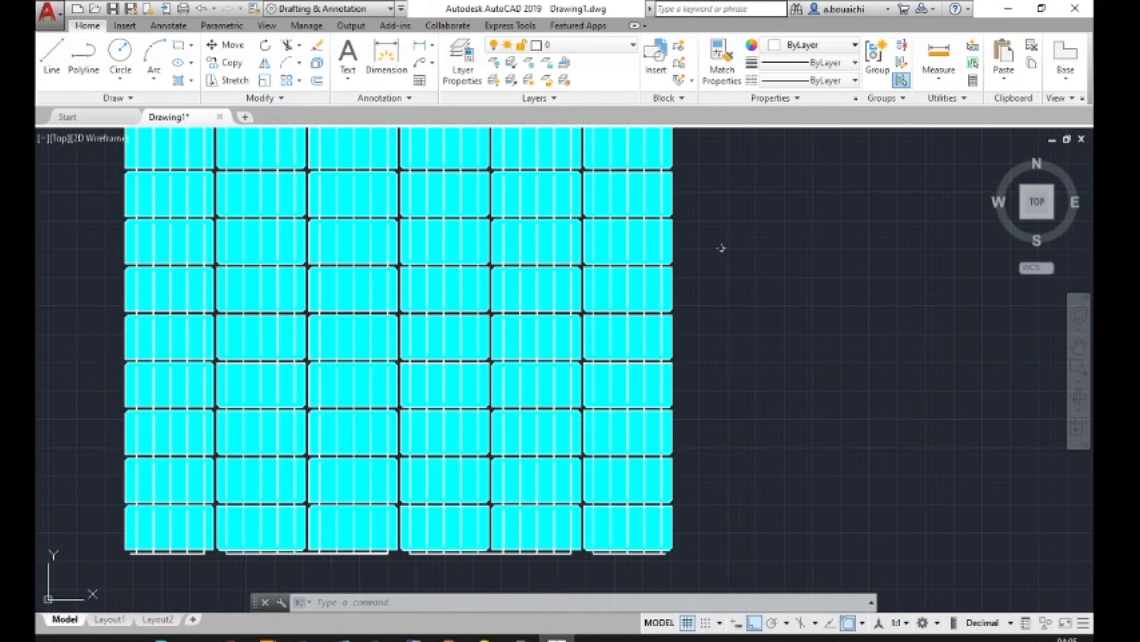
scroll(726, 248, down, 2)
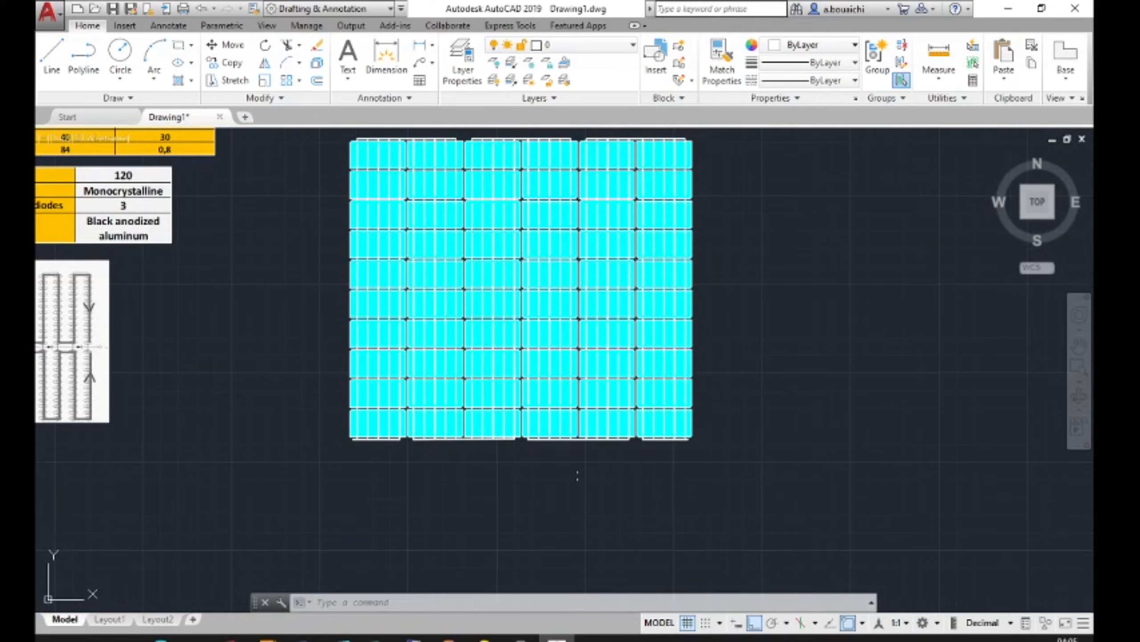
Mirror the whole cell array with its busbars downward about the horizontal centreline of the bottom busbars, keeping the source objects.
click(271, 67)
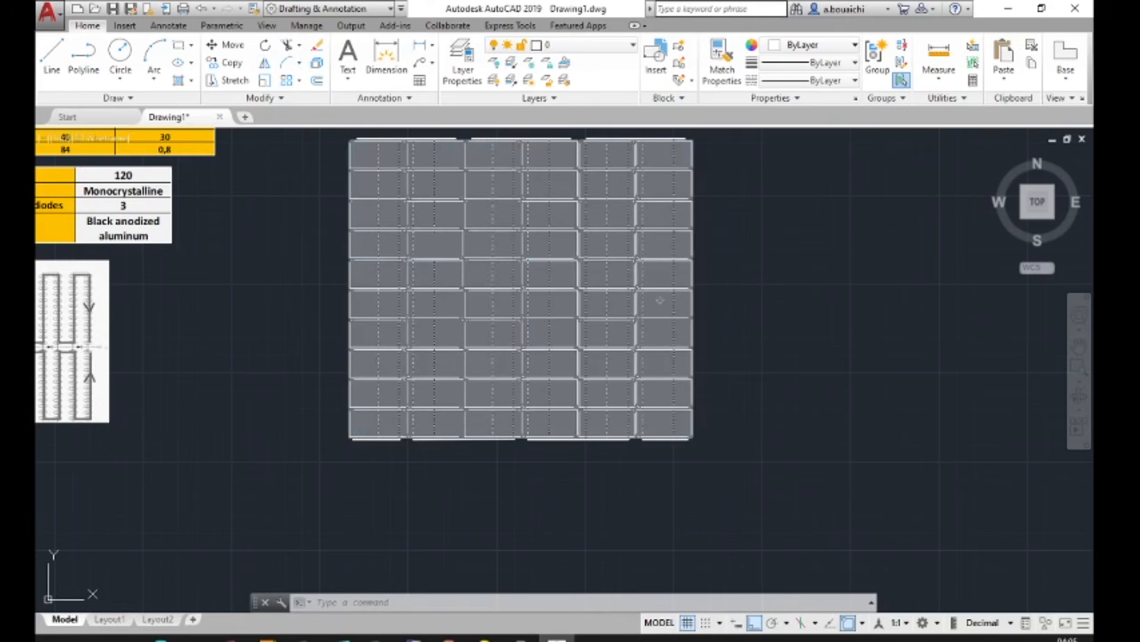
click(265, 64)
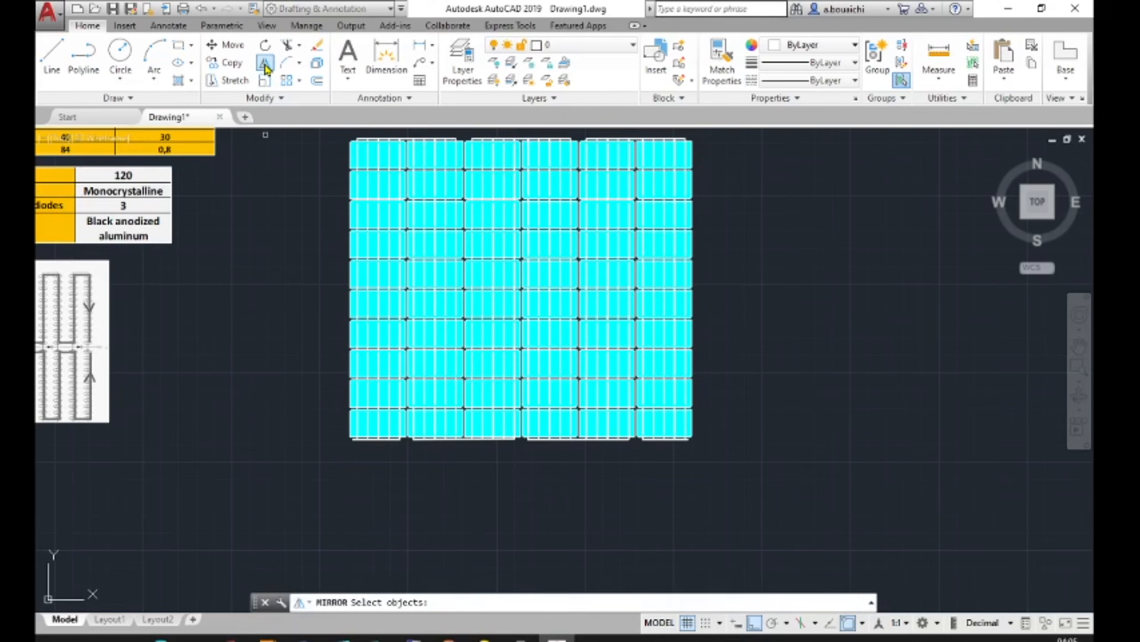
middle_drag(755, 222, 760, 277)
mouse_move(716, 176)
mouse_down()
mouse_move(744, 237)
mouse_move(743, 446)
mouse_move(700, 532)
mouse_move(504, 543)
mouse_move(334, 501)
mouse_move(308, 178)
mouse_up()
click(307, 177)
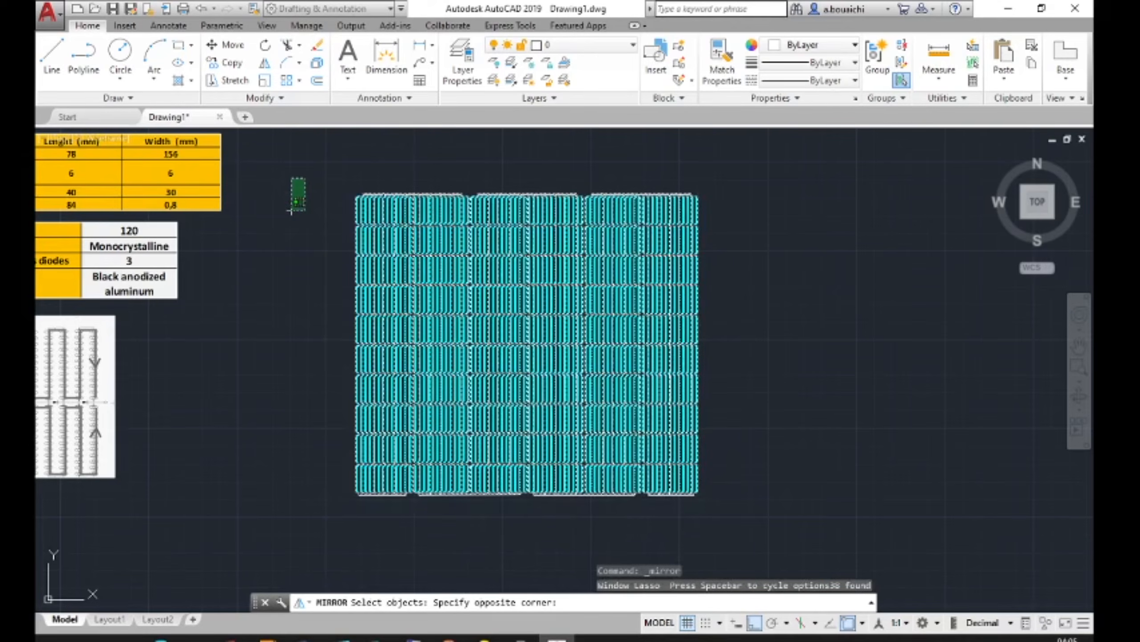
click(291, 210)
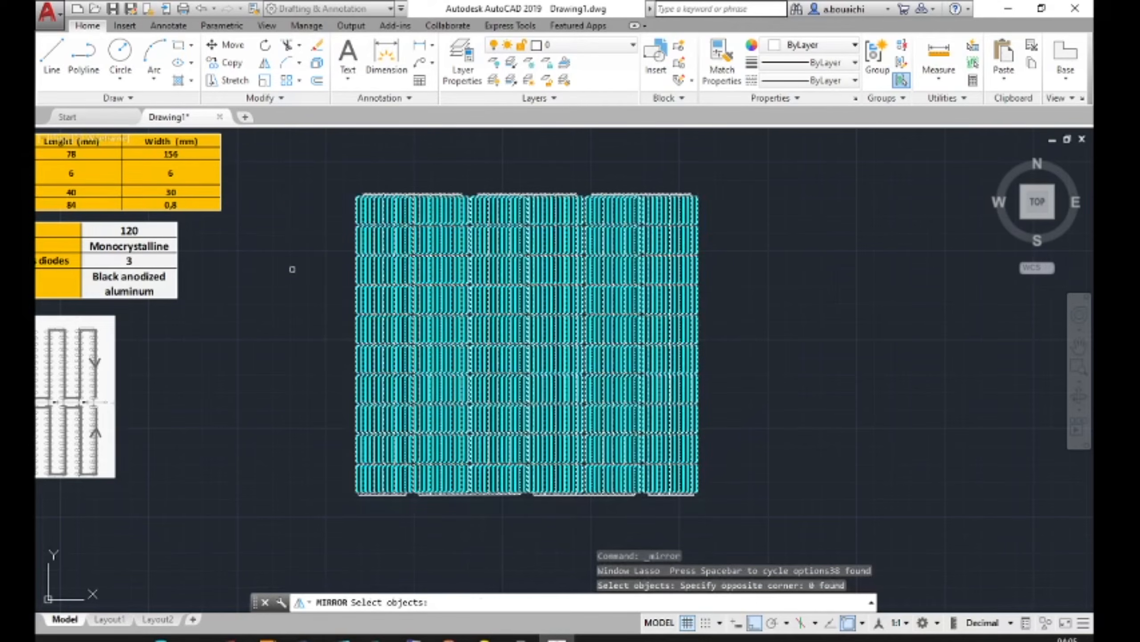
key(Return)
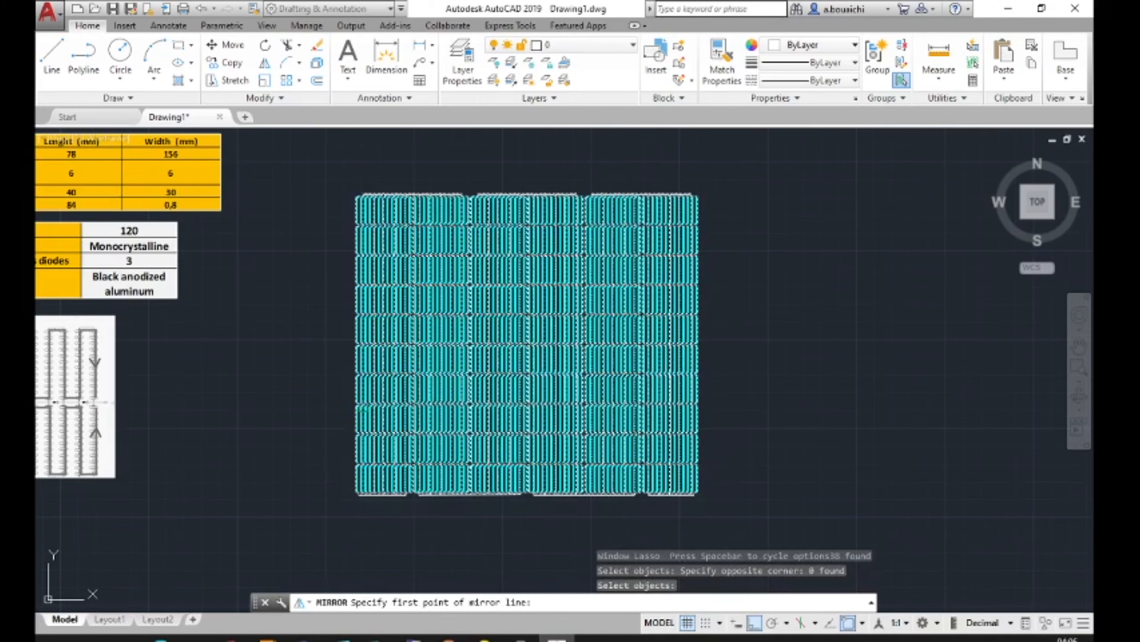
scroll(373, 535, up, 3)
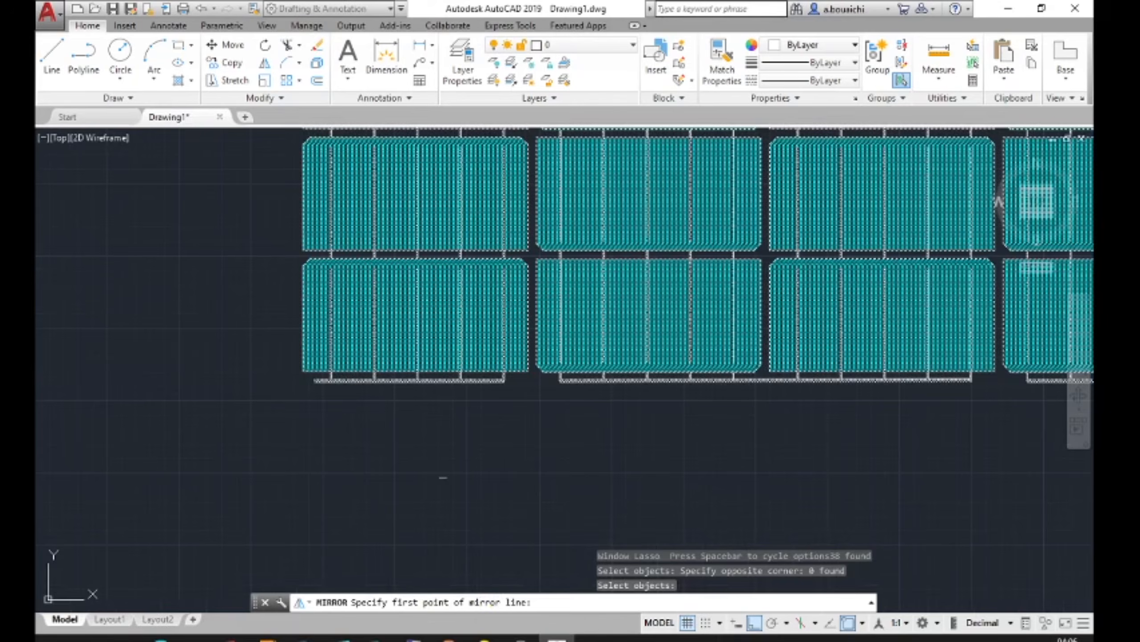
scroll(427, 445, up, 2)
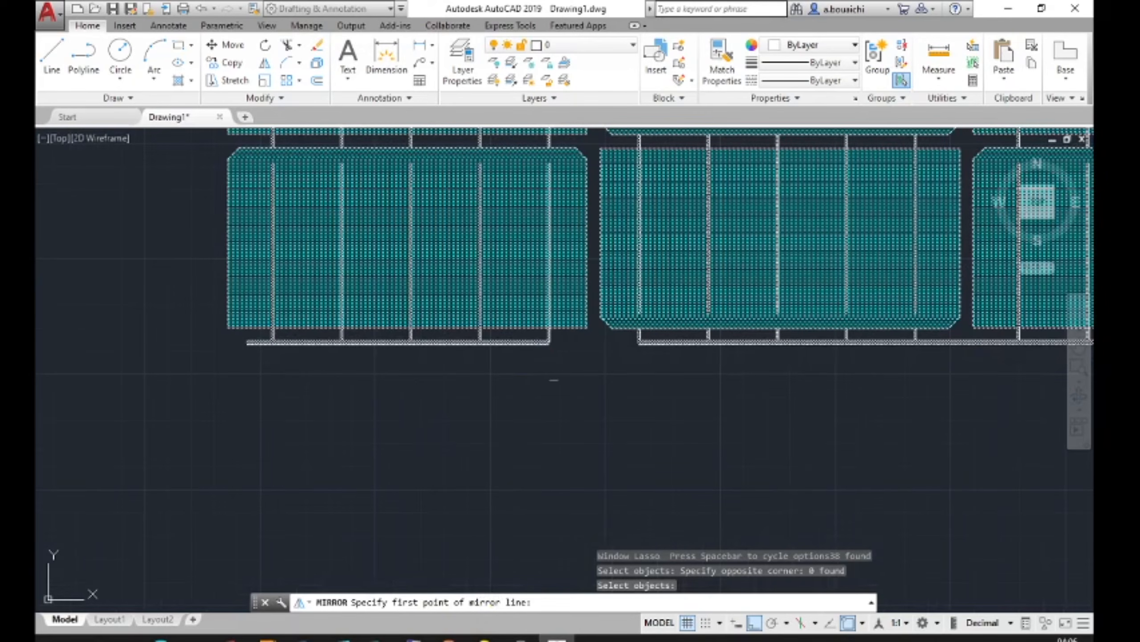
middle_drag(552, 380, 409, 395)
scroll(407, 393, up, 2)
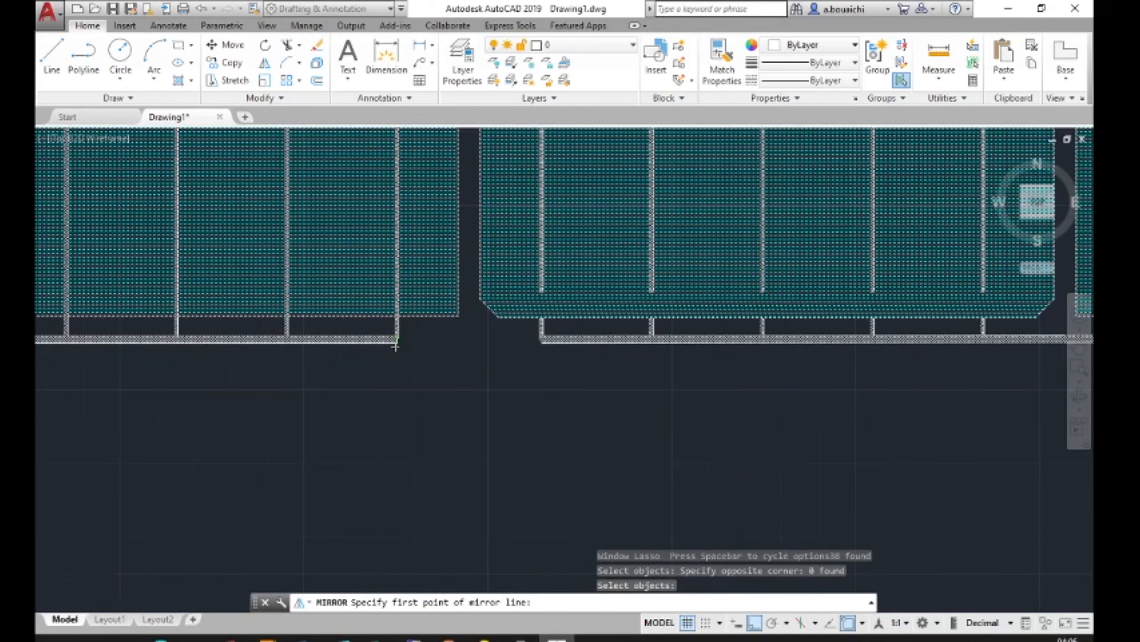
scroll(396, 338, up, 4)
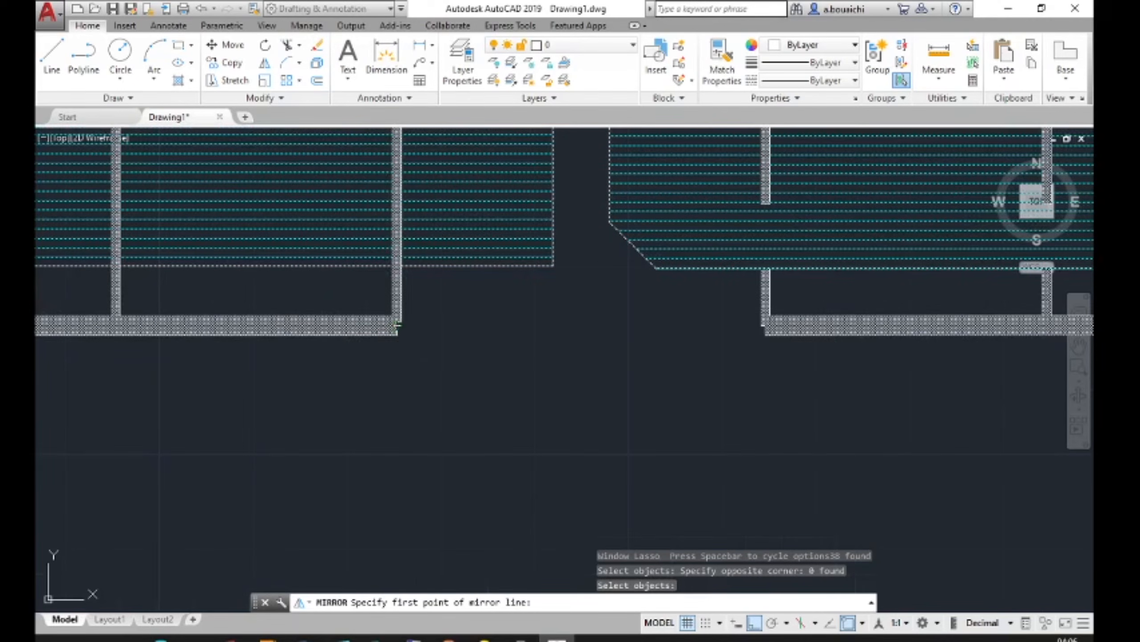
click(397, 326)
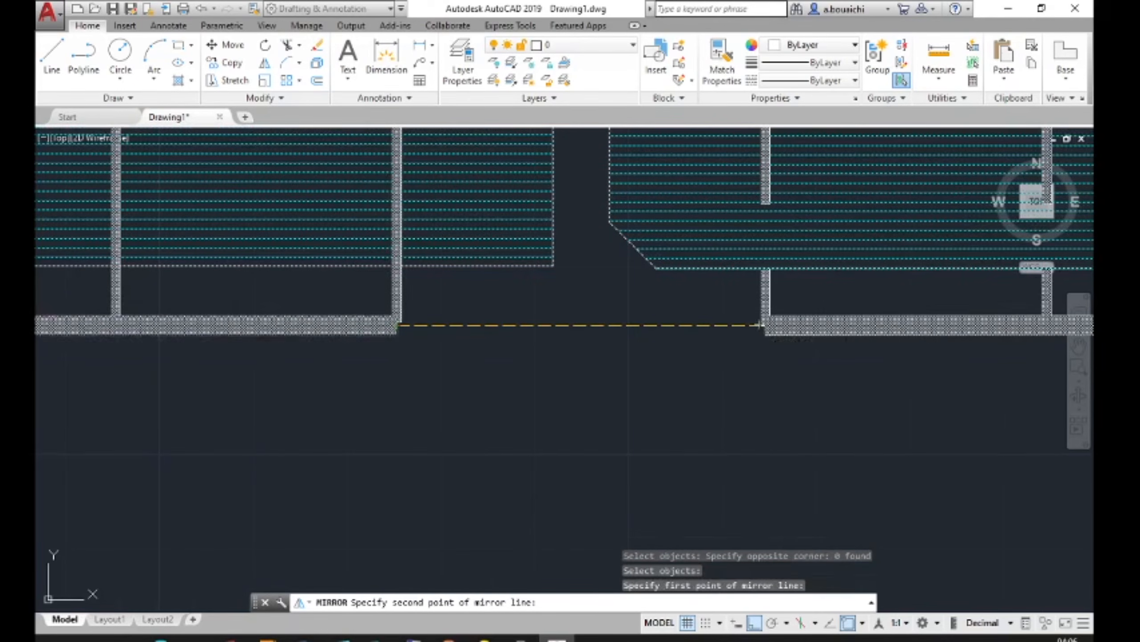
click(766, 326)
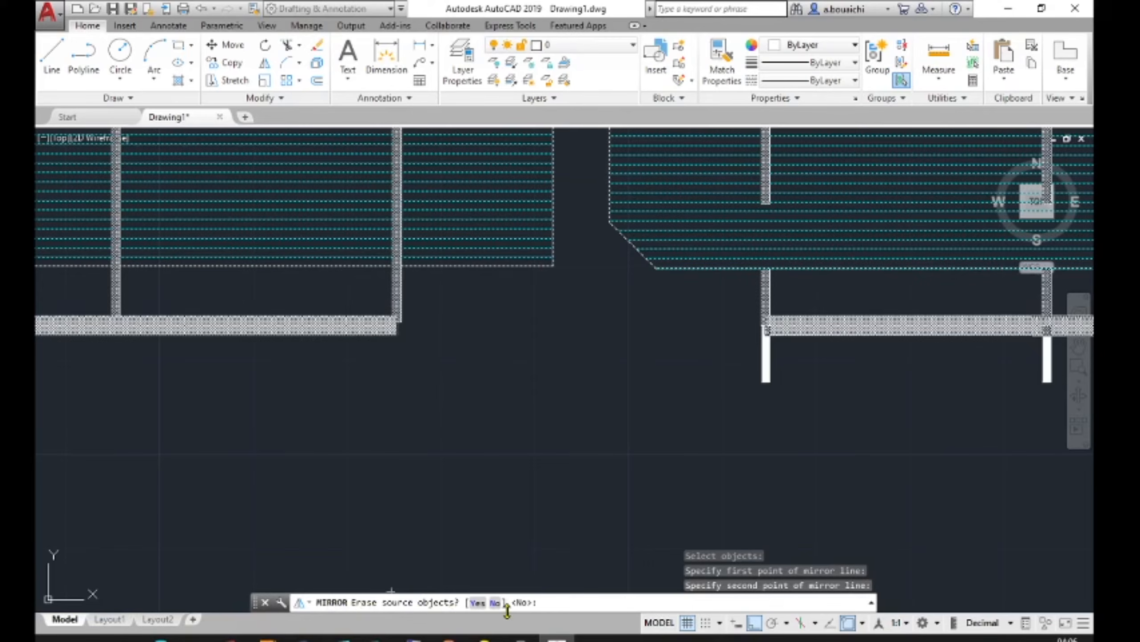
click(495, 603)
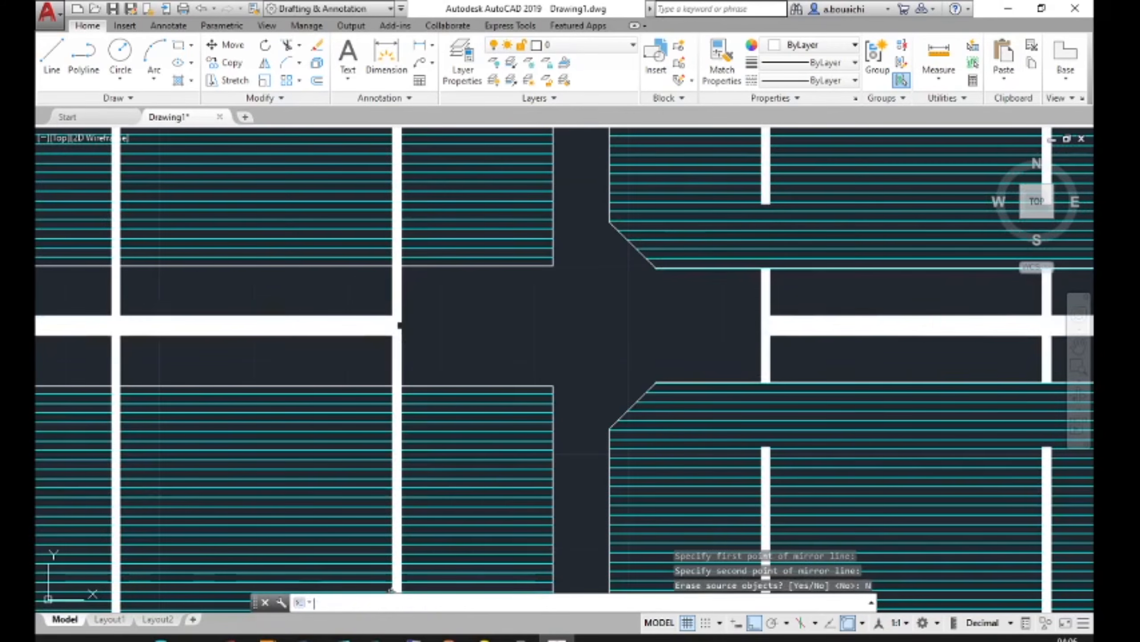
Examine the full mirrored panel, including the junction between its two halves and the upper cell rows.
scroll(658, 442, down, 6)
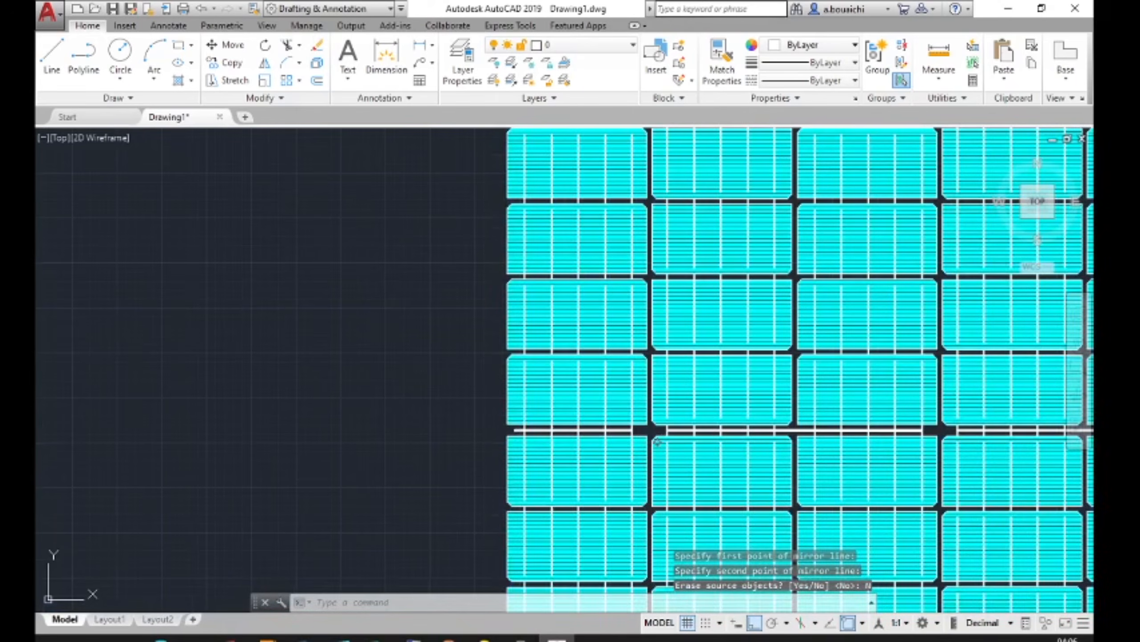
scroll(705, 439, down, 6)
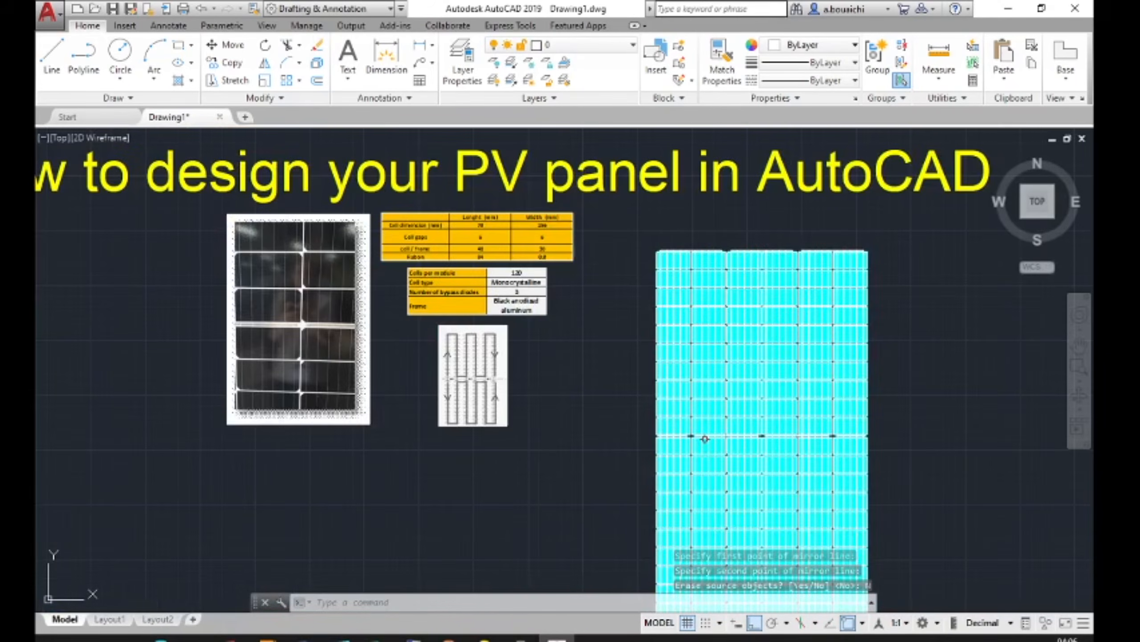
middle_drag(704, 439, 499, 355)
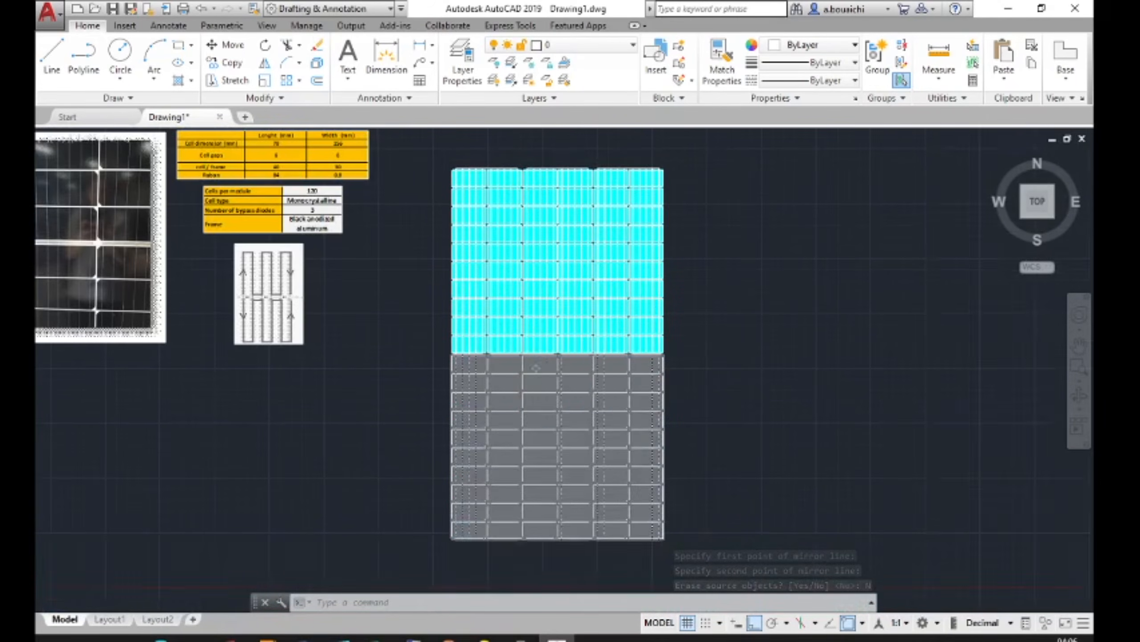
scroll(538, 368, up, 4)
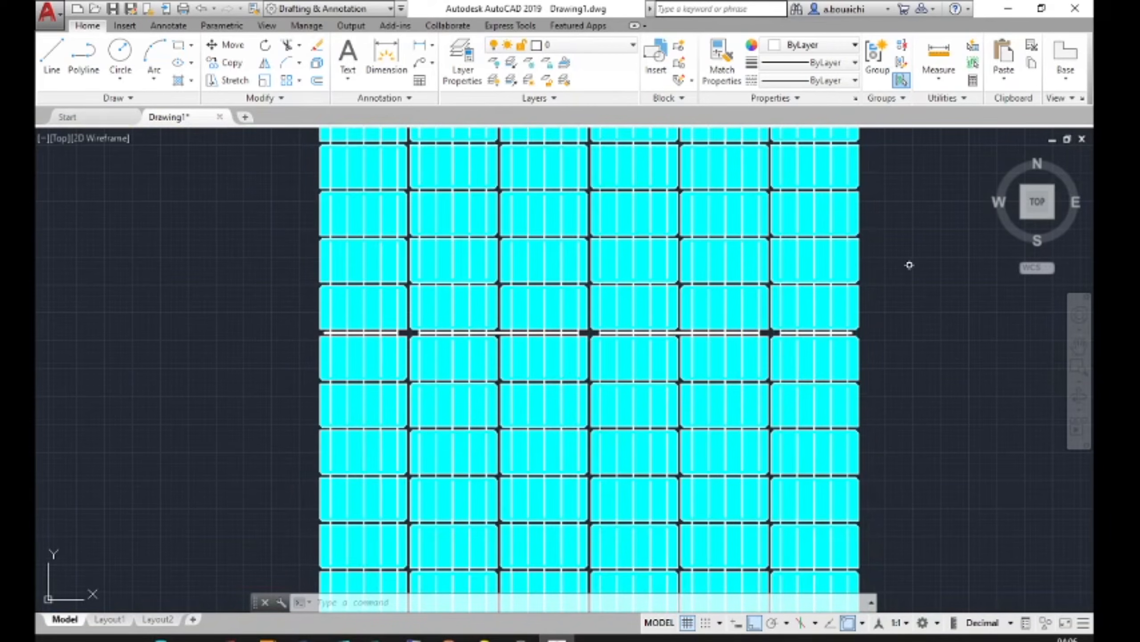
middle_drag(898, 219, 892, 495)
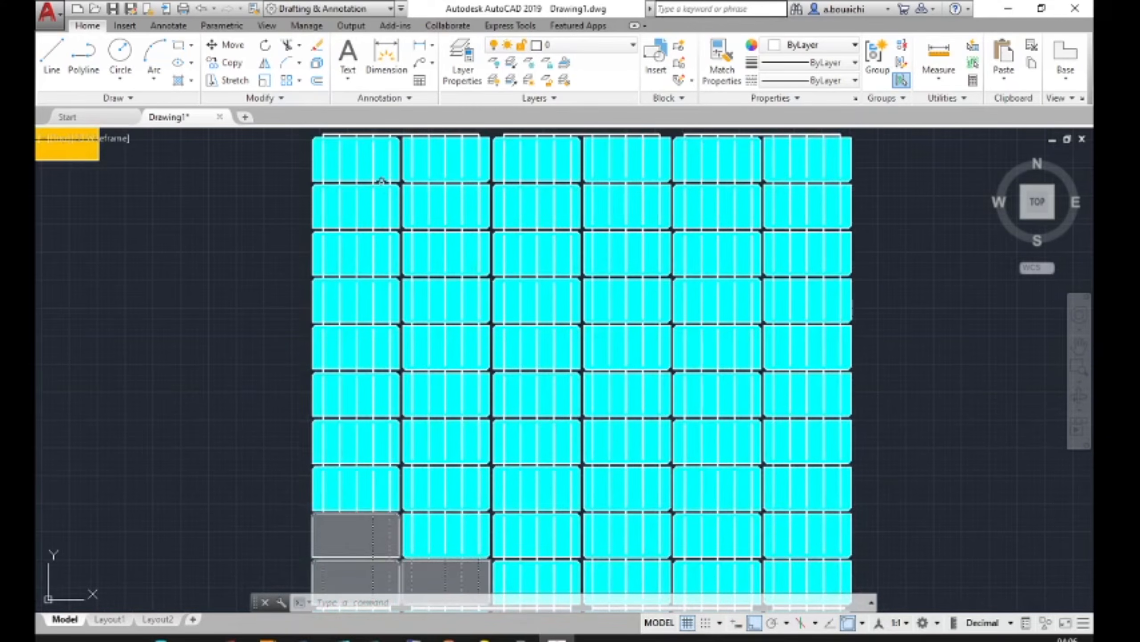
Add a horizontal linear dimension for the first column's top cell width, placing it just above the top busbar.
mouse_move(381, 180)
middle_down()
mouse_move(461, 342)
mouse_move(468, 396)
middle_up()
scroll(467, 388, up, 4)
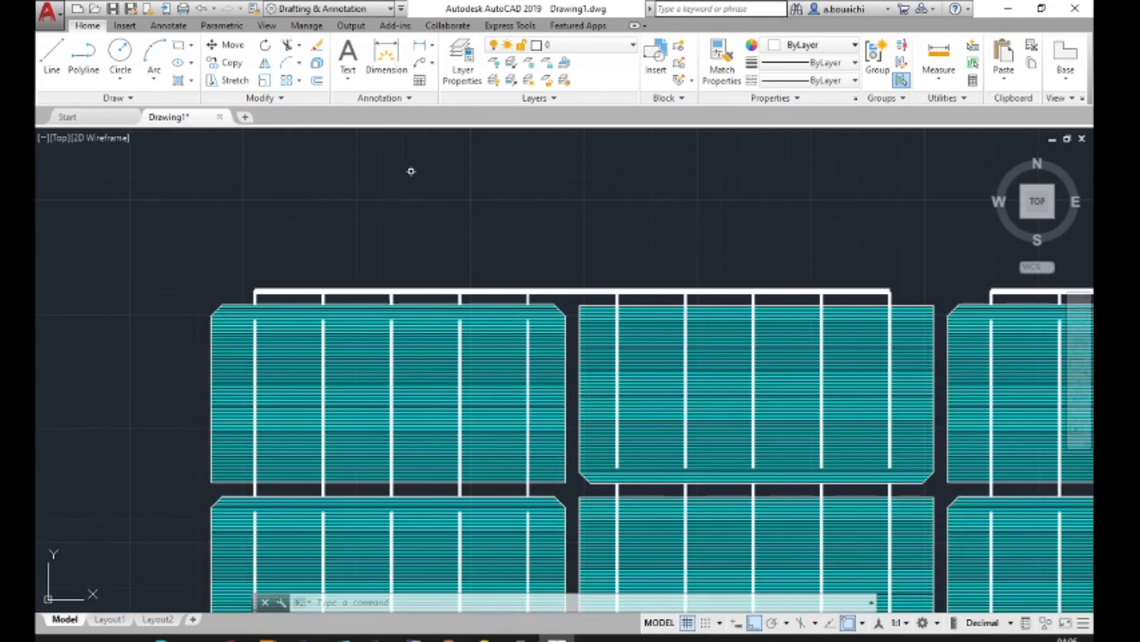
click(419, 48)
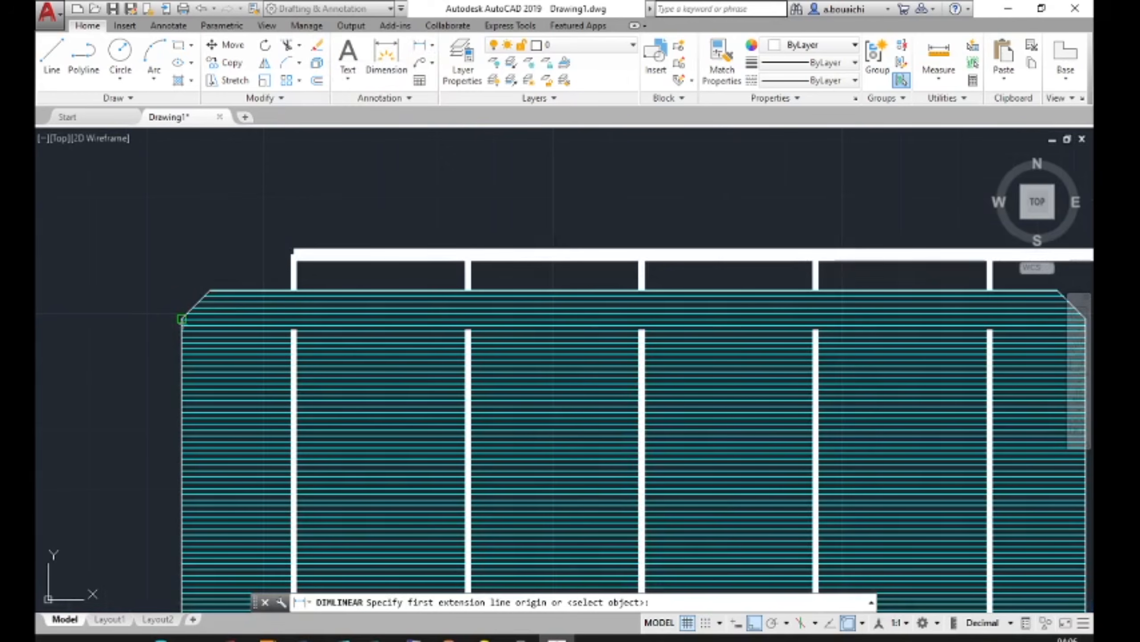
click(182, 319)
scroll(811, 338, down, 2)
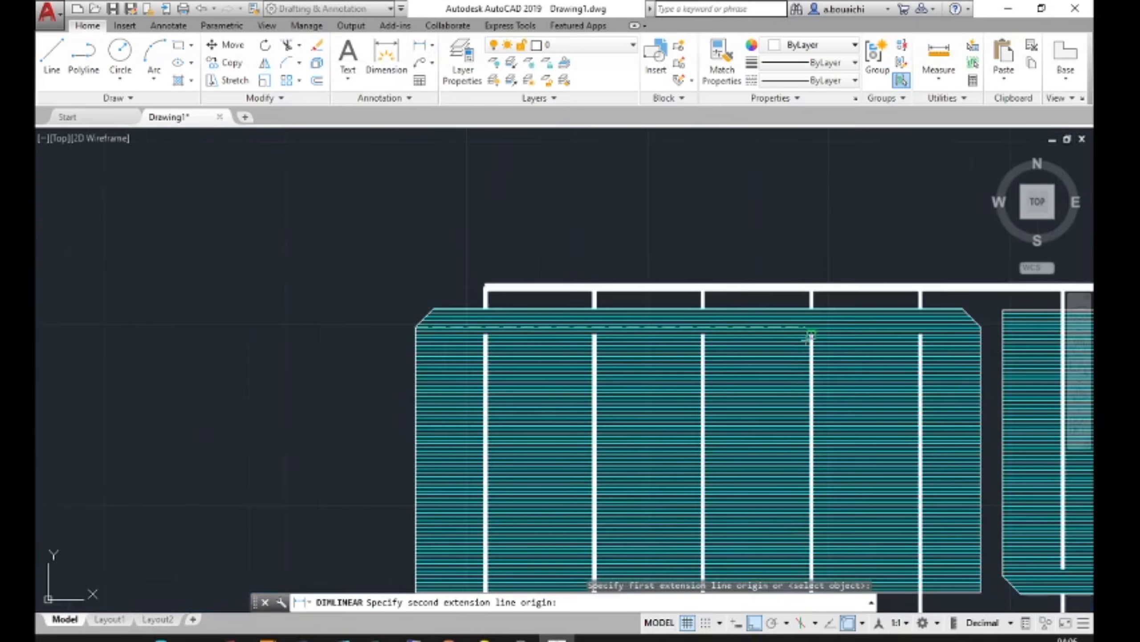
middle_drag(811, 336, 567, 324)
scroll(565, 325, up, 2)
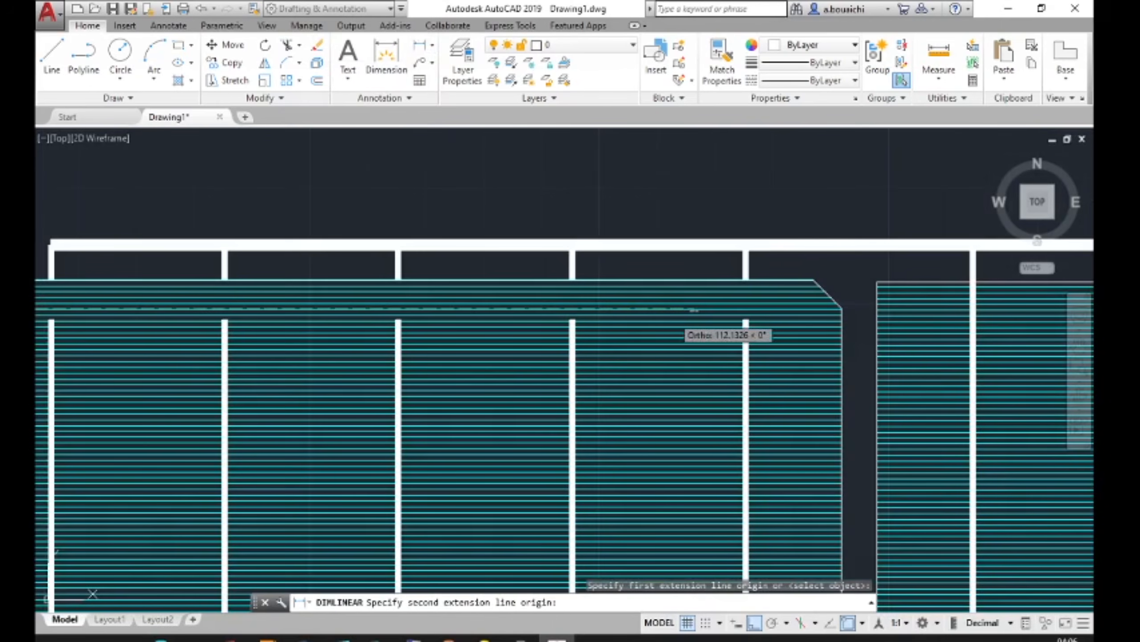
click(843, 308)
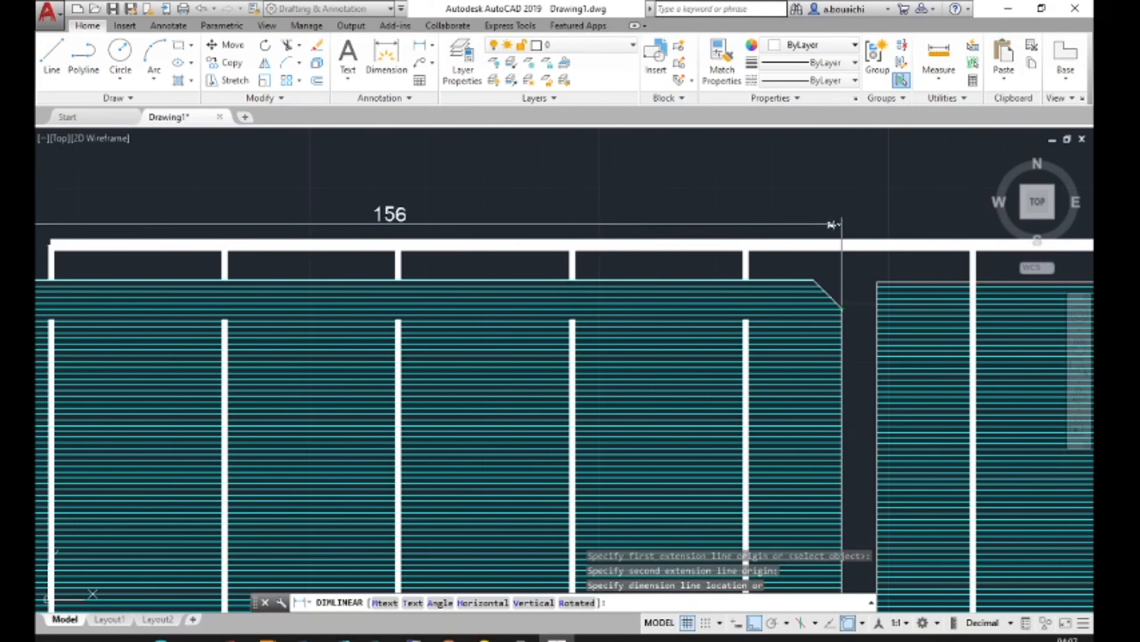
click(832, 224)
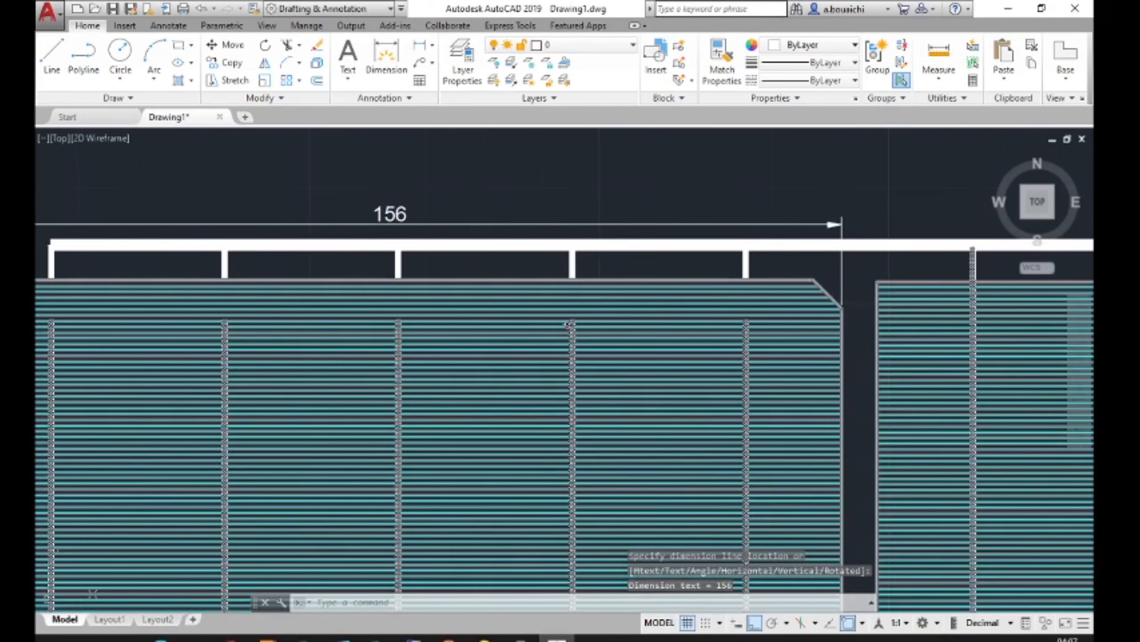
Add a vertical linear dimension for the first column's top cell height, placing it just outside the cell's outer edge.
key(Return)
middle_drag(440, 357, 793, 261)
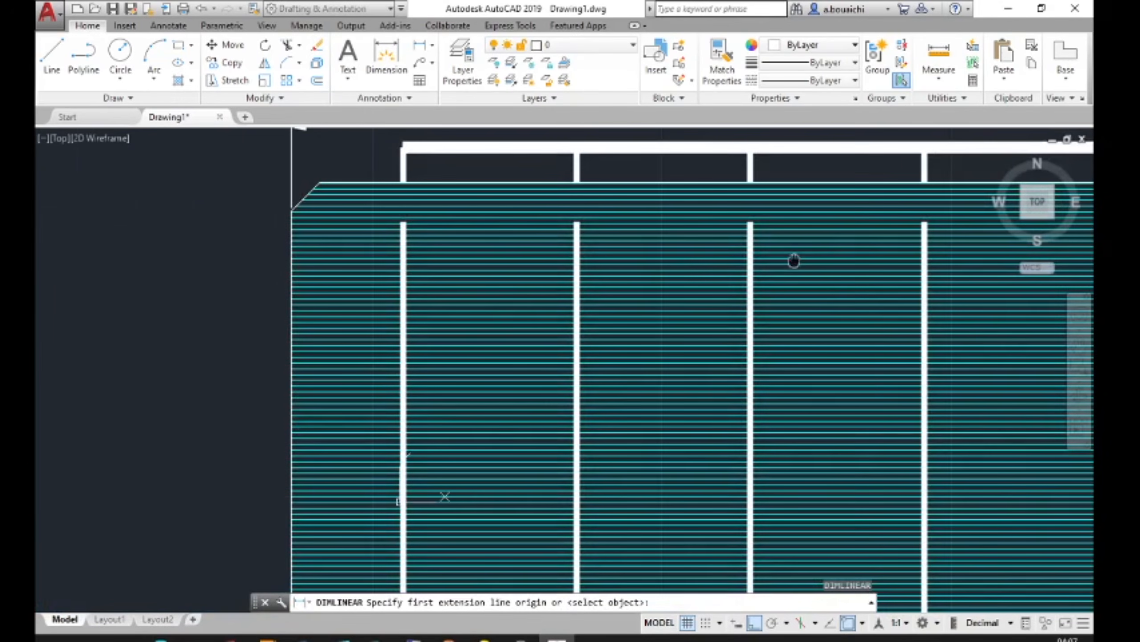
click(320, 181)
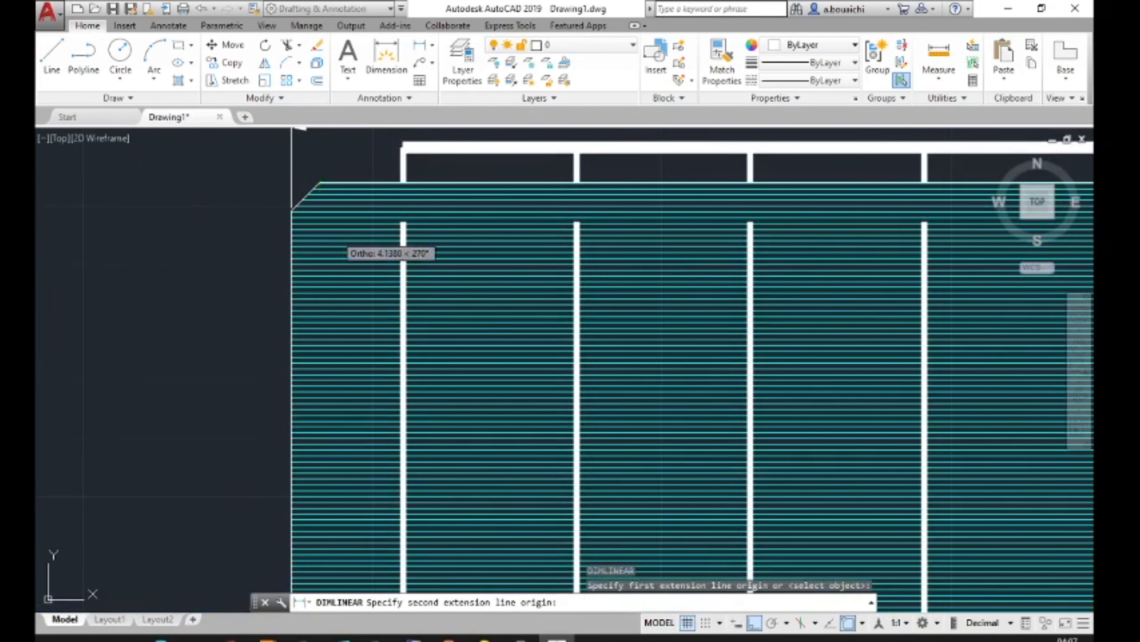
scroll(341, 243, down, 3)
scroll(355, 488, up, 3)
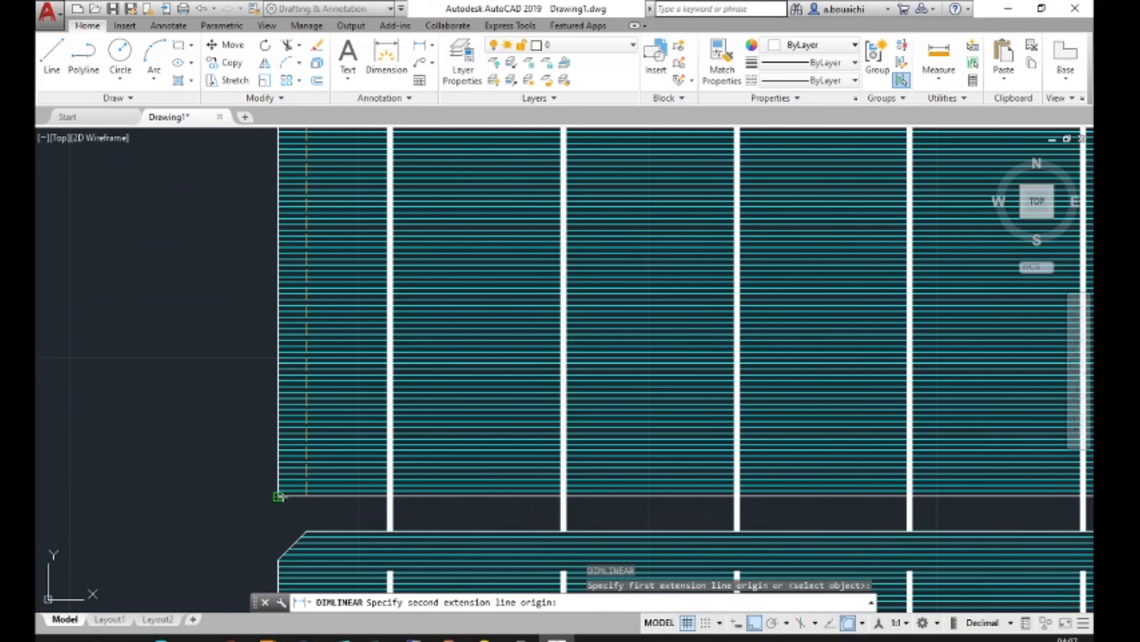
click(279, 496)
scroll(238, 493, down, 2)
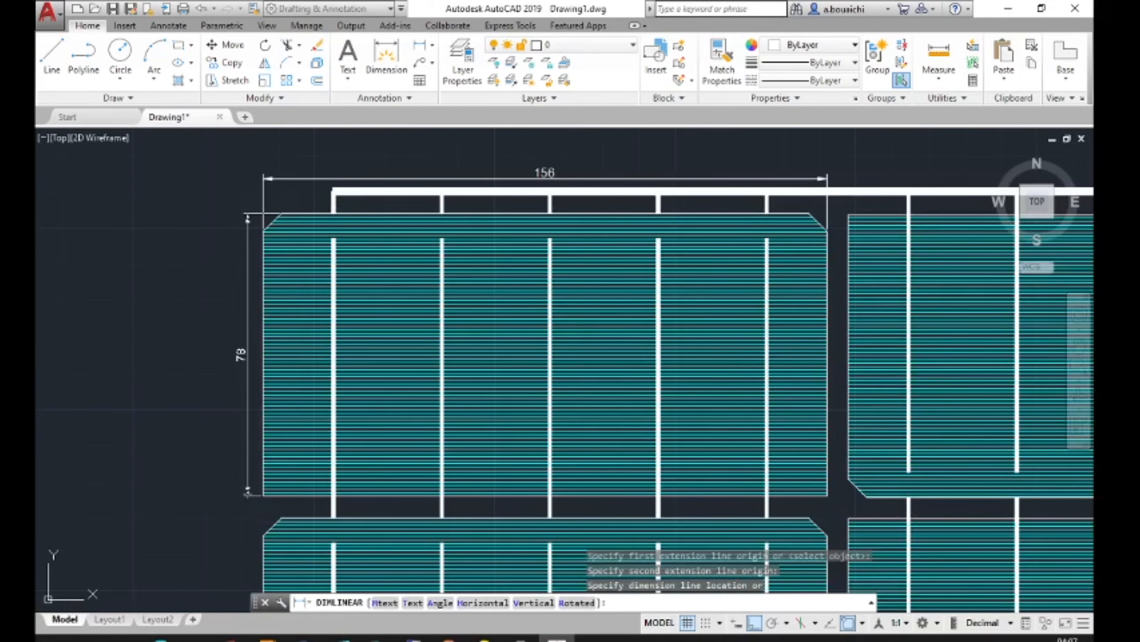
click(247, 355)
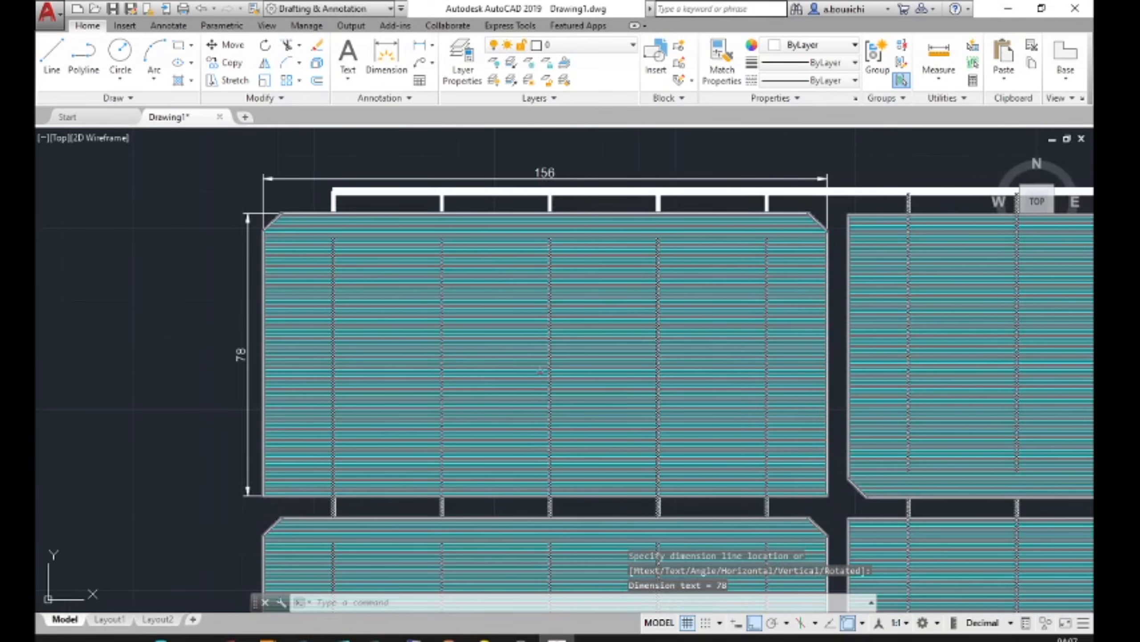
Dimension the vertical gap between the first column's top two cells, placing it beside the cell height dimension.
scroll(690, 253, up, 2)
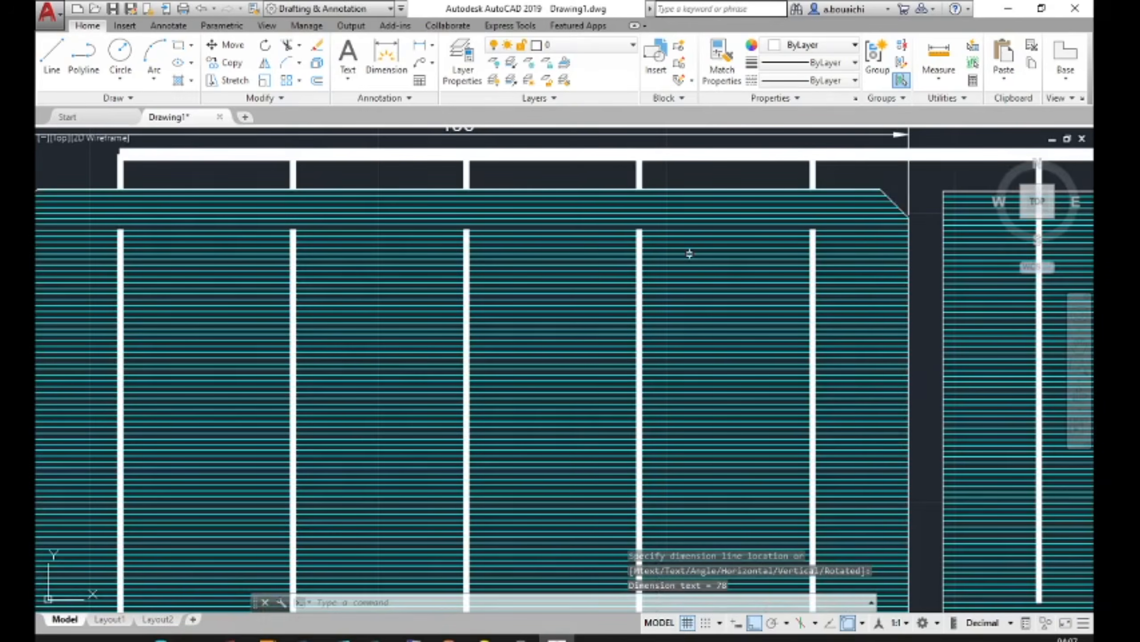
scroll(645, 256, down, 2)
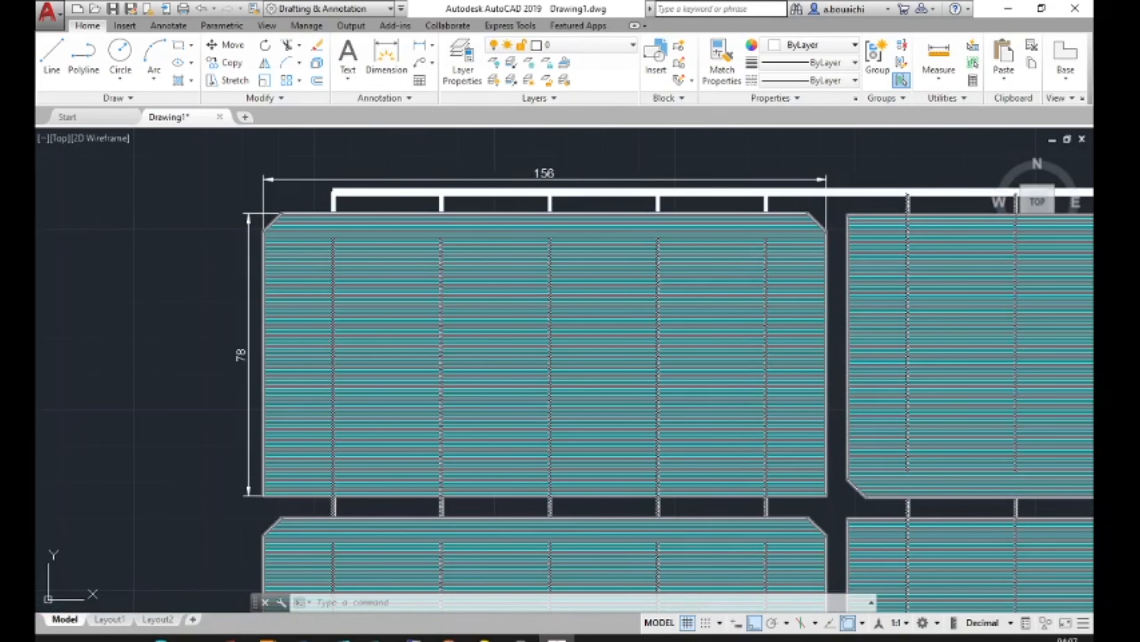
key(Return)
scroll(268, 529, up, 2)
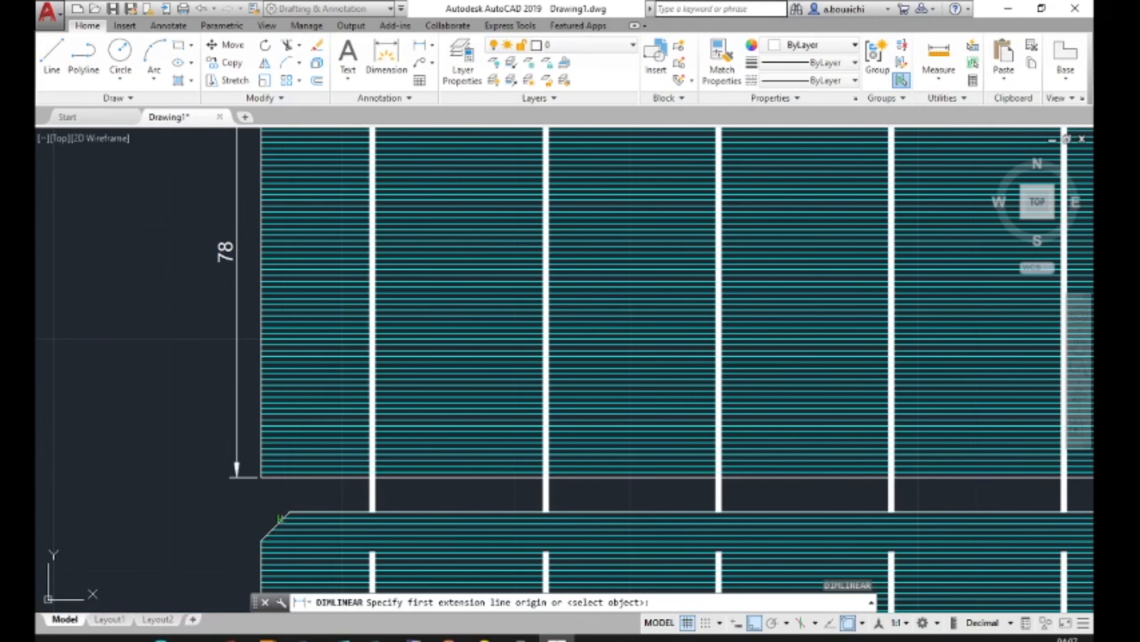
click(290, 512)
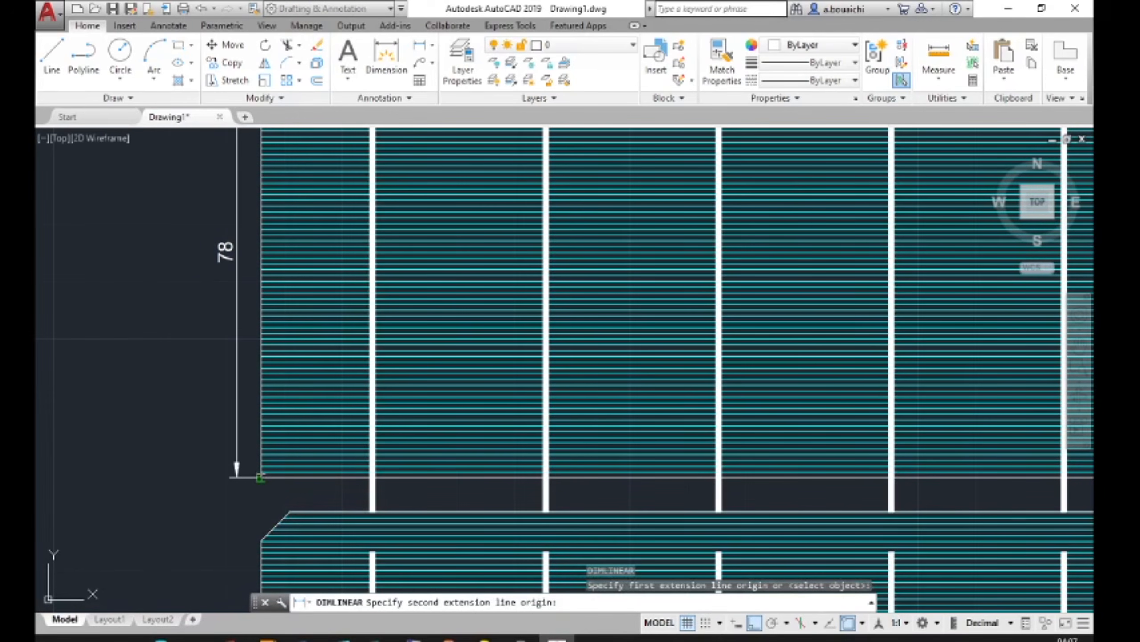
click(261, 478)
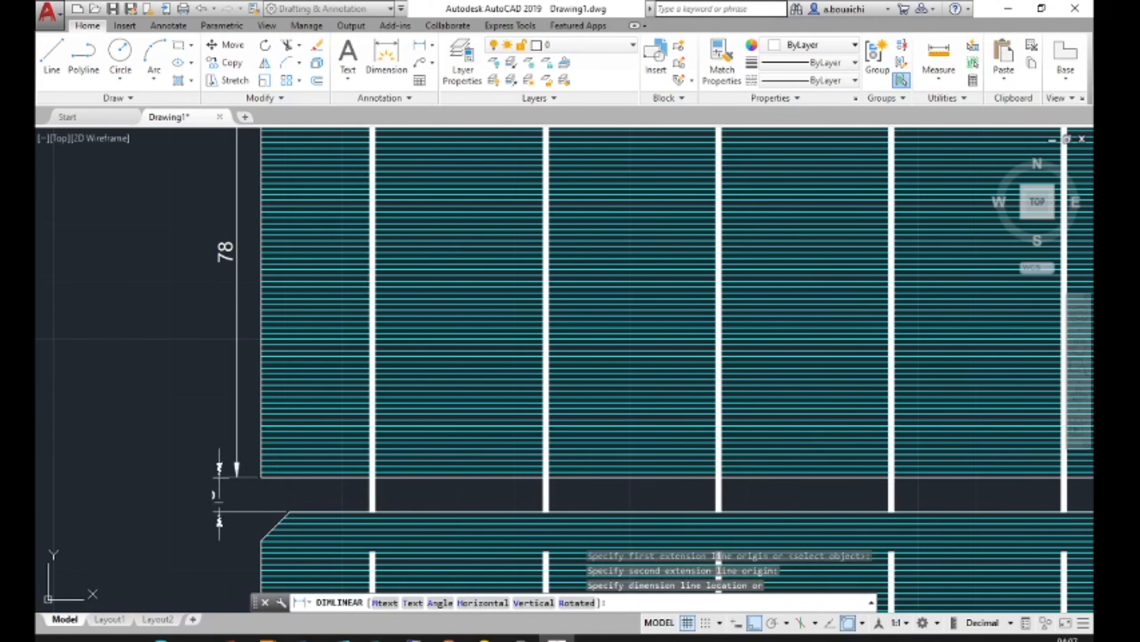
click(220, 494)
Dimension the horizontal gap between the top cells of the first and second columns, placing it above the busbar.
scroll(547, 282, down, 2)
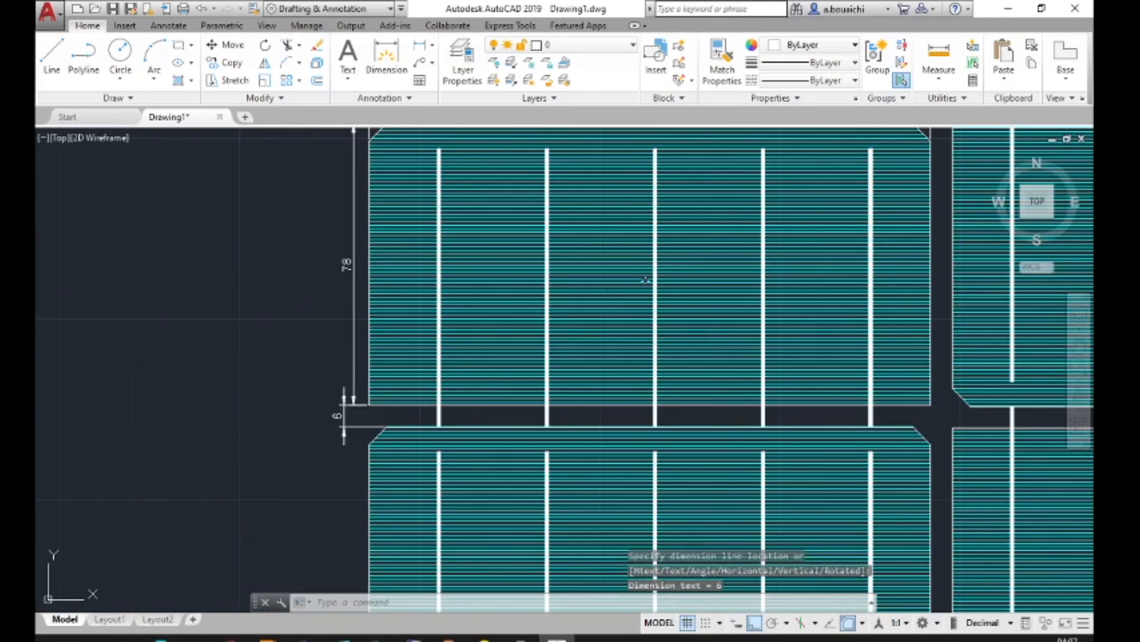
mouse_move(646, 279)
middle_down()
mouse_move(489, 370)
mouse_move(263, 461)
middle_up()
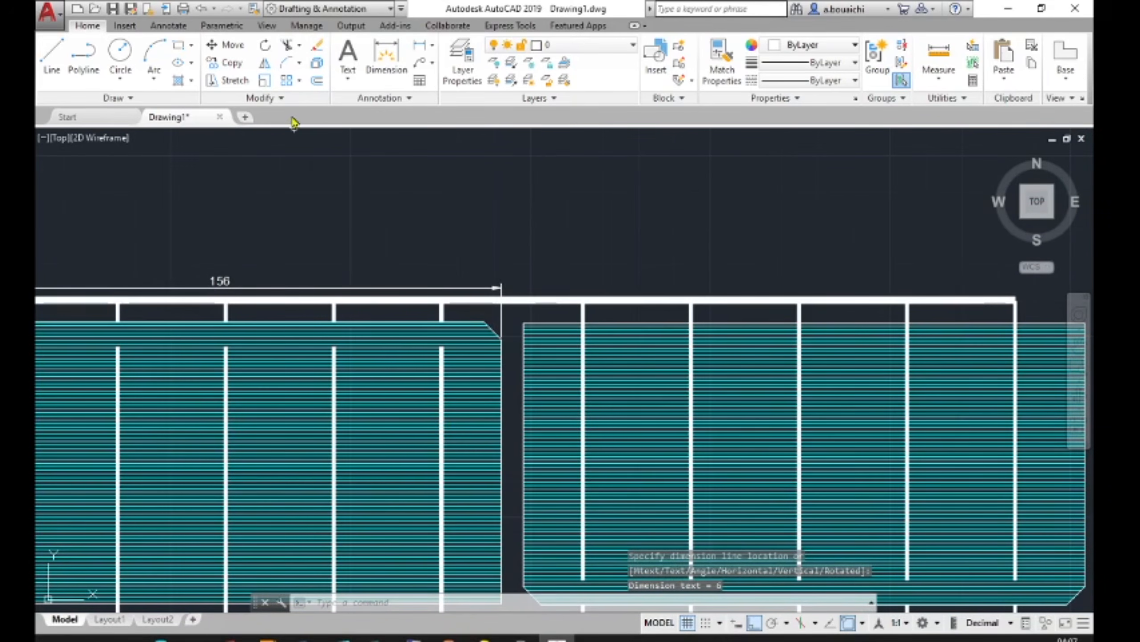
key(Return)
scroll(501, 331, up, 2)
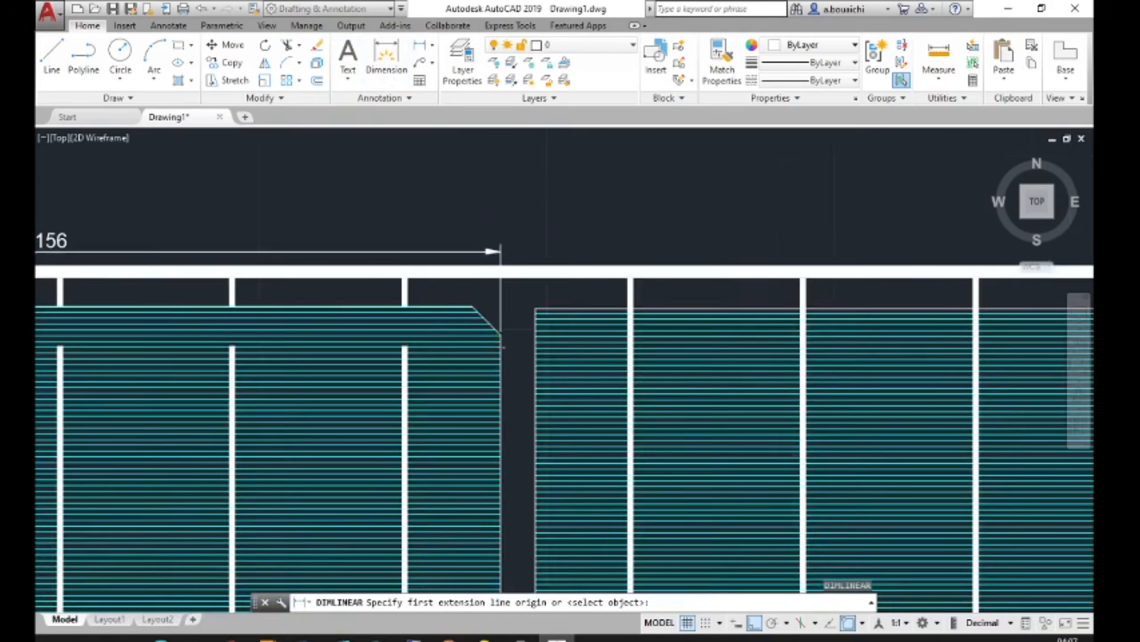
scroll(503, 346, up, 2)
click(498, 326)
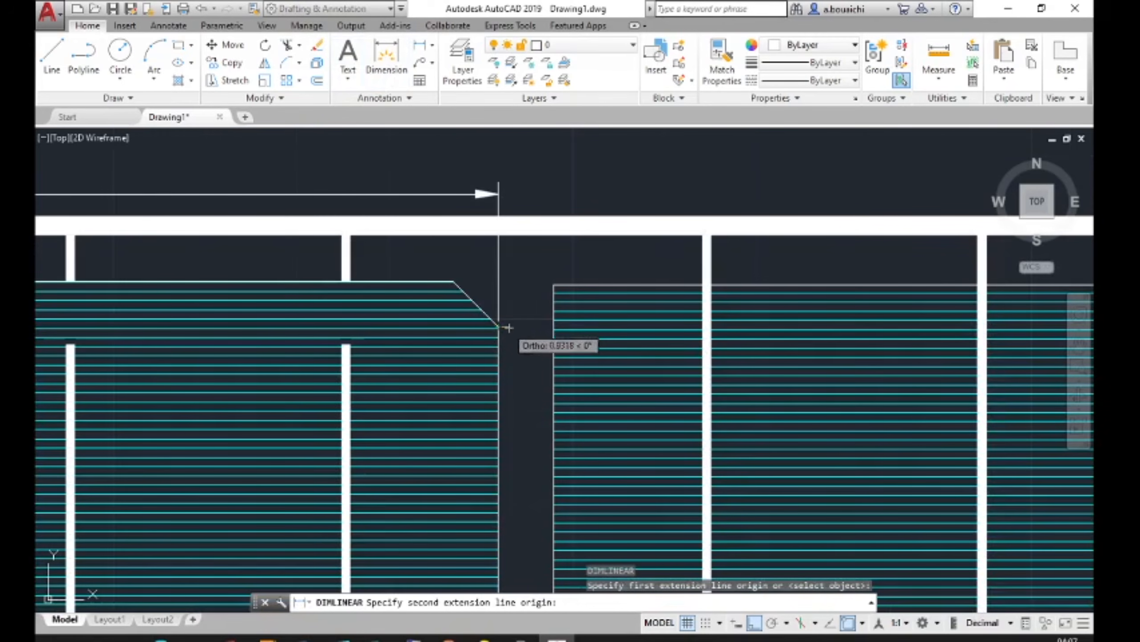
click(553, 328)
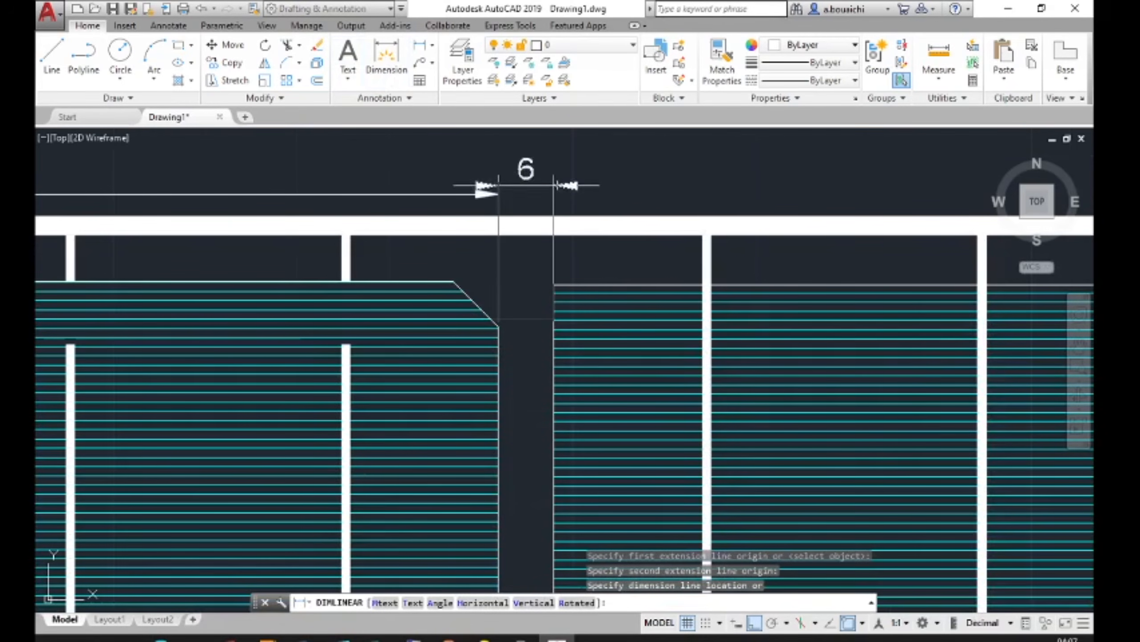
click(561, 173)
Examine the dimensioned cells, the middle busbars and the whole panel against the specification tables, including the cells-per-module row.
scroll(566, 232, down, 6)
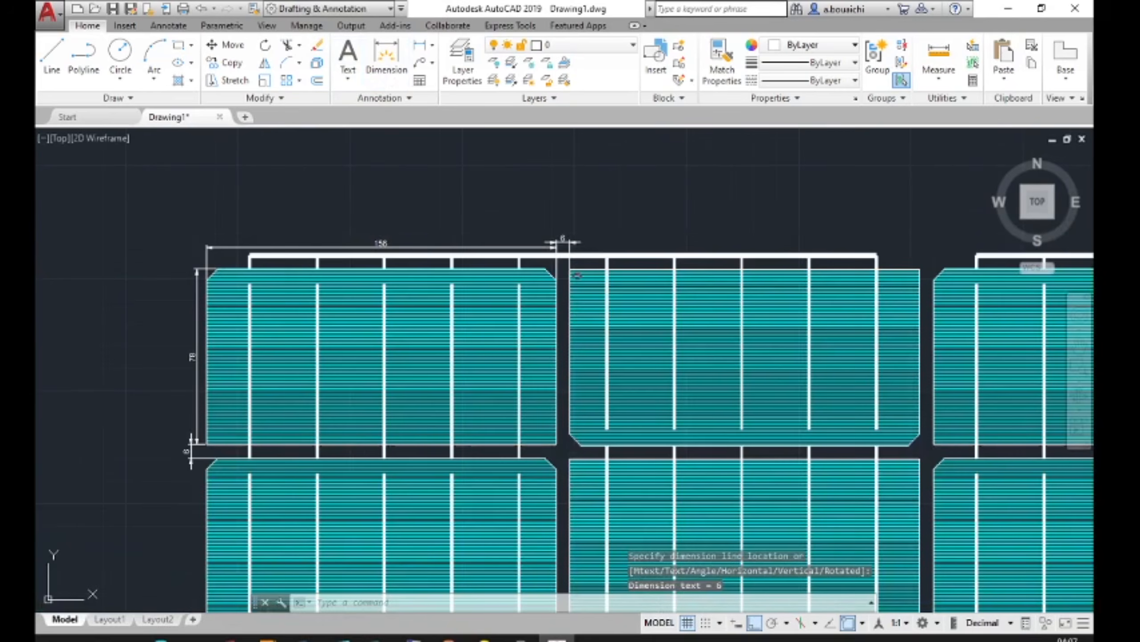
middle_drag(578, 377, 575, 299)
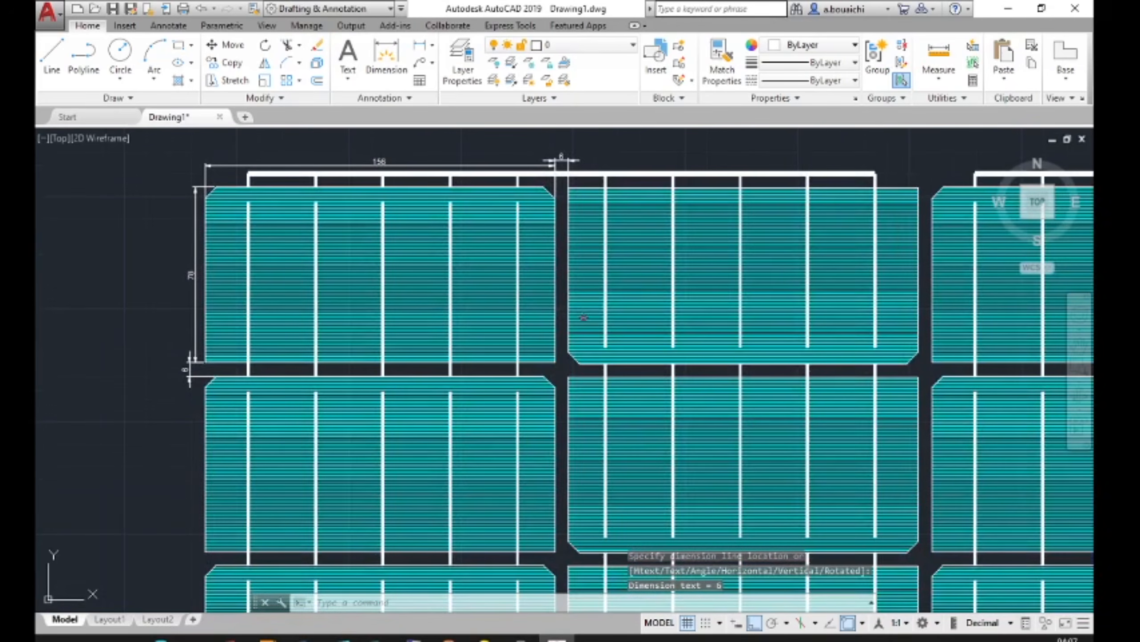
scroll(583, 317, down, 4)
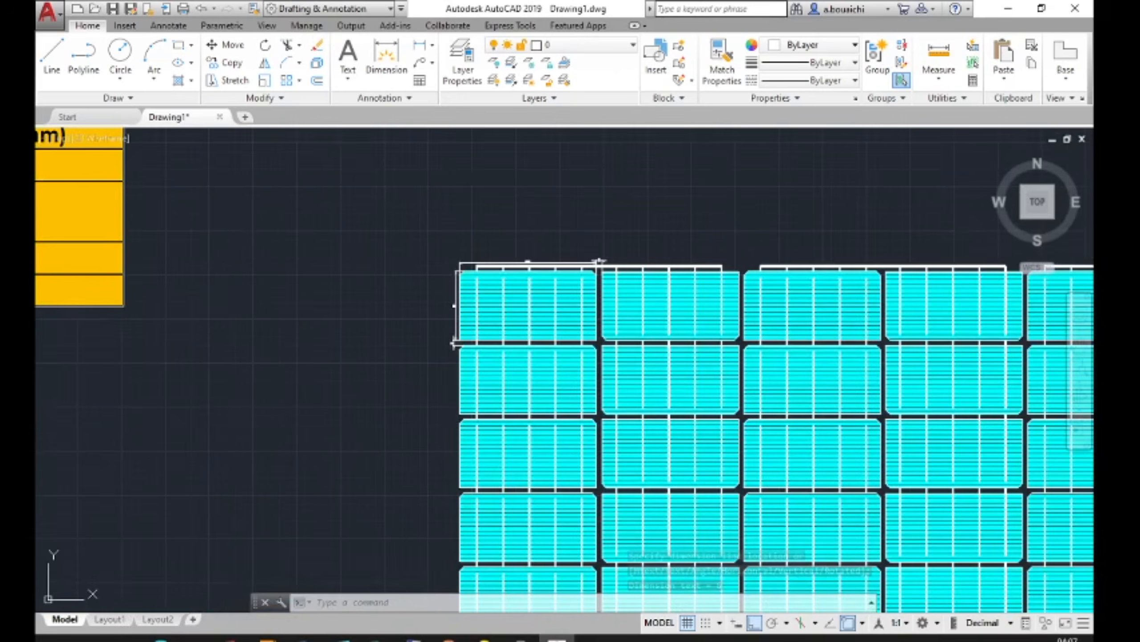
scroll(622, 346, down, 4)
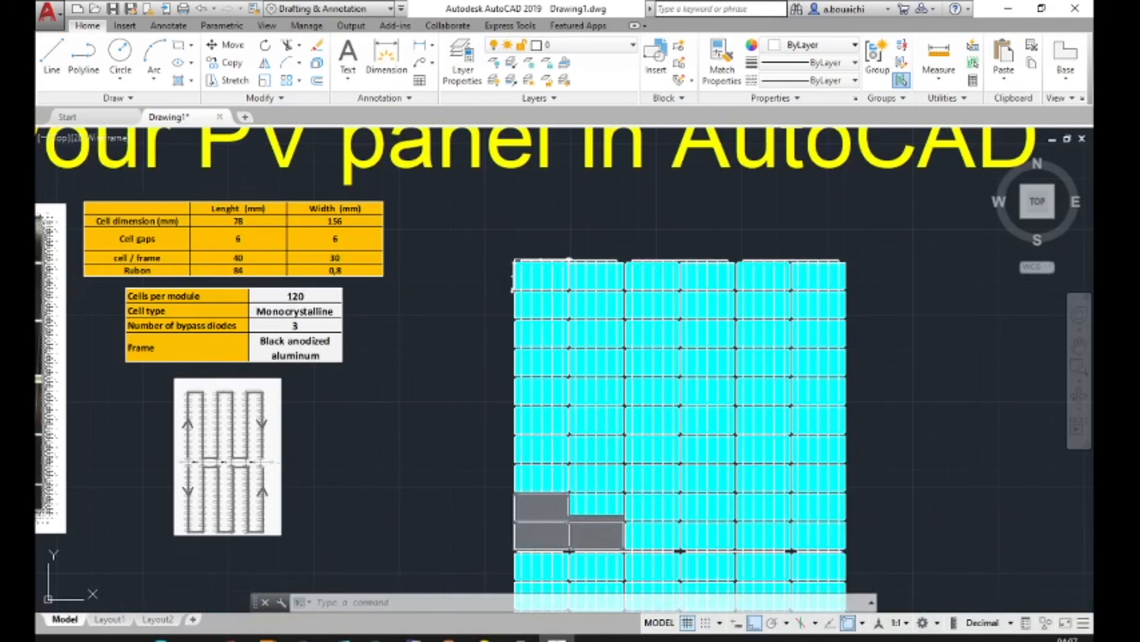
scroll(592, 365, up, 6)
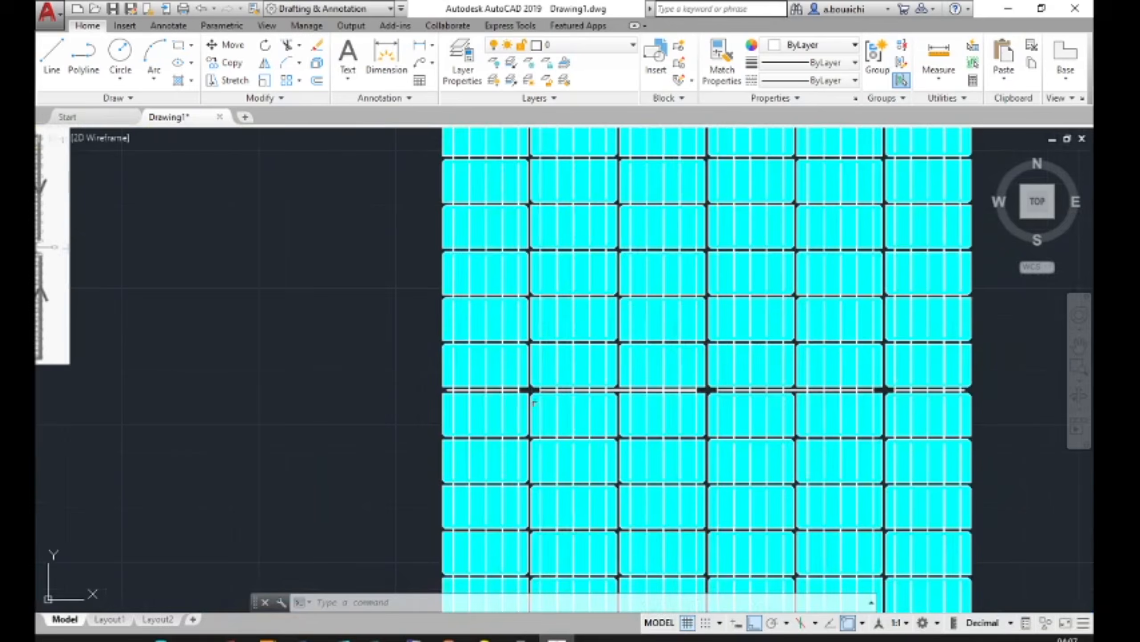
scroll(602, 377, up, 3)
scroll(616, 393, down, 5)
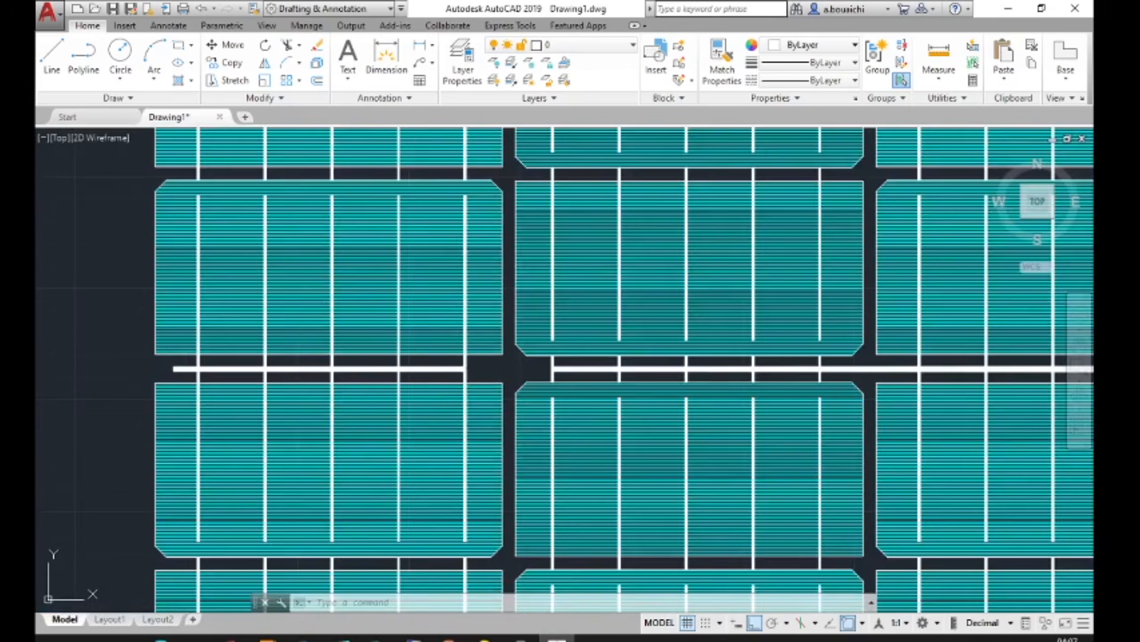
middle_drag(747, 391, 533, 329)
scroll(533, 329, down, 6)
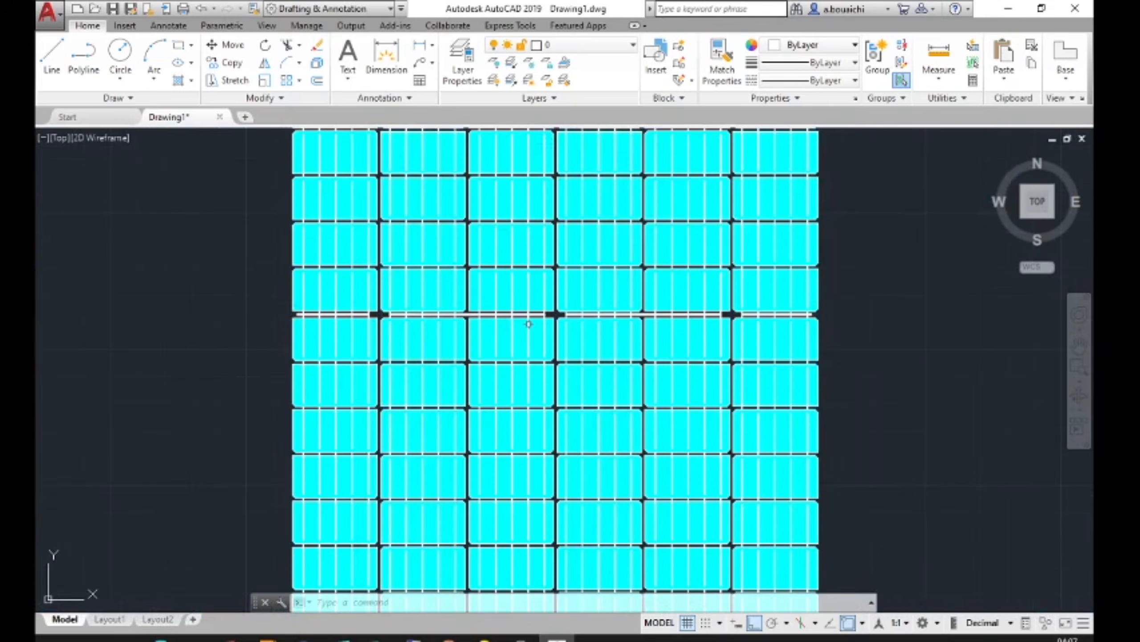
scroll(414, 316, up, 4)
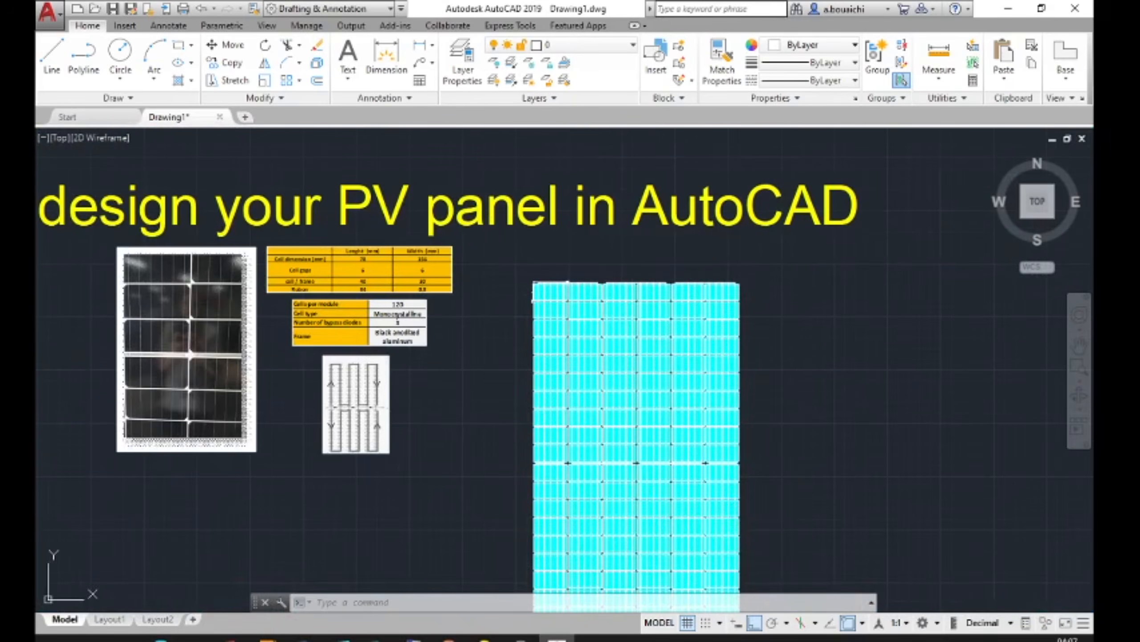
scroll(396, 305, up, 2)
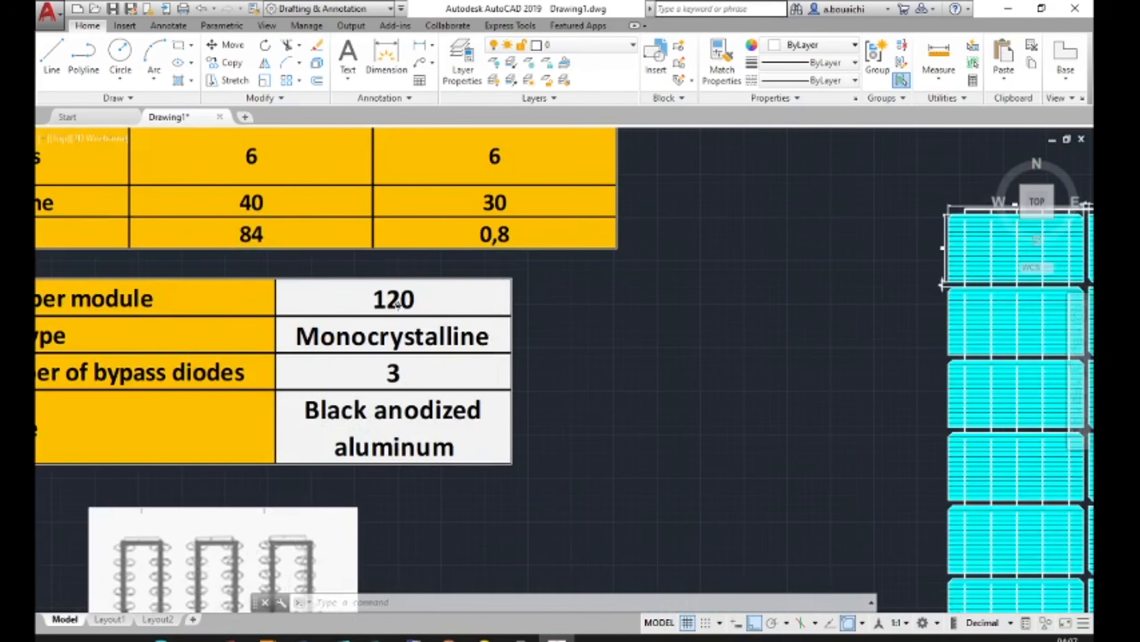
Draw a 2-wide polyline extending the middle busbar from the first column's last ribbon into the gap before the second column.
scroll(397, 305, down, 2)
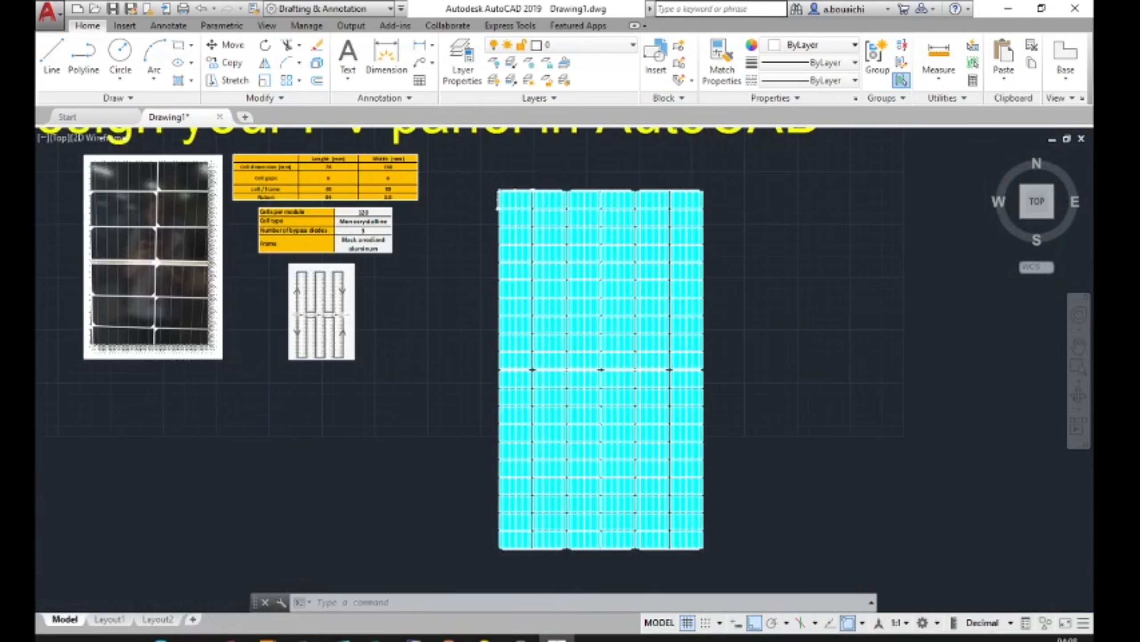
scroll(553, 383, up, 8)
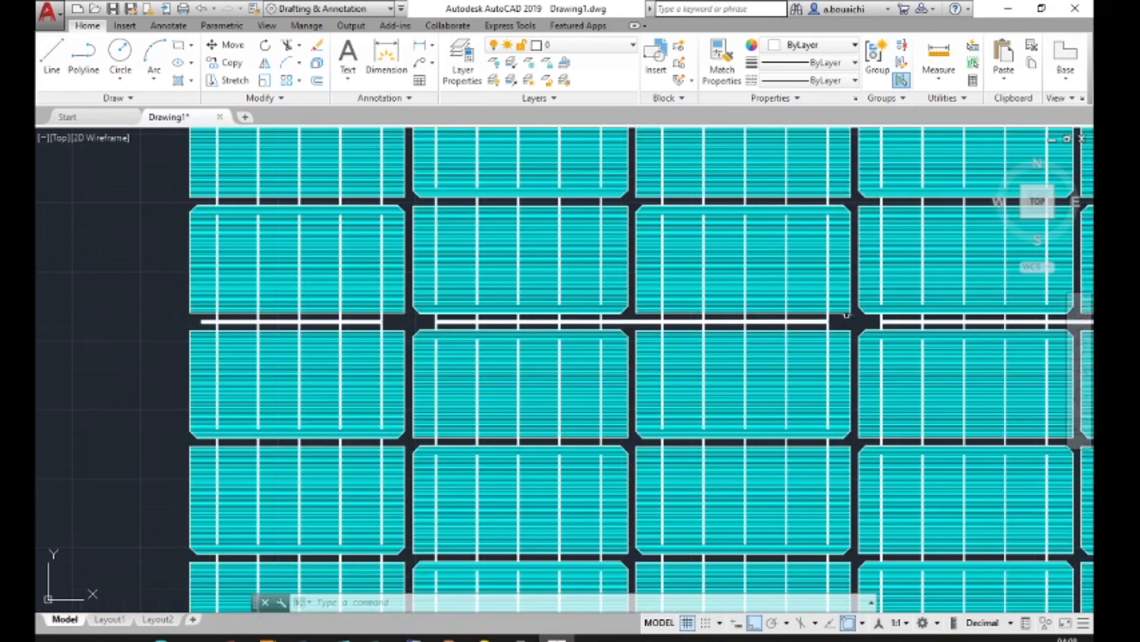
scroll(877, 329, down, 3)
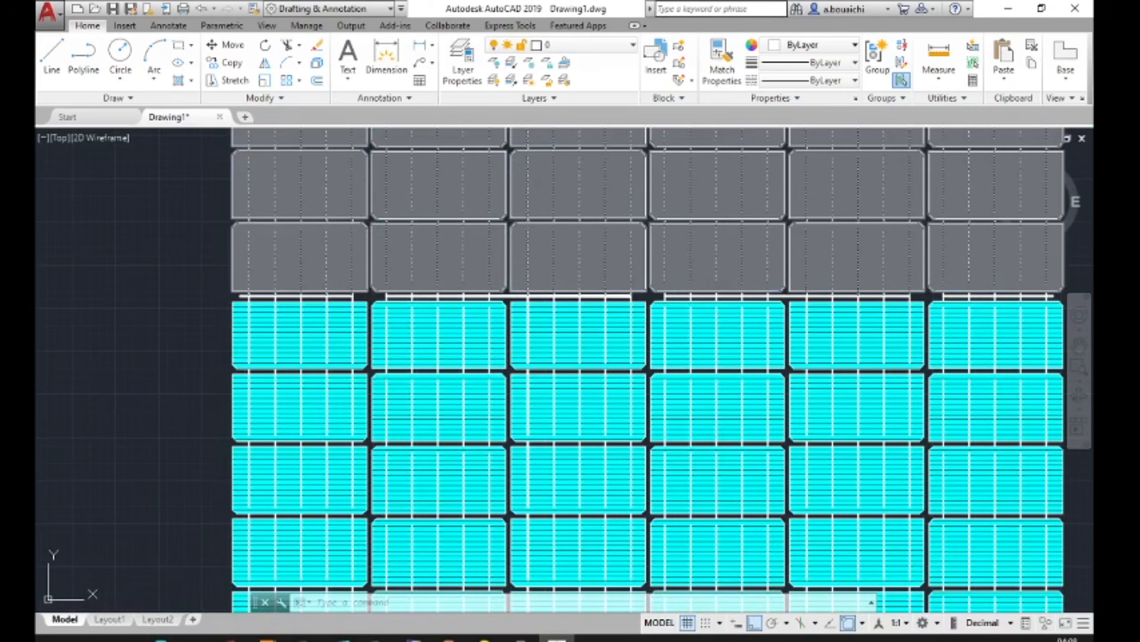
scroll(373, 291, up, 5)
scroll(367, 326, up, 2)
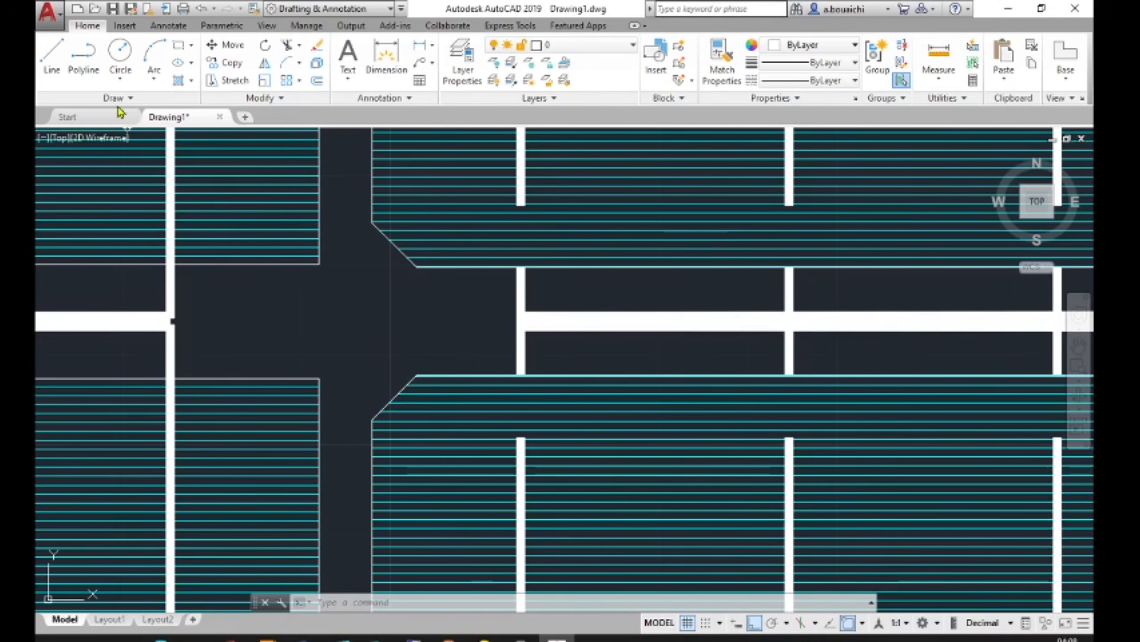
click(90, 60)
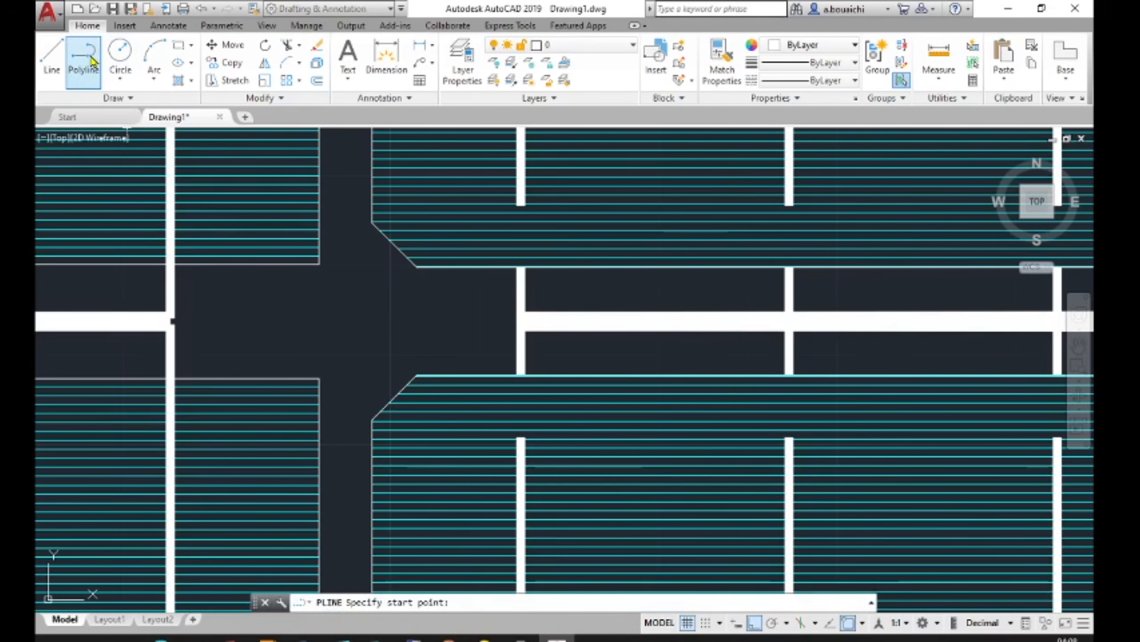
click(170, 321)
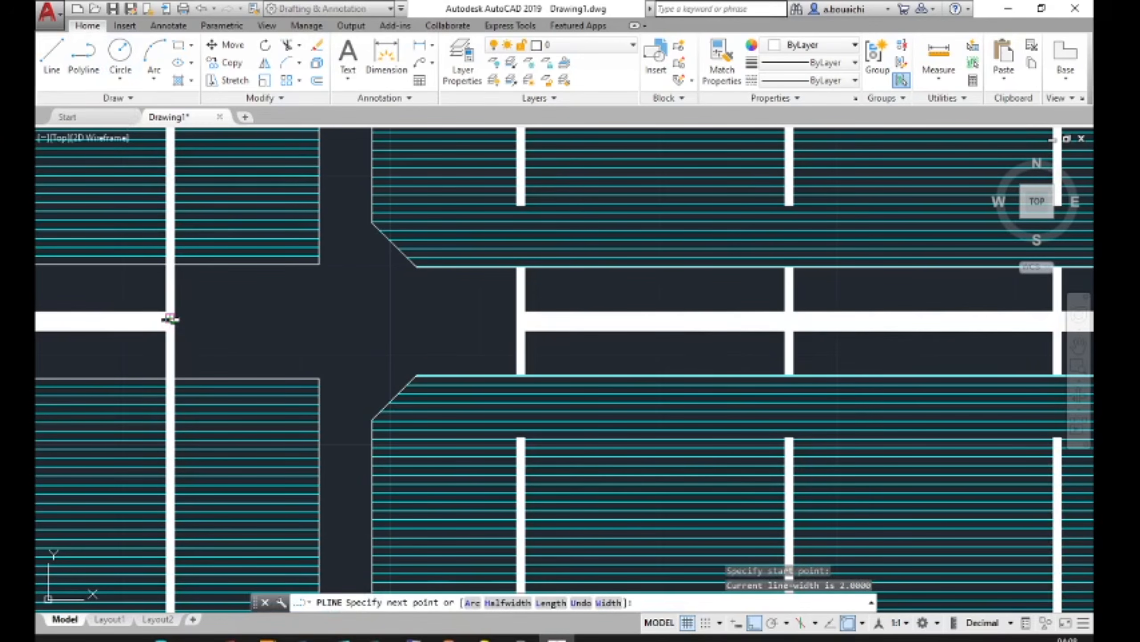
click(398, 318)
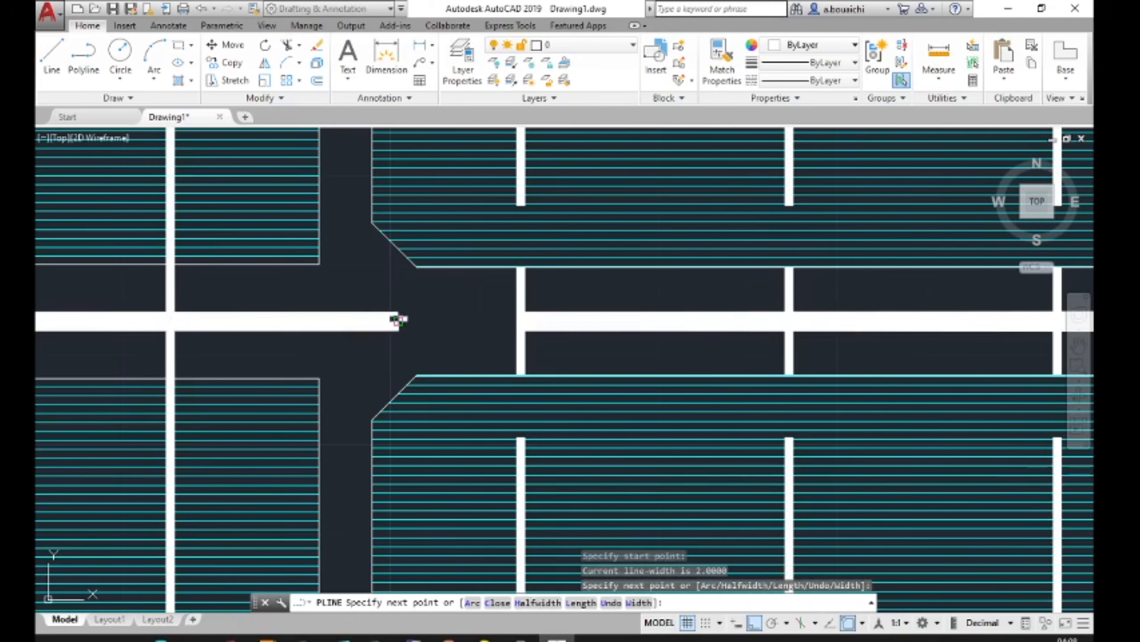
With Ortho off, continue the polyline into a freehand triangle pointing toward the second column, forming a bypass diode symbol.
click(755, 624)
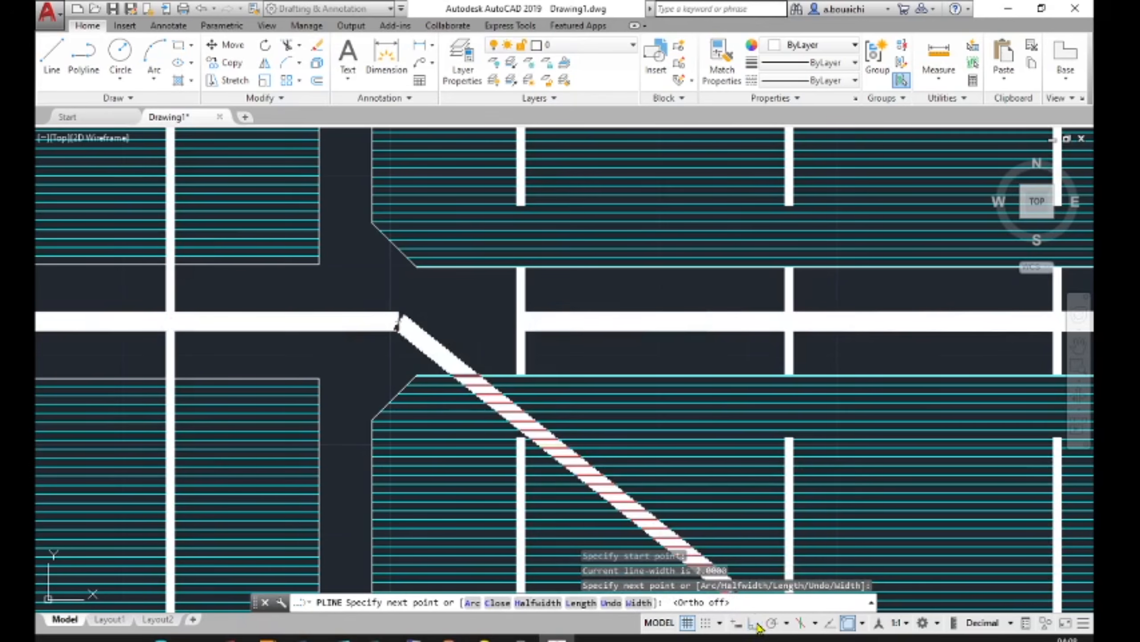
click(343, 281)
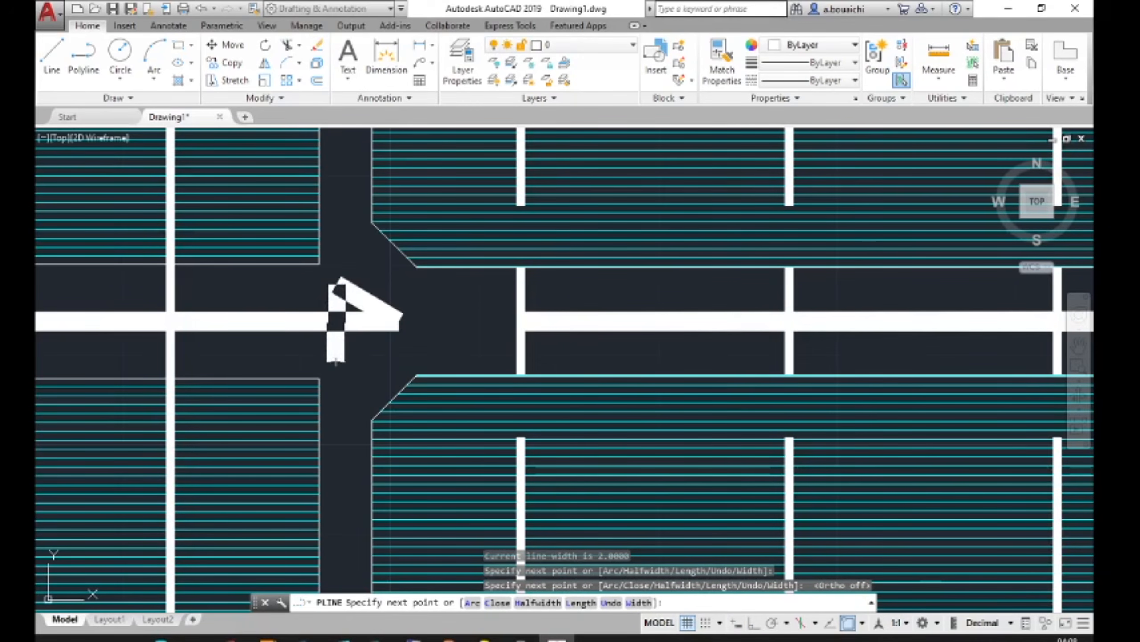
click(335, 362)
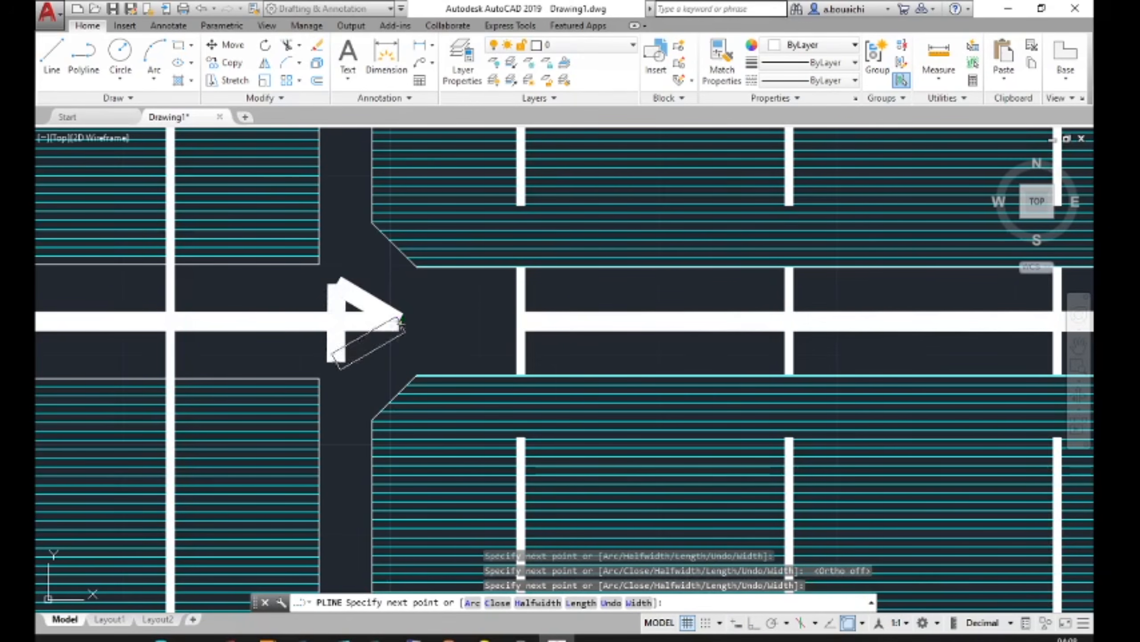
click(409, 328)
key(Escape)
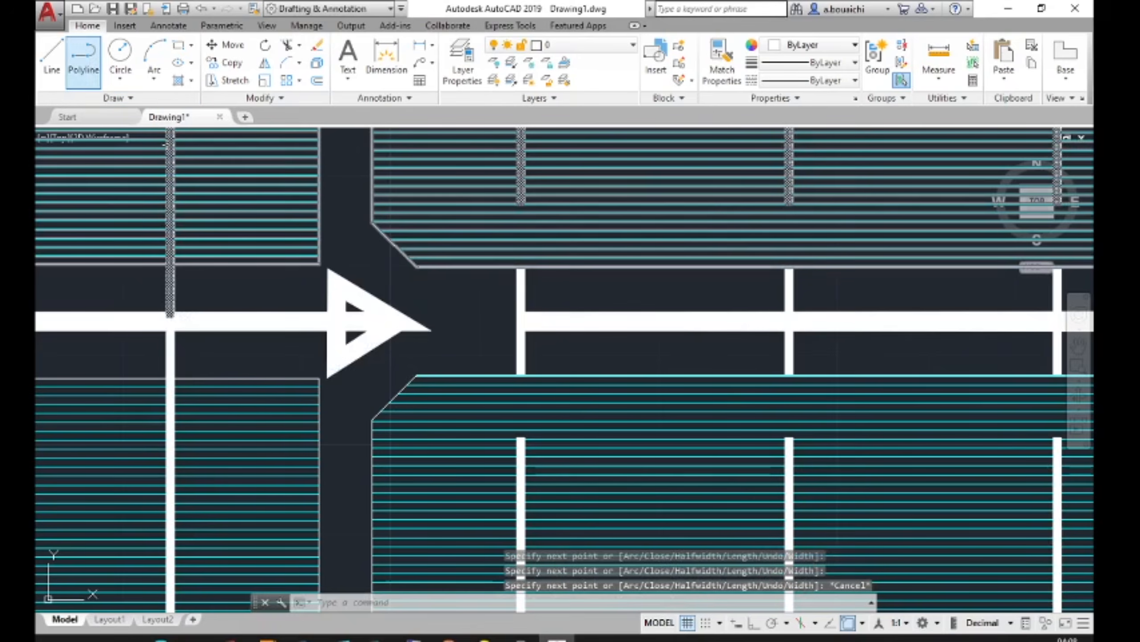
Draw a polyline connecting the diode symbol's tip to the start of the second column's middle busbar.
click(83, 58)
click(399, 321)
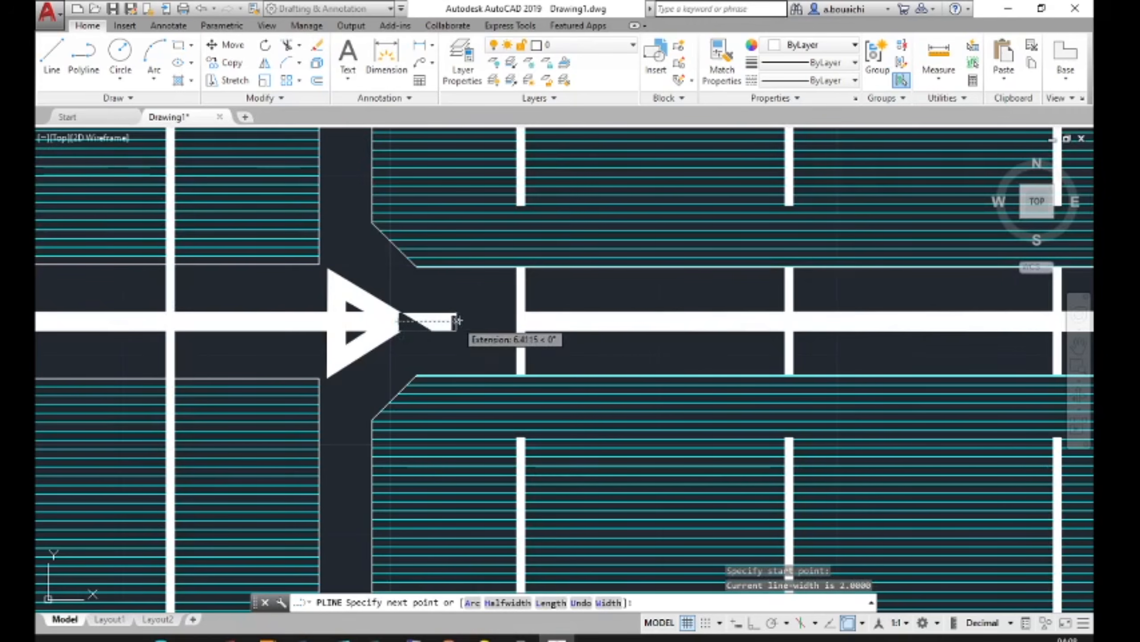
click(521, 321)
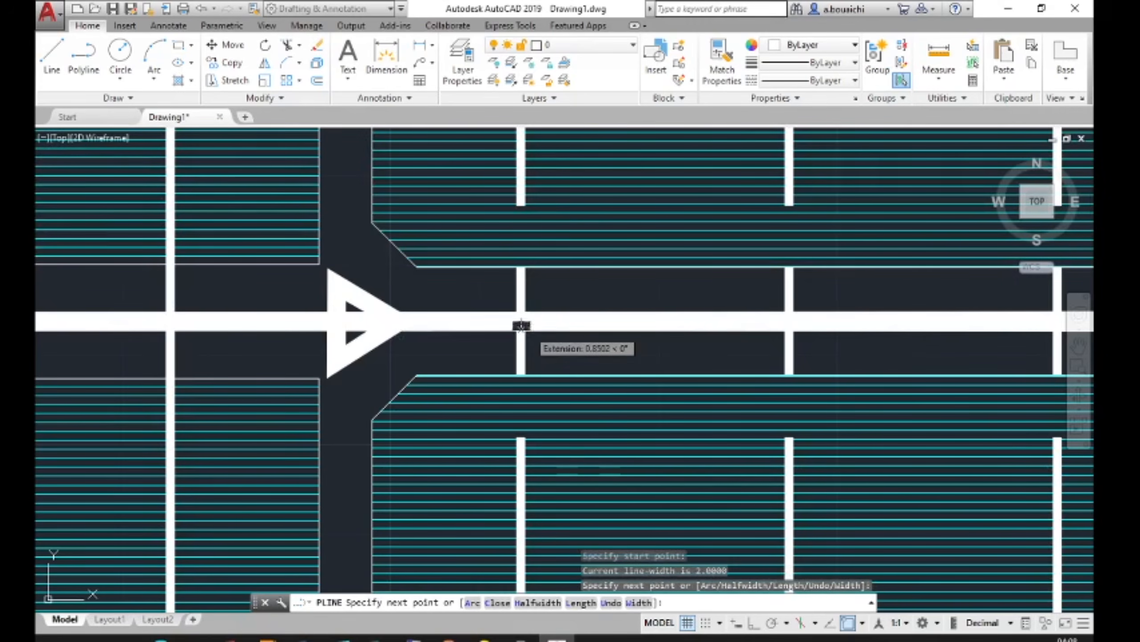
key(Escape)
Copy the diode symbol with its connecting lines from its busbar end into the middle busbar gap between the third and fourth columns.
scroll(521, 324, down, 4)
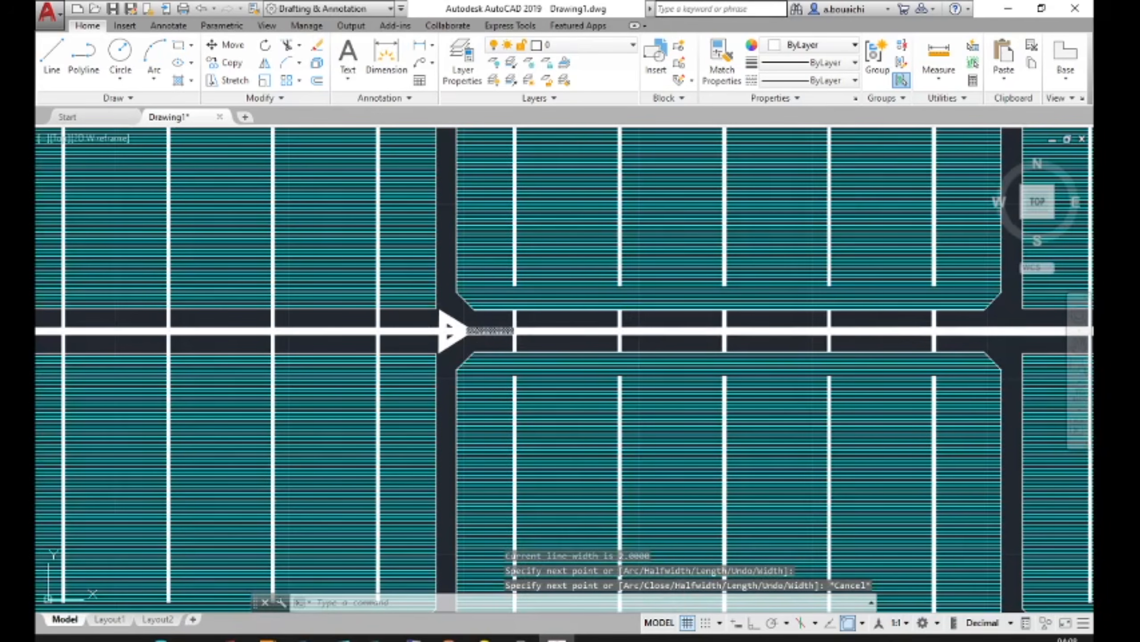
scroll(486, 342, up, 4)
scroll(457, 314, up, 2)
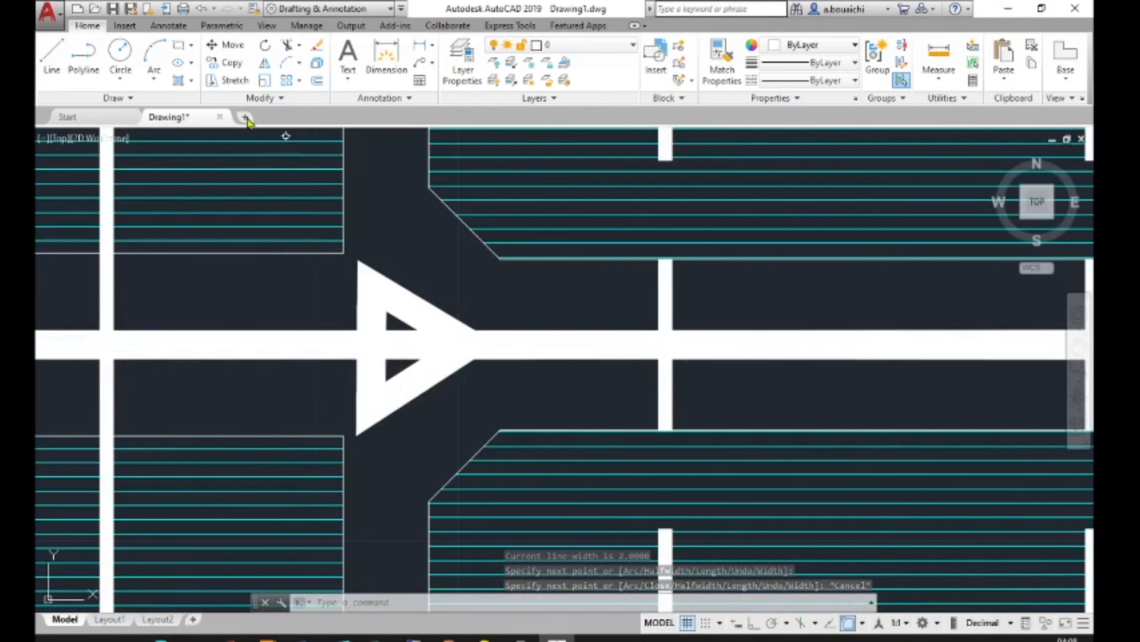
click(226, 63)
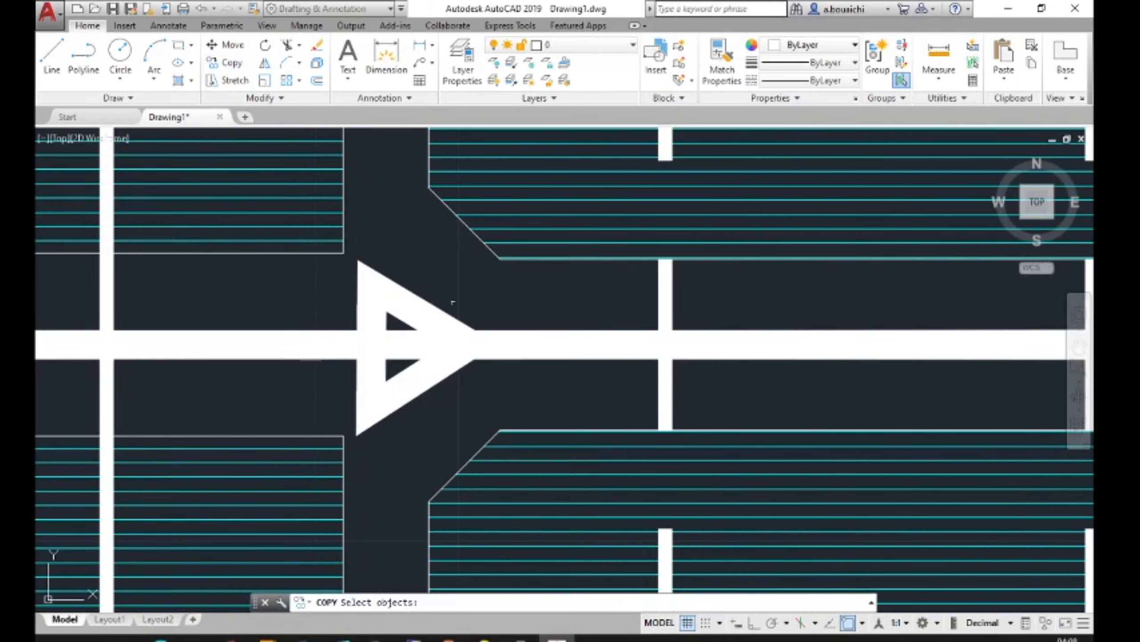
mouse_move(491, 305)
mouse_down()
mouse_move(421, 389)
mouse_move(352, 390)
mouse_up()
key(Return)
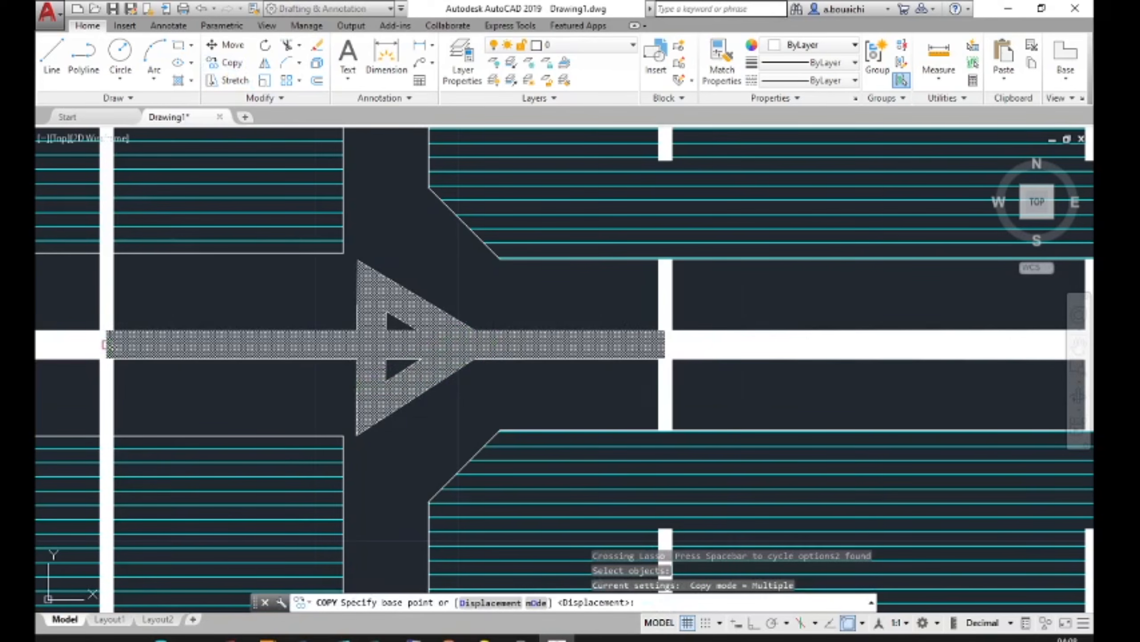
click(105, 344)
scroll(345, 393, down, 5)
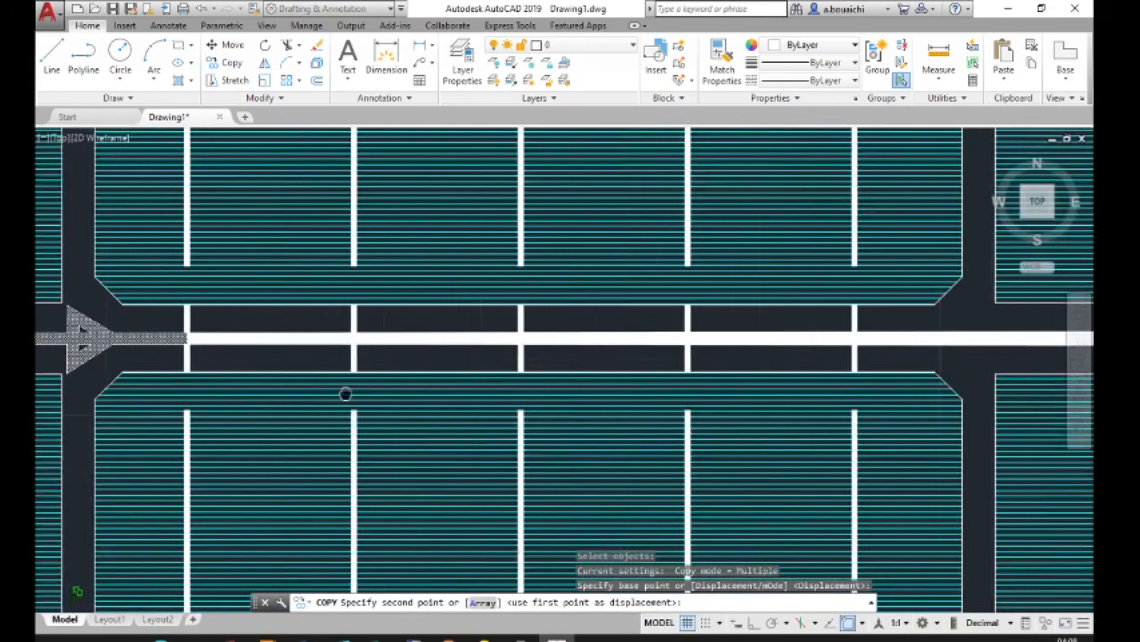
mouse_move(936, 427)
middle_down()
mouse_move(513, 415)
mouse_move(340, 375)
middle_up()
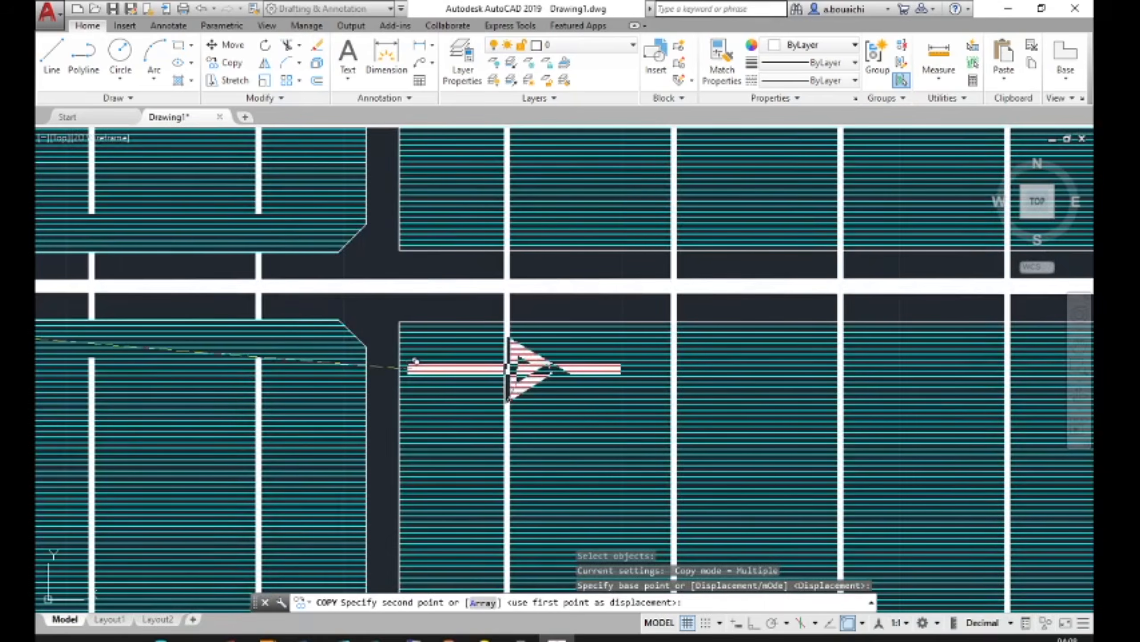
scroll(410, 369, down, 2)
middle_drag(409, 369, 72, 349)
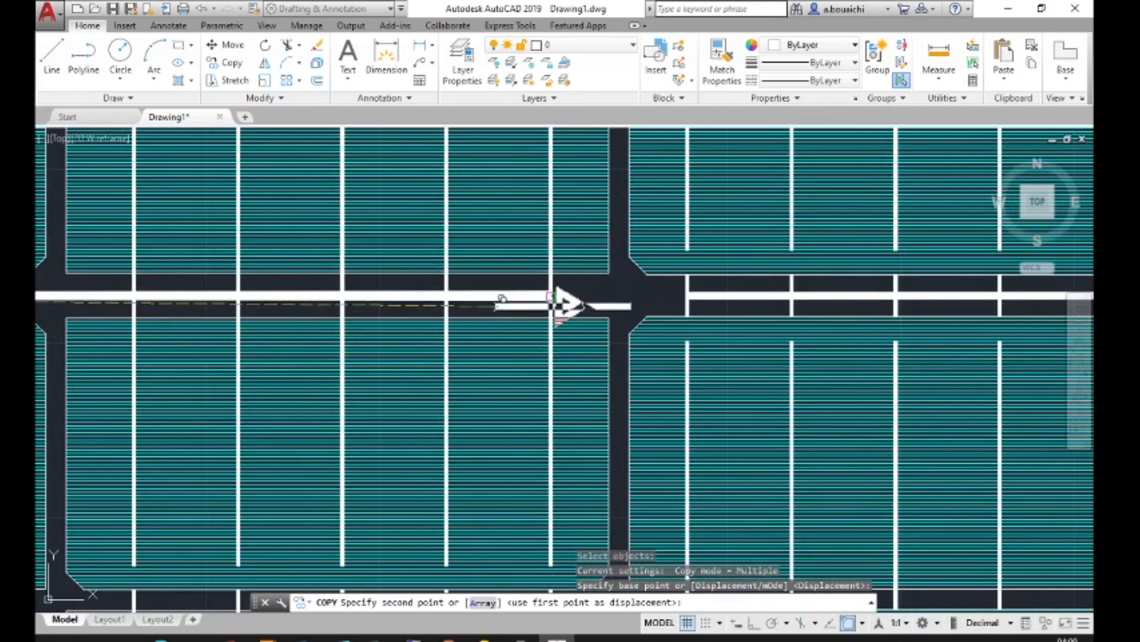
click(551, 296)
Place another copy of the diode symbol in the middle busbar gap between the fifth and sixth columns.
scroll(622, 384, down, 3)
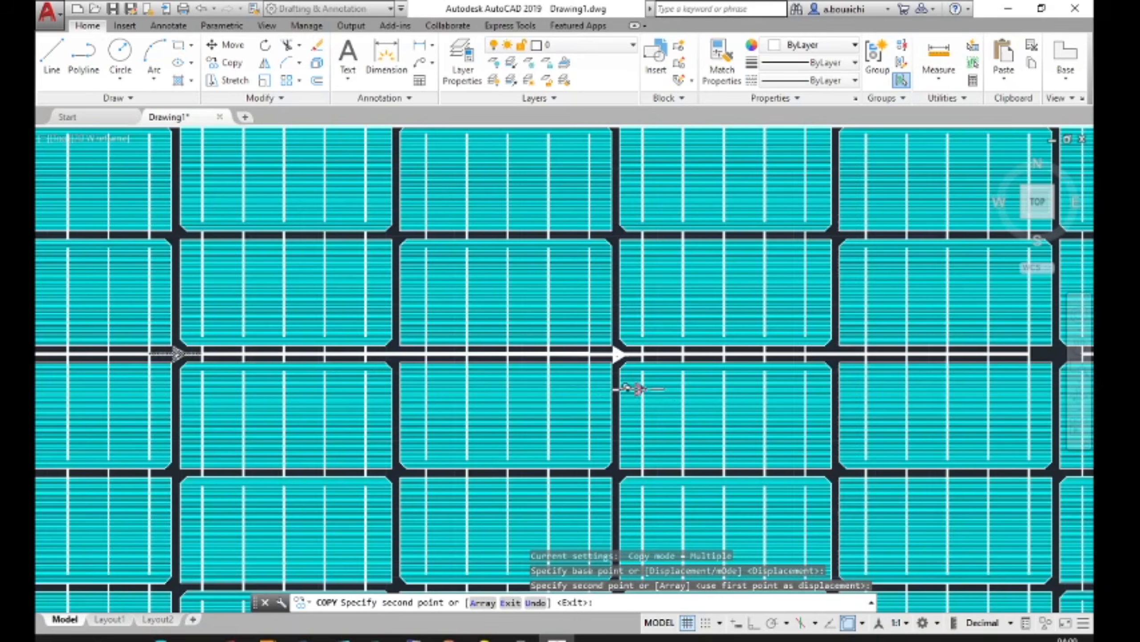
middle_drag(674, 420, 187, 364)
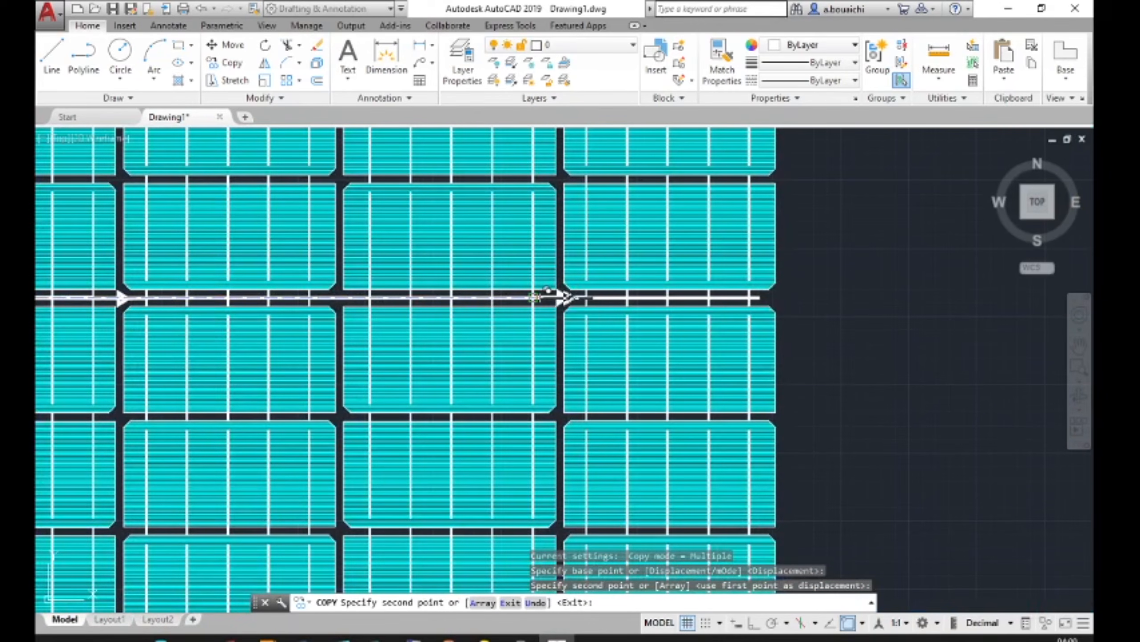
click(561, 297)
key(Escape)
Start a polyline just outside the panel's upper-left corner, set its starting and ending widths to 20, and leave the command.
scroll(559, 350, down, 3)
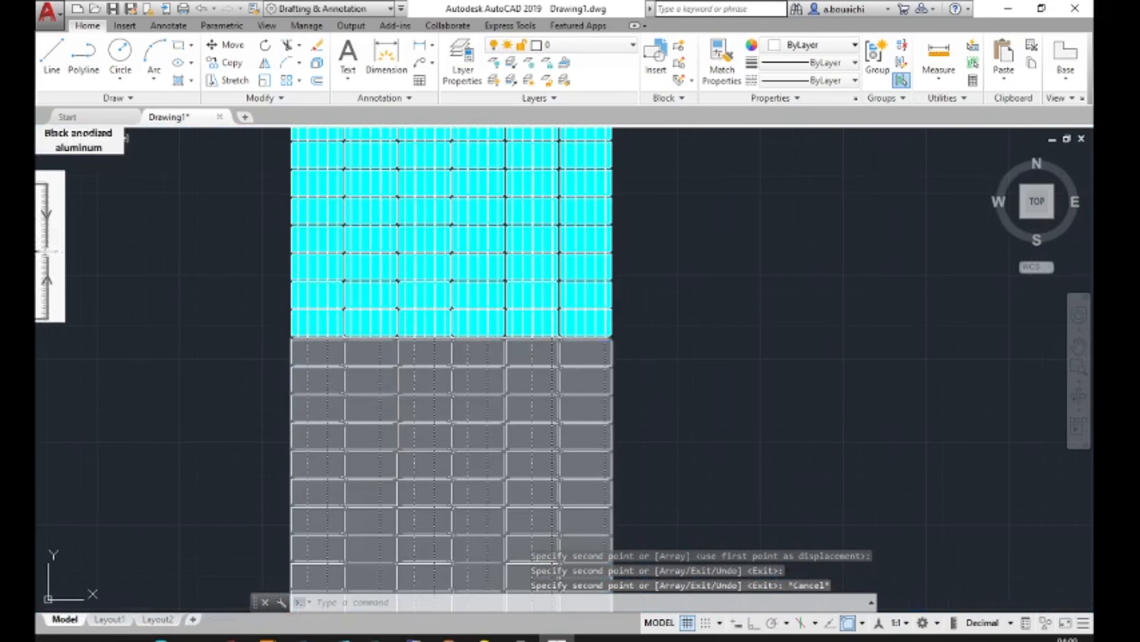
scroll(696, 302, up, 2)
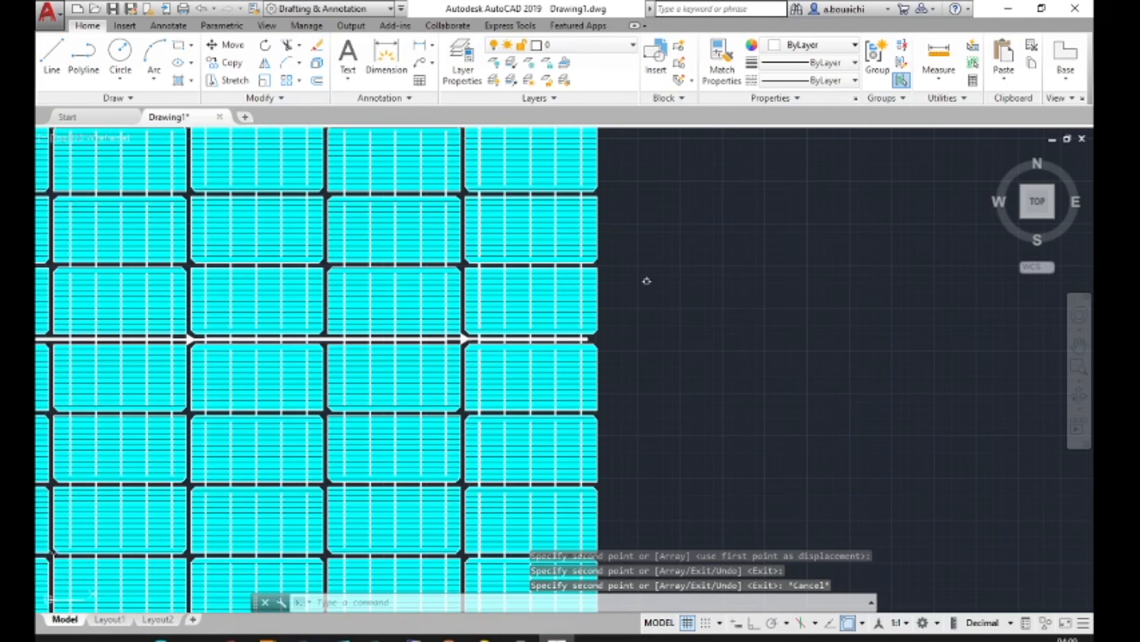
scroll(641, 270, down, 3)
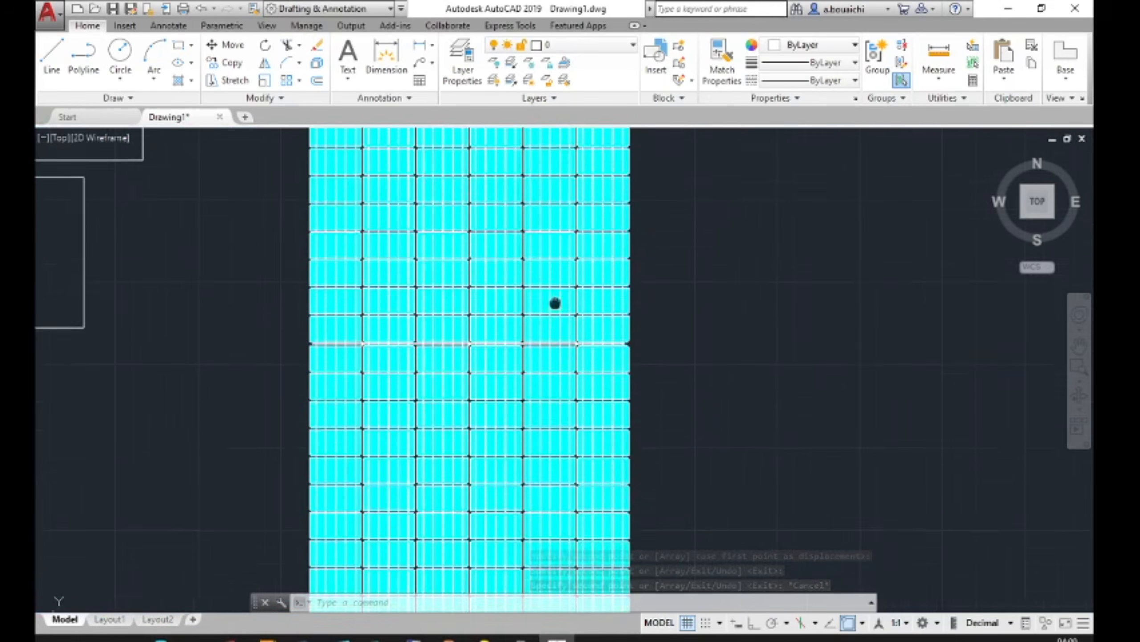
middle_drag(556, 386, 560, 410)
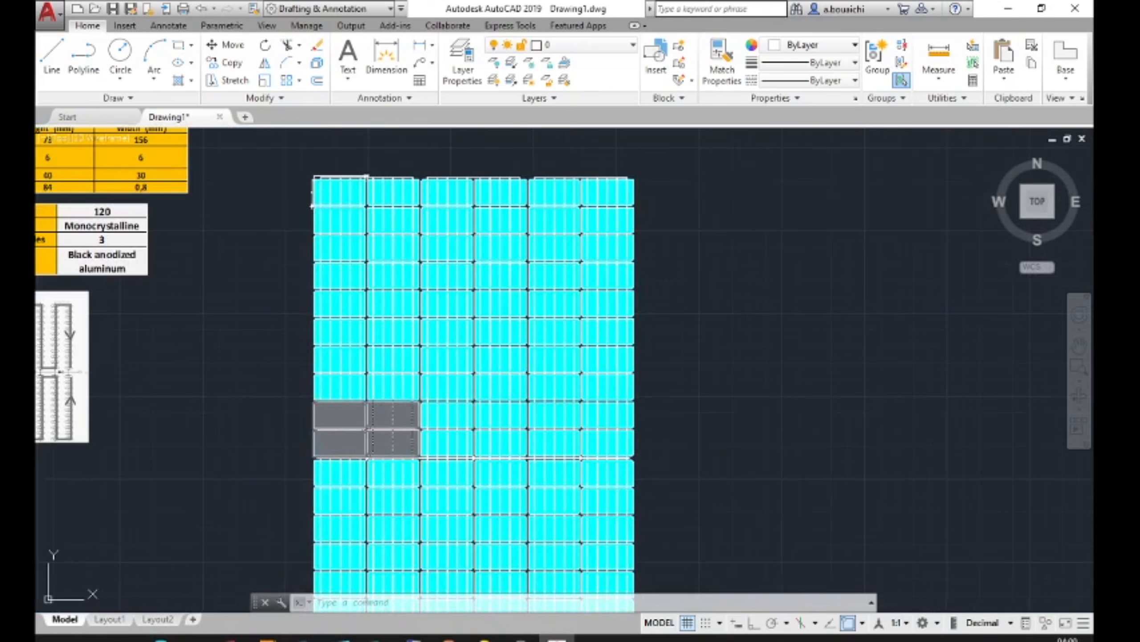
scroll(393, 211, up, 2)
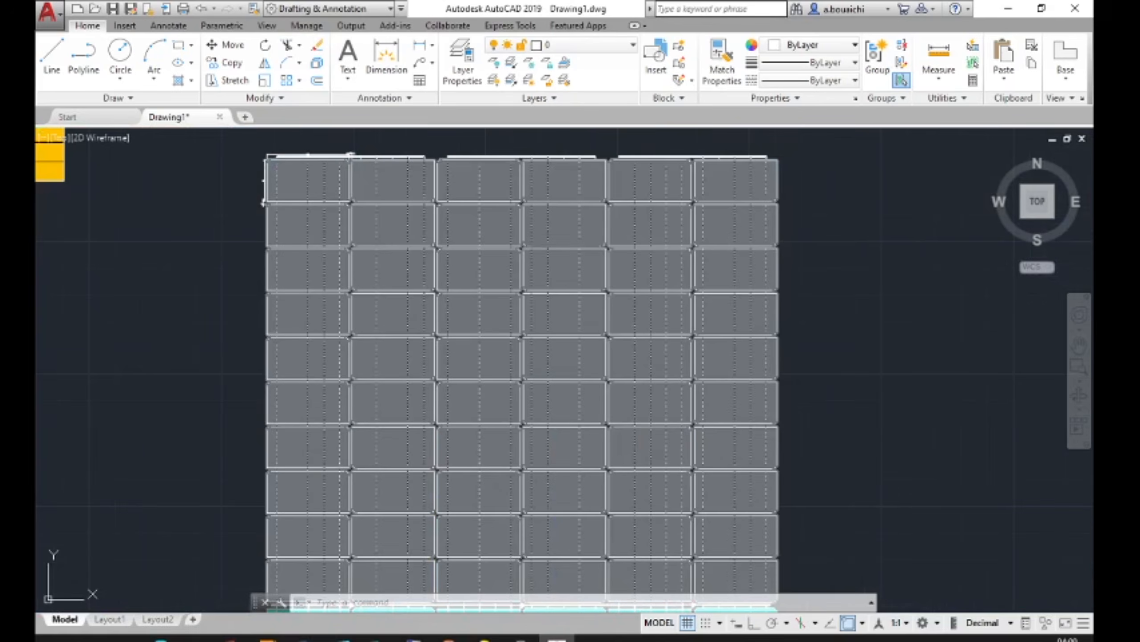
middle_drag(290, 188, 300, 309)
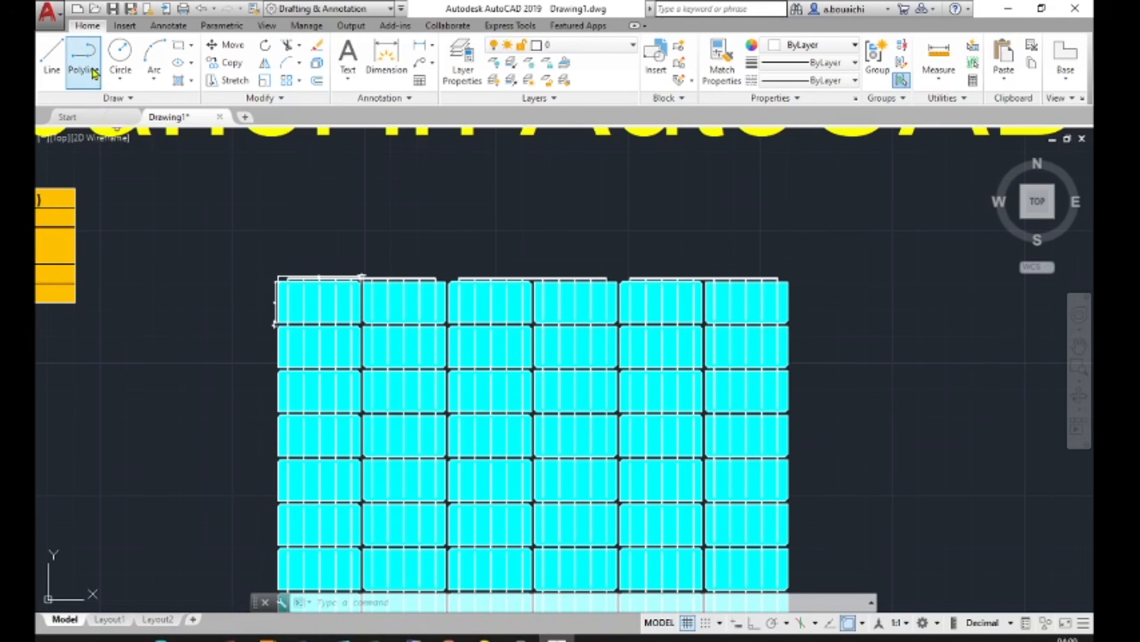
click(83, 59)
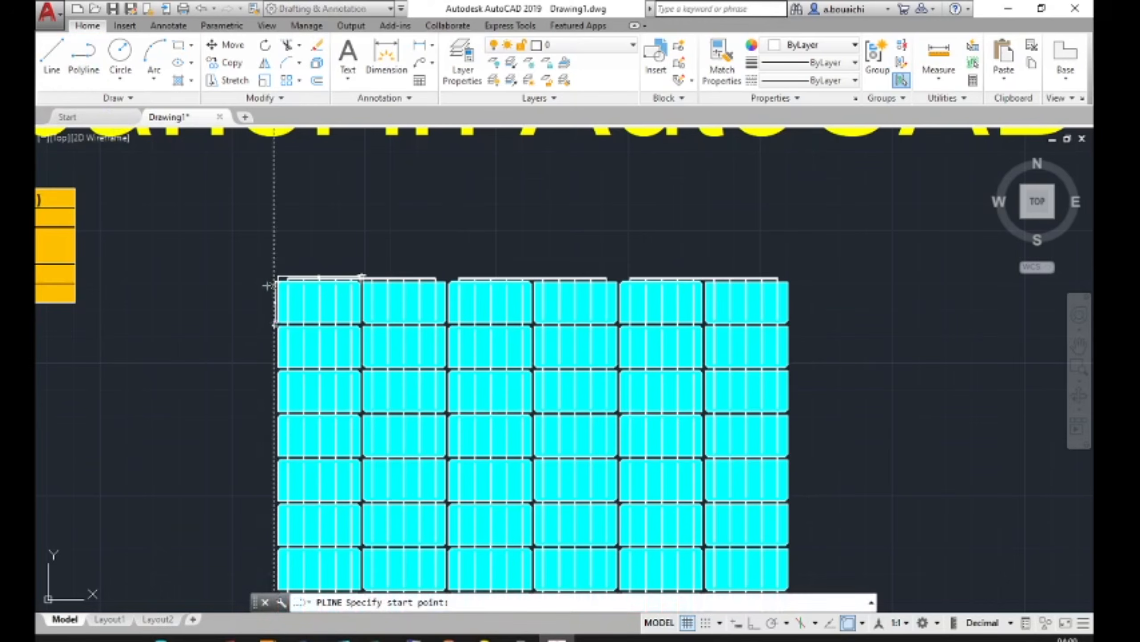
scroll(268, 281, up, 4)
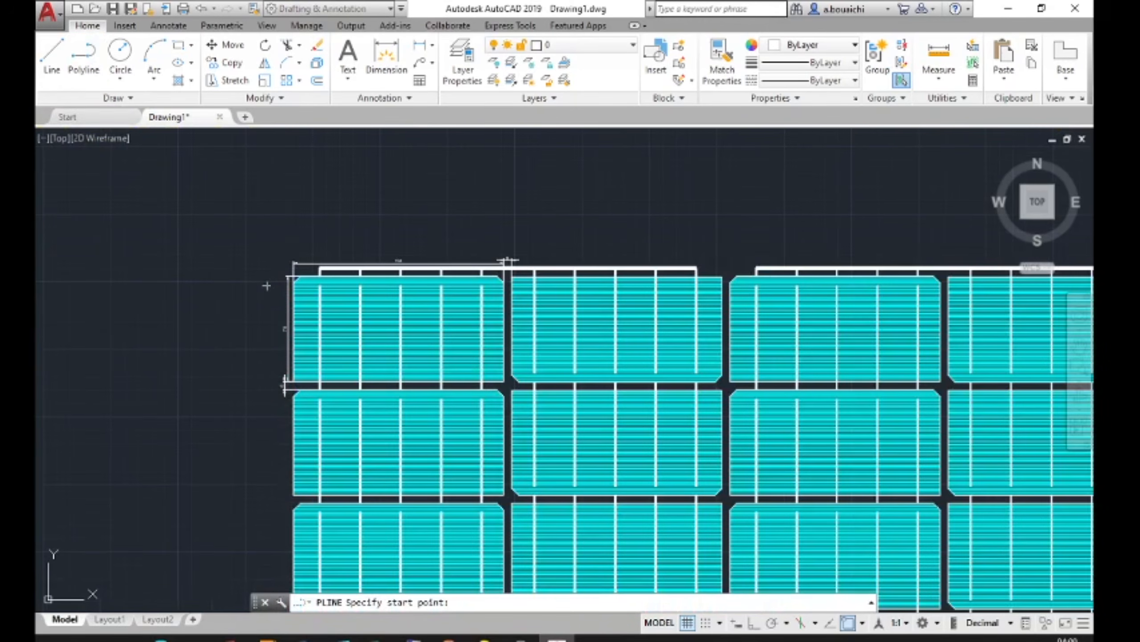
click(272, 251)
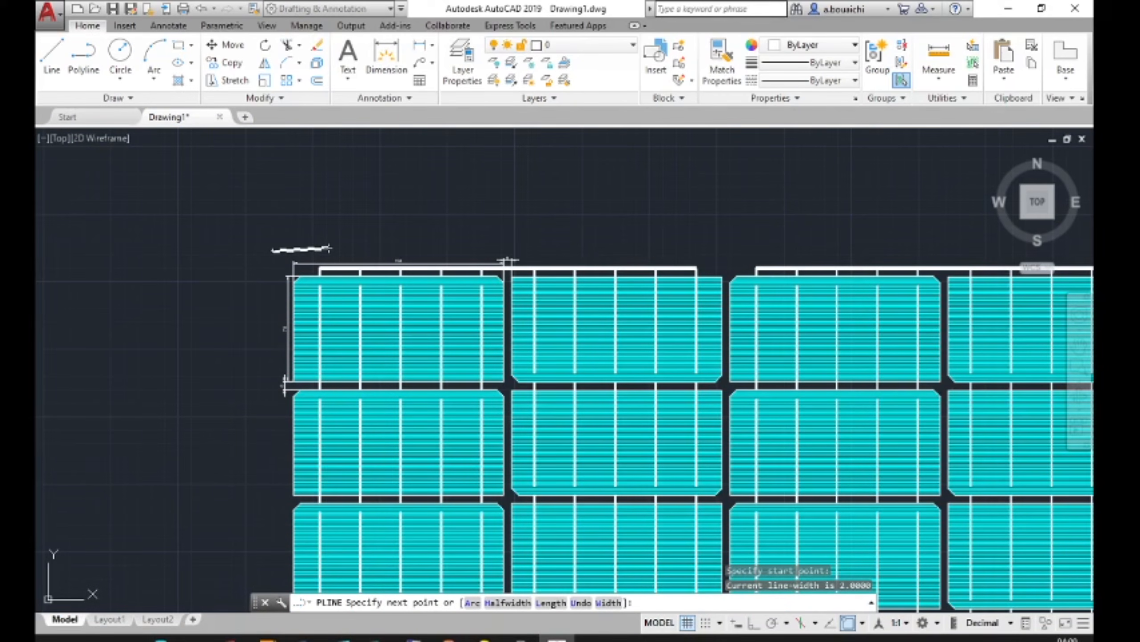
click(607, 610)
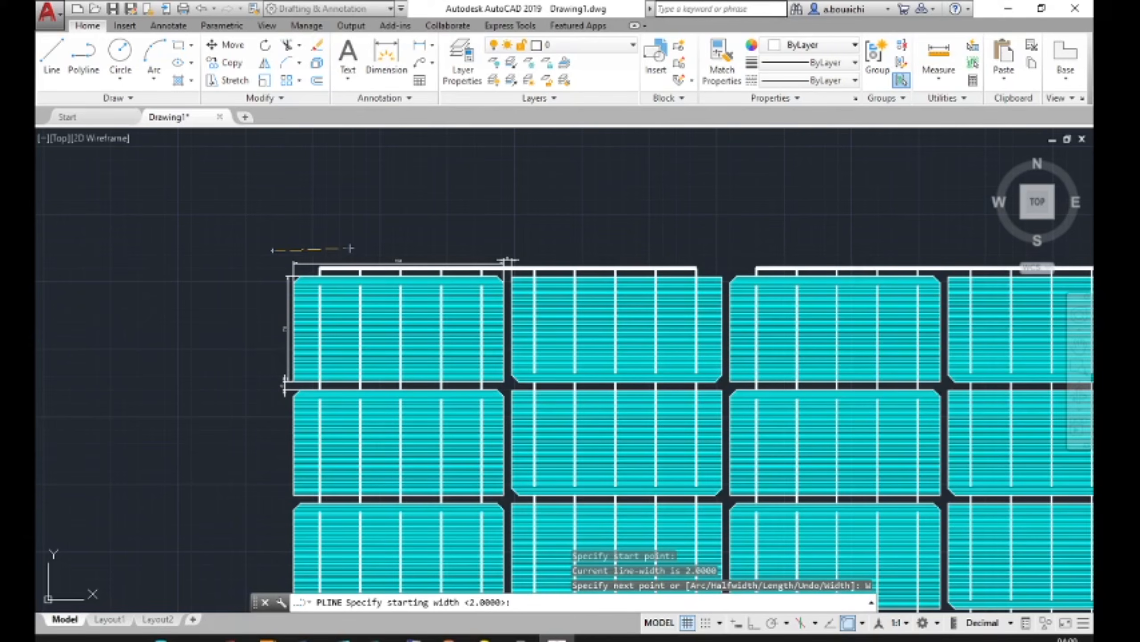
key(Return)
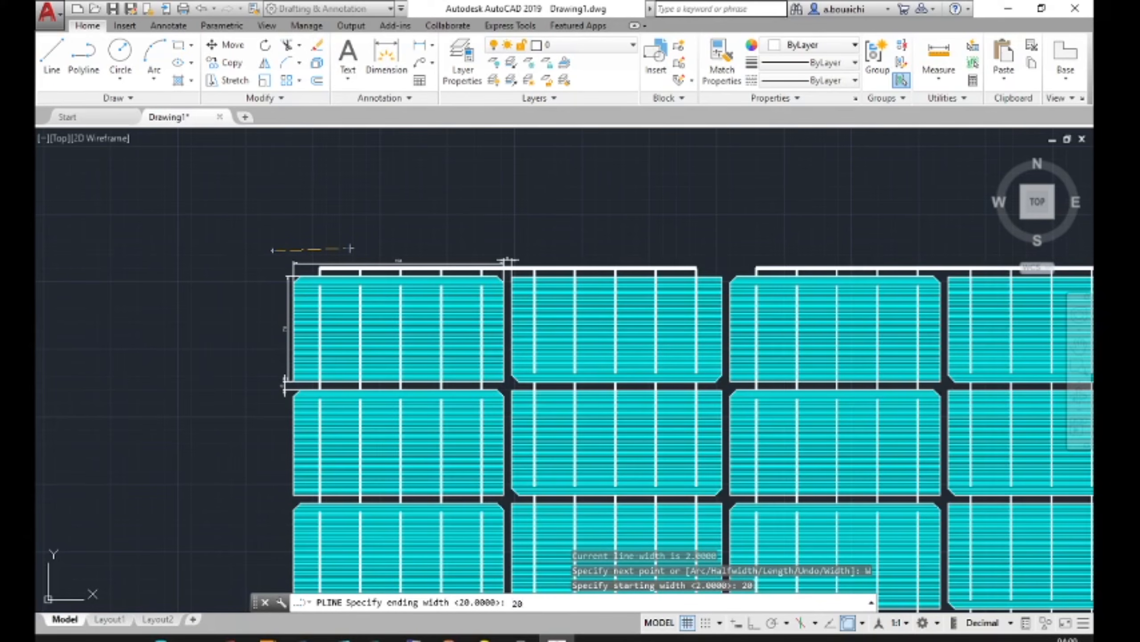
key(Return)
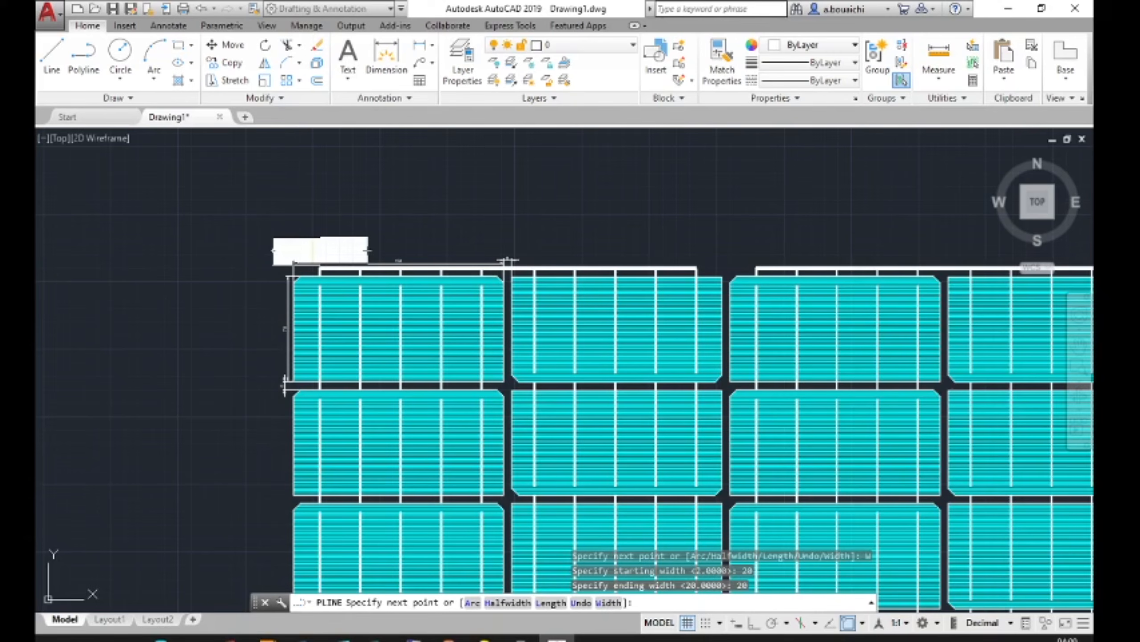
key(Escape)
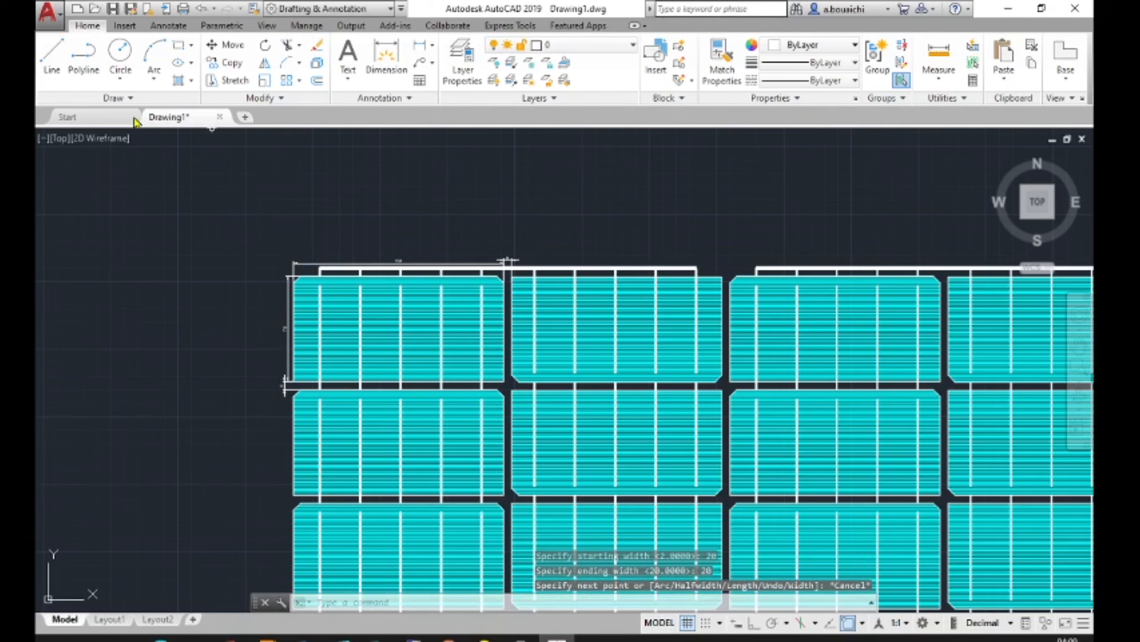
Start a polyline just outside the panel's upper-left corner and set its starting and ending widths to 10.
click(86, 63)
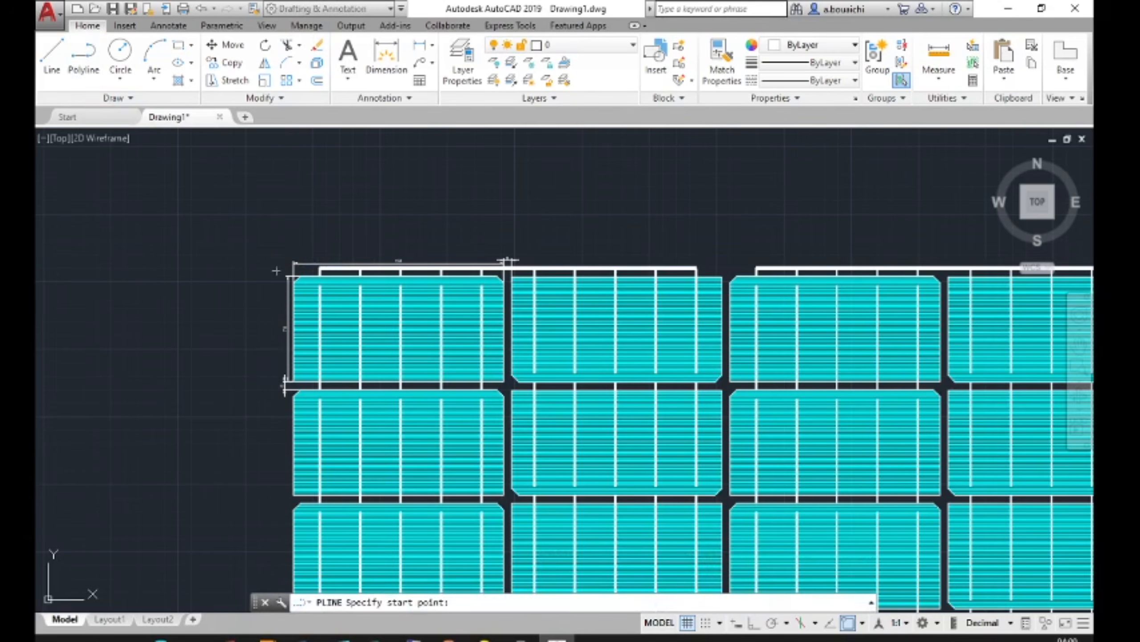
click(270, 241)
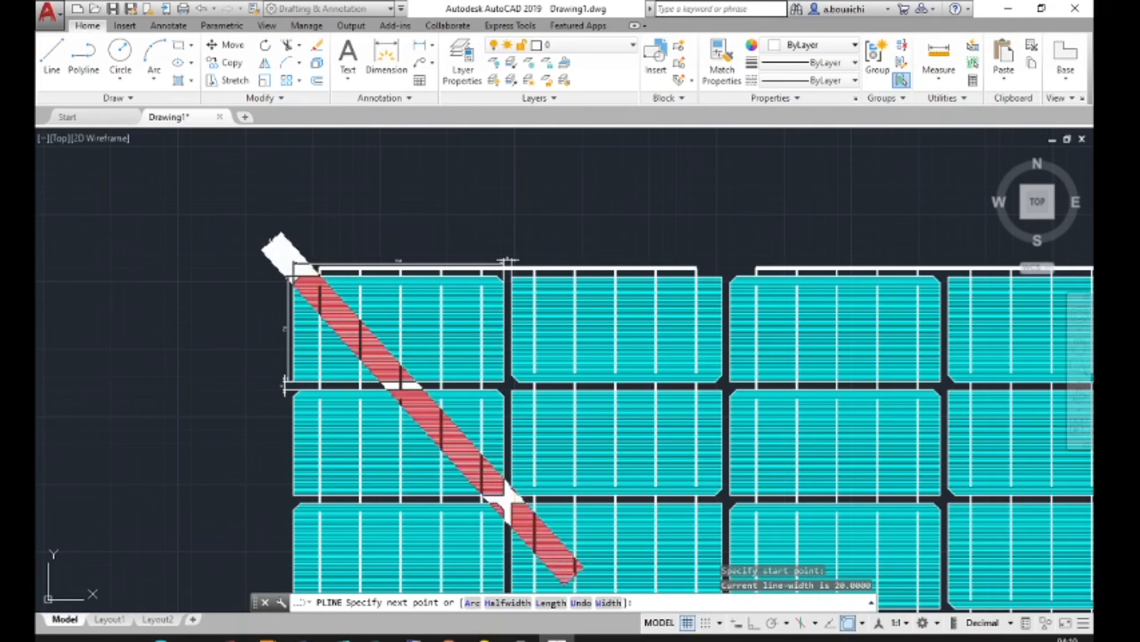
click(608, 602)
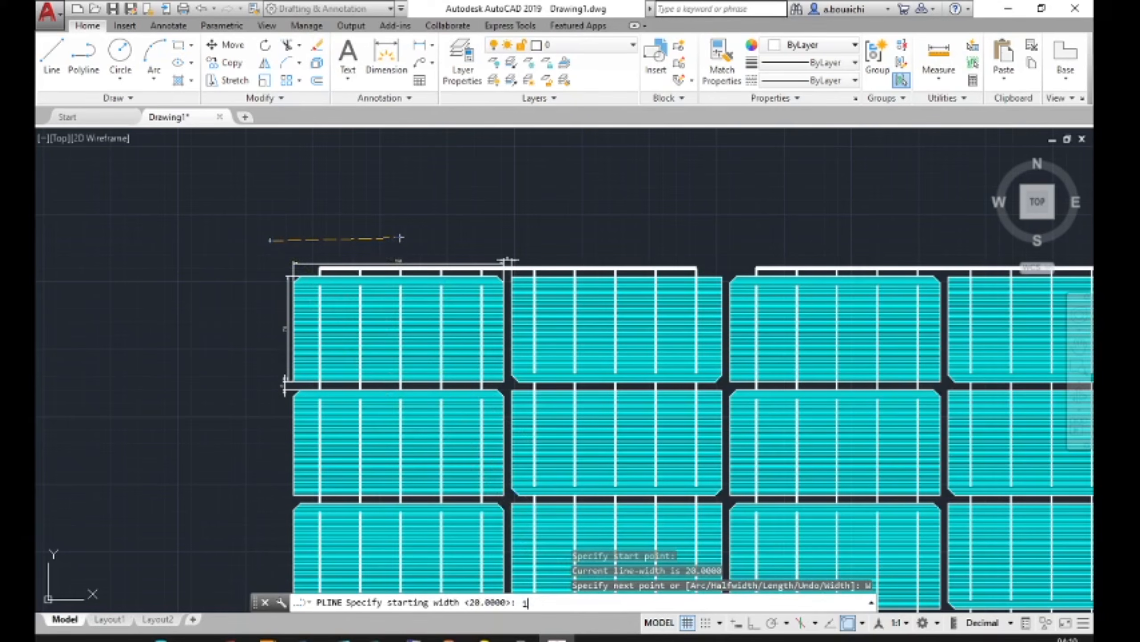
text(10)
key(Return)
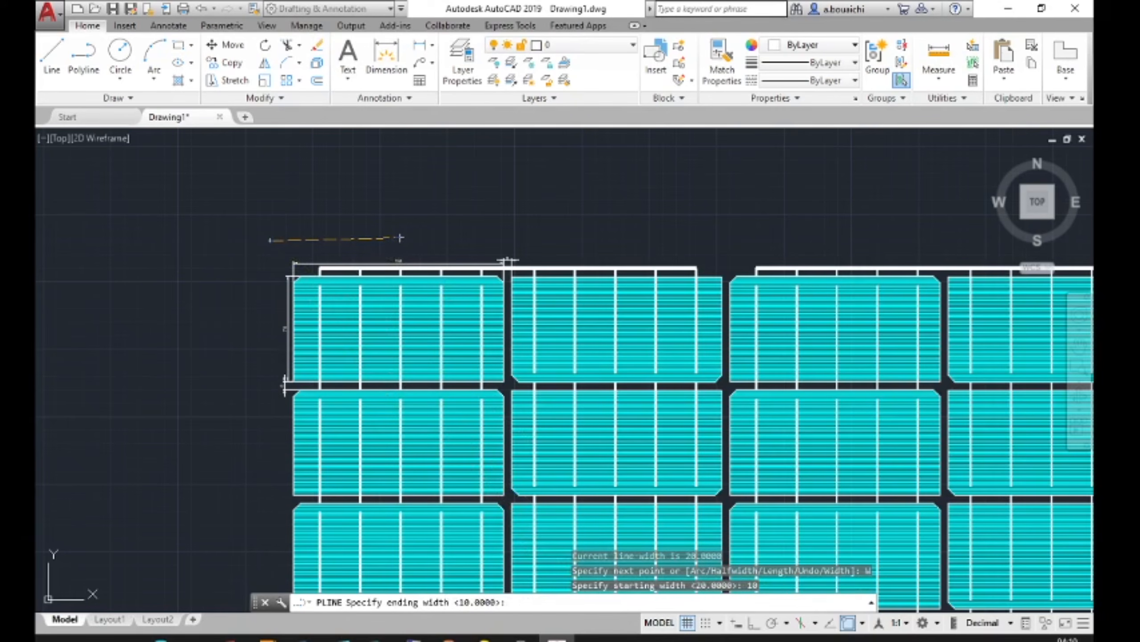
text(10)
key(Return)
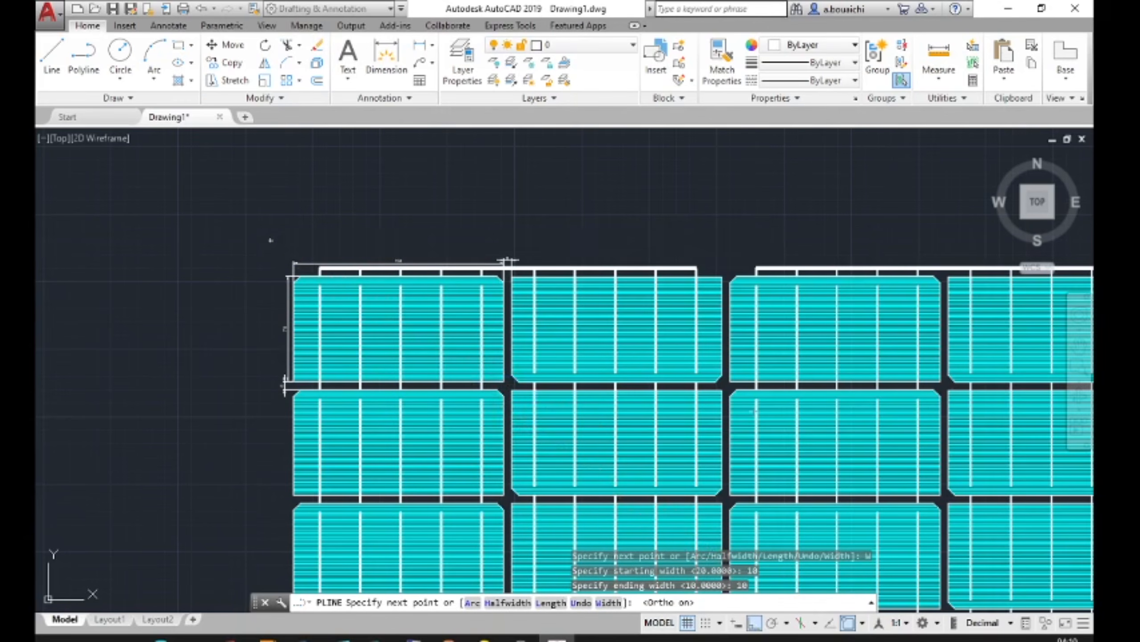
With Ortho on, draw the frame's top edge past the last column and its right edge down below the last cell row.
scroll(758, 398, down, 4)
middle_drag(705, 383, 247, 346)
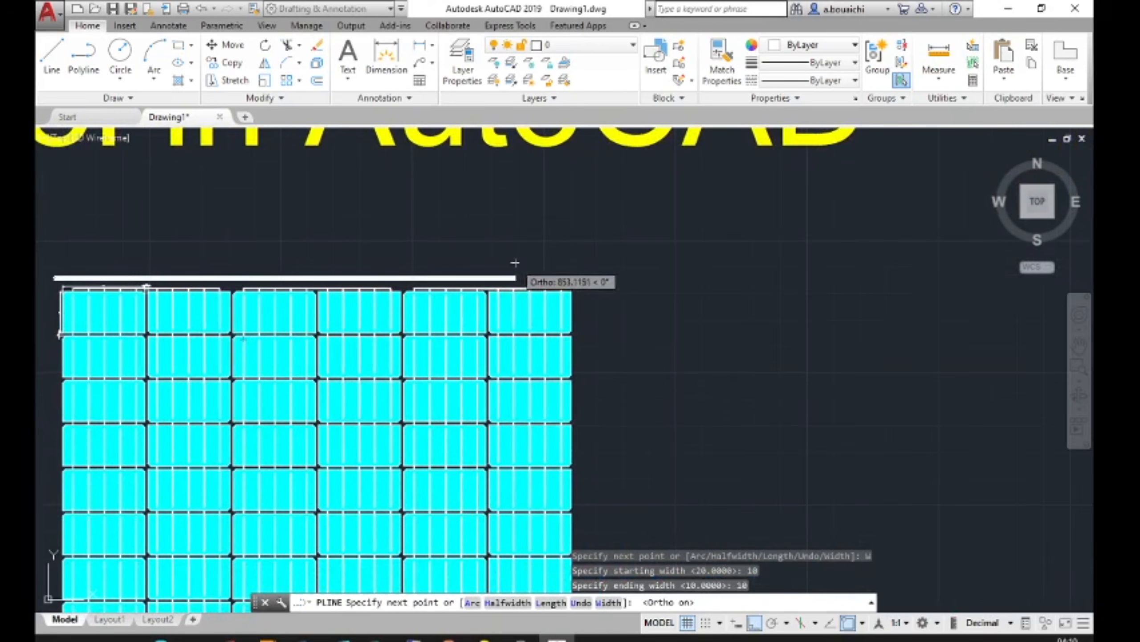
click(585, 271)
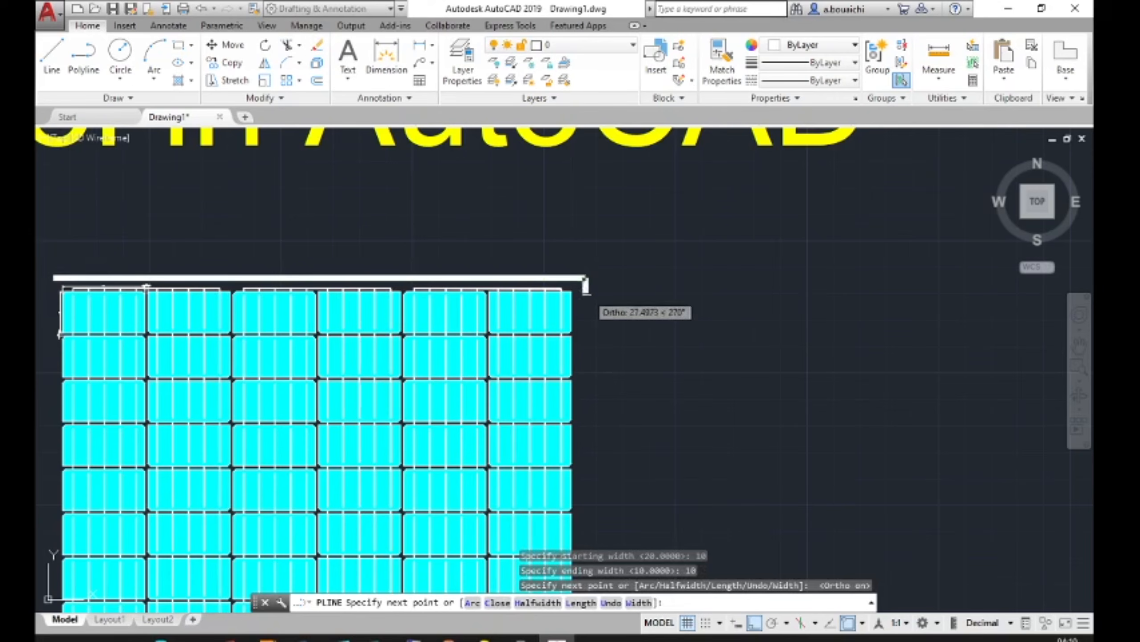
scroll(606, 417, down, 5)
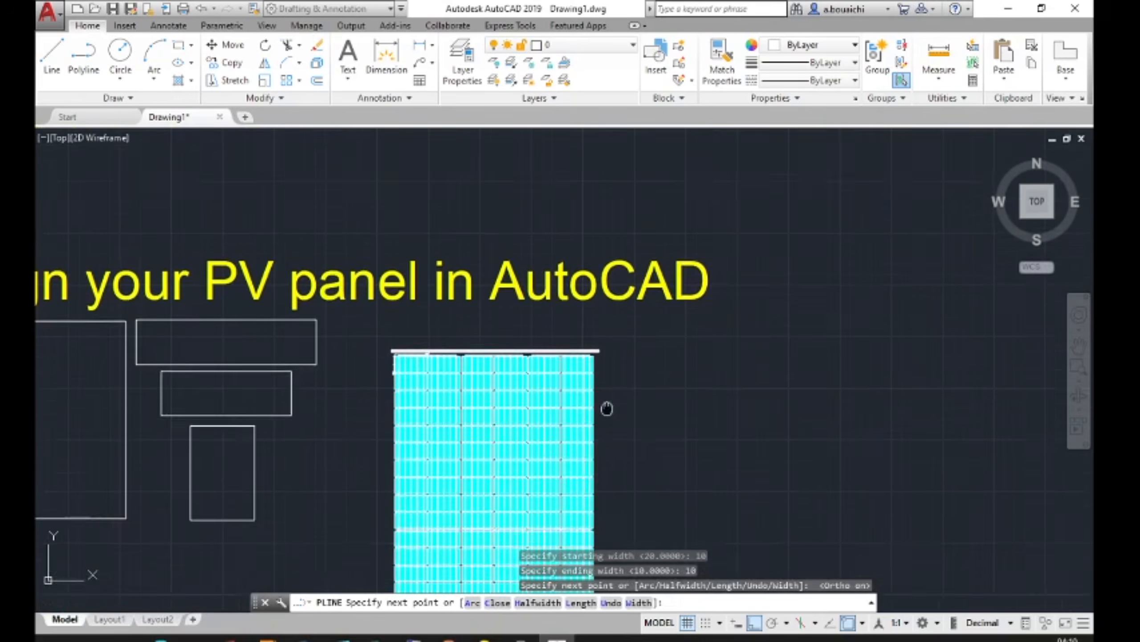
middle_drag(606, 408, 604, 191)
scroll(593, 532, up, 4)
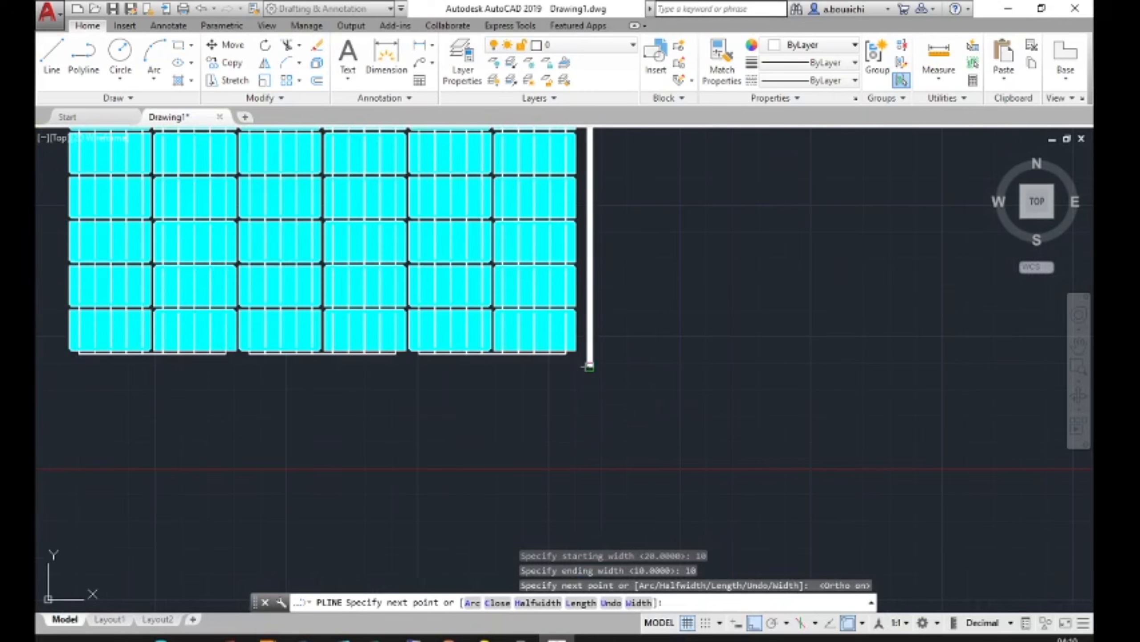
click(590, 366)
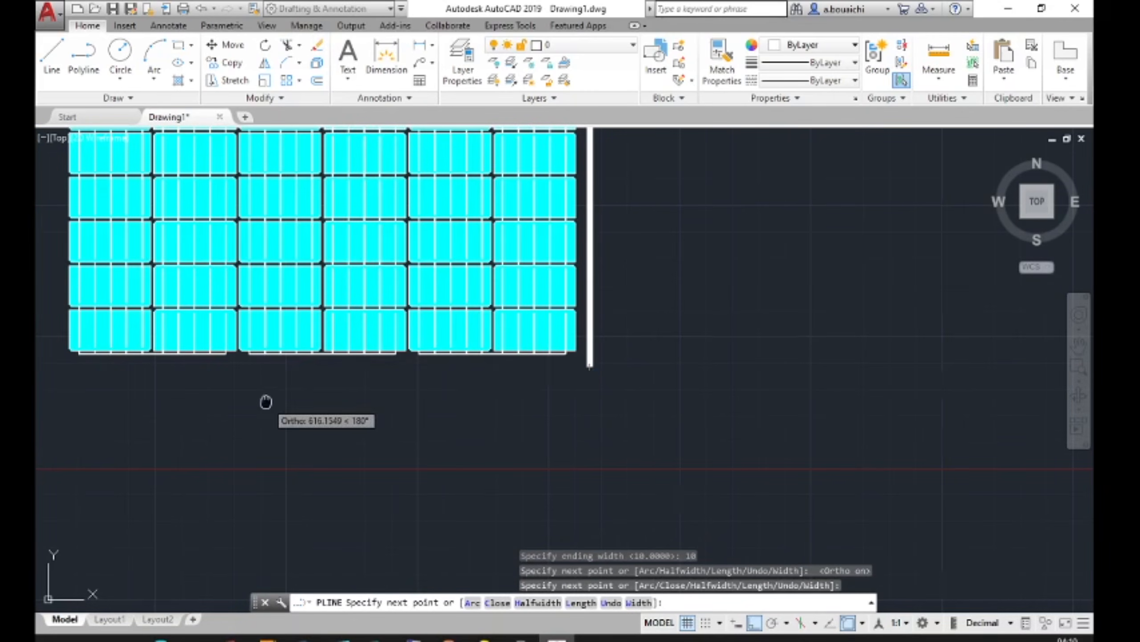
Draw the frame's bottom edge back to below the panel's left side and close the polyline.
middle_drag(263, 400, 596, 412)
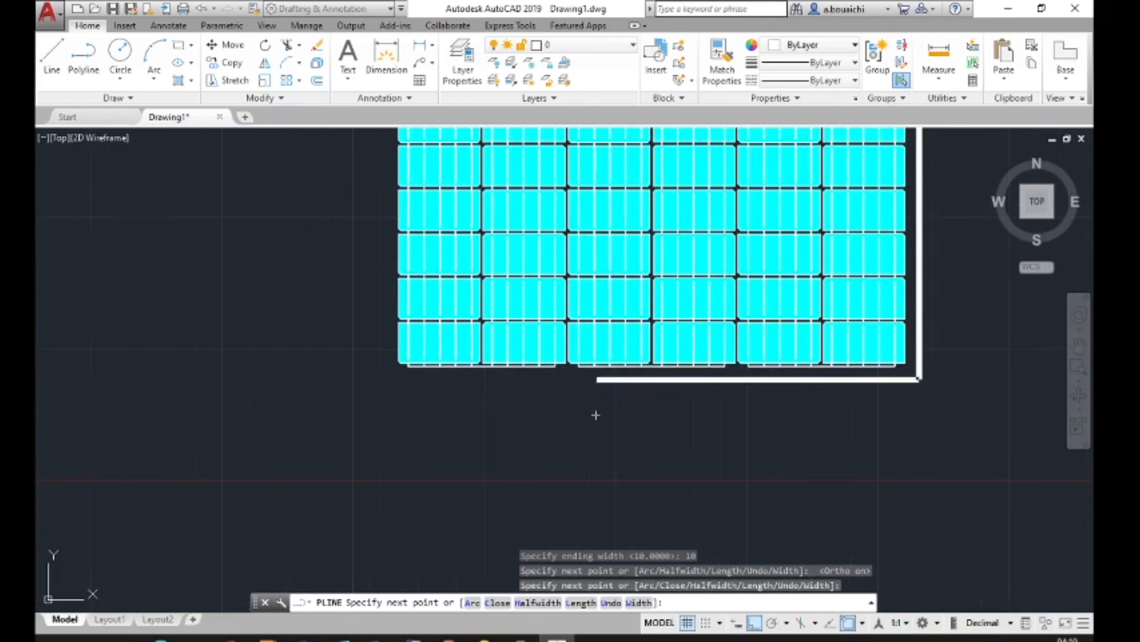
click(389, 378)
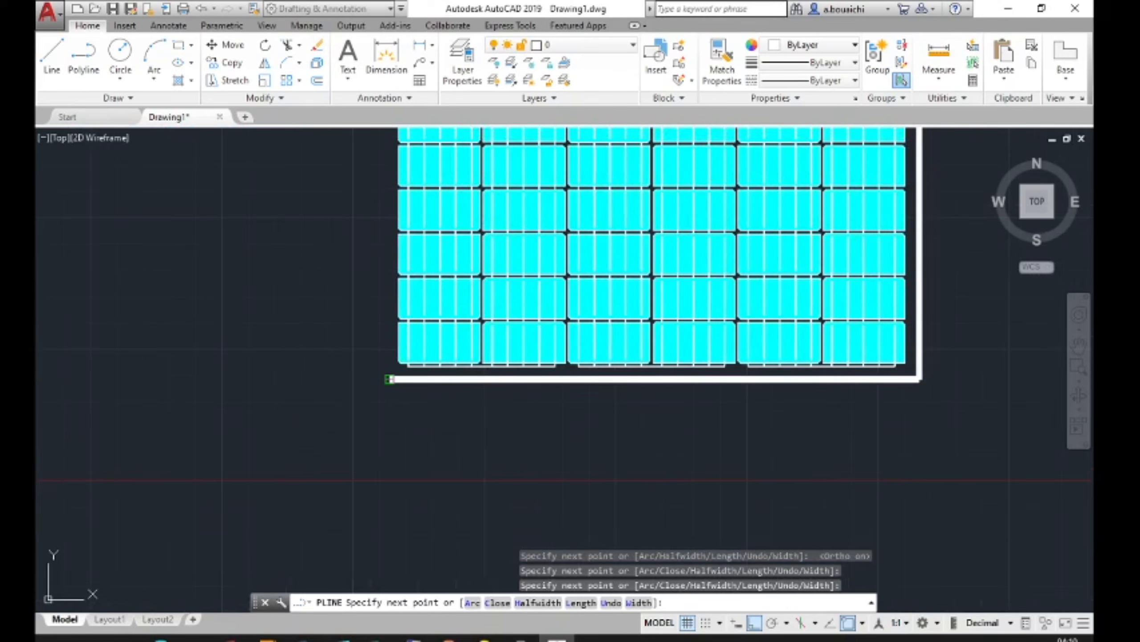
text(c)
key(Return)
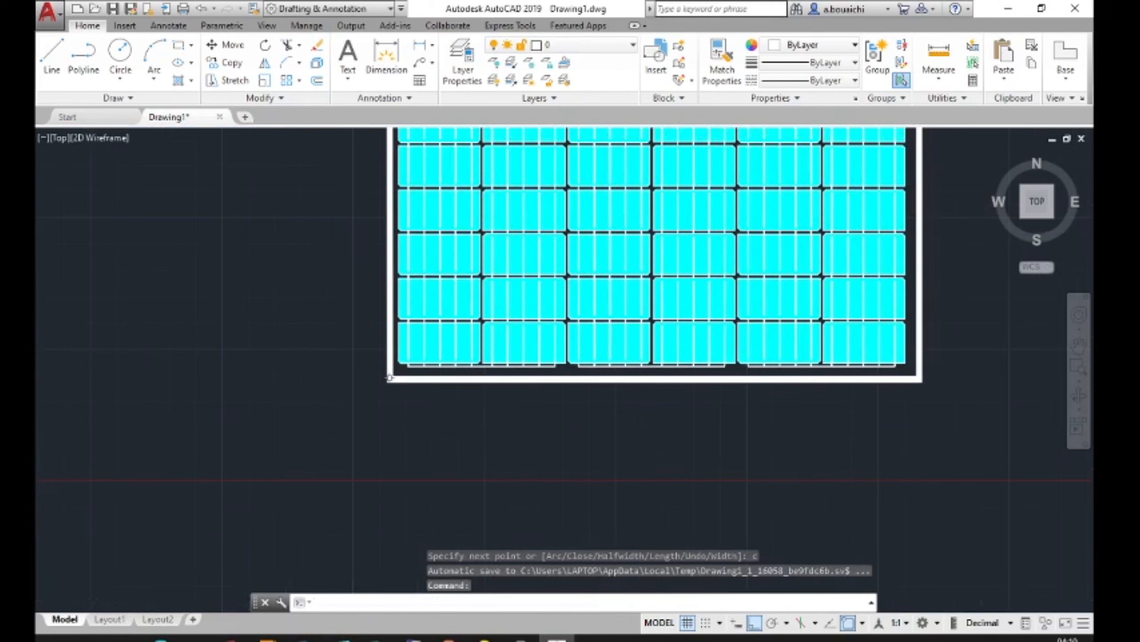
Add a linear dimension for the cell array's full height along its right side, placing it between the cells and the frame.
scroll(389, 378, down, 4)
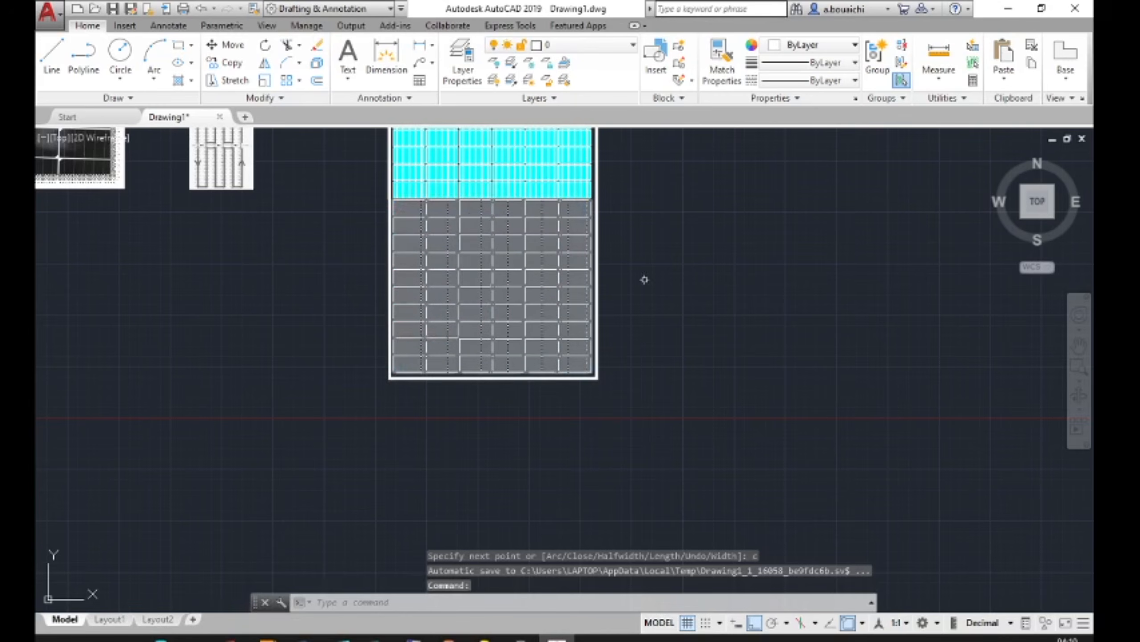
mouse_move(725, 203)
middle_down()
mouse_move(764, 311)
mouse_move(766, 392)
mouse_move(751, 348)
middle_up()
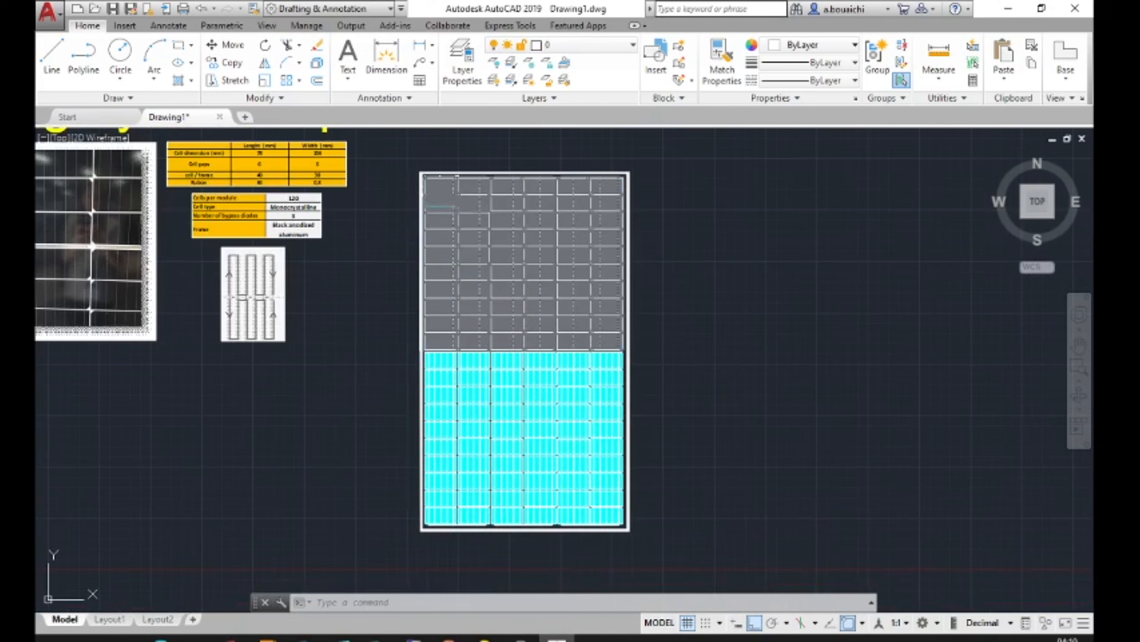
click(421, 48)
scroll(659, 197, up, 4)
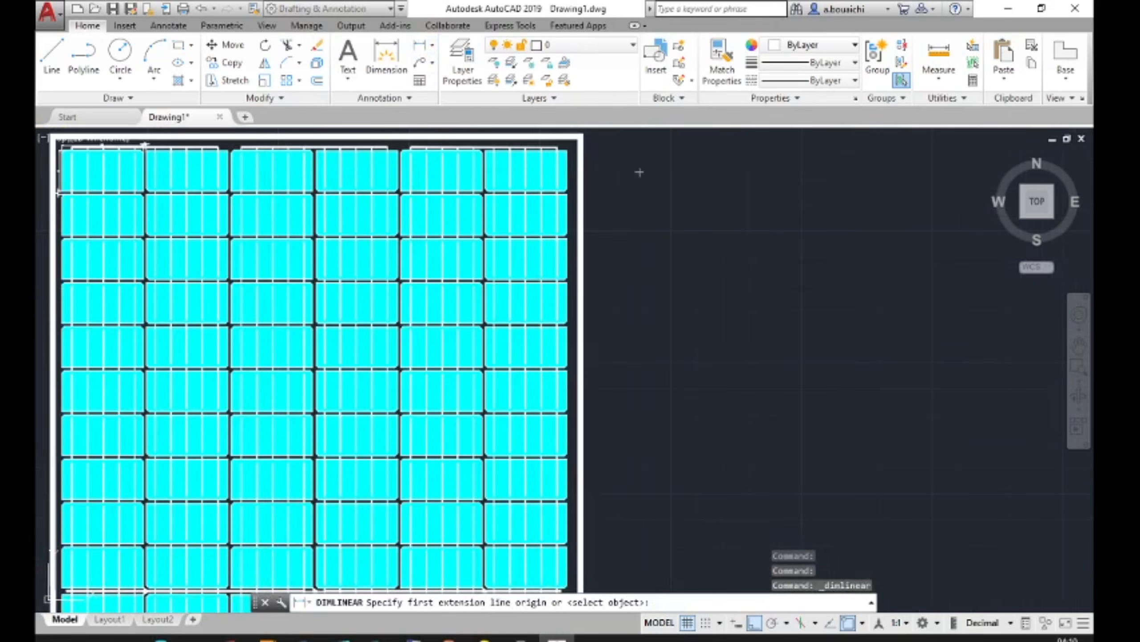
middle_drag(640, 172, 631, 245)
scroll(619, 242, up, 2)
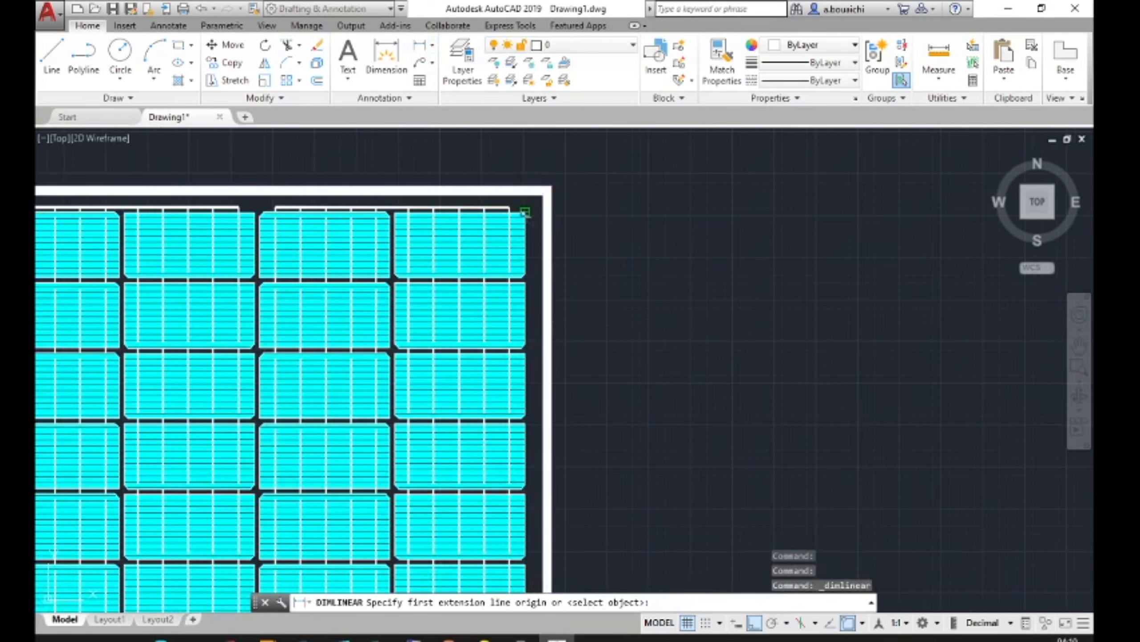
click(526, 212)
scroll(525, 212, down, 3)
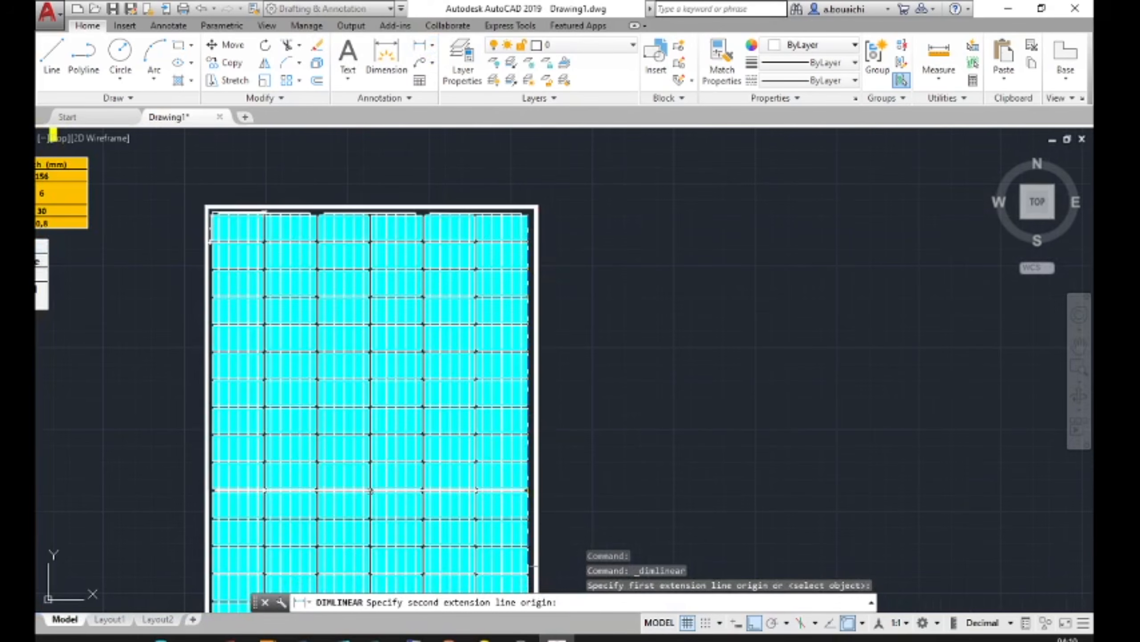
middle_drag(541, 535, 534, 183)
scroll(537, 360, up, 4)
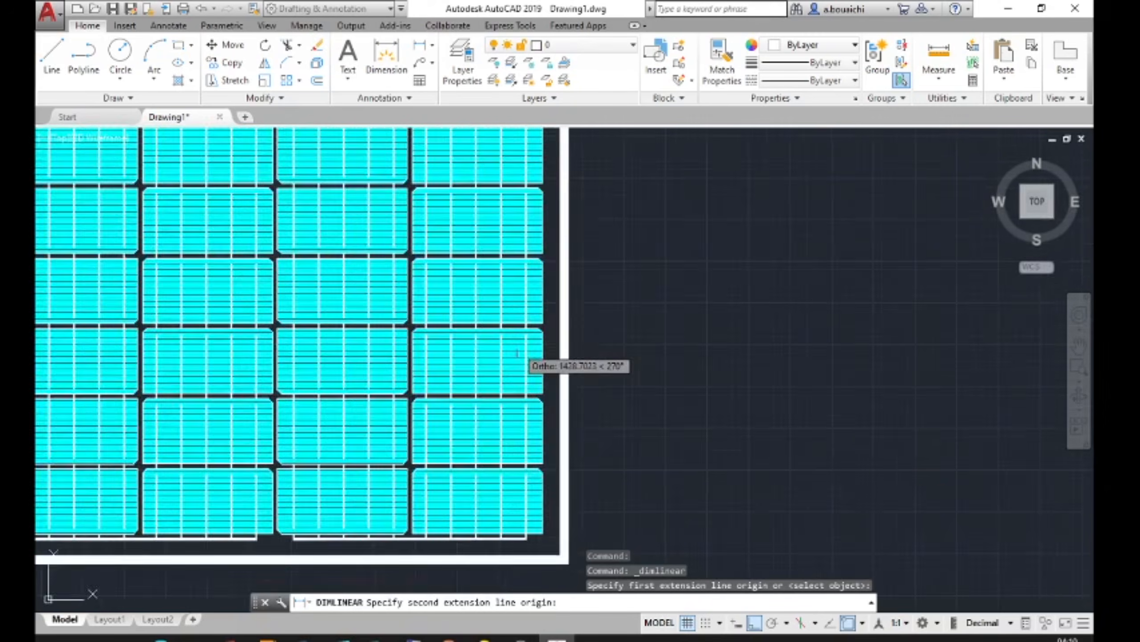
middle_drag(545, 490, 541, 227)
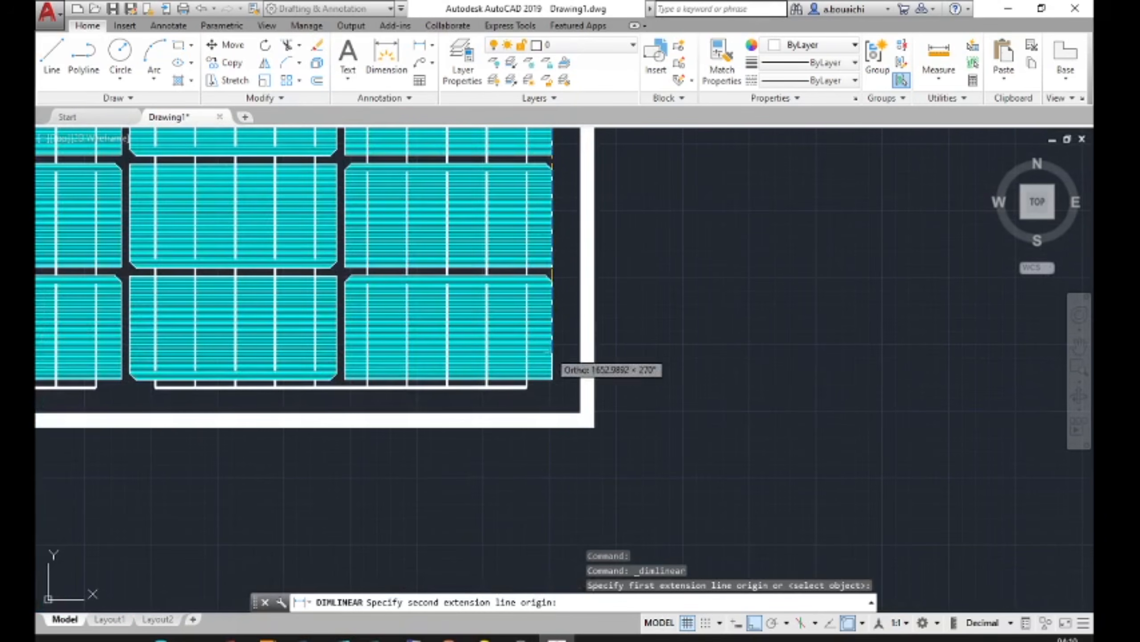
click(552, 379)
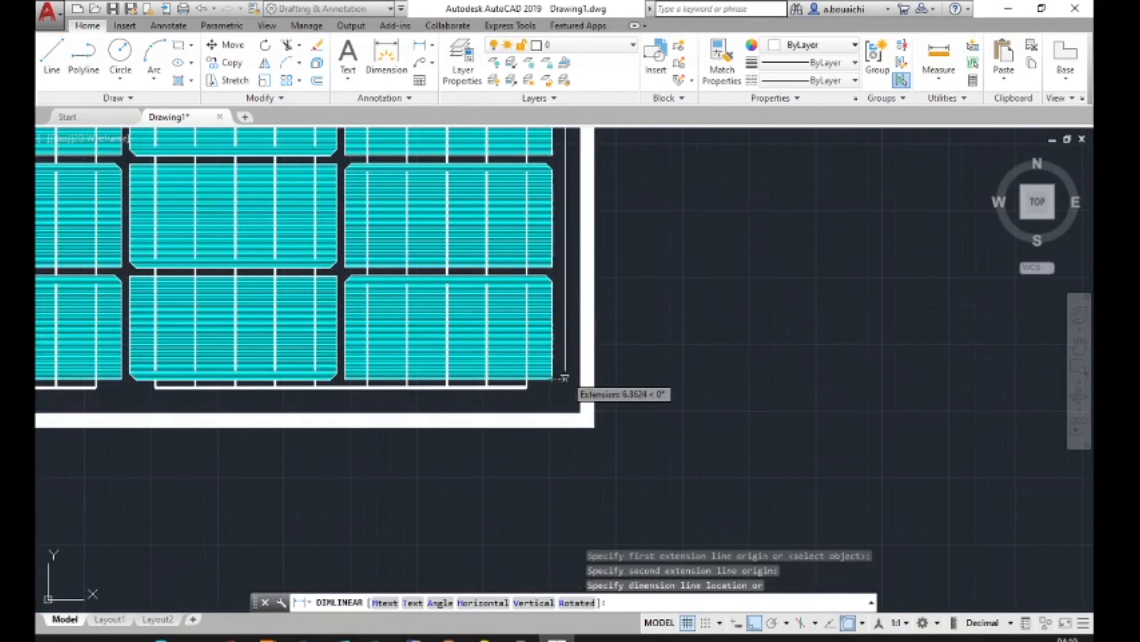
scroll(565, 375, down, 3)
middle_drag(565, 375, 561, 598)
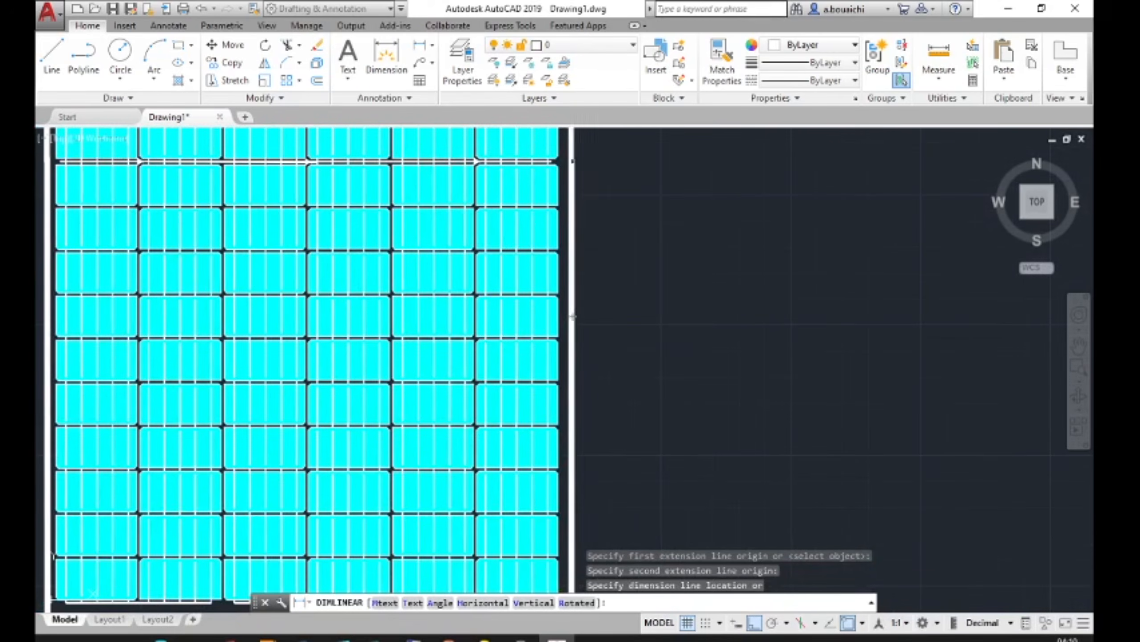
middle_drag(564, 263, 549, 457)
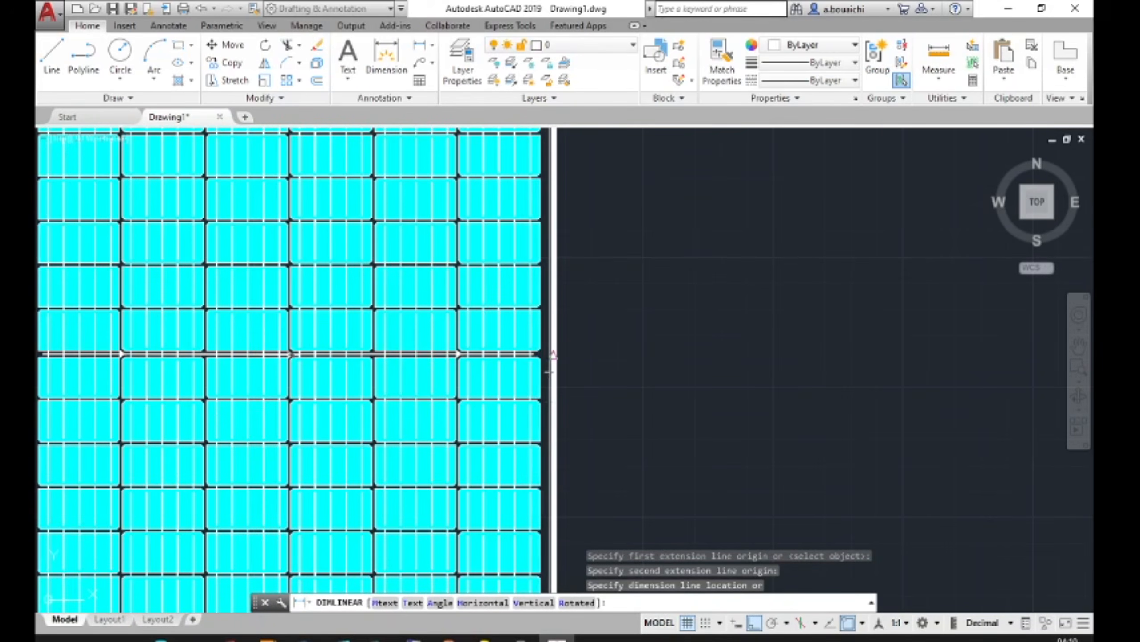
middle_drag(549, 355, 548, 418)
scroll(548, 420, up, 10)
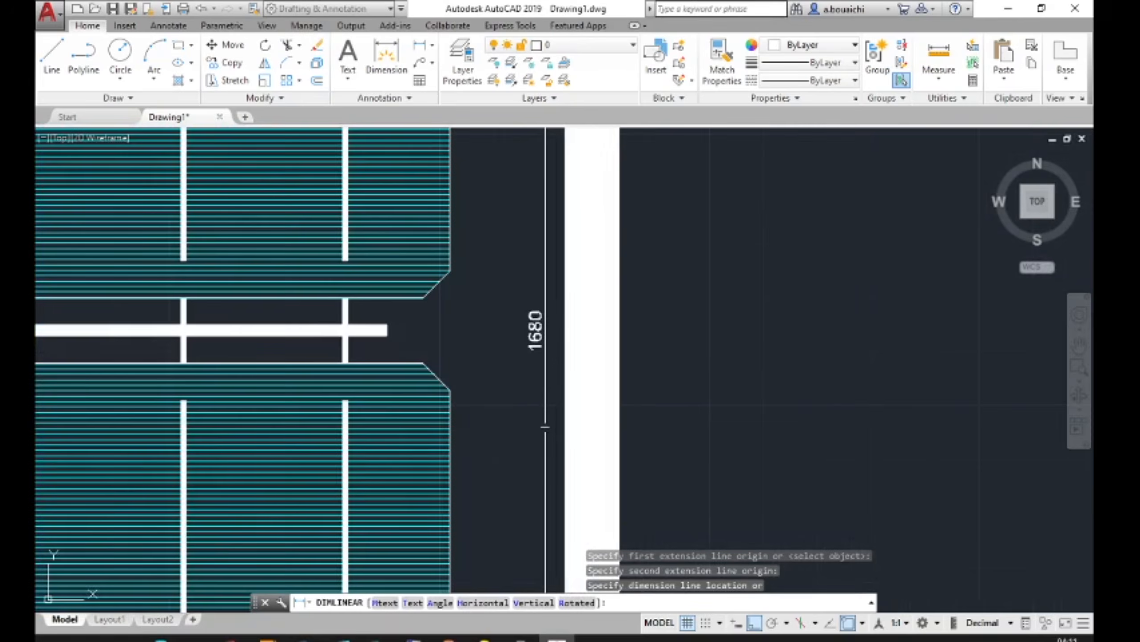
click(531, 426)
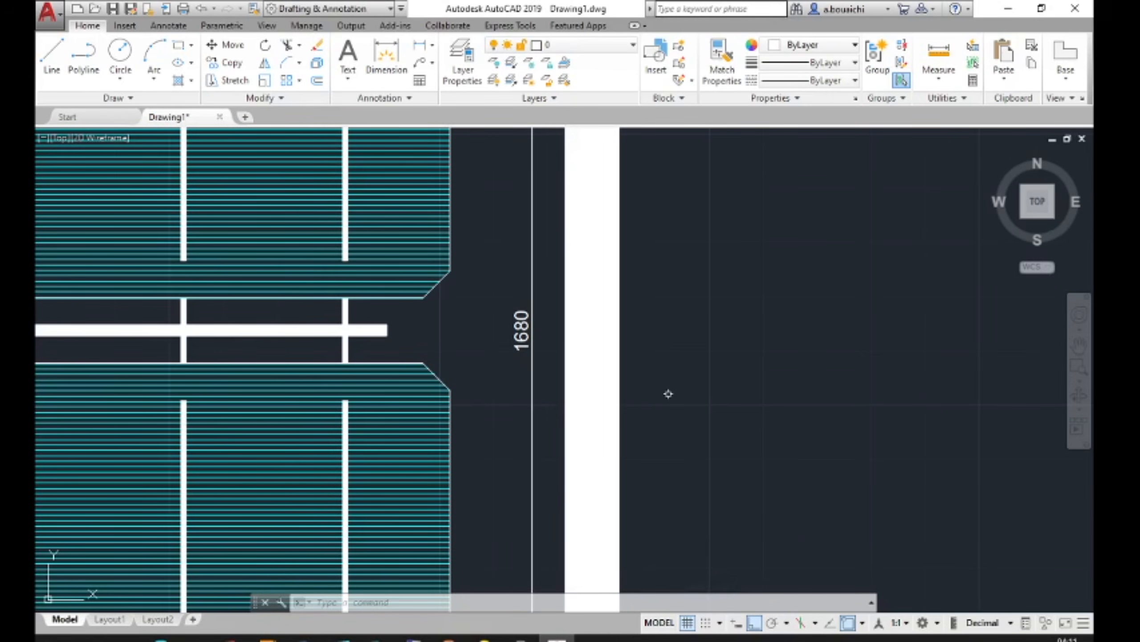
Add a linear dimension for the cell array's full width along its top, placing it between the busbars and the frame.
scroll(506, 372, down, 8)
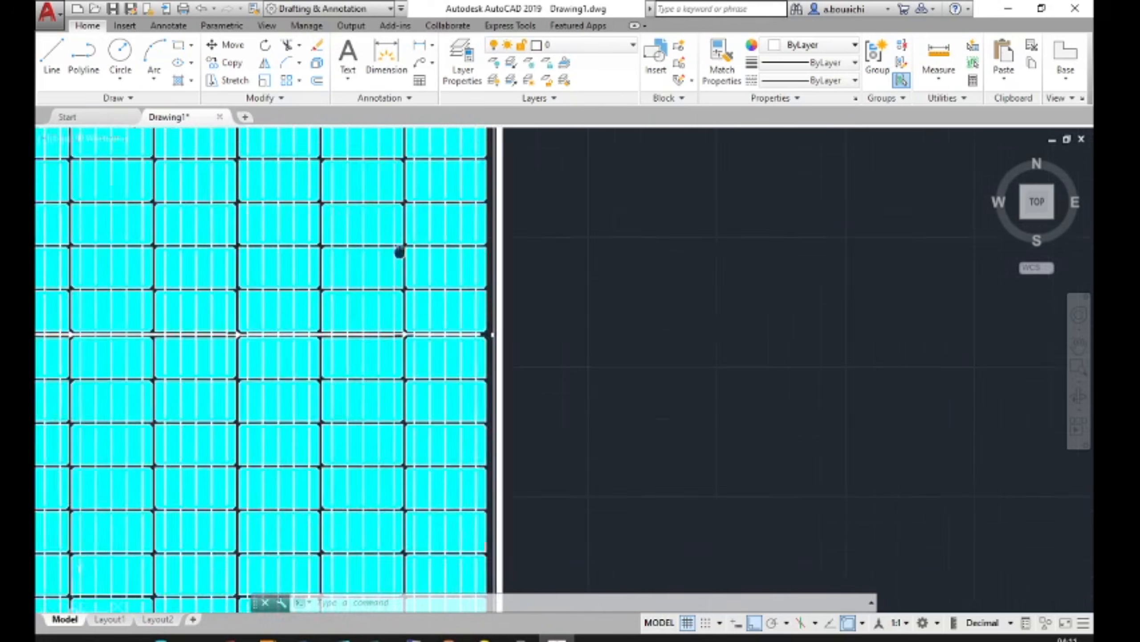
mouse_move(399, 253)
middle_down()
mouse_move(601, 466)
mouse_move(601, 550)
middle_up()
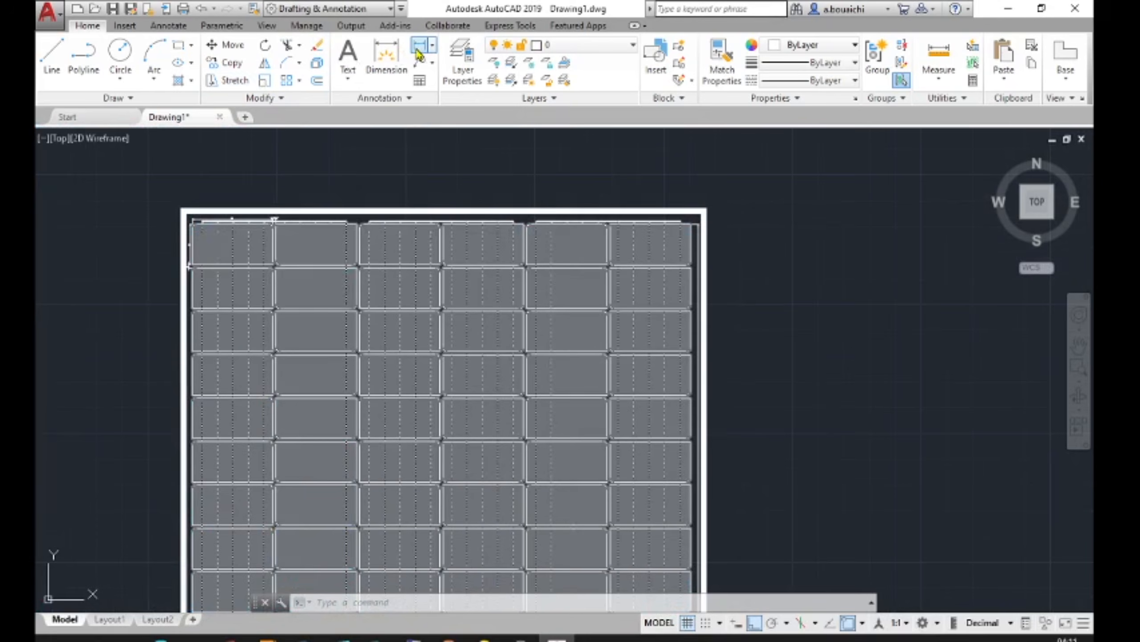
scroll(561, 211, up, 6)
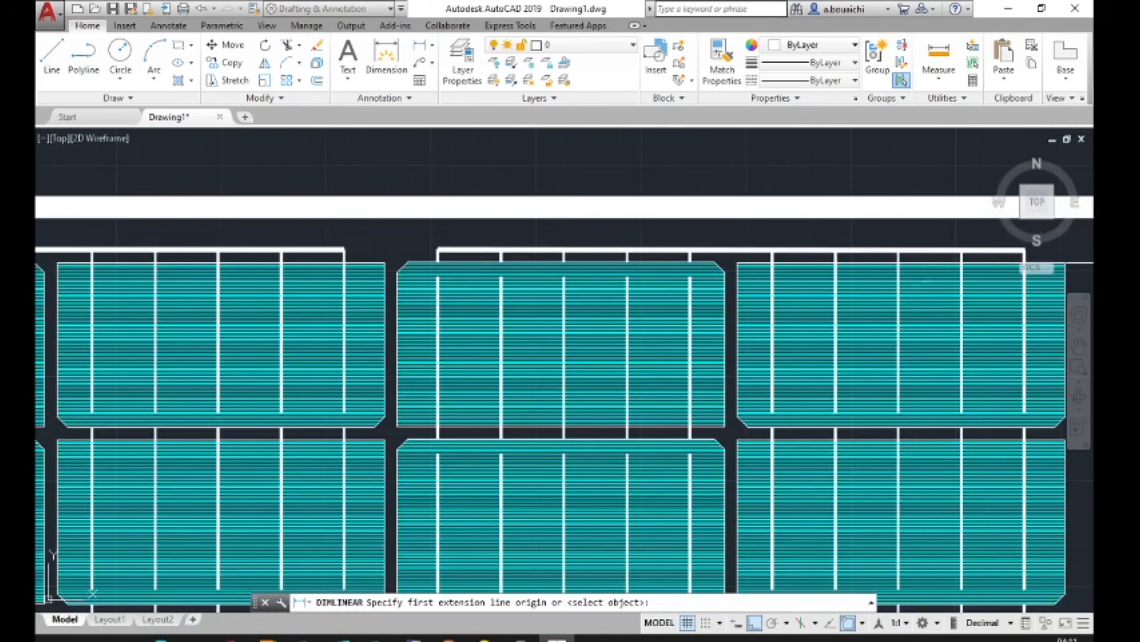
middle_drag(852, 306, 522, 287)
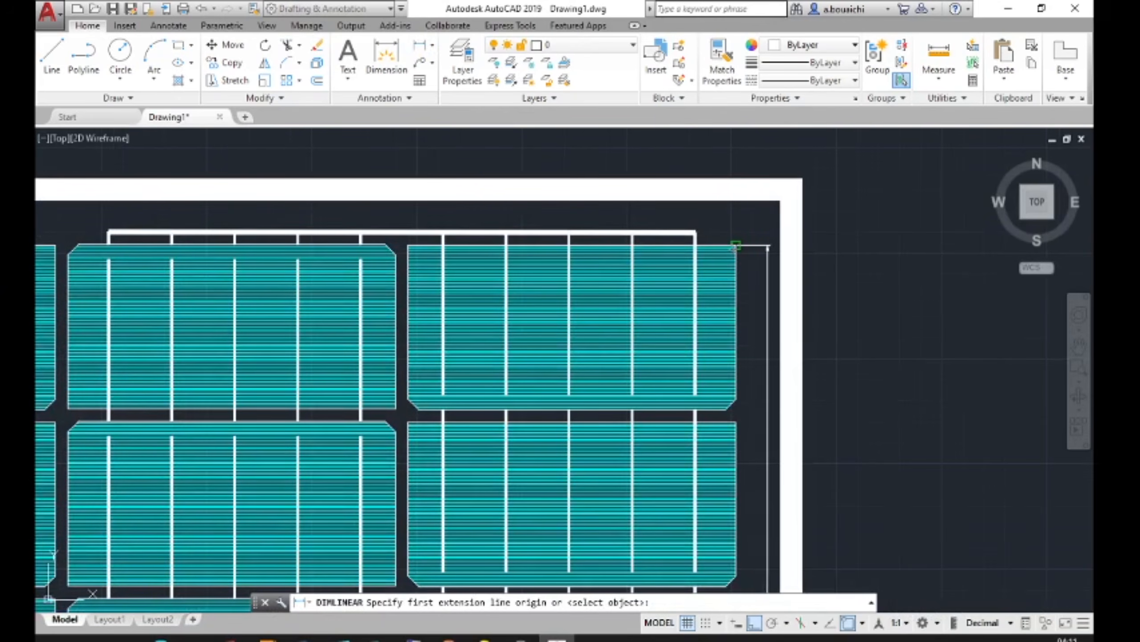
click(736, 246)
scroll(735, 246, down, 6)
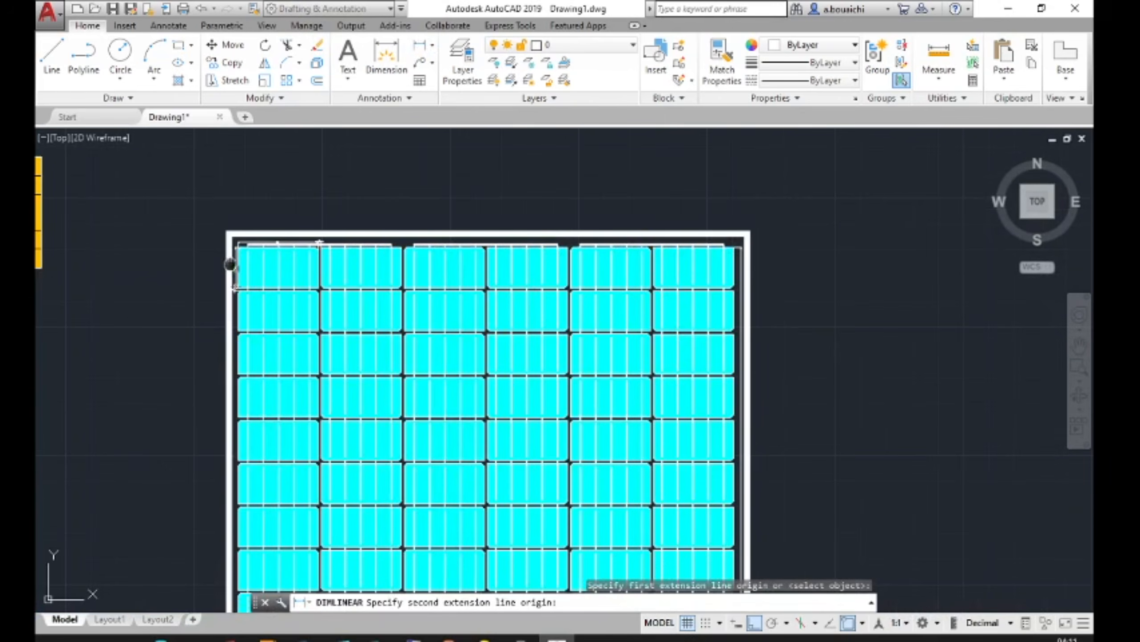
scroll(230, 264, up, 4)
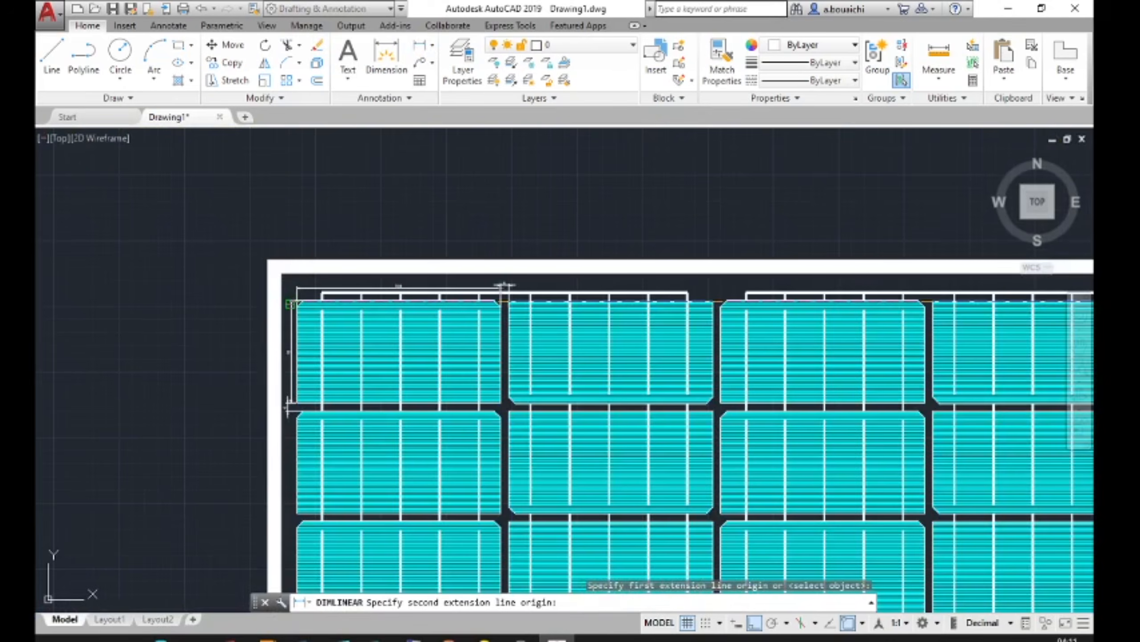
scroll(292, 298, up, 6)
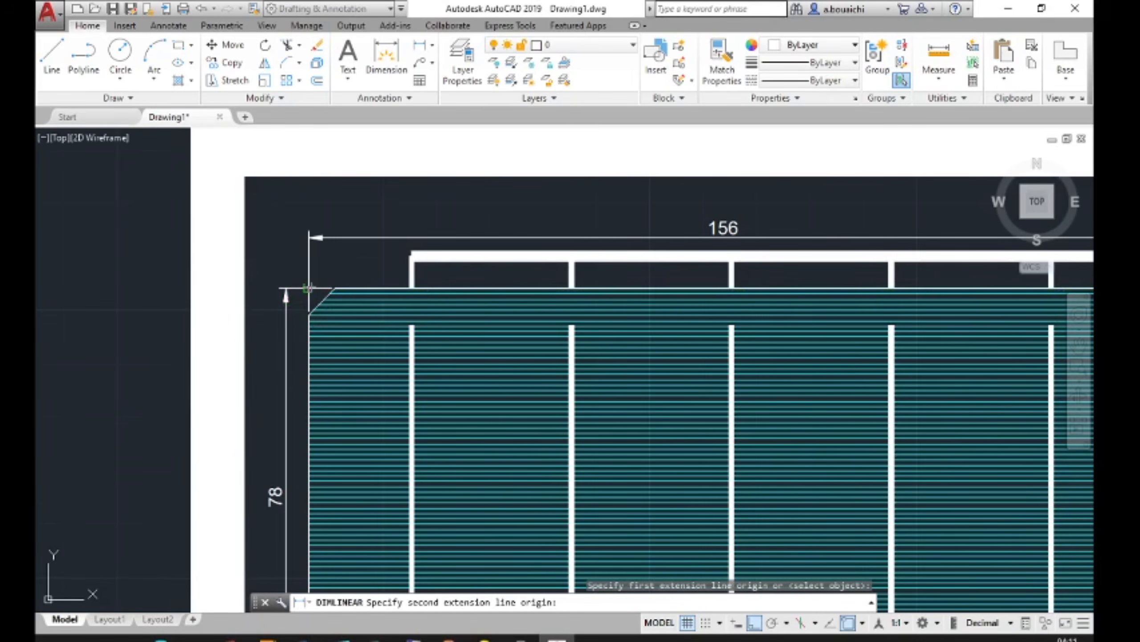
click(308, 287)
scroll(369, 298, down, 2)
middle_drag(474, 316, 31, 220)
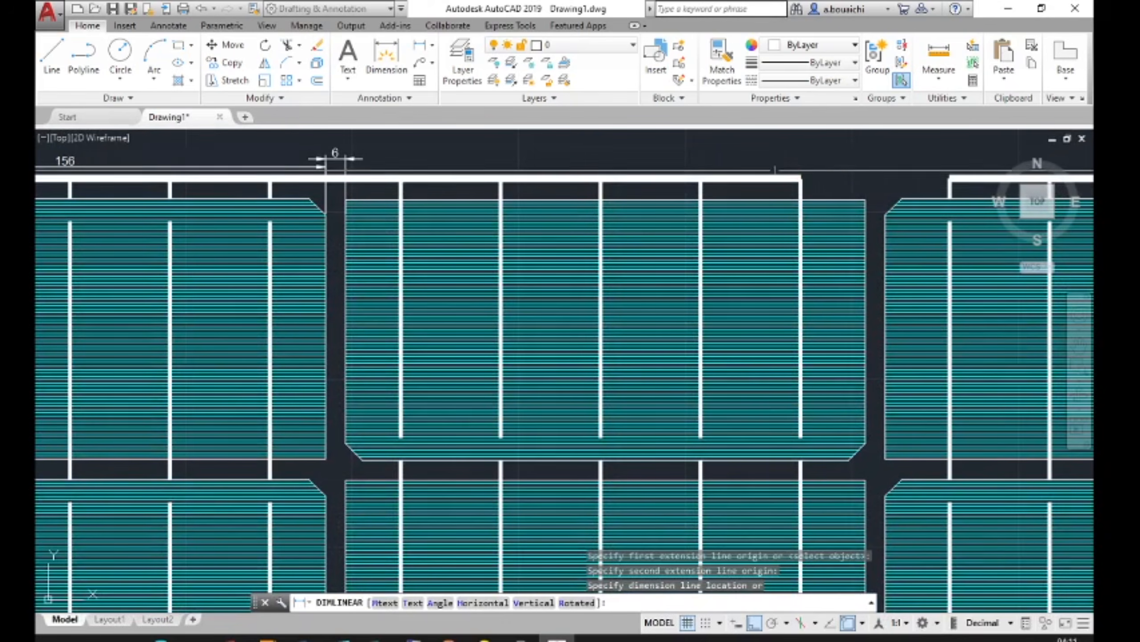
scroll(784, 157, down, 2)
middle_drag(784, 157, 485, 175)
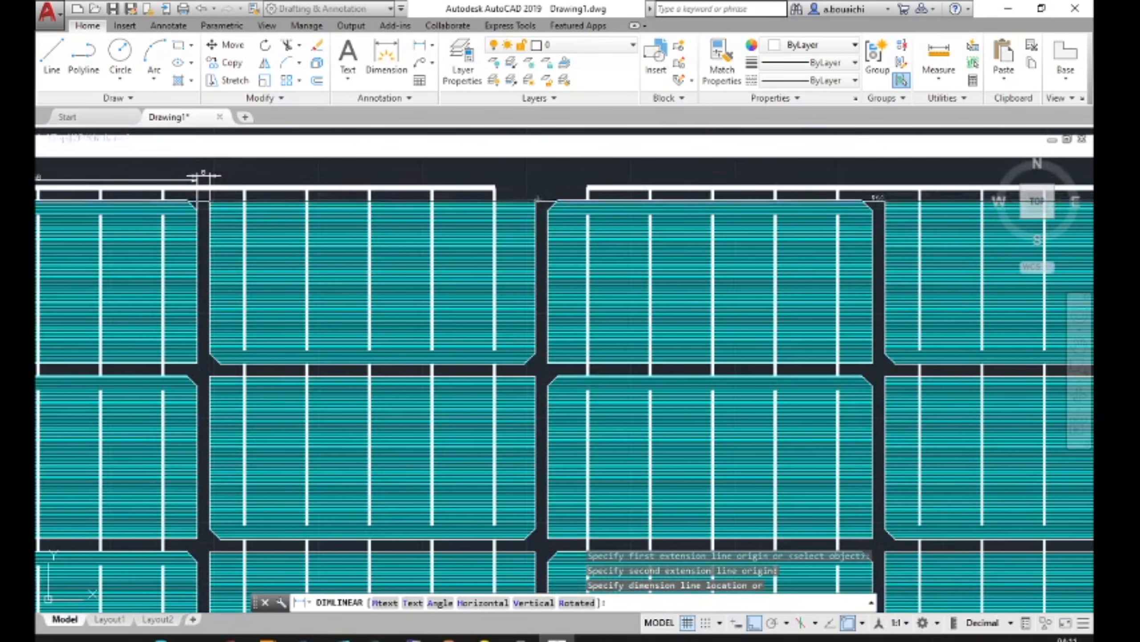
click(544, 173)
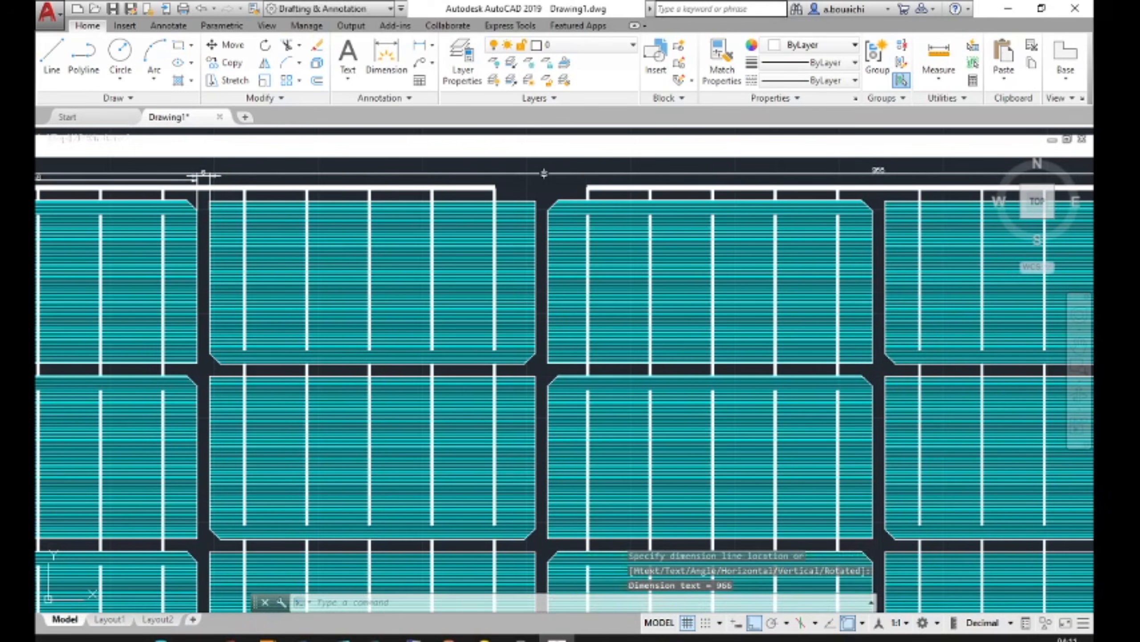
Examine the cell array's overall width dimension up close and review the complete framed panel beside the specification tables.
scroll(902, 164, up, 6)
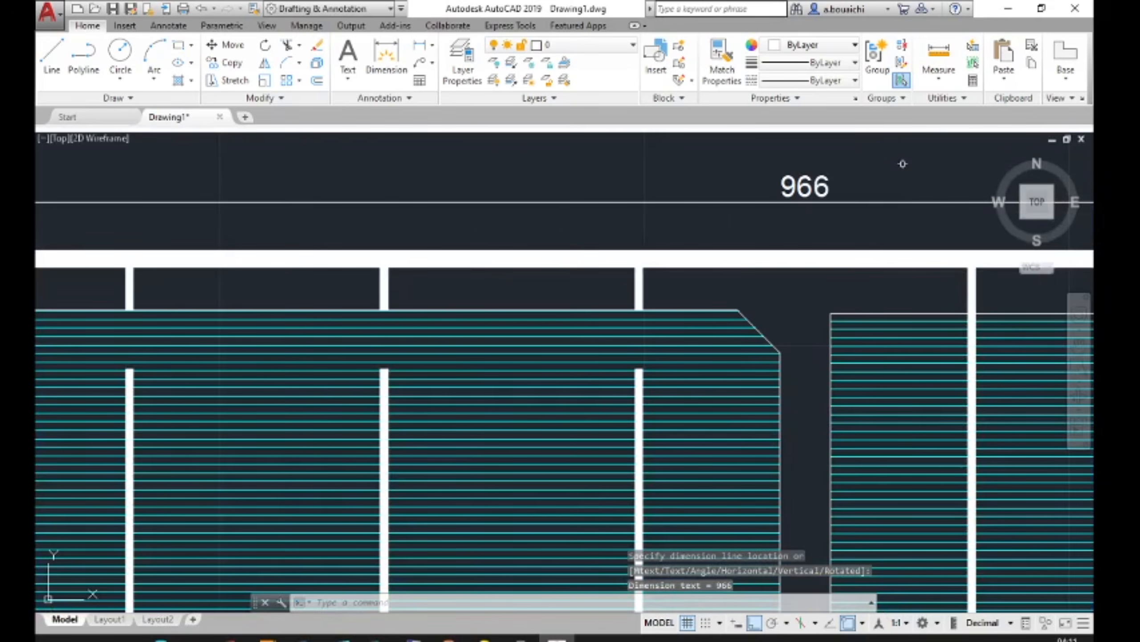
scroll(903, 164, up, 2)
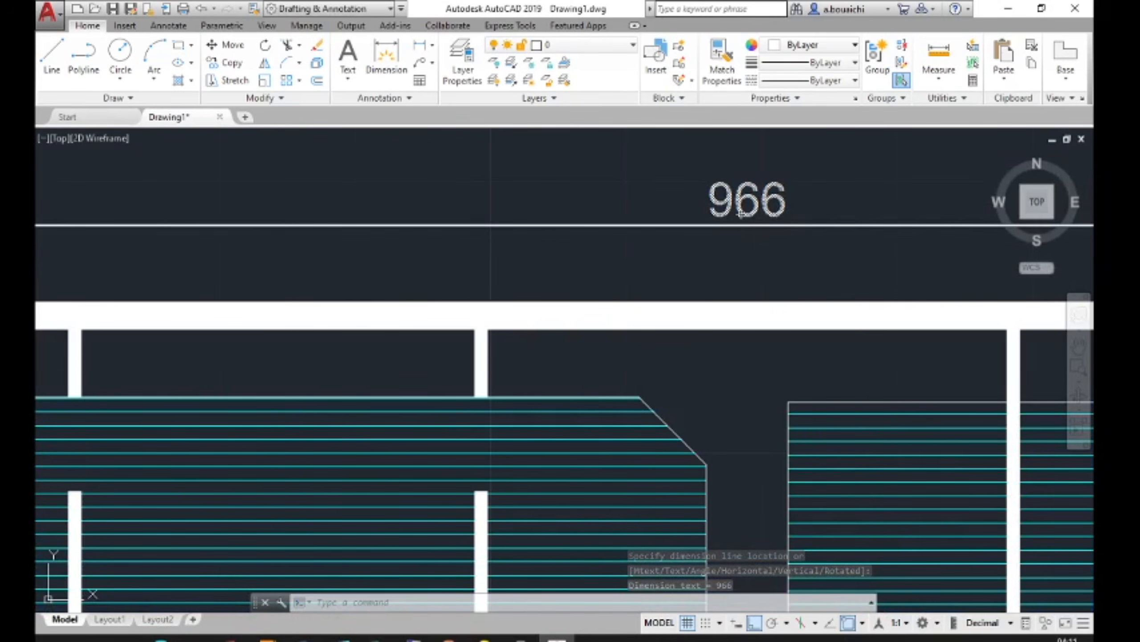
mouse_move(741, 214)
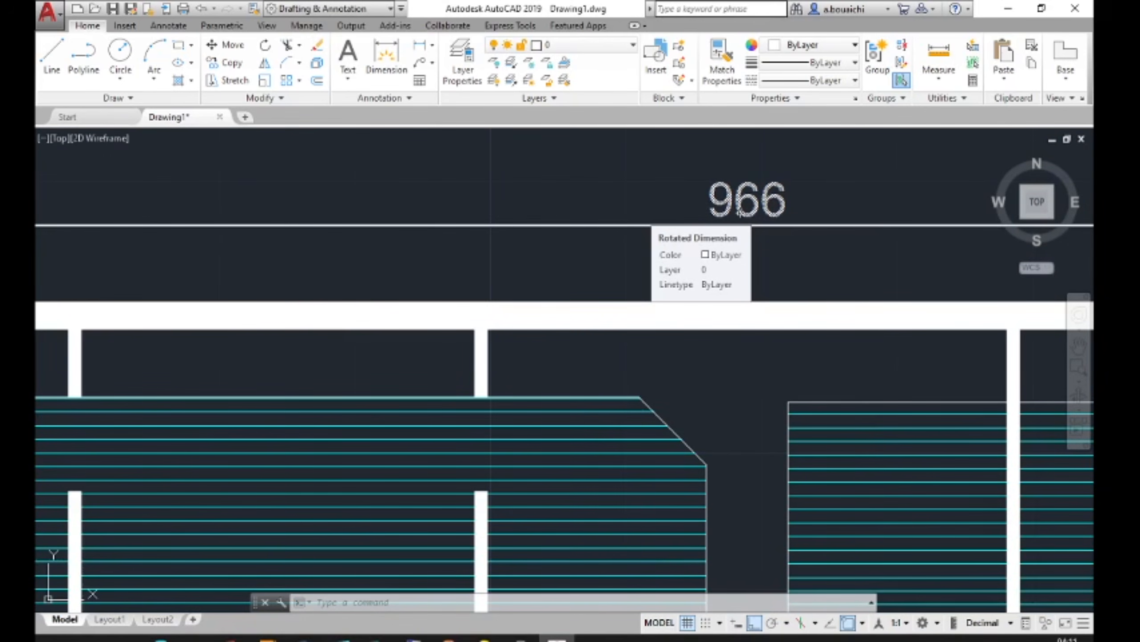
scroll(691, 236, down, 5)
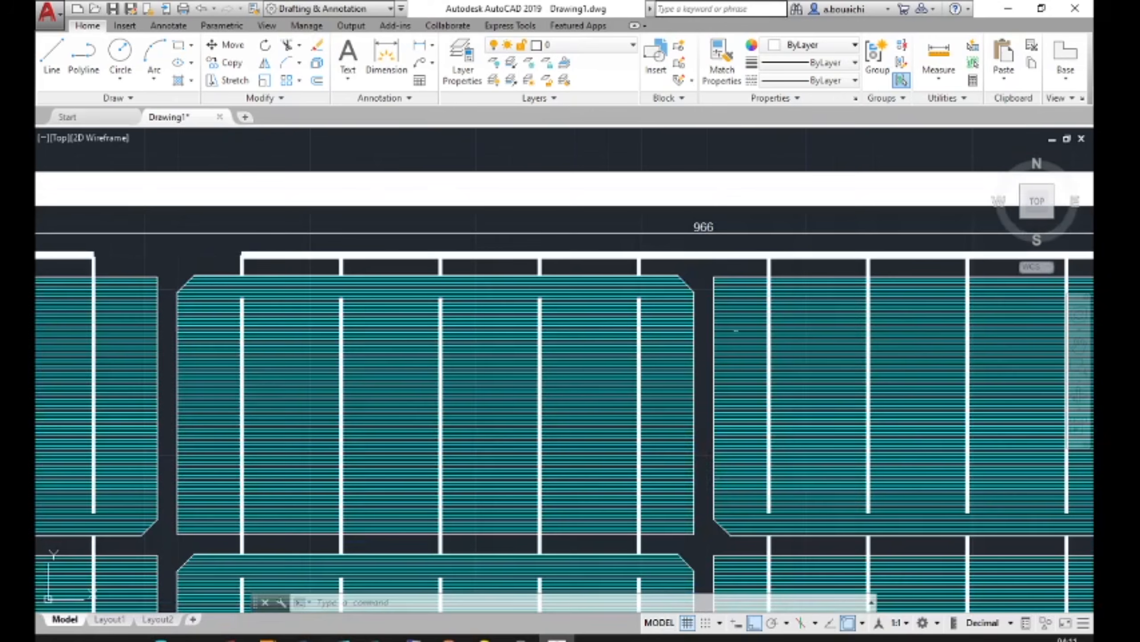
scroll(743, 349, up, 3)
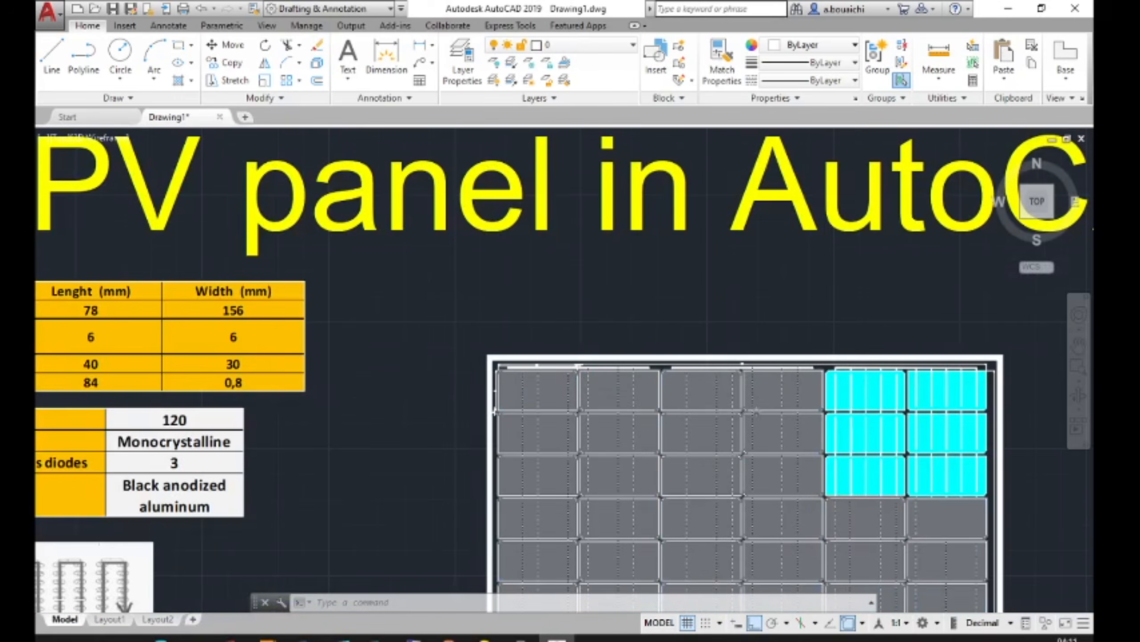
scroll(562, 359, up, 5)
middle_drag(562, 201, 554, 226)
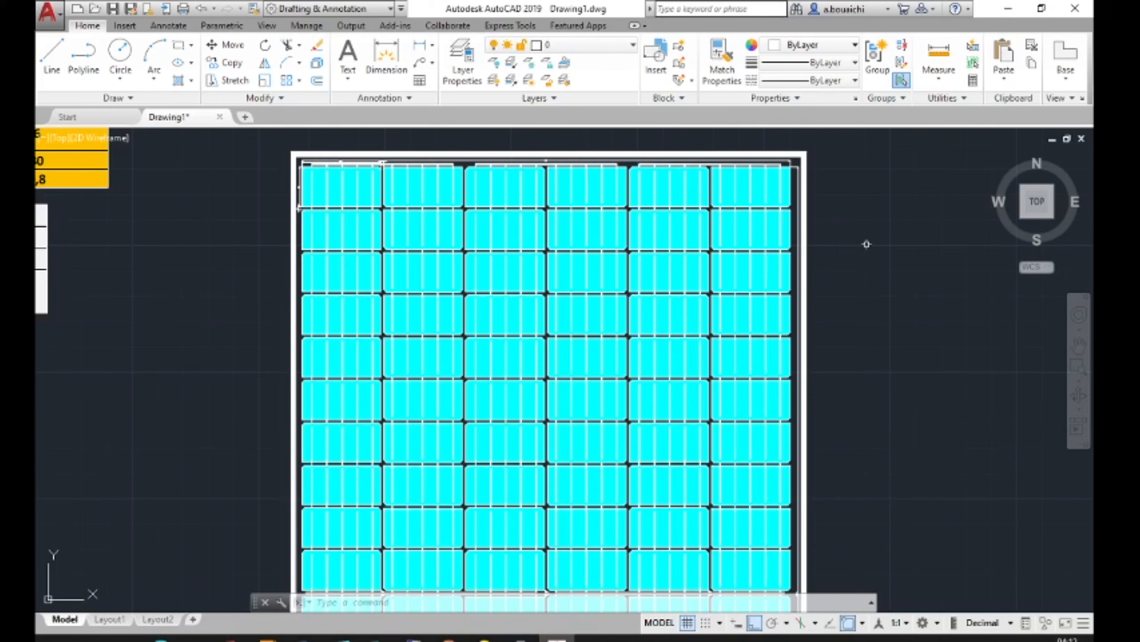
scroll(867, 244, down, 5)
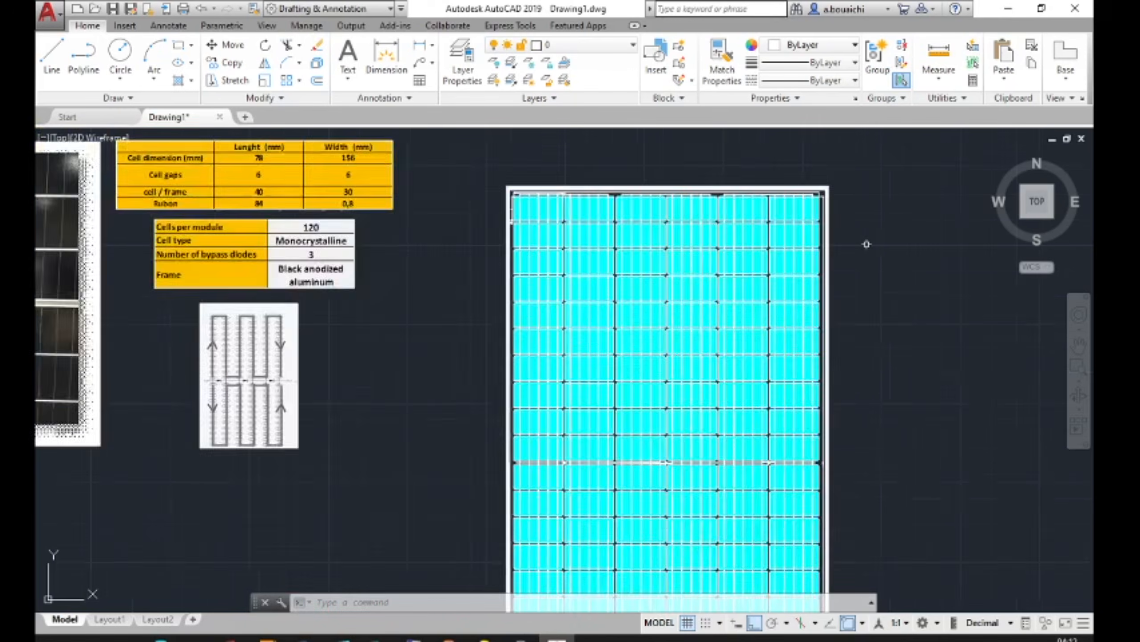
scroll(763, 245, up, 1)
middle_drag(763, 245, 754, 254)
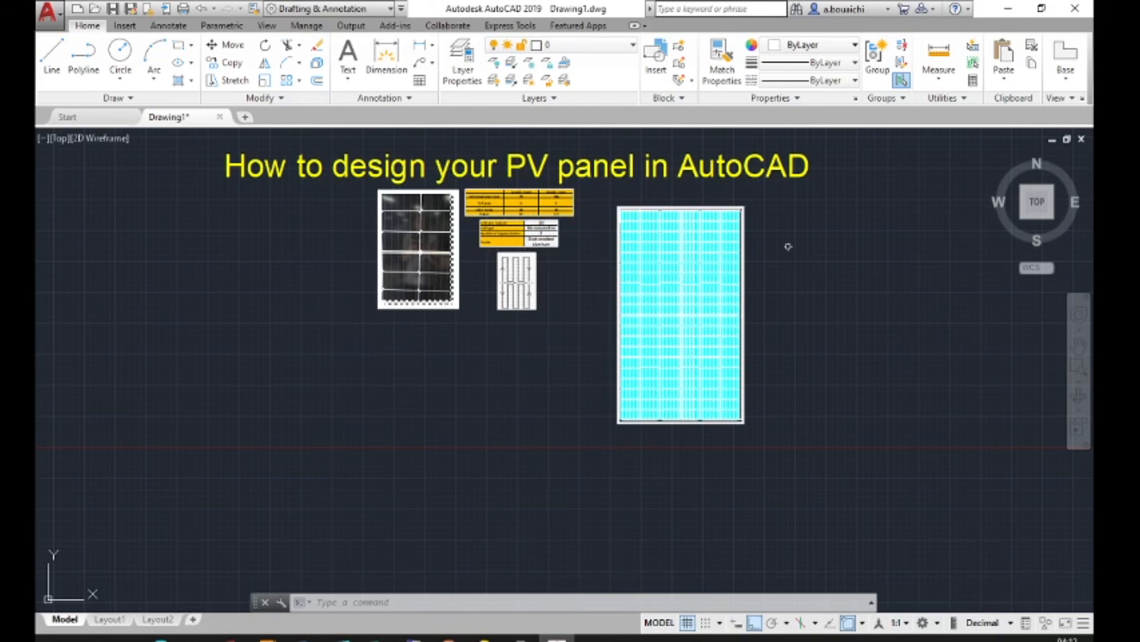
scroll(789, 247, up, 3)
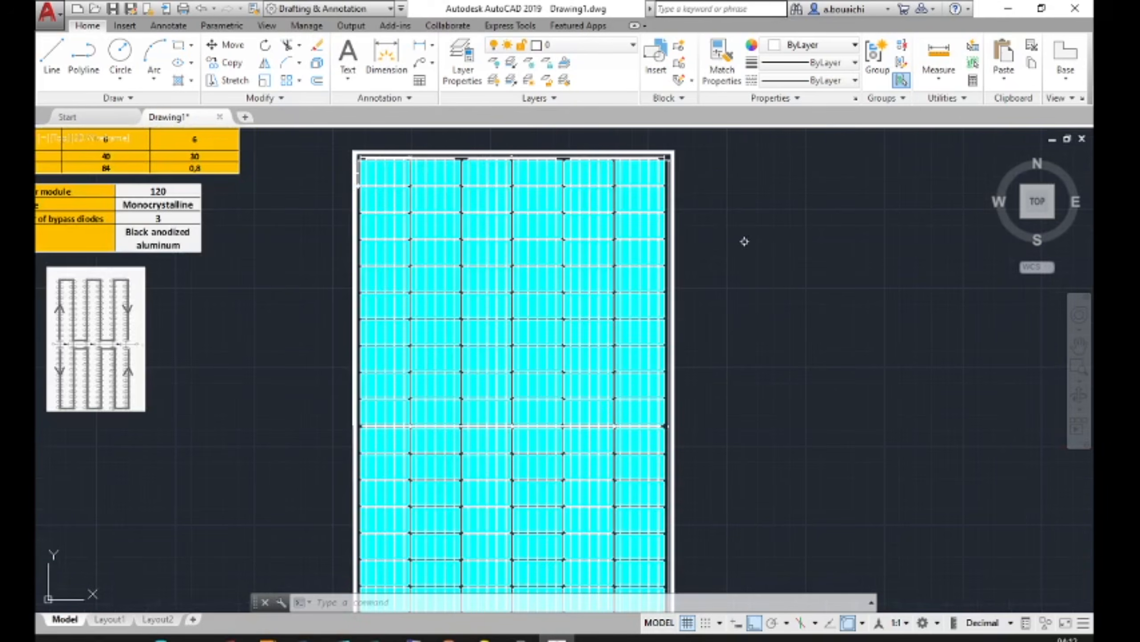
scroll(743, 242, up, 2)
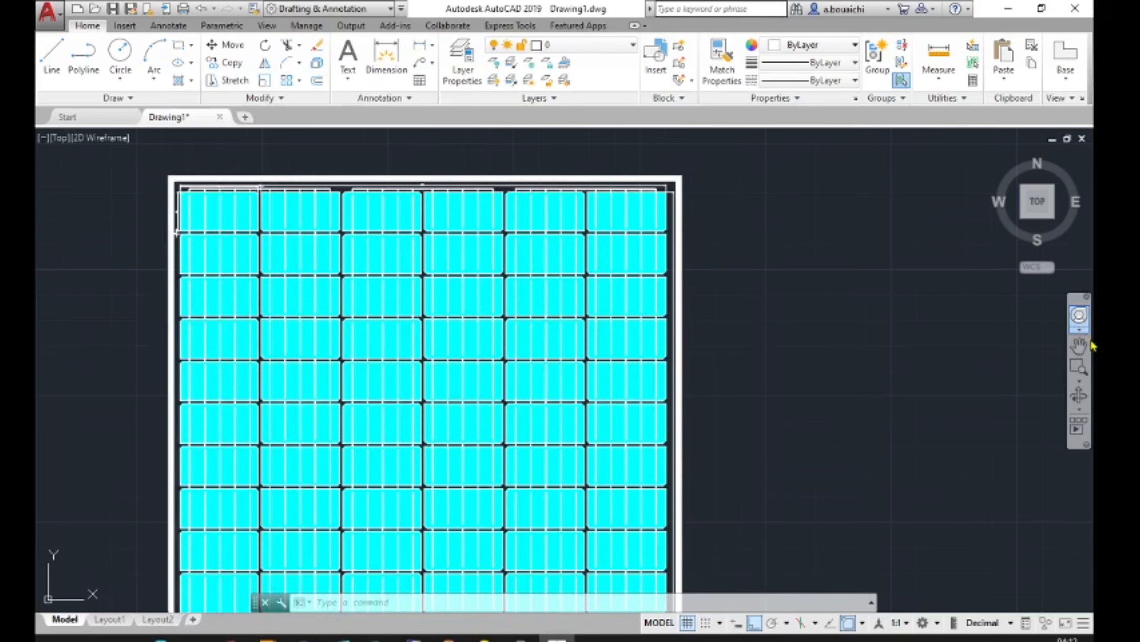
Use Zoom Window to fit the entire framed panel in view, from its upper-right to its lower-left corner.
click(1083, 381)
click(1083, 381)
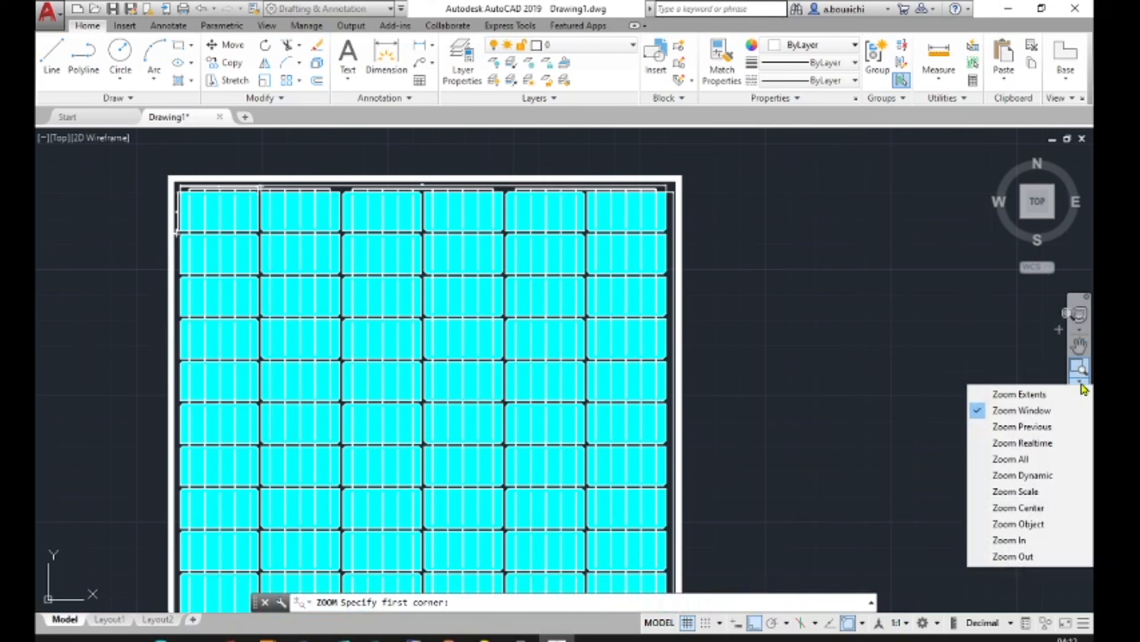
click(1056, 409)
click(696, 161)
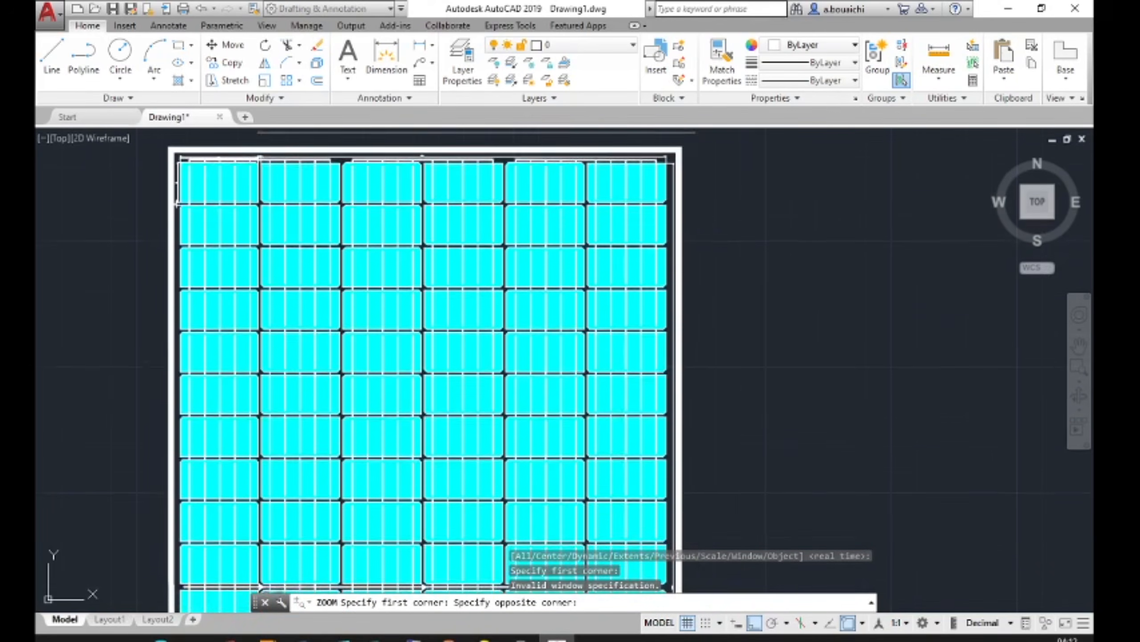
middle_drag(257, 582, 258, 457)
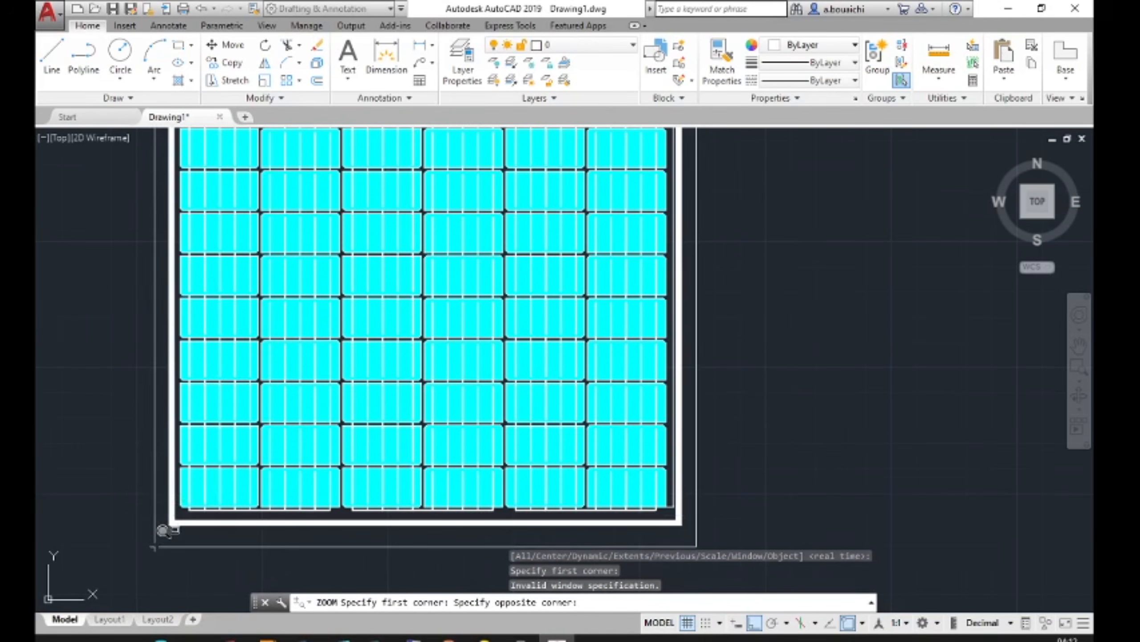
click(153, 545)
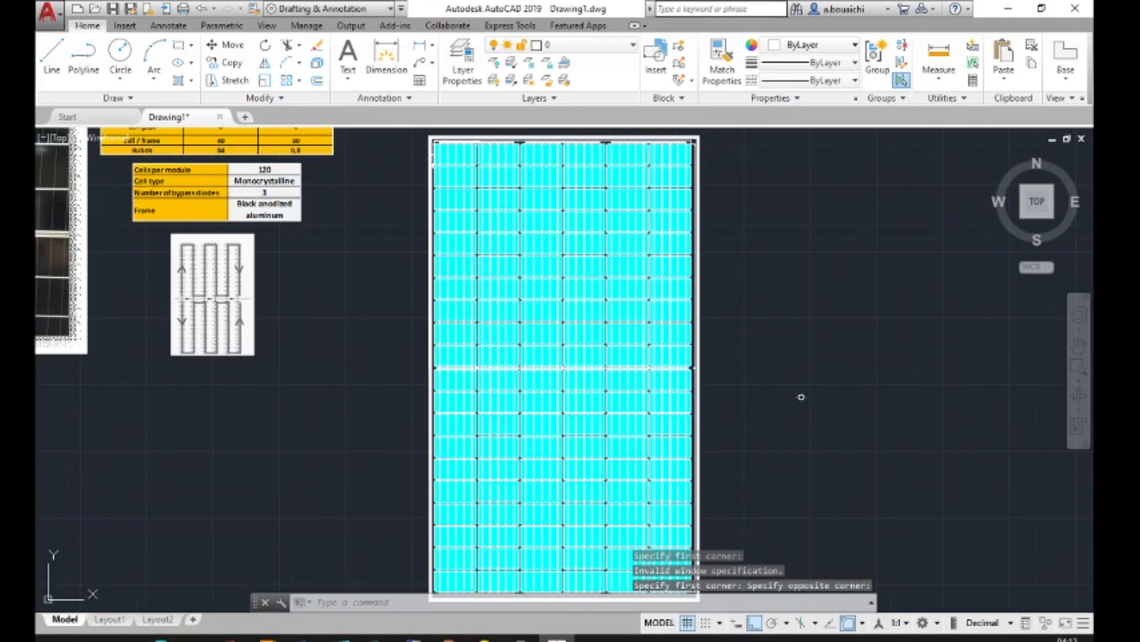